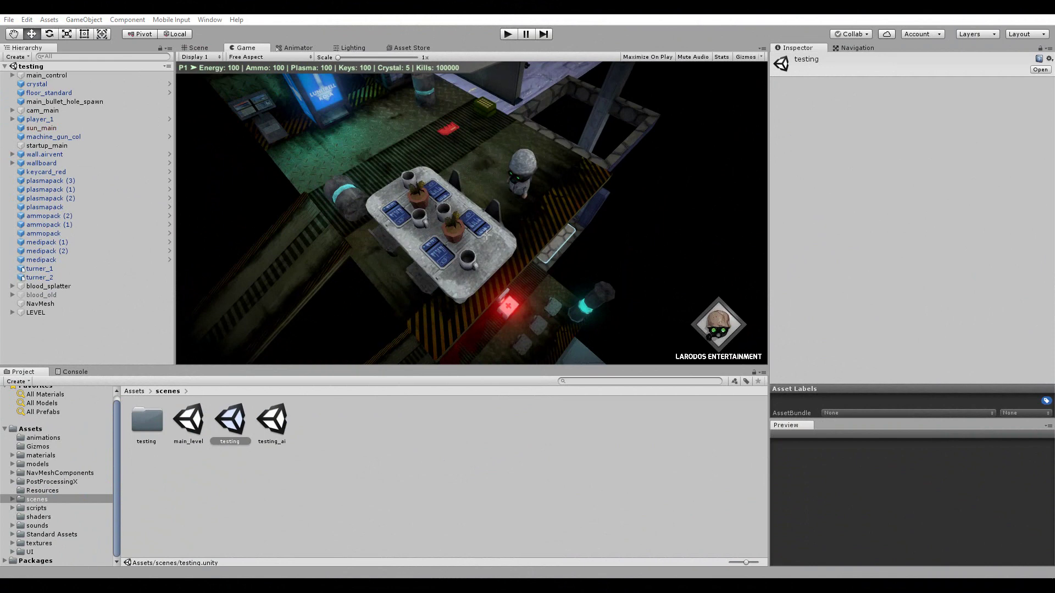
# - Preview the reference scene in Play mode, then look at it straight down in the Scene view
pyautogui.click(510, 34)
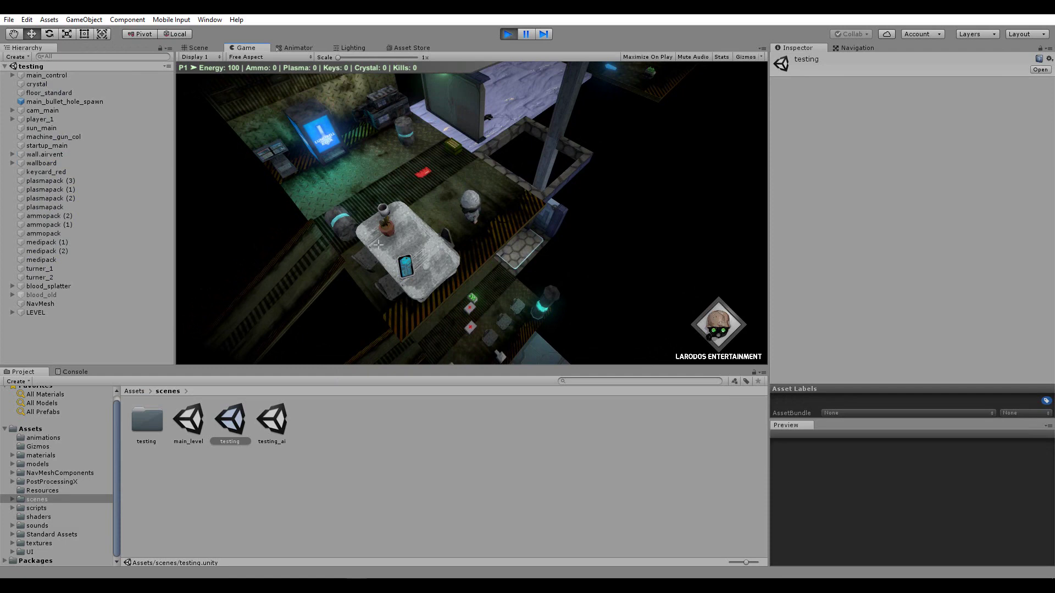
pyautogui.click(513, 34)
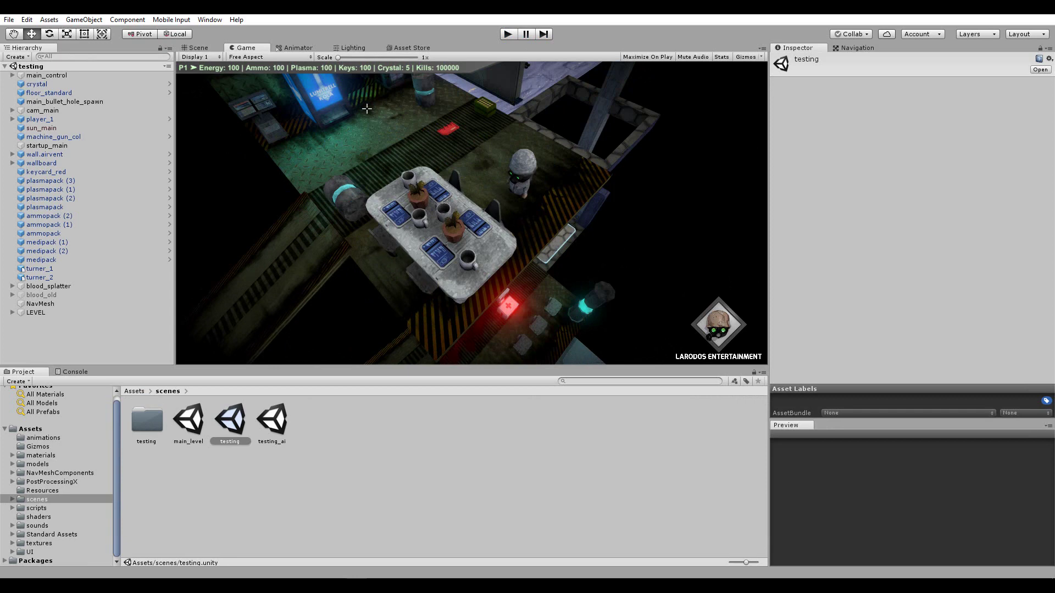
pyautogui.click(196, 48)
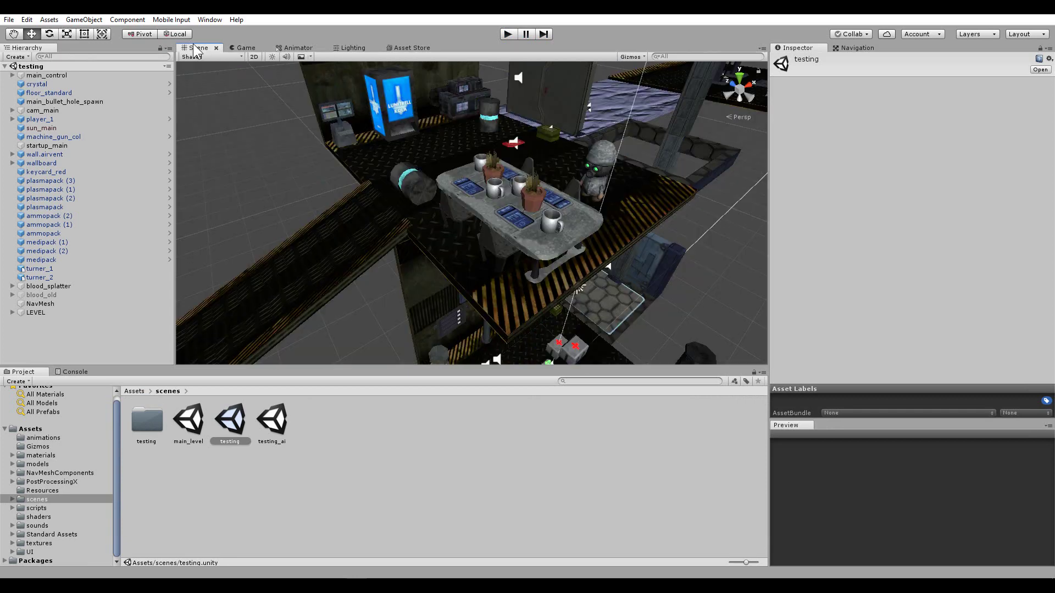
pyautogui.click(739, 75)
# - Zoom and pan around the reference dining-table layout, then play the scene again
pyautogui.moveTo(466, 258); pyautogui.dragTo(495, 165, button='middle')
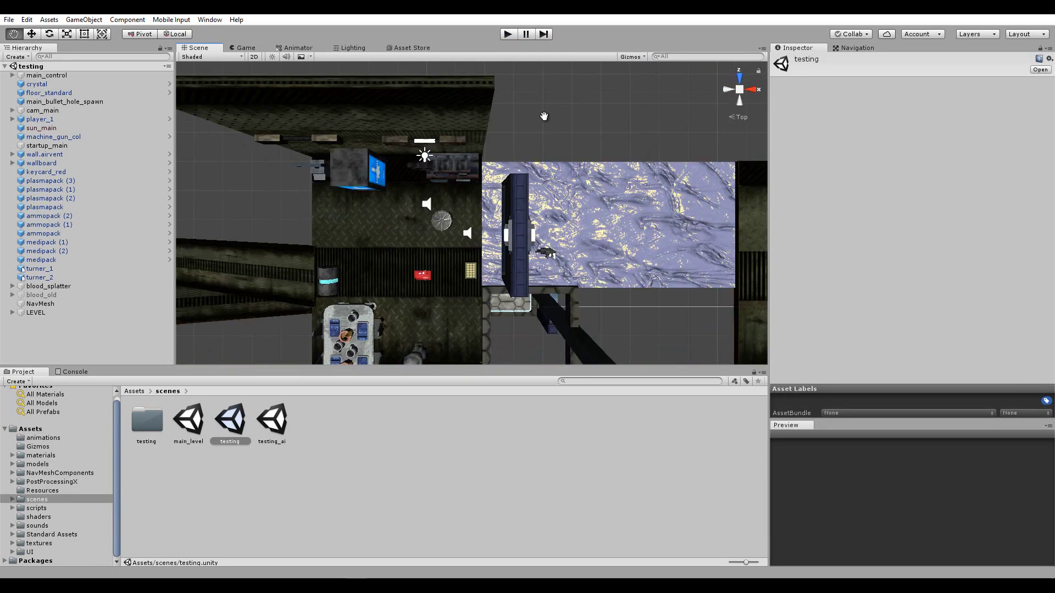
pyautogui.scroll(3, 555, 121)
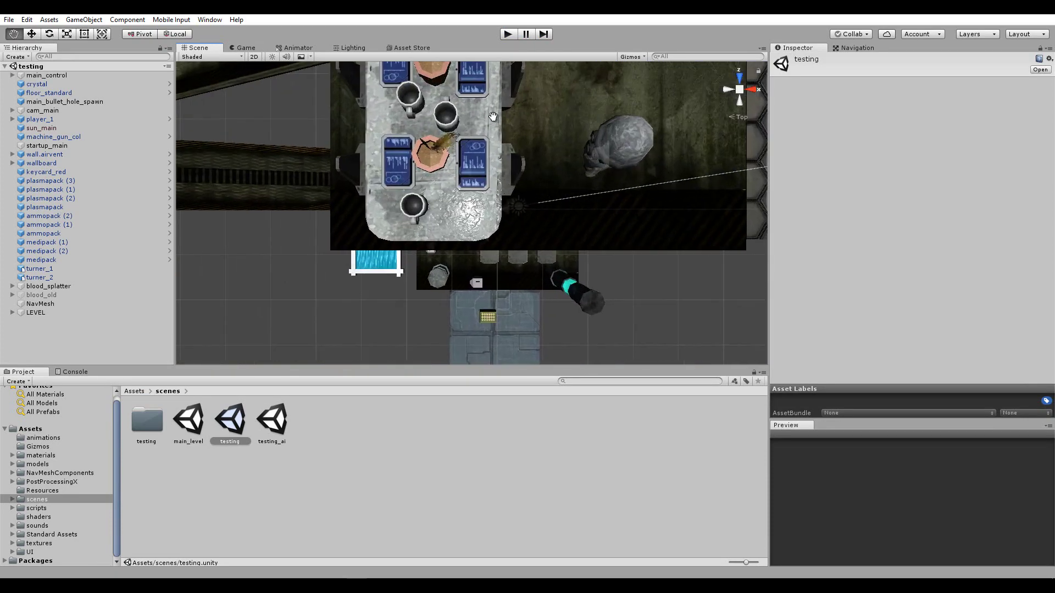
pyautogui.moveTo(493, 123); pyautogui.dragTo(441, 131, button='middle')
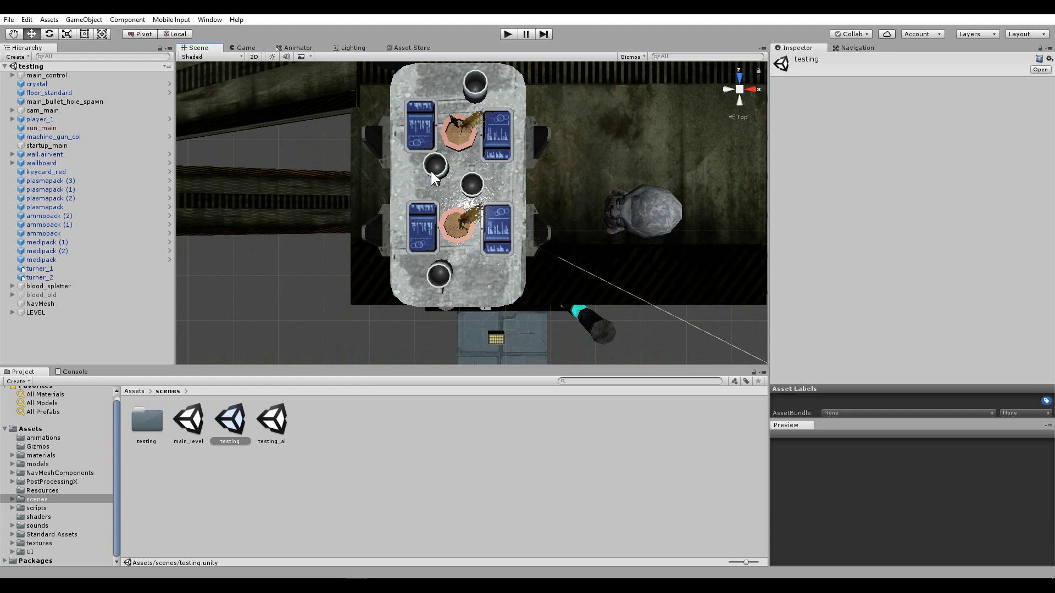
pyautogui.moveTo(431, 170); pyautogui.dragTo(403, 203, button='middle')
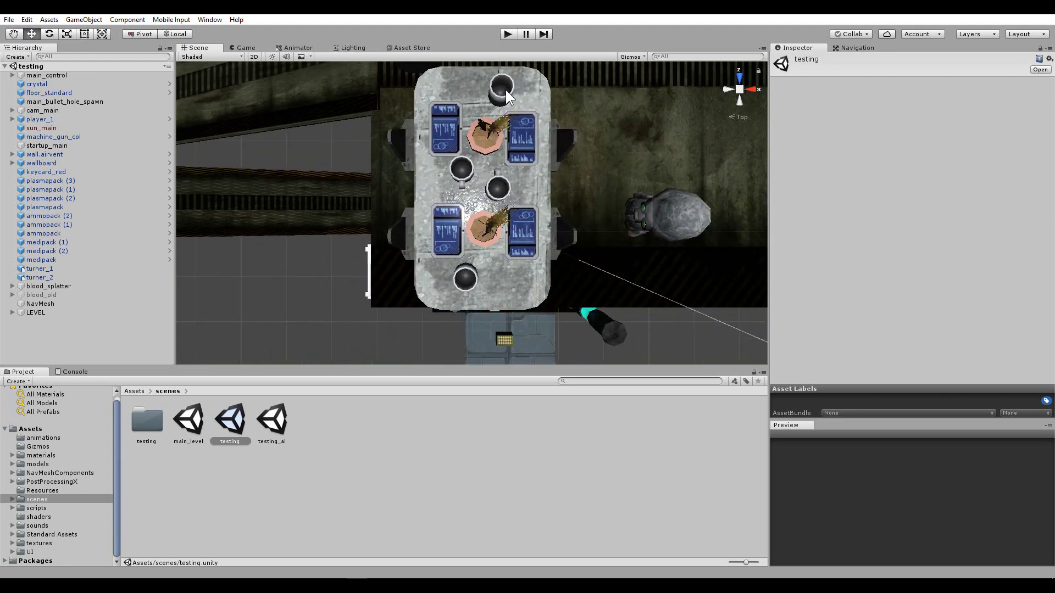
pyautogui.click(506, 38)
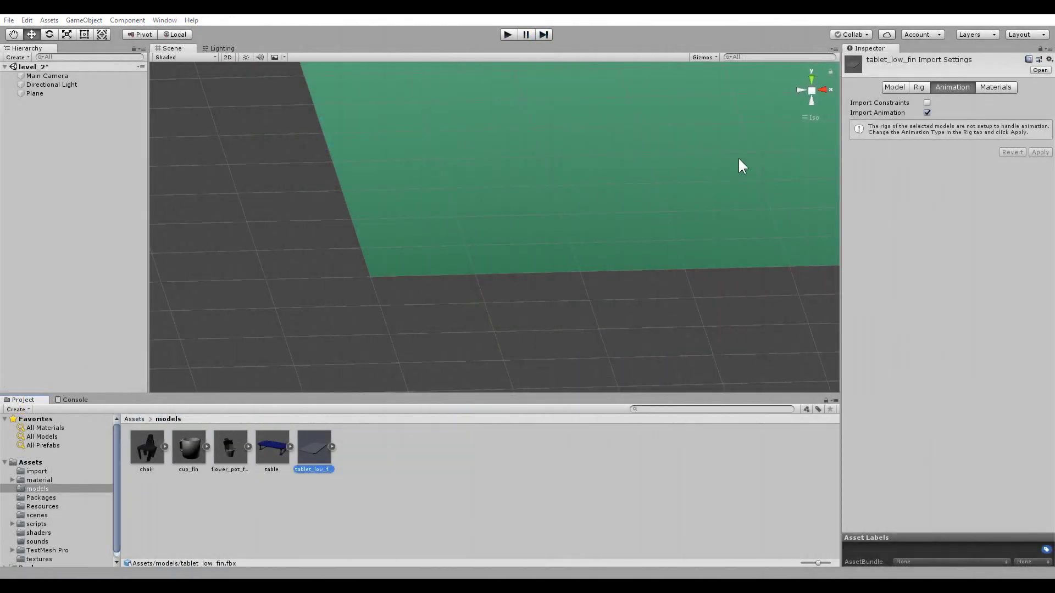
# - Place the table model on the green plane and raise it to Y 0.996
pyautogui.click(809, 118)
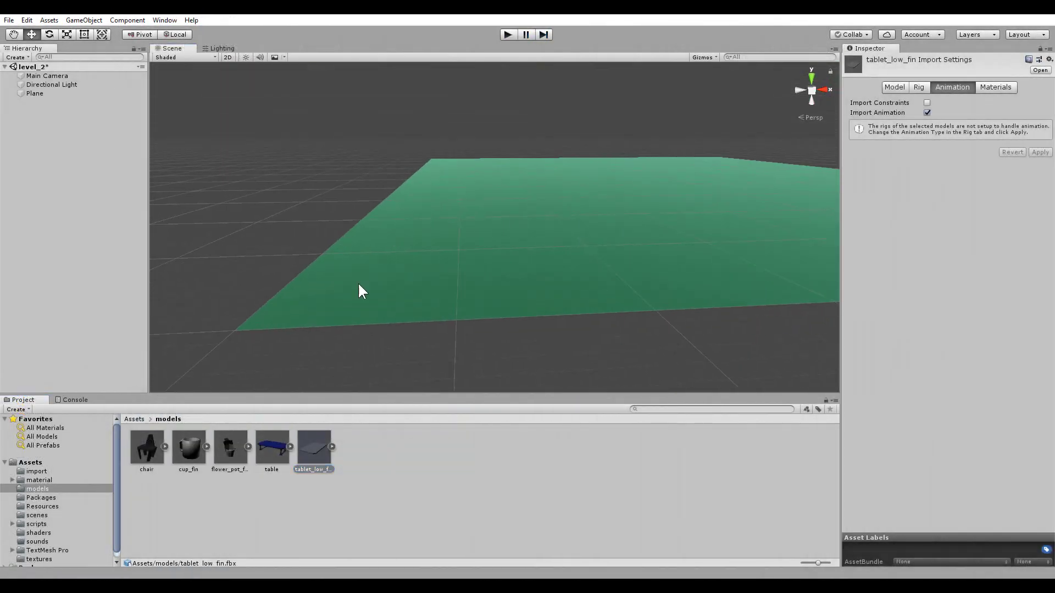
pyautogui.moveTo(263, 463)
pyautogui.mouseDown()
pyautogui.moveTo(478, 223)
pyautogui.moveTo(476, 252)
pyautogui.moveTo(482, 239)
pyautogui.moveTo(711, 352)
pyautogui.mouseUp()
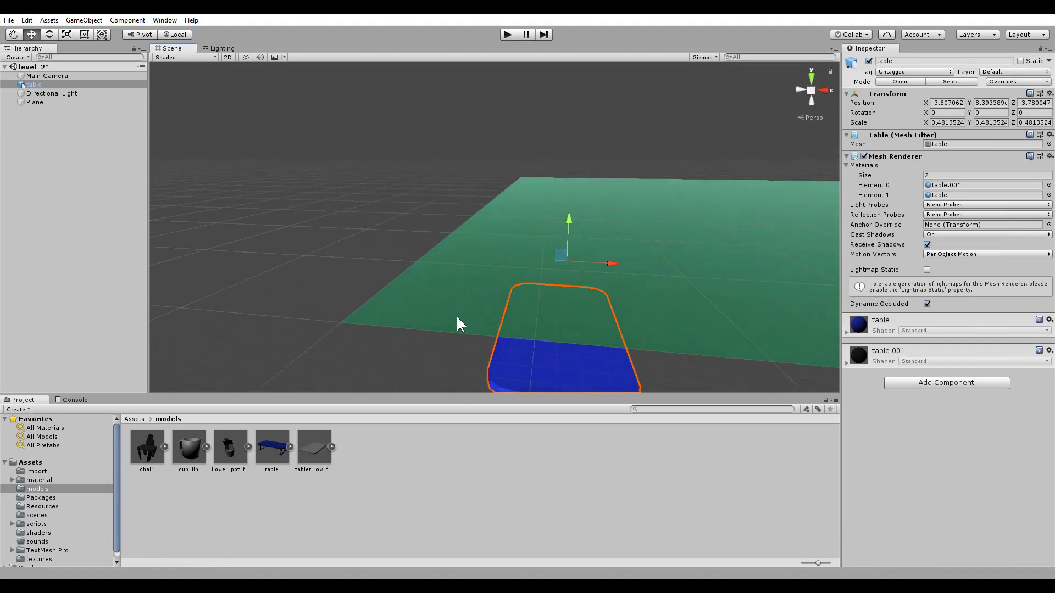
pyautogui.press('f')
pyautogui.moveTo(526, 385)
pyautogui.keyDown('alt'); pyautogui.mouseDown()
pyautogui.moveTo(481, 222)
pyautogui.moveTo(599, 312)
pyautogui.moveTo(520, 340)
pyautogui.mouseUp(); pyautogui.keyUp('alt')
pyautogui.moveTo(457, 211); pyautogui.dragTo(458, 146)
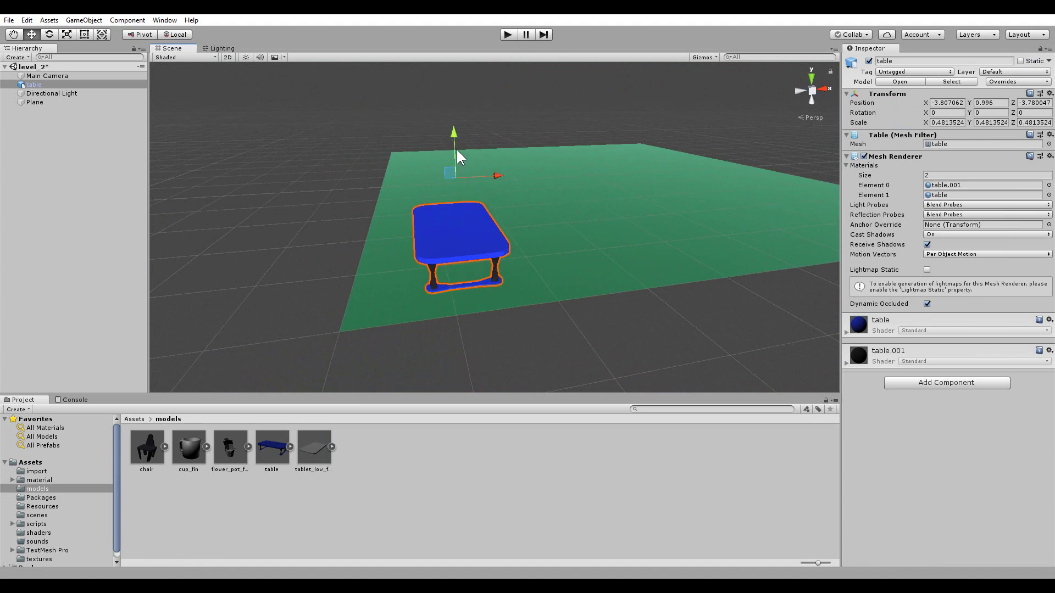
pyautogui.moveTo(386, 251)
pyautogui.keyDown('alt'); pyautogui.mouseDown()
pyautogui.moveTo(402, 258)
pyautogui.moveTo(377, 266)
pyautogui.mouseUp(); pyautogui.keyUp('alt')
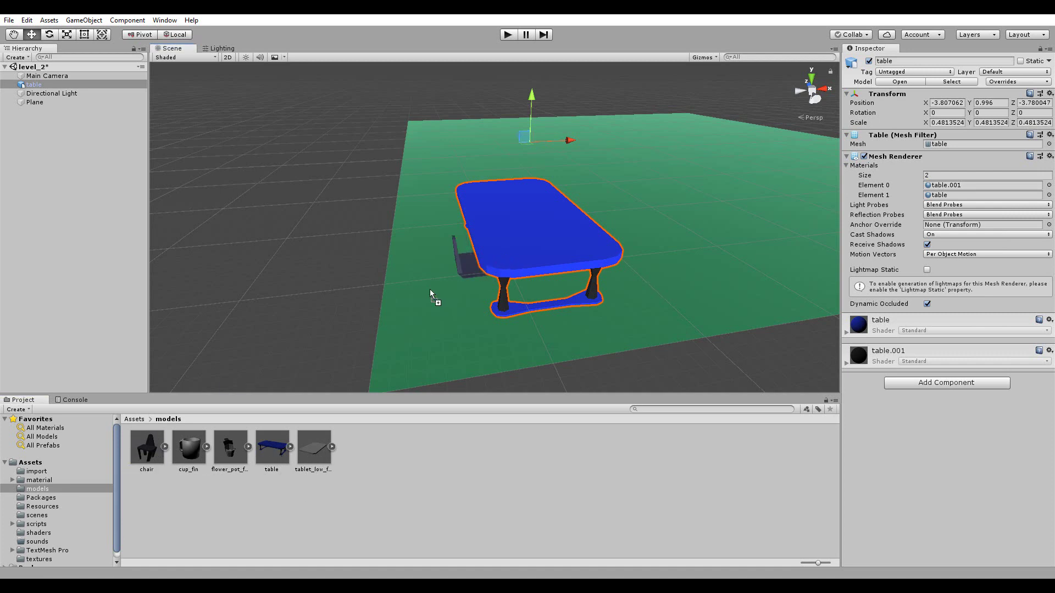
# - Add a chair beside the table's left side, set down on the plane at Y 0.271
pyautogui.moveTo(150, 453)
pyautogui.mouseDown()
pyautogui.moveTo(434, 247)
pyautogui.moveTo(477, 332)
pyautogui.mouseUp()
pyautogui.scroll(3, 470, 324)
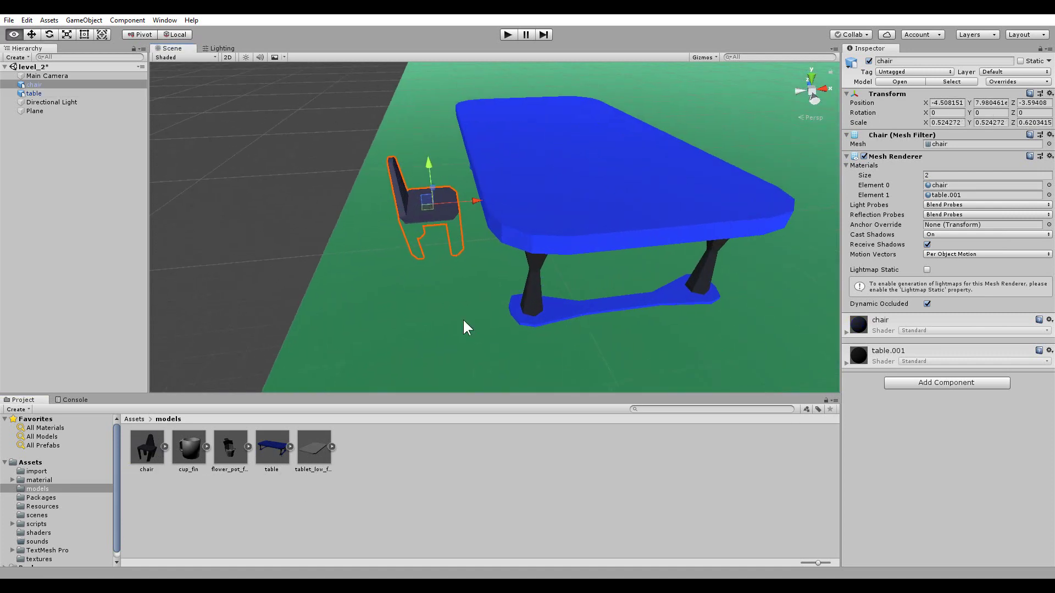
pyautogui.moveTo(434, 169); pyautogui.dragTo(435, 136)
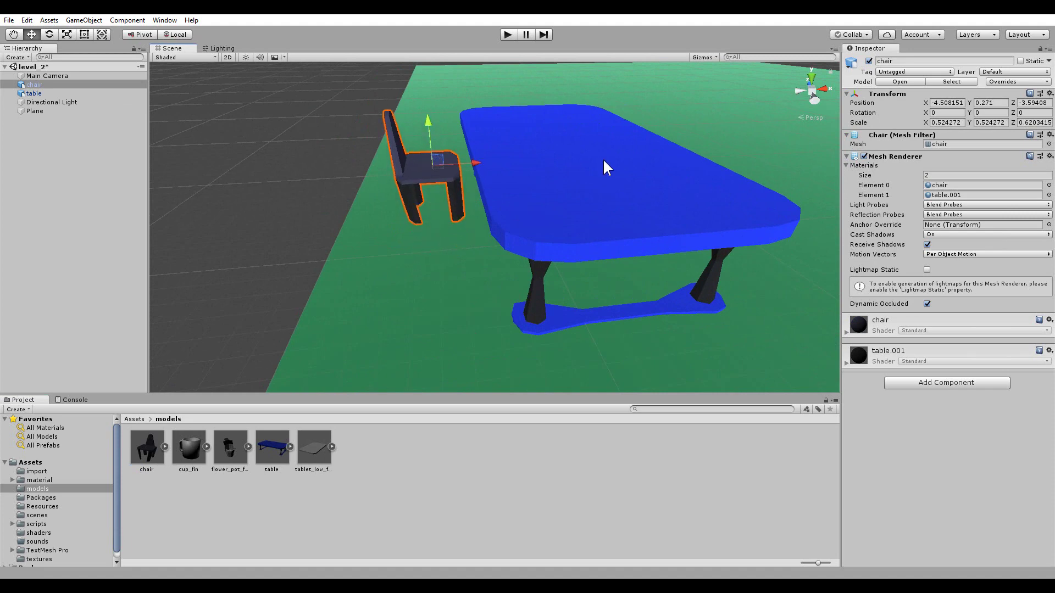
pyautogui.click(815, 81)
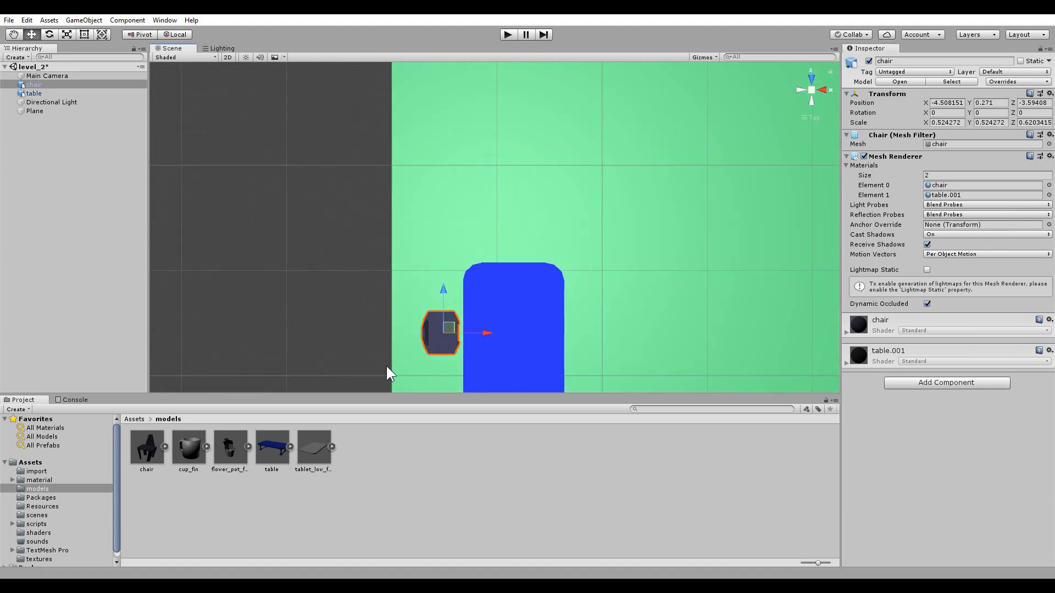
pyautogui.press('f')
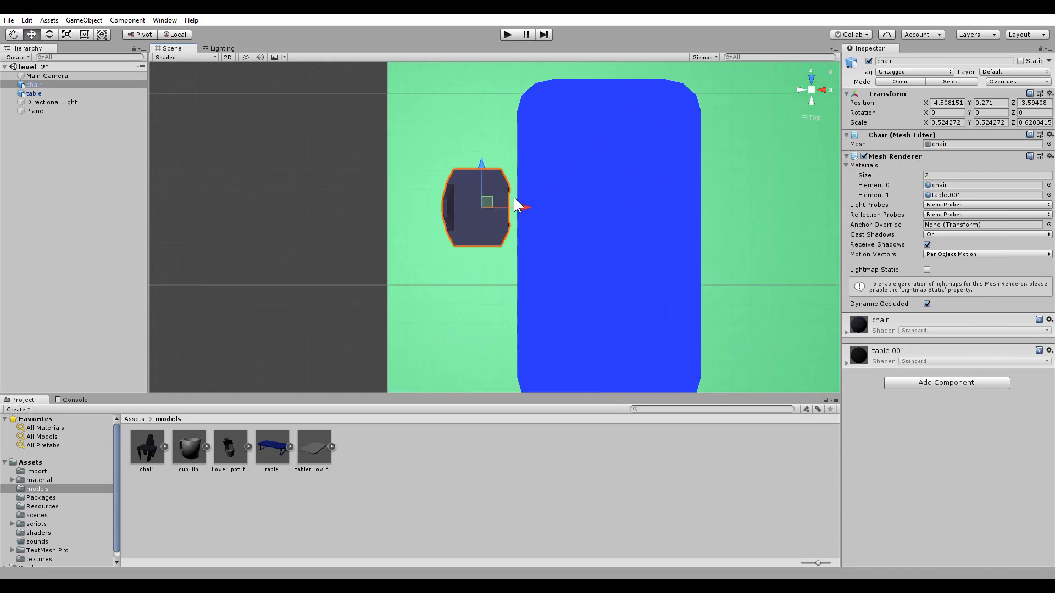
# - Frame the table and the chair in turn from the top view to compare positions
pyautogui.click(606, 208)
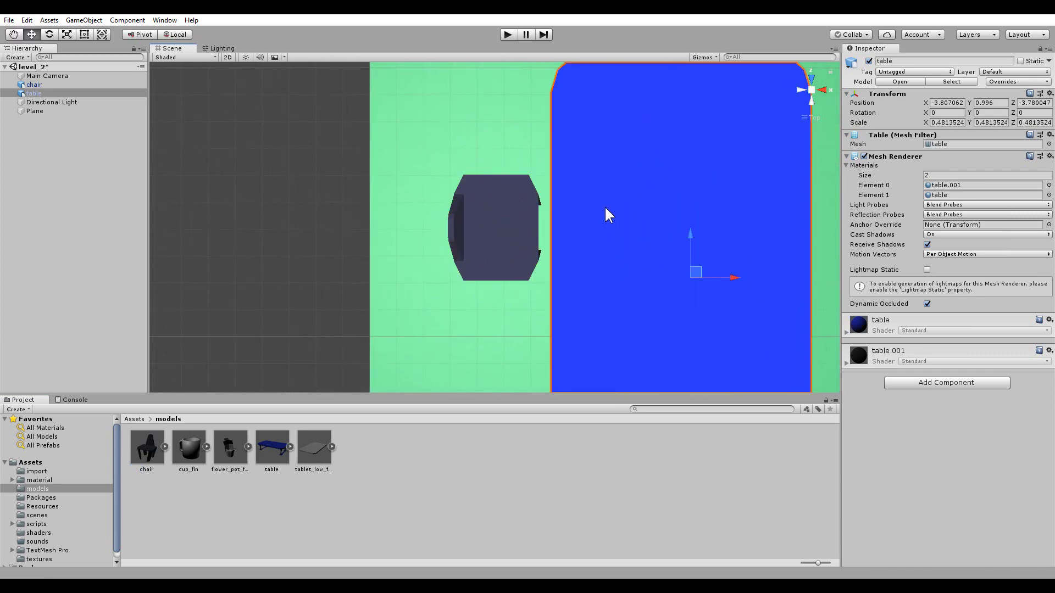
pyautogui.press('f')
pyautogui.scroll(-3, 599, 203)
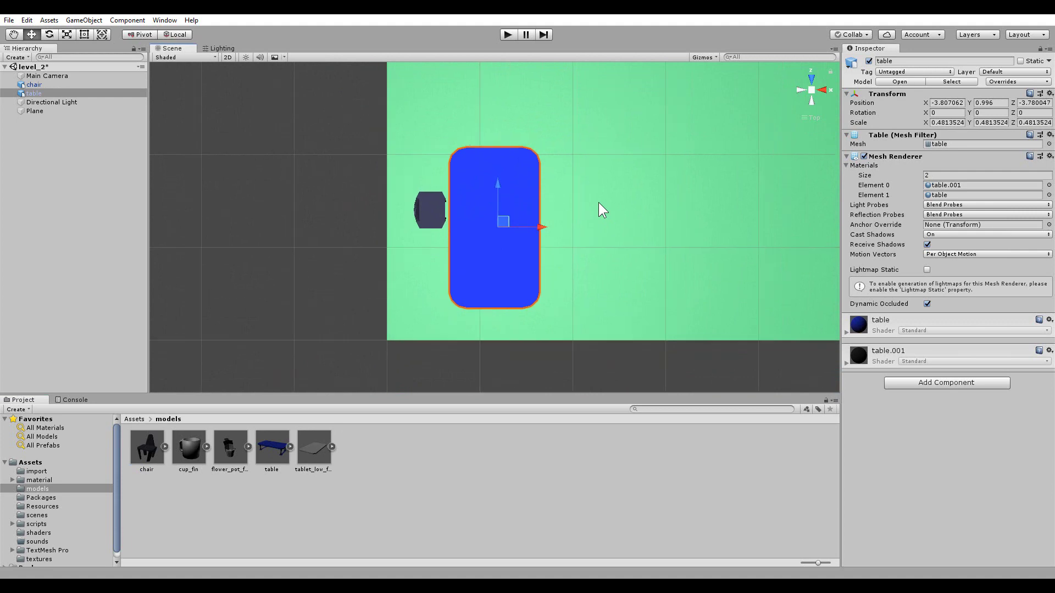
pyautogui.click(448, 218)
pyautogui.press('f')
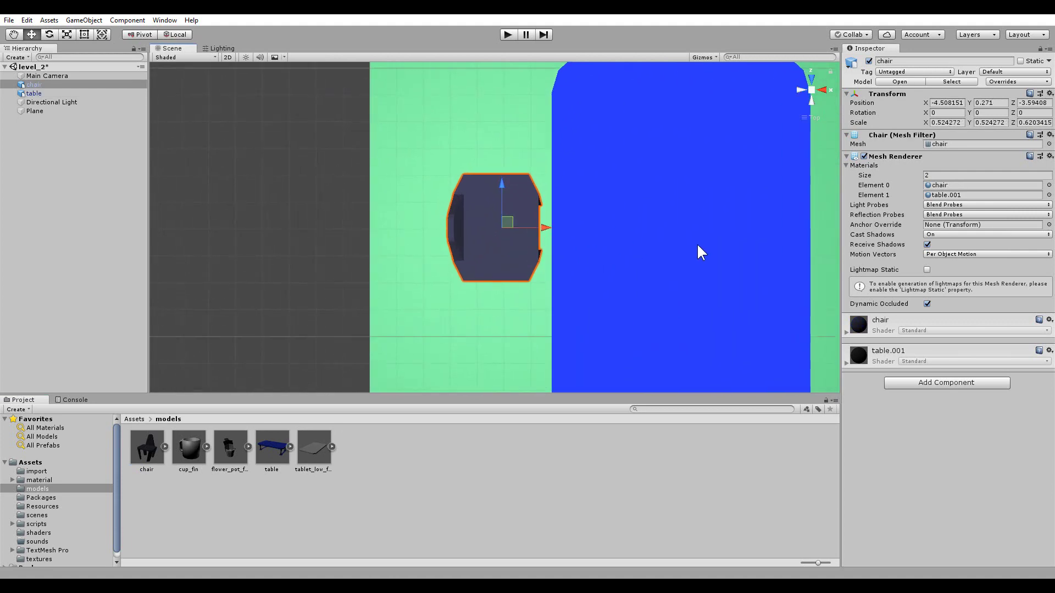
pyautogui.scroll(-2, 697, 243)
pyautogui.click(660, 230)
# - Push the chair against the table's upper-left side and duplicate it below
pyautogui.press('f')
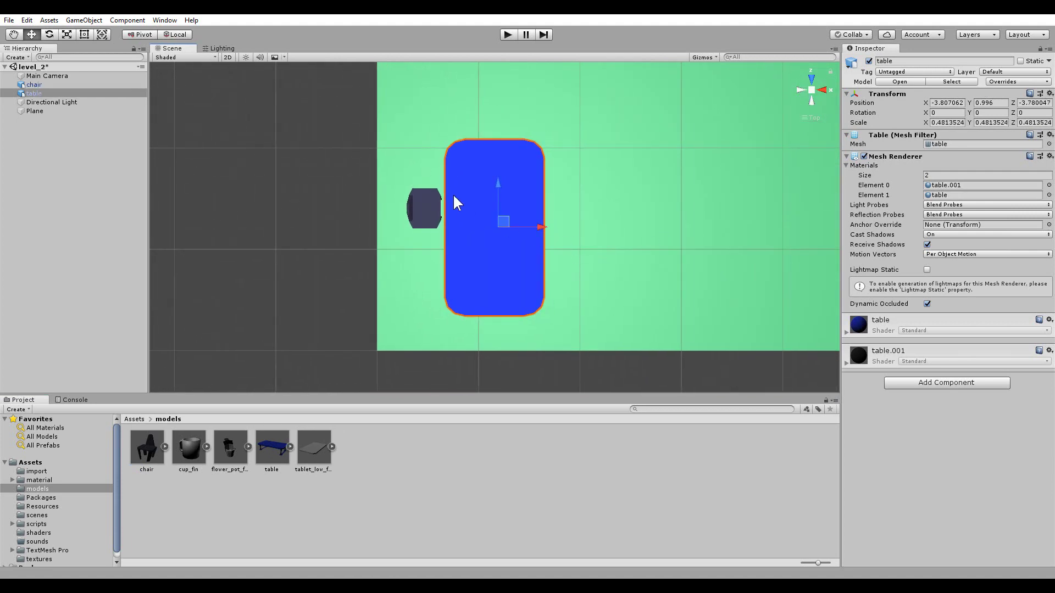
pyautogui.click(424, 211)
pyautogui.moveTo(426, 178); pyautogui.dragTo(427, 146)
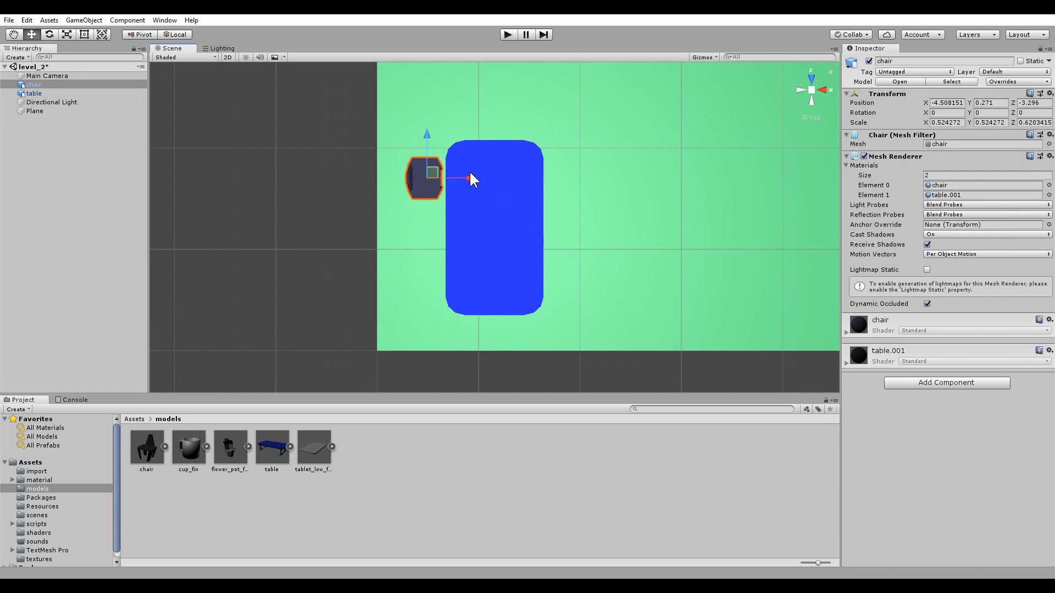
pyautogui.moveTo(471, 175); pyautogui.dragTo(489, 177)
pyautogui.moveTo(449, 136); pyautogui.dragTo(445, 234)
pyautogui.hotkey('ctrl', 'd')
# - Copy both left chairs to the table's right side and rotate them 180° on Y
pyautogui.keyDown('shift'); pyautogui.click(435, 192); pyautogui.keyUp('shift')
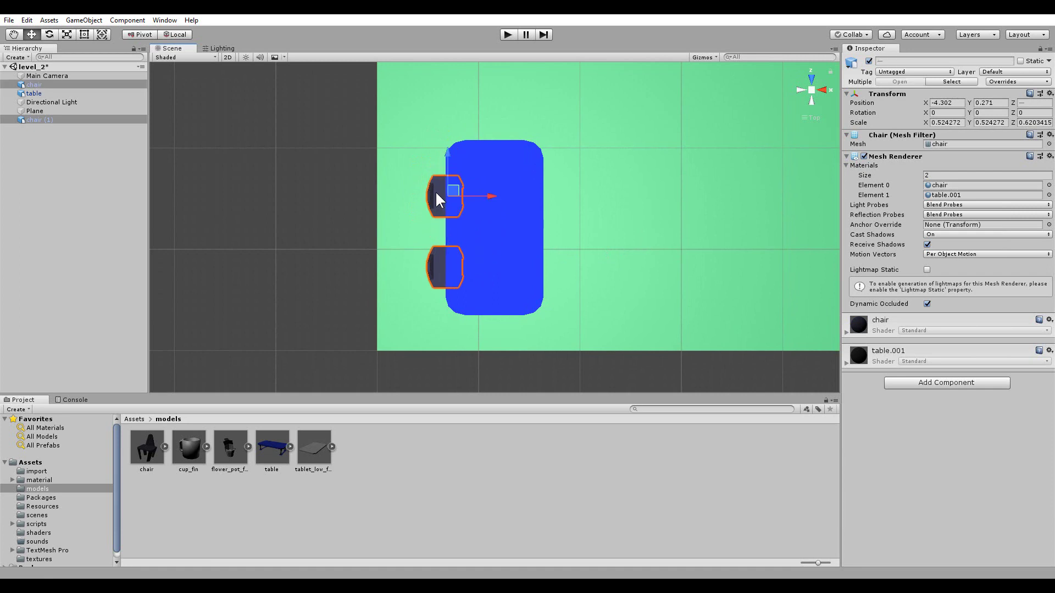
pyautogui.click(442, 272)
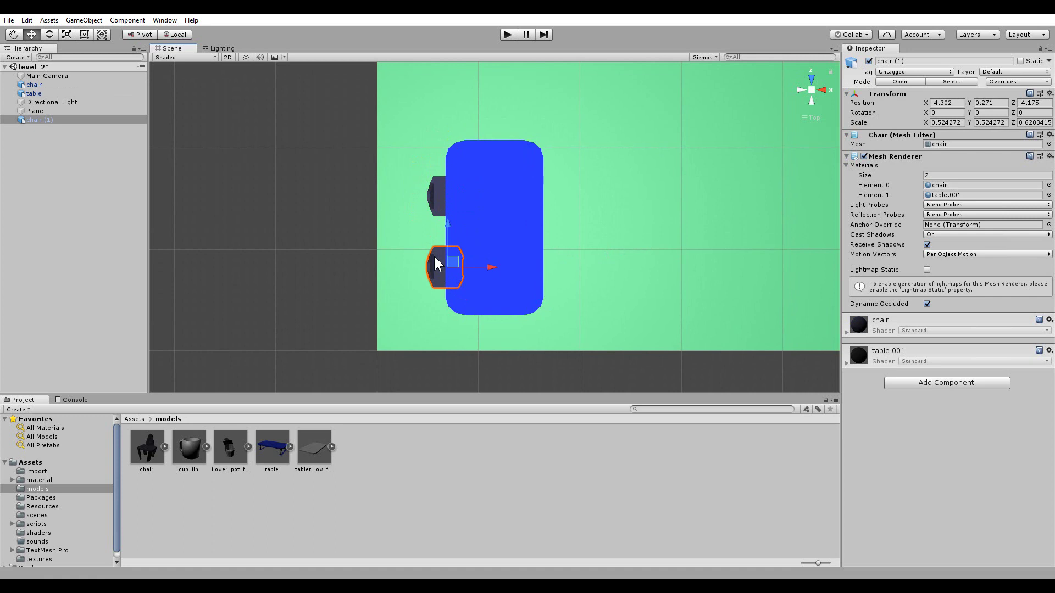
pyautogui.keyDown('shift'); pyautogui.click(433, 196); pyautogui.keyUp('shift')
pyautogui.hotkey('ctrl', 'd')
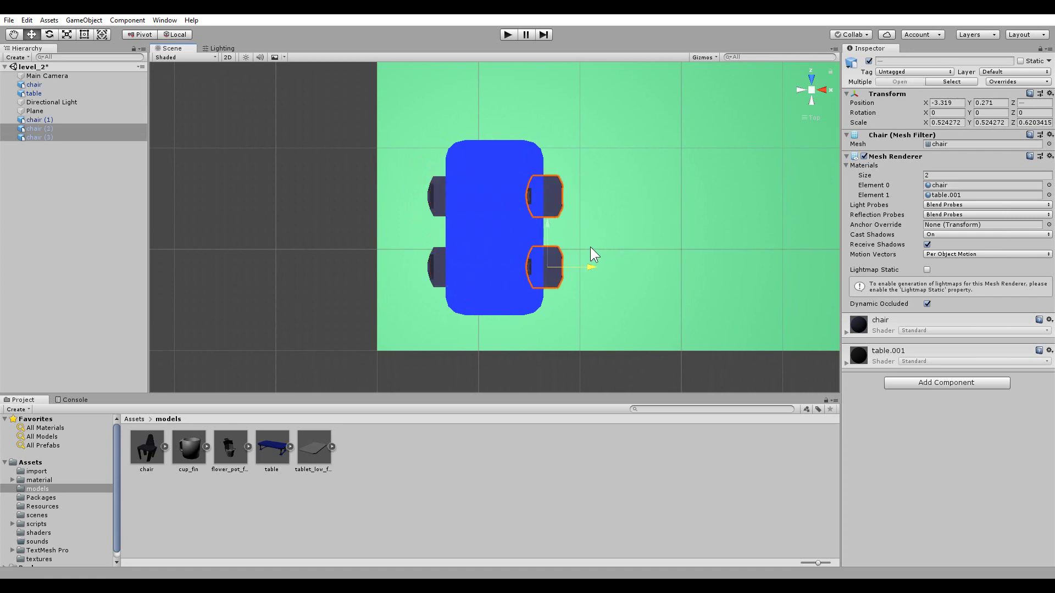
pyautogui.moveTo(494, 269); pyautogui.dragTo(593, 259)
pyautogui.click(990, 113)
pyautogui.write('180')
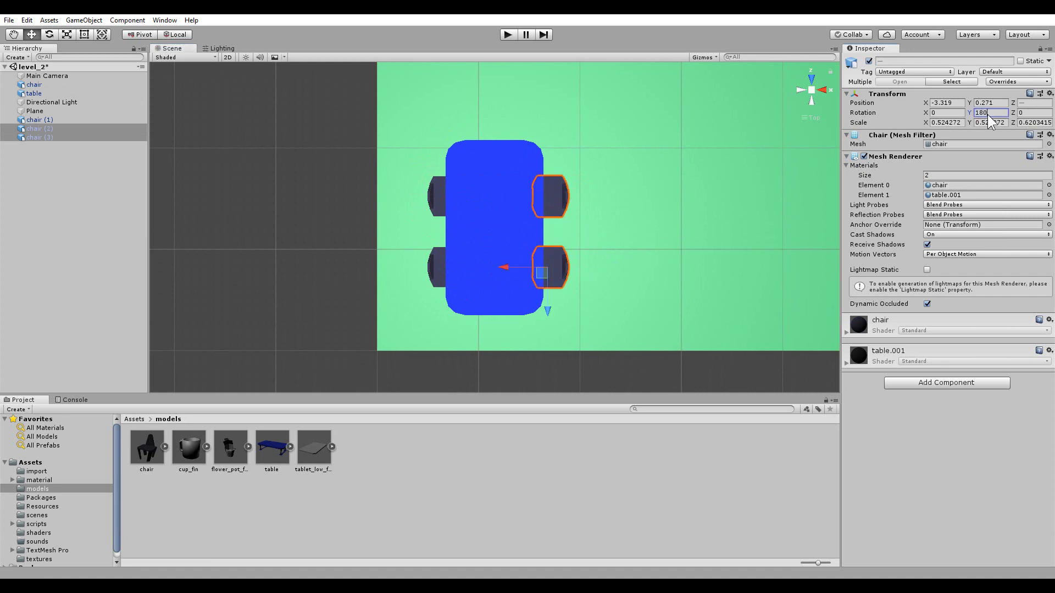
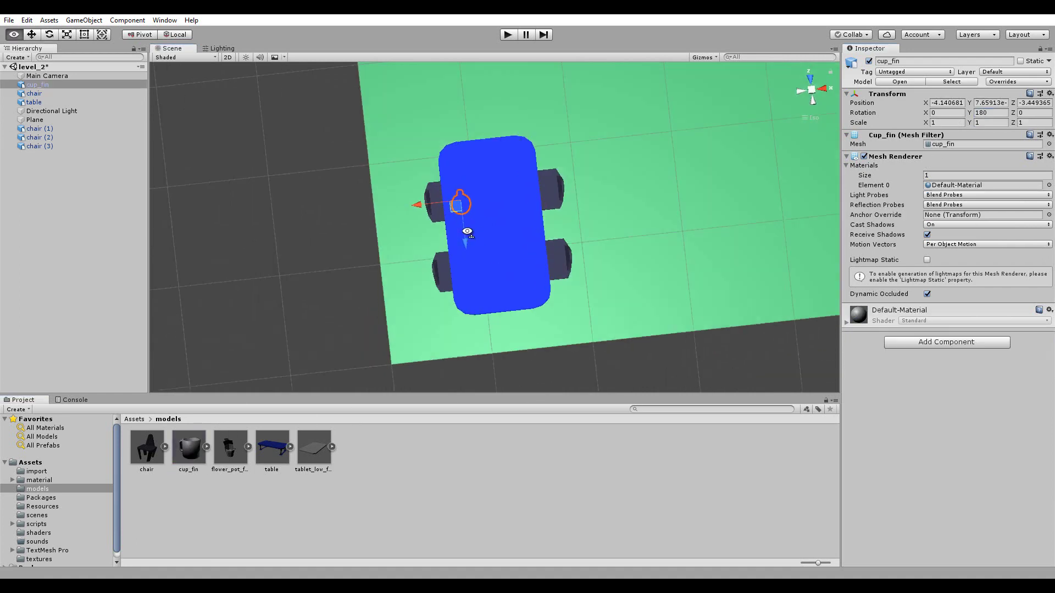
# - Place a cup_fin cup on the table, then duplicate it to the lower left chair
pyautogui.keyDown('alt'); pyautogui.moveTo(455, 258); pyautogui.dragTo(454, 160); pyautogui.keyUp('alt')
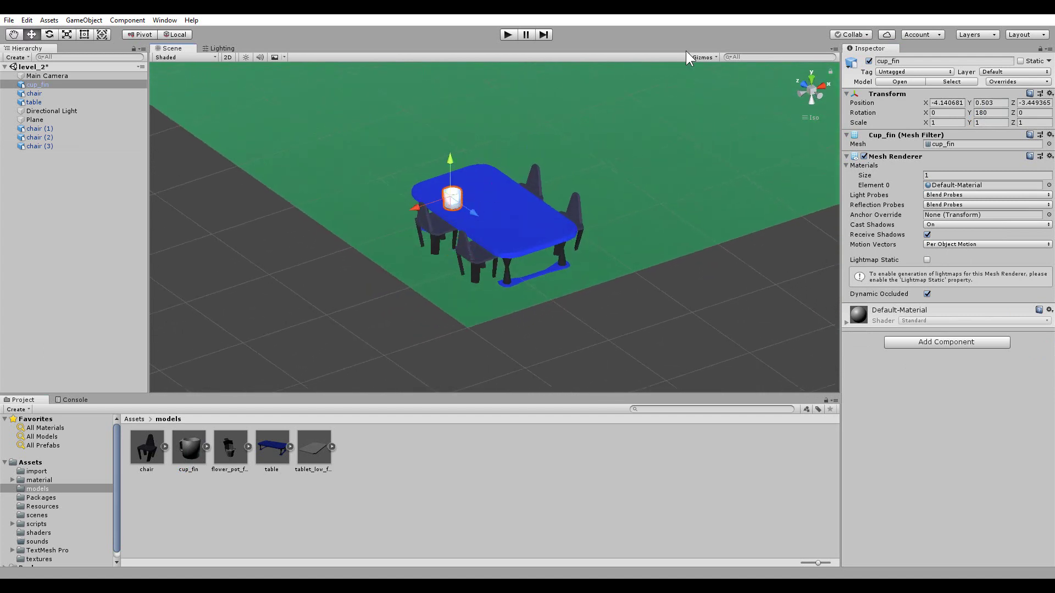
pyautogui.click(813, 82)
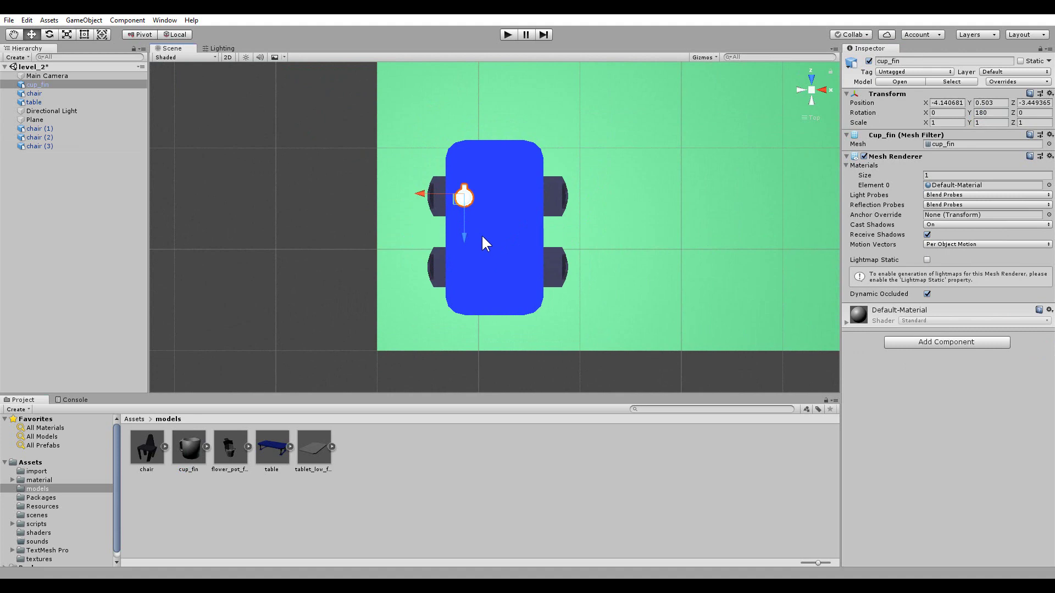
pyautogui.hotkey('ctrl', 'd')
pyautogui.moveTo(470, 242); pyautogui.dragTo(474, 312)
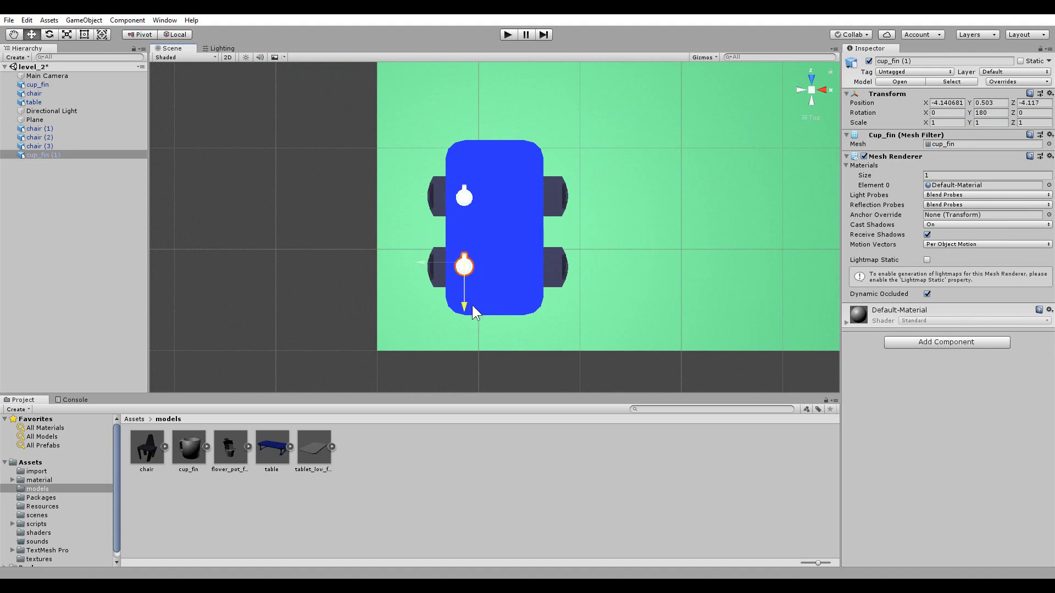
# - Duplicate both cups across to the two chairs on the table's other side
pyautogui.click(471, 199)
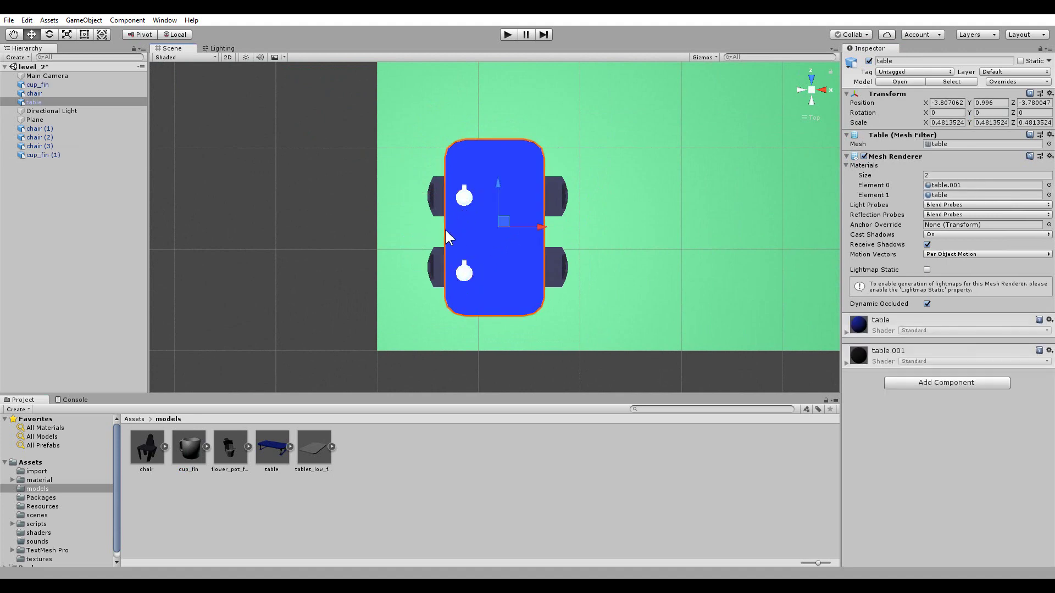
pyautogui.keyDown('alt'); pyautogui.moveTo(448, 238); pyautogui.dragTo(457, 193); pyautogui.keyUp('alt')
pyautogui.click(453, 204)
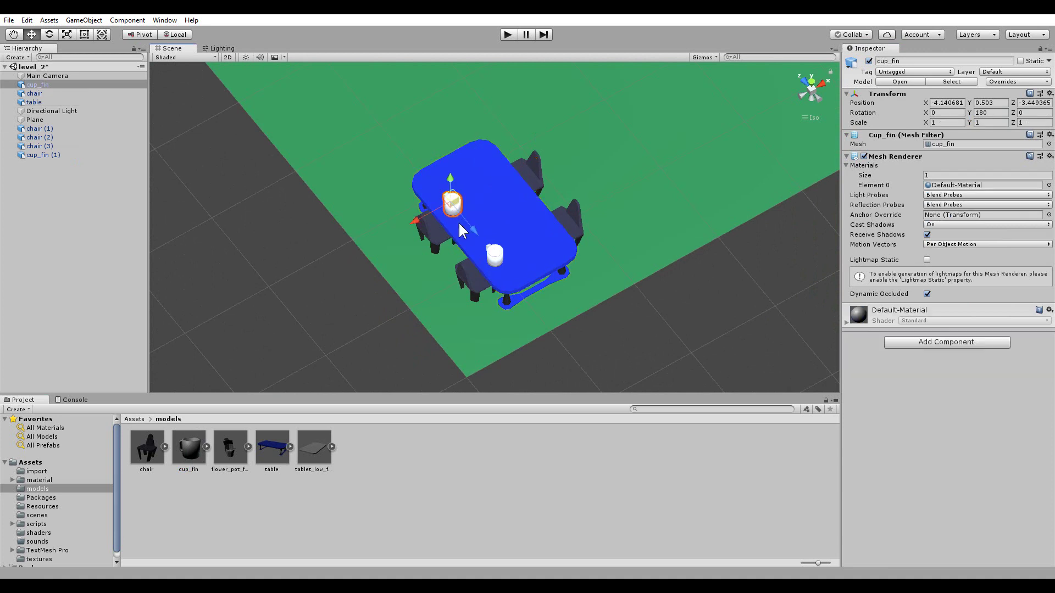
pyautogui.keyDown('shift'); pyautogui.click(494, 264); pyautogui.keyUp('shift')
pyautogui.hotkey('ctrl', 'd')
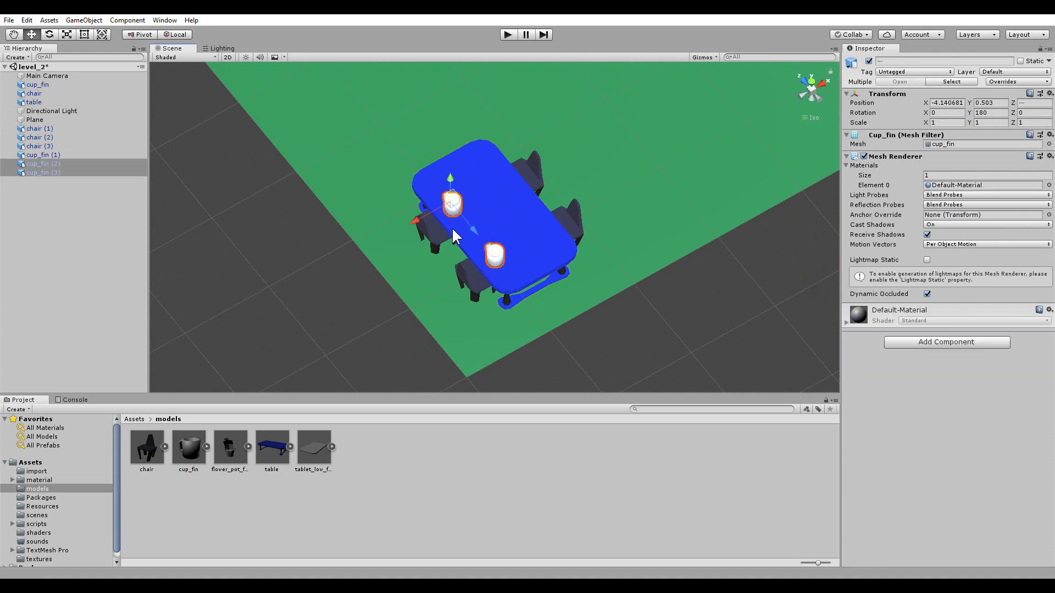
pyautogui.moveTo(432, 209); pyautogui.dragTo(466, 192)
pyautogui.keyDown('alt'); pyautogui.moveTo(676, 214); pyautogui.dragTo(545, 146); pyautogui.keyUp('alt')
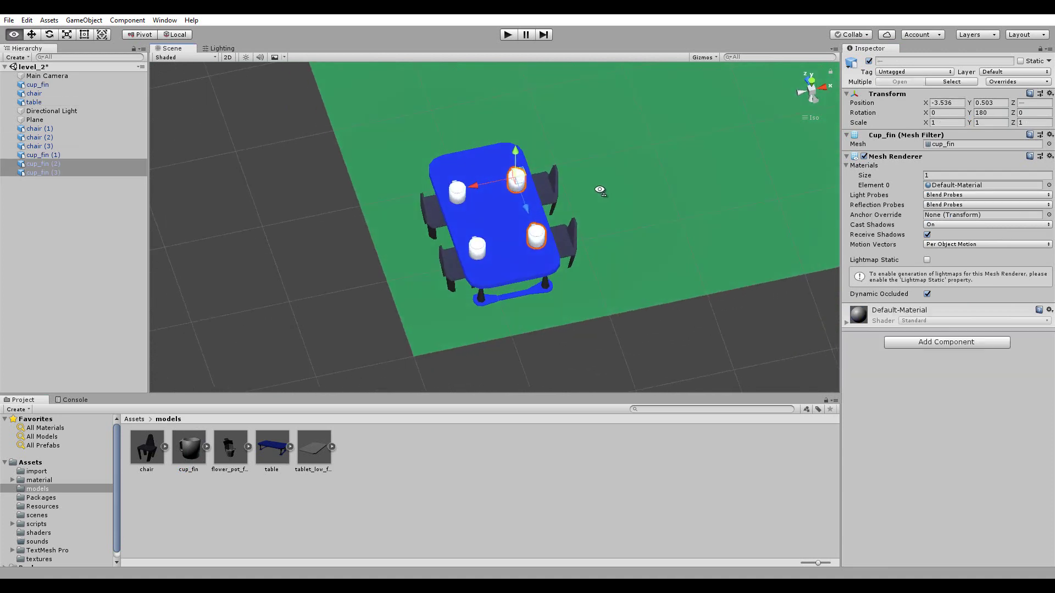
pyautogui.click(588, 268)
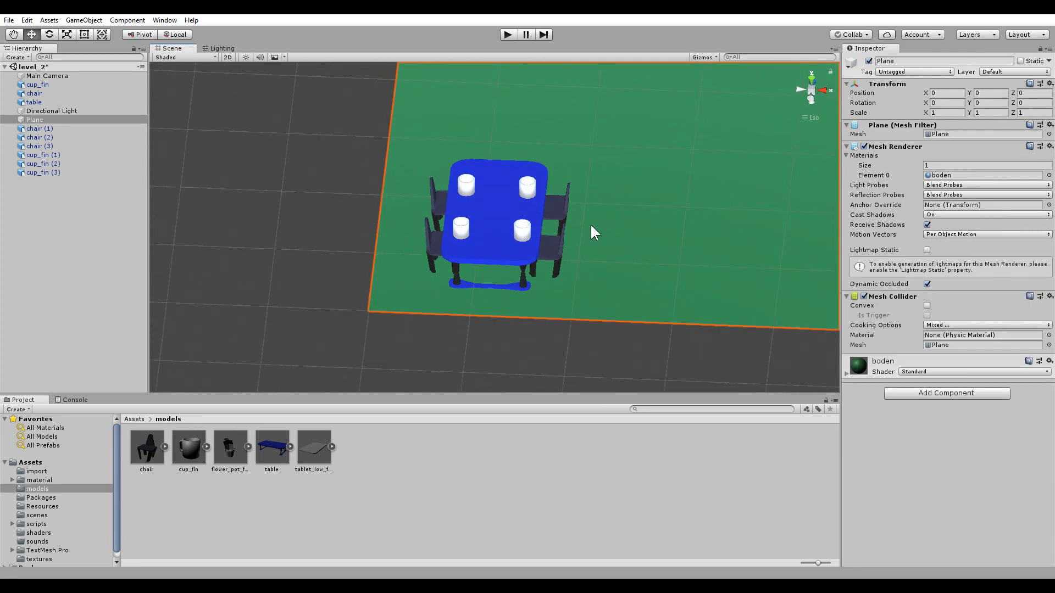
# - Create an empty GameObject in the Hierarchy and name it Tisch
pyautogui.rightClick(40, 226)
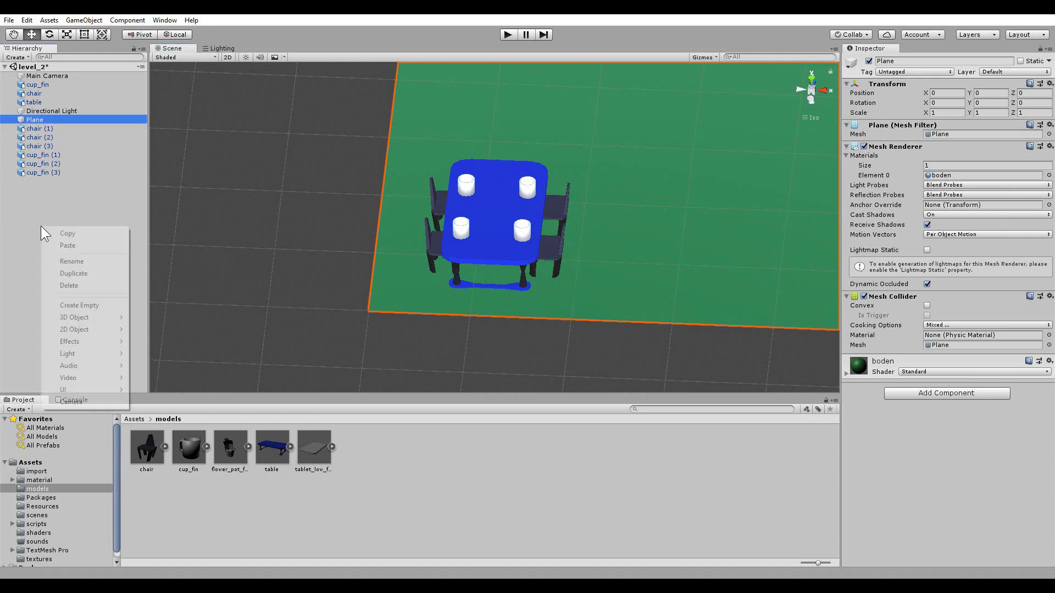
pyautogui.click(96, 305)
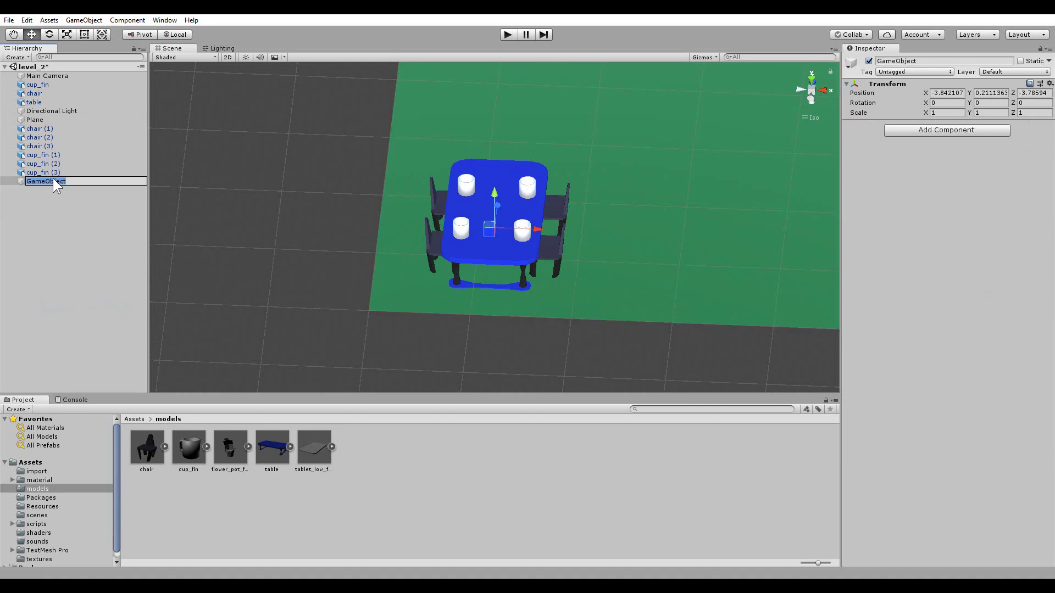
pyautogui.write('Tisch')
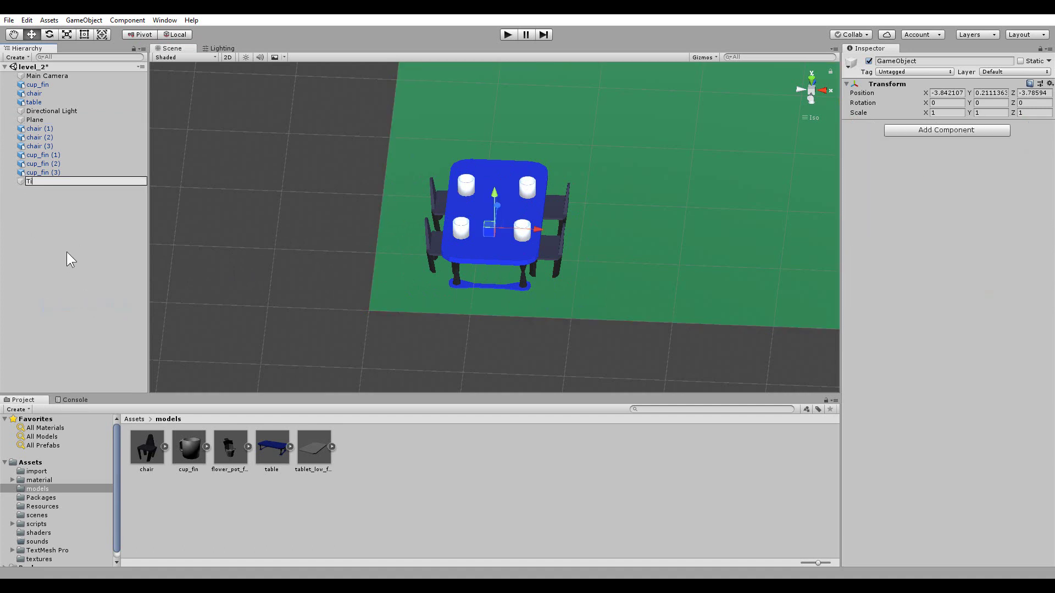
pyautogui.press('Return')
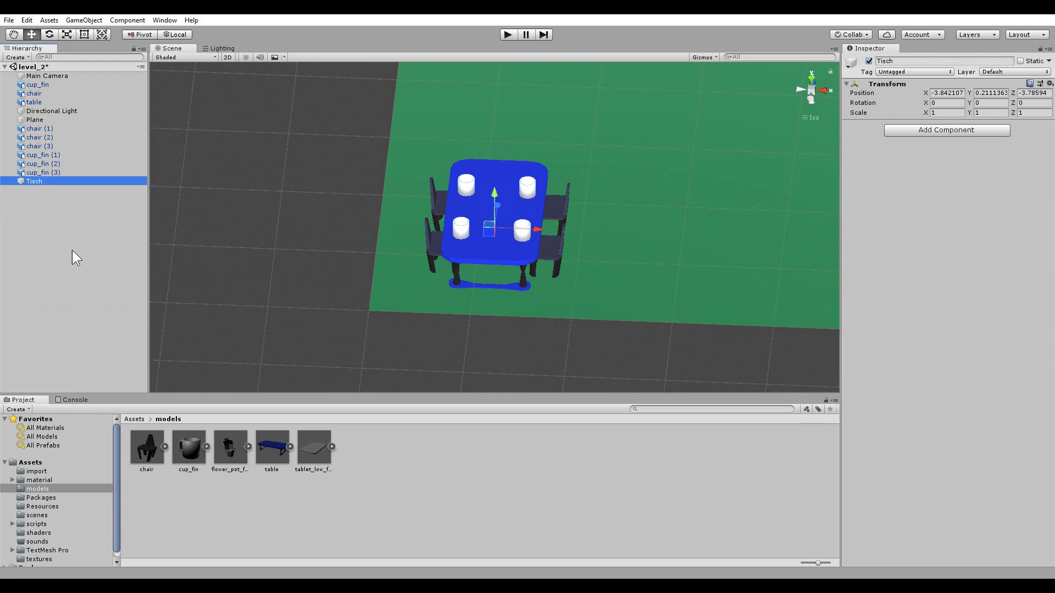
pyautogui.moveTo(486, 281)
pyautogui.keyDown('alt'); pyautogui.mouseDown()
pyautogui.moveTo(501, 176)
pyautogui.moveTo(502, 190)
pyautogui.mouseUp(); pyautogui.keyUp('alt')
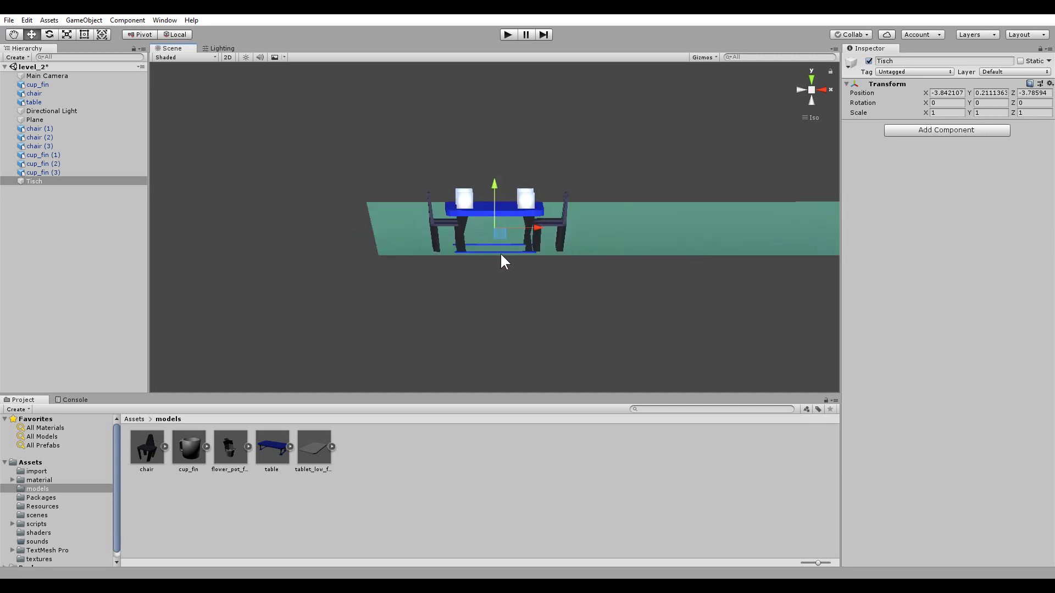
# - Set Tisch's Transform Position Y to 0, then view the table from the top
pyautogui.keyDown('alt'); pyautogui.moveTo(501, 255); pyautogui.dragTo(498, 255); pyautogui.keyUp('alt')
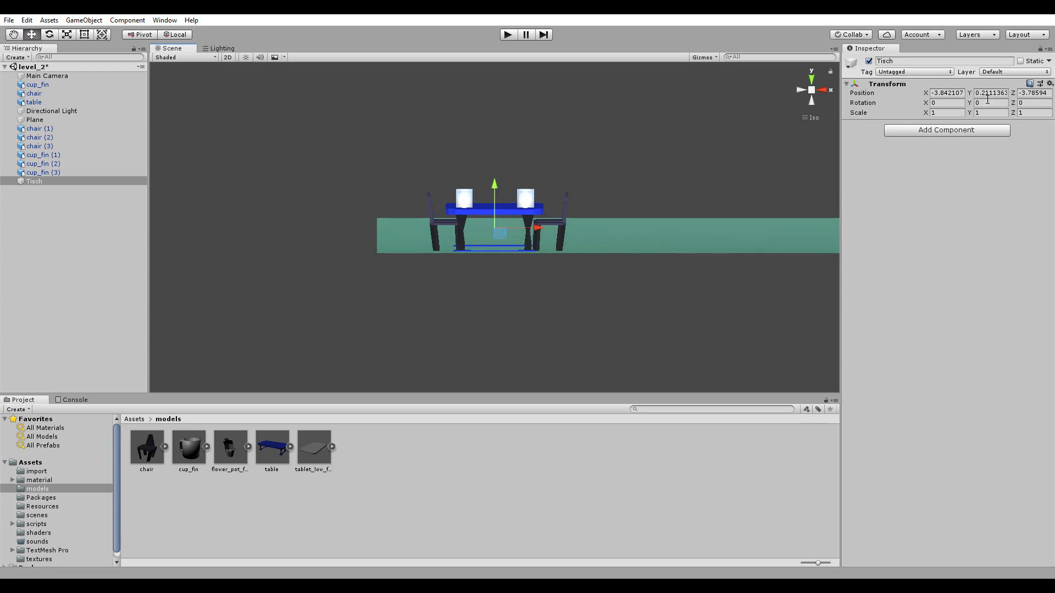
pyautogui.click(46, 181)
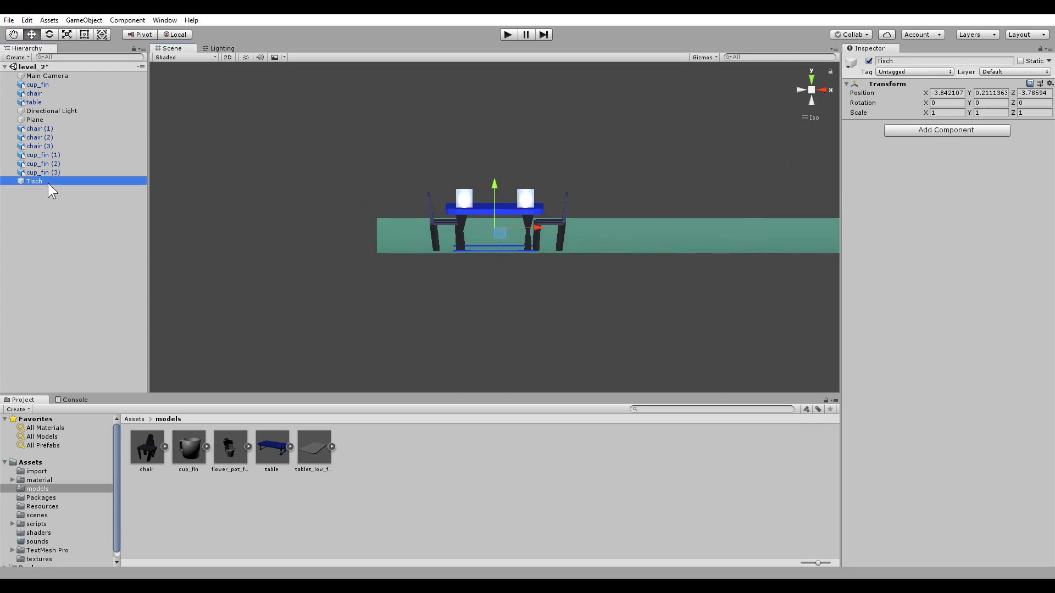
pyautogui.click(993, 93)
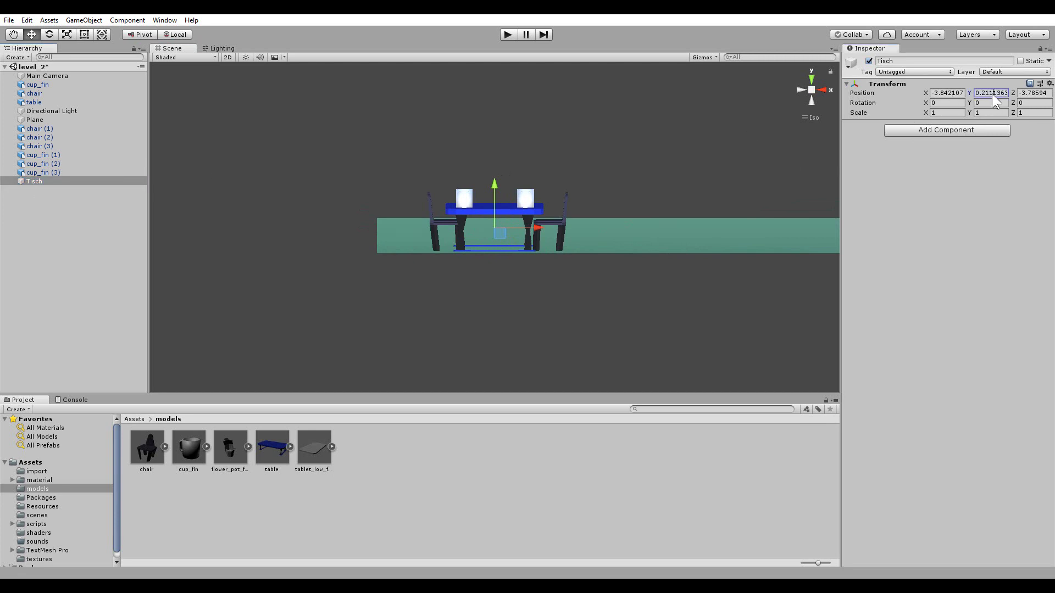
pyautogui.write('0')
pyautogui.scroll(1, 529, 259)
pyautogui.scroll(2, 530, 264)
pyautogui.scroll(1, 532, 270)
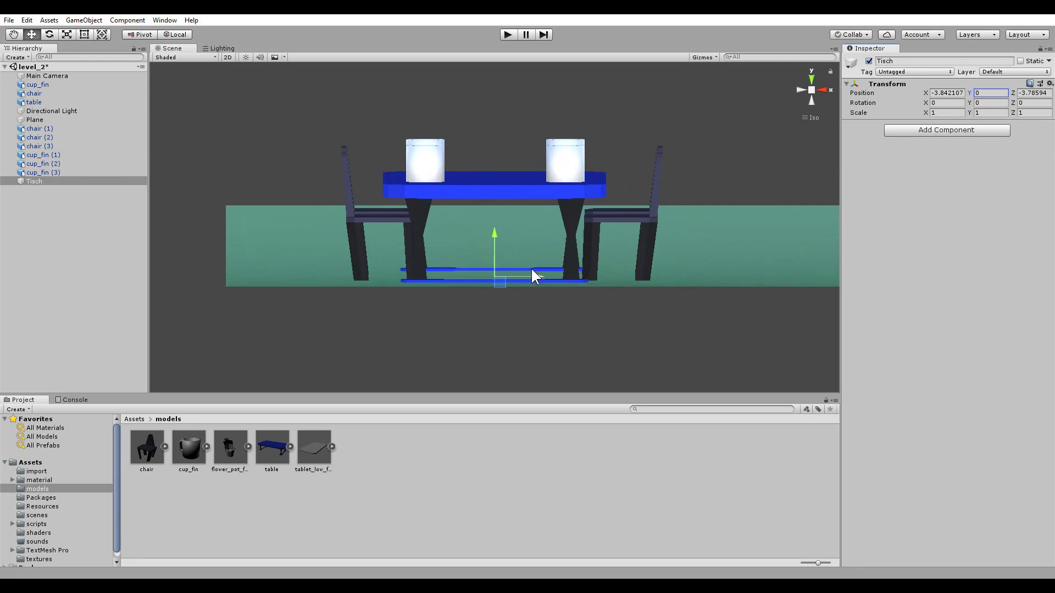
pyautogui.click(812, 81)
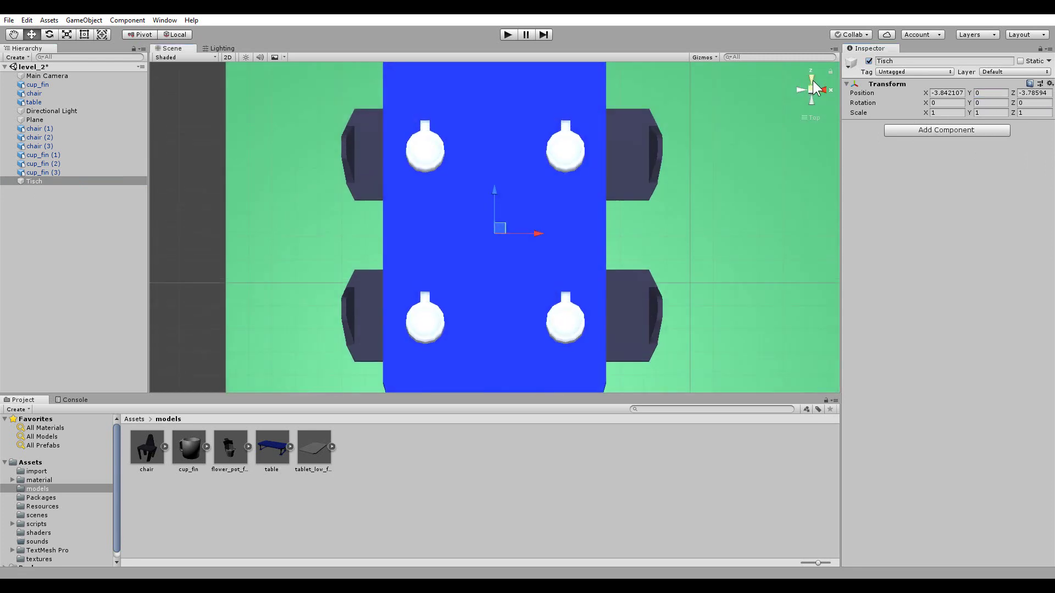
pyautogui.scroll(-1, 528, 239)
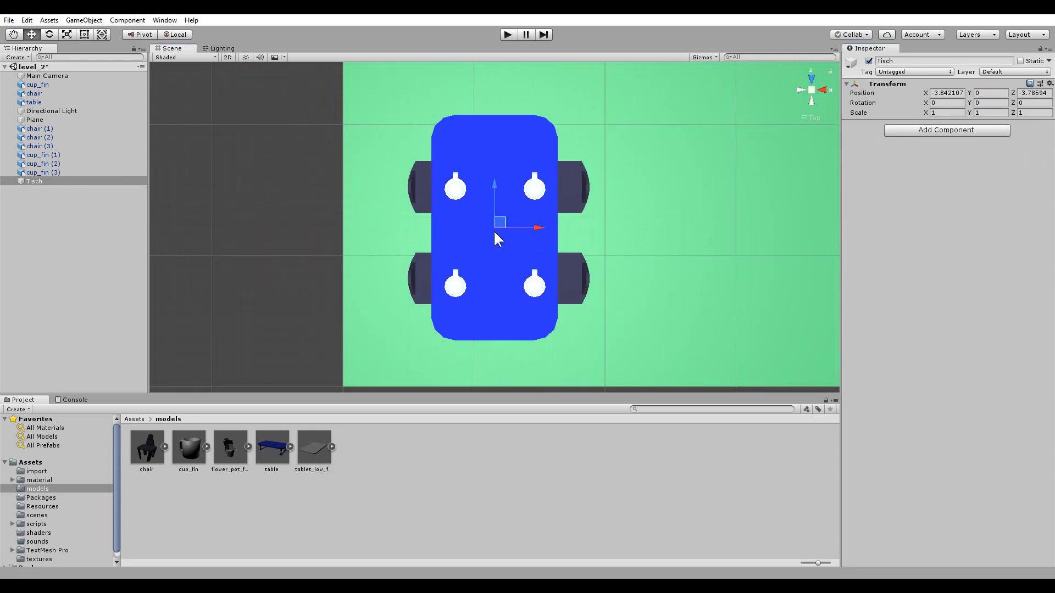
# - Parent the table, four chairs and four cup_fin cups under Tisch, then collapse it
pyautogui.moveTo(39, 172); pyautogui.dragTo(48, 132)
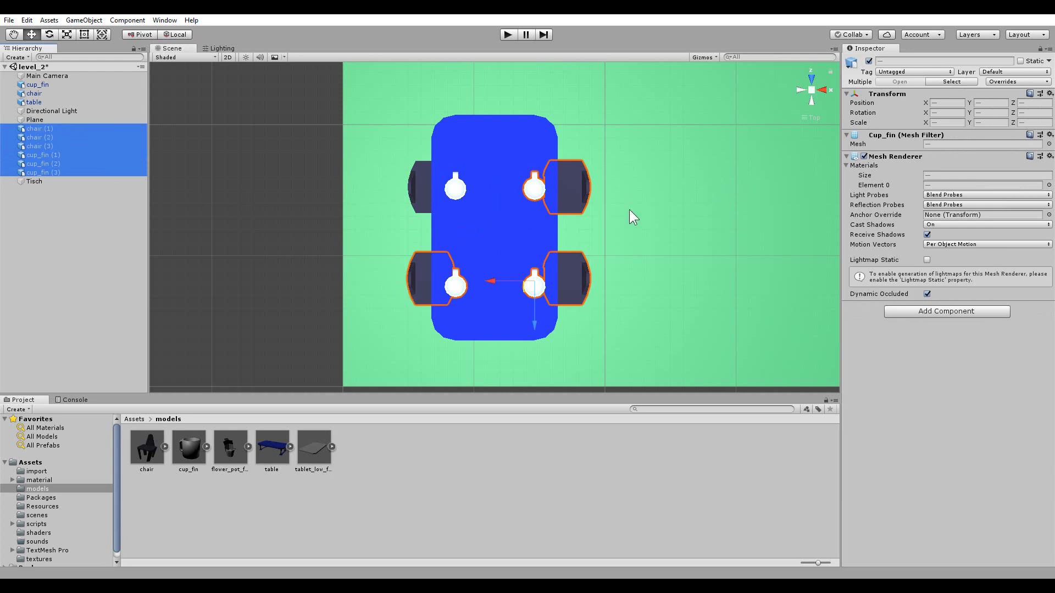
pyautogui.keyDown('ctrl'); pyautogui.click(52, 103); pyautogui.keyUp('ctrl')
pyautogui.keyDown('ctrl'); pyautogui.click(49, 93); pyautogui.keyUp('ctrl')
pyautogui.keyDown('ctrl'); pyautogui.click(49, 84); pyautogui.keyUp('ctrl')
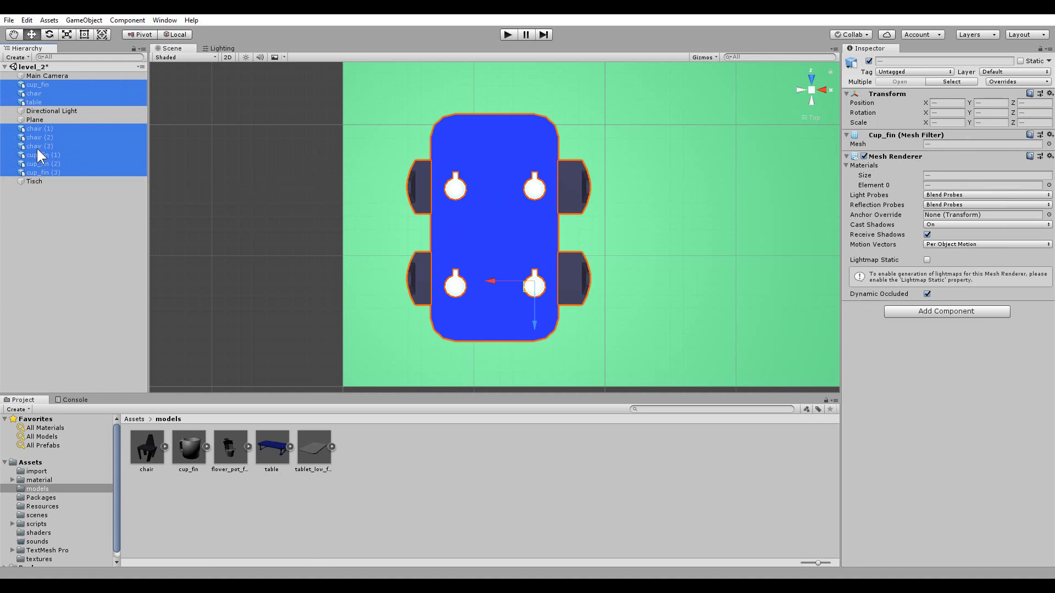
pyautogui.moveTo(43, 169); pyautogui.dragTo(42, 180)
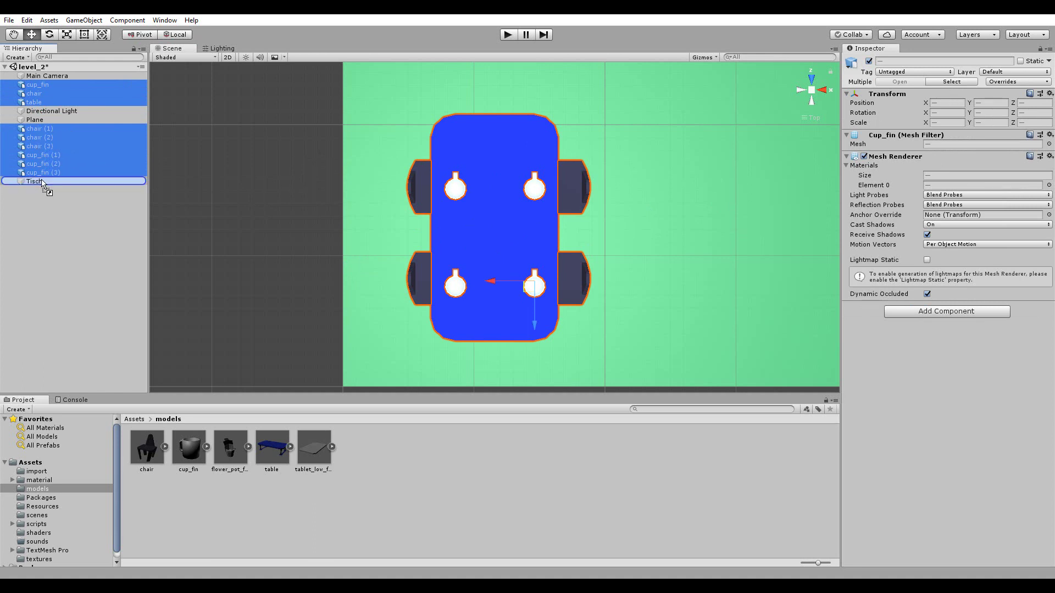
pyautogui.click(13, 102)
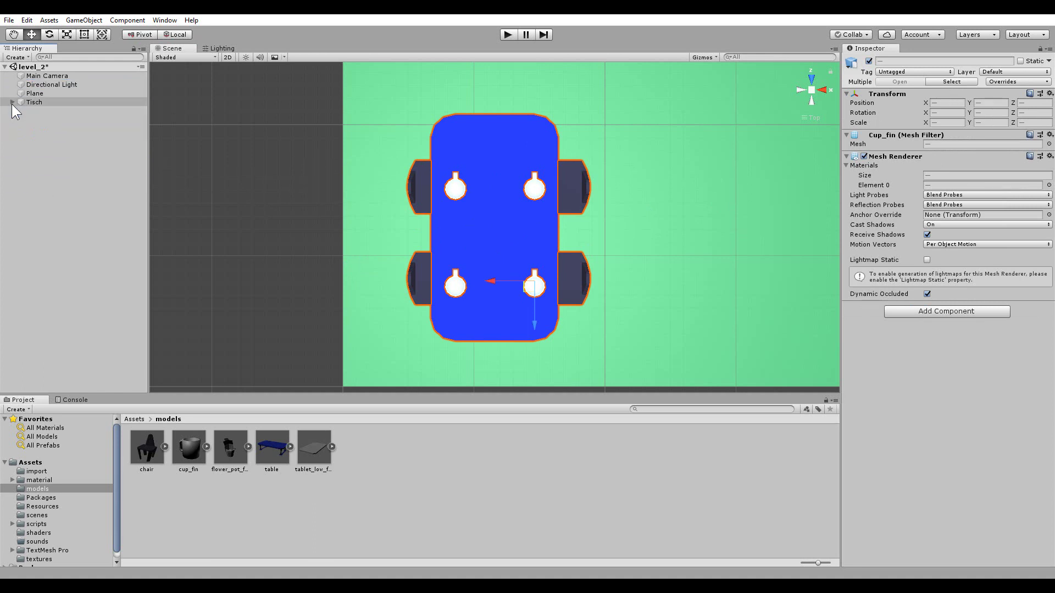
pyautogui.moveTo(511, 262); pyautogui.dragTo(463, 226, button='middle')
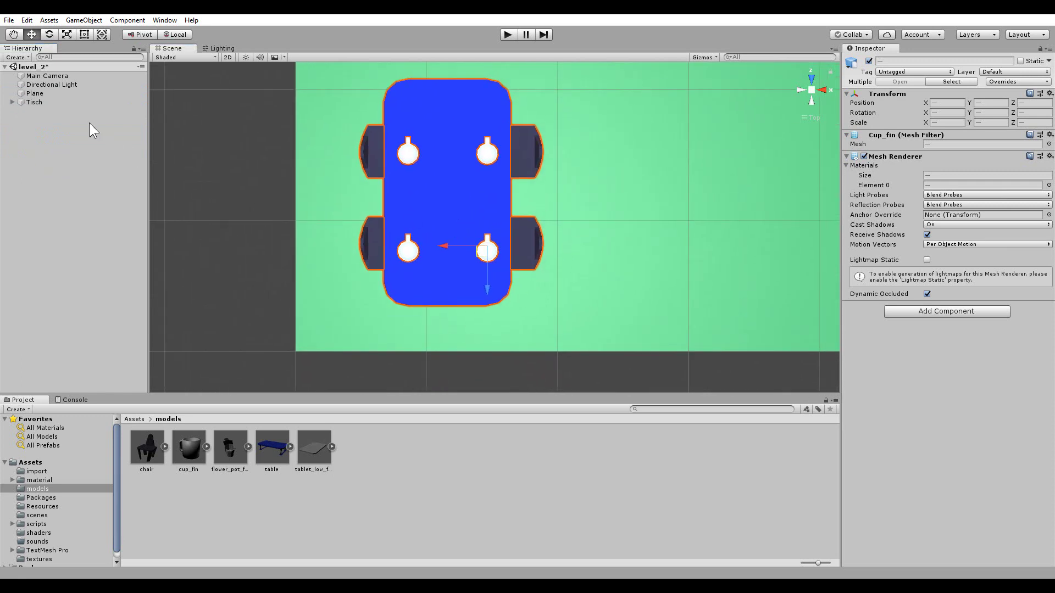
# - Save Tisch as a prefab in Assets/Resources and delete the scene copy
pyautogui.click(62, 507)
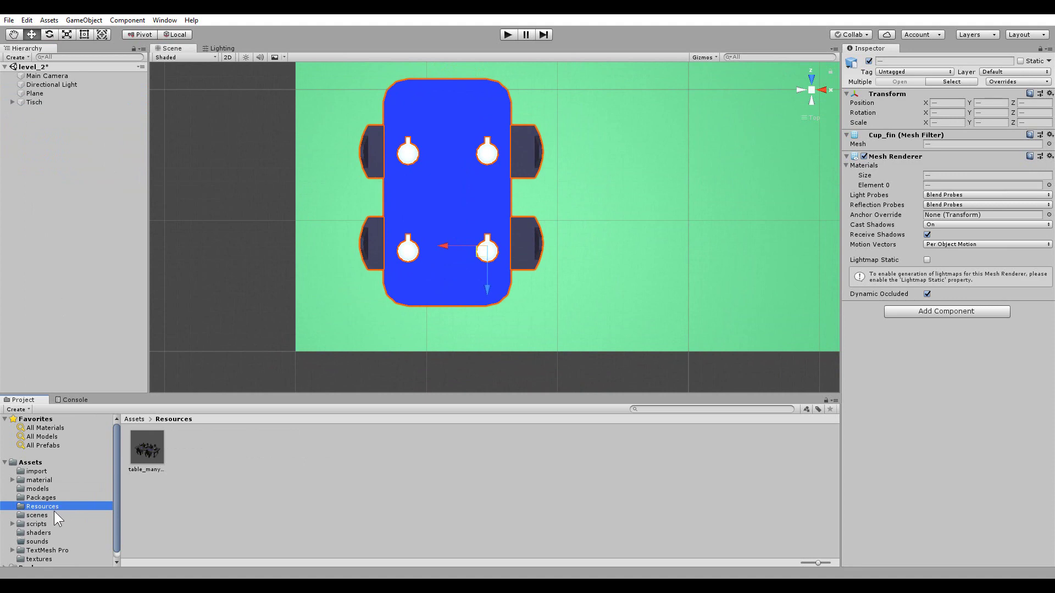
pyautogui.moveTo(34, 103); pyautogui.dragTo(216, 471)
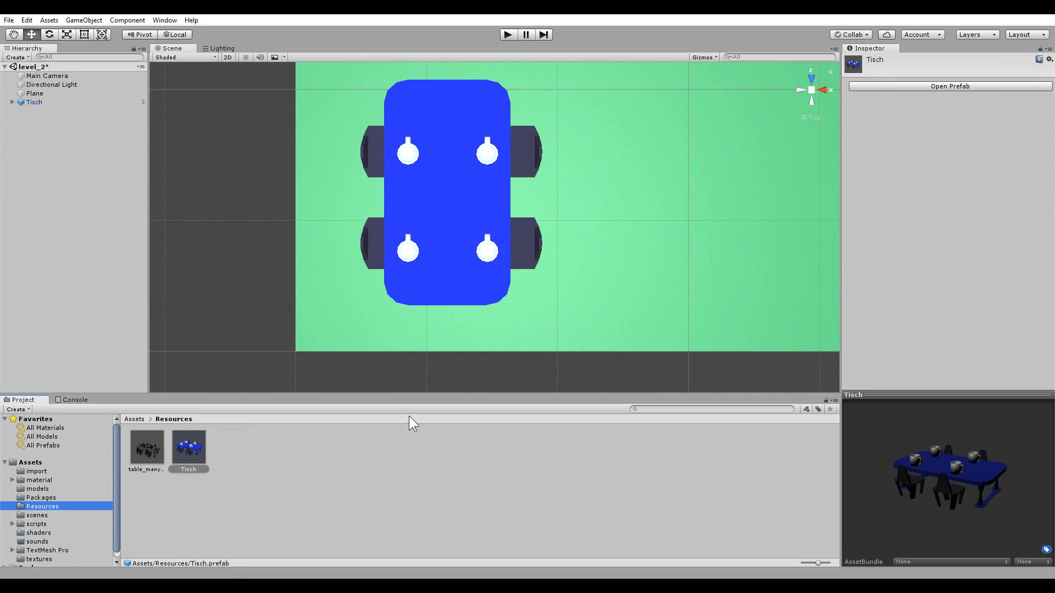
pyautogui.keyDown('alt'); pyautogui.moveTo(403, 296); pyautogui.dragTo(506, 140); pyautogui.keyUp('alt')
pyautogui.scroll(-3, 503, 142)
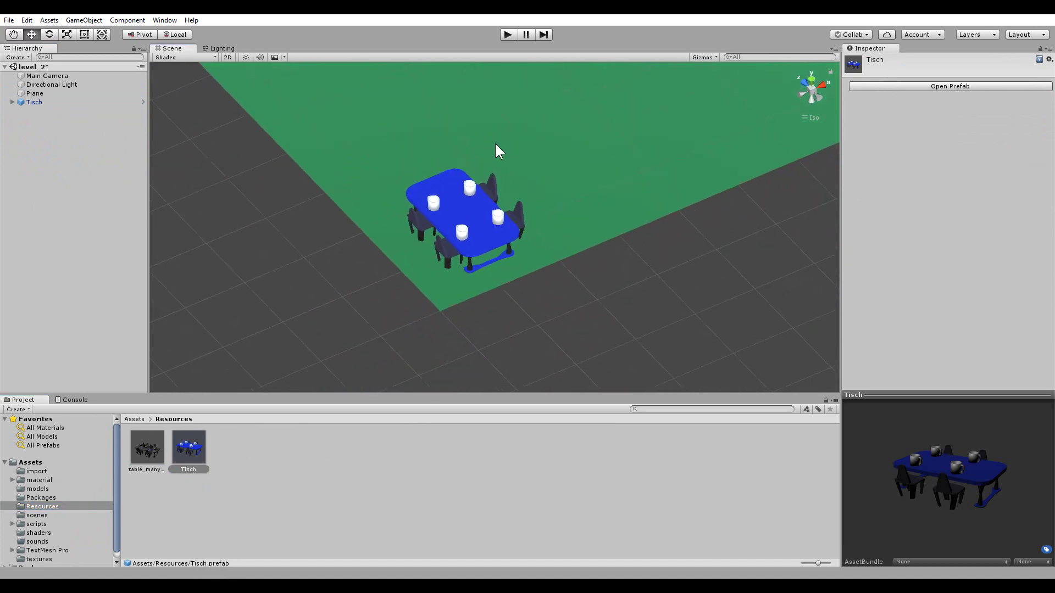
pyautogui.click(32, 101)
pyautogui.press('Delete')
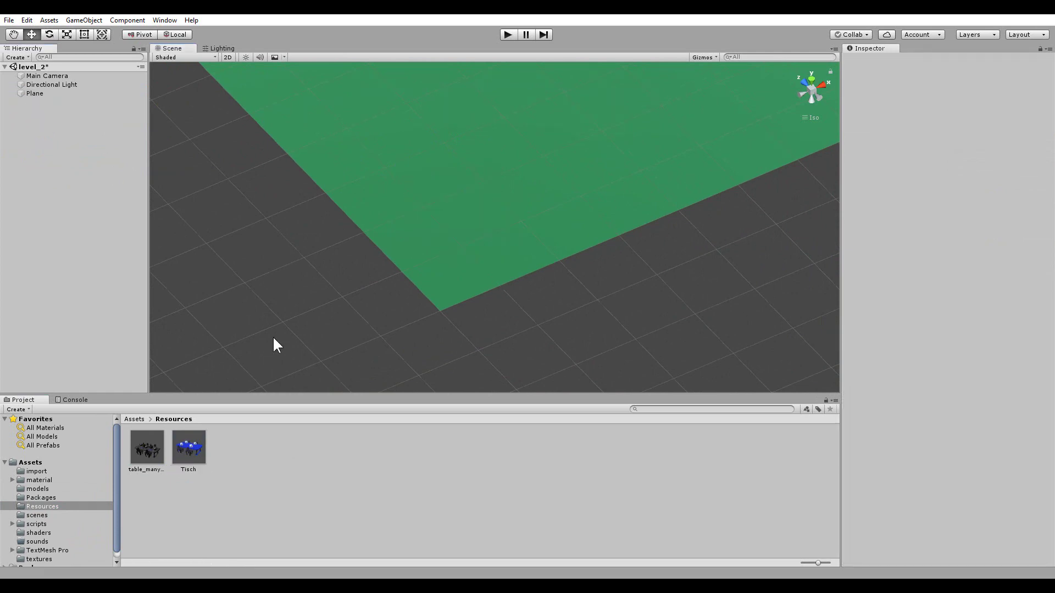
# - Frame the view on the Plane and drop the Tisch prefab onto it
pyautogui.scroll(-2, 497, 136)
pyautogui.moveTo(512, 124)
pyautogui.keyDown('alt'); pyautogui.mouseDown()
pyautogui.moveTo(322, 160)
pyautogui.moveTo(485, 108)
pyautogui.mouseUp(); pyautogui.keyUp('alt')
pyautogui.click(486, 107)
pyautogui.press('f')
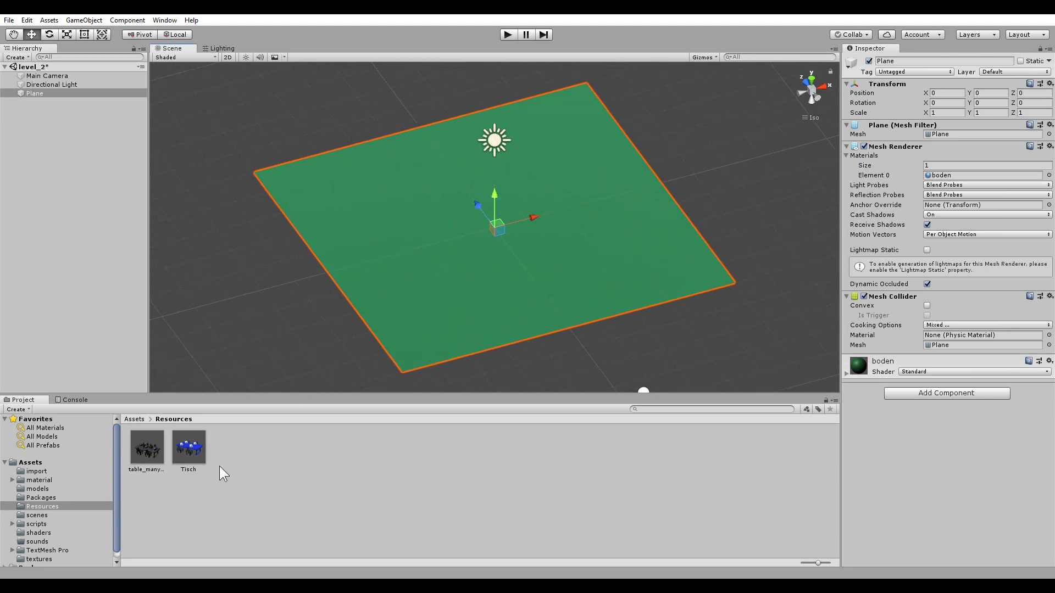
pyautogui.moveTo(204, 456); pyautogui.dragTo(429, 303)
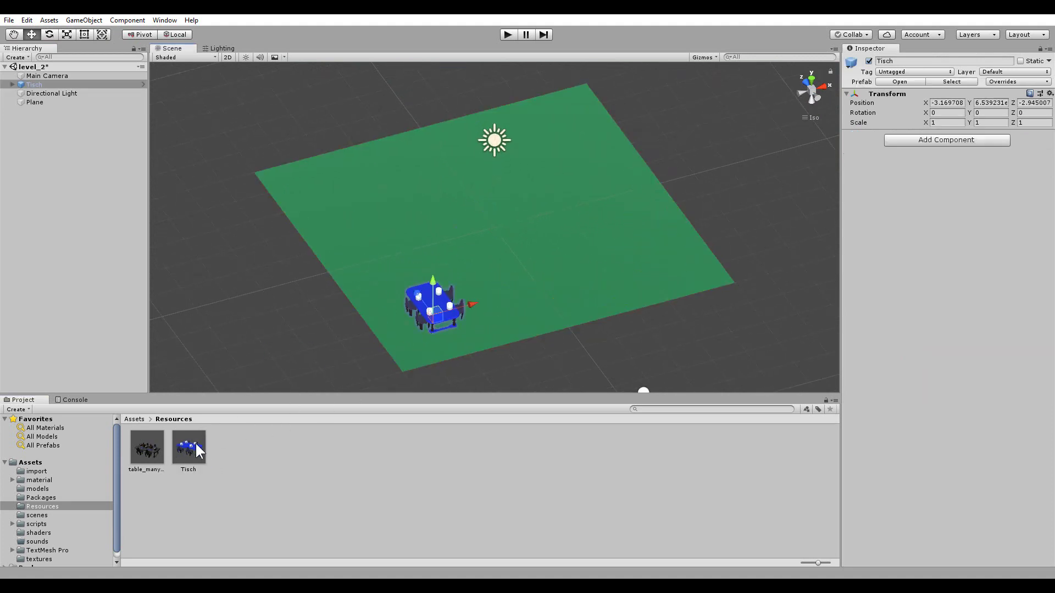
pyautogui.moveTo(197, 447); pyautogui.dragTo(401, 252)
pyautogui.moveTo(206, 437); pyautogui.dragTo(341, 193)
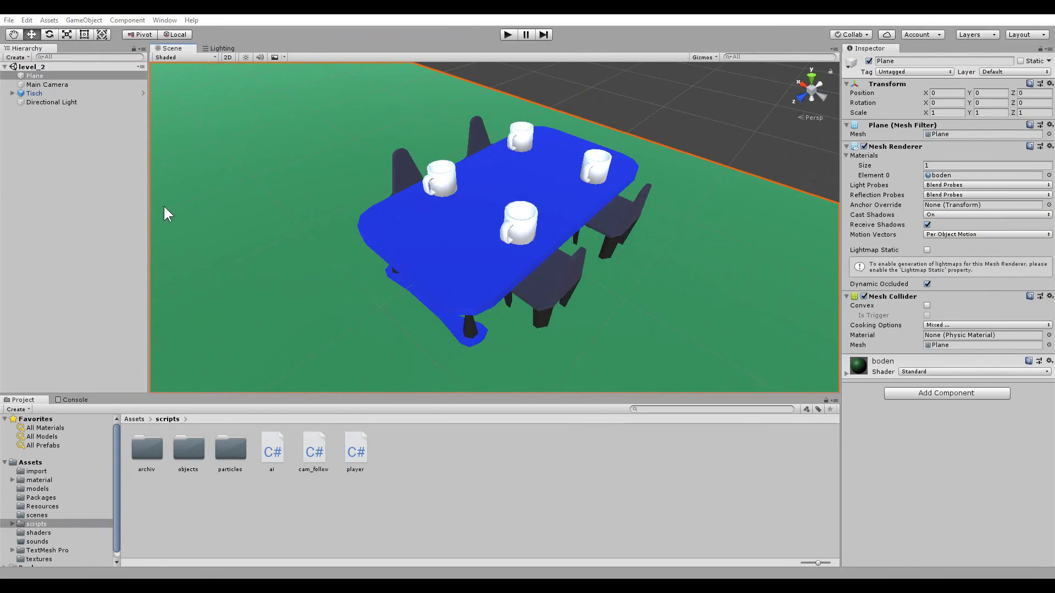
# - Select the Tisch parent and add a new script component named tisch_zufall
pyautogui.click(44, 95)
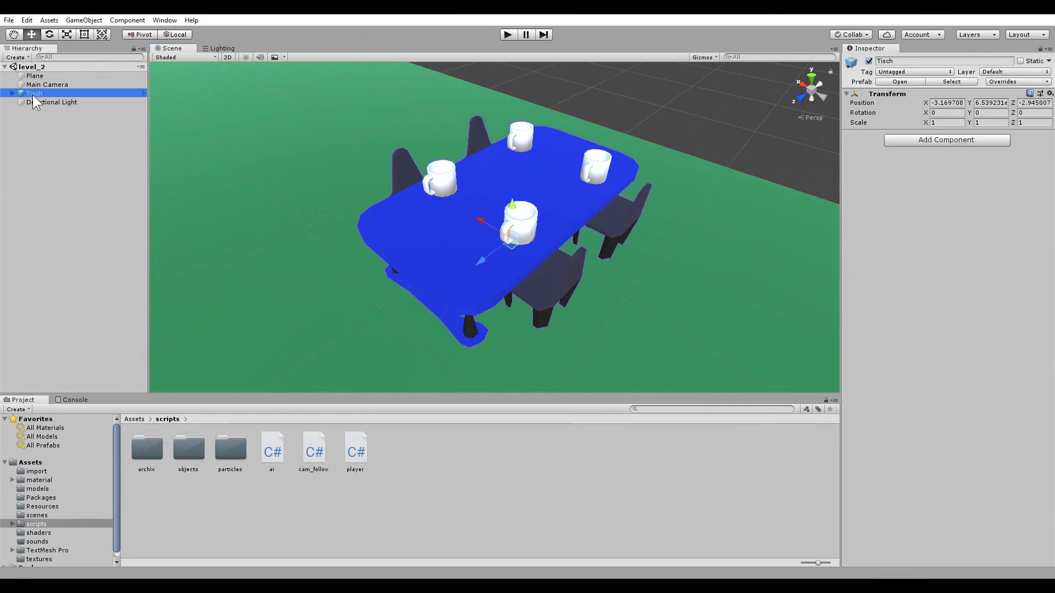
pyautogui.click(13, 93)
pyautogui.click(51, 145)
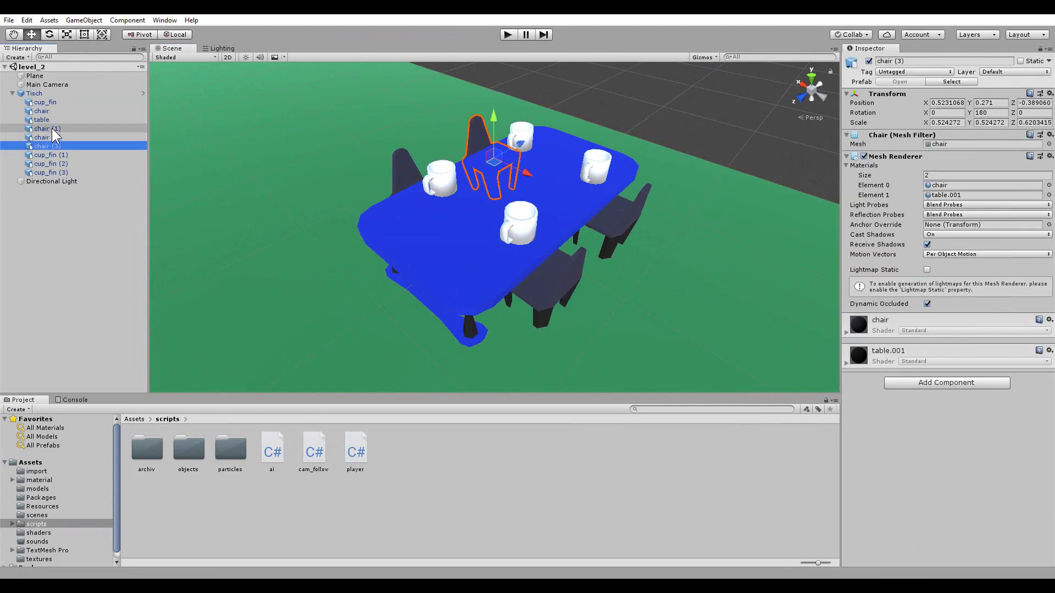
pyautogui.click(53, 129)
pyautogui.click(37, 93)
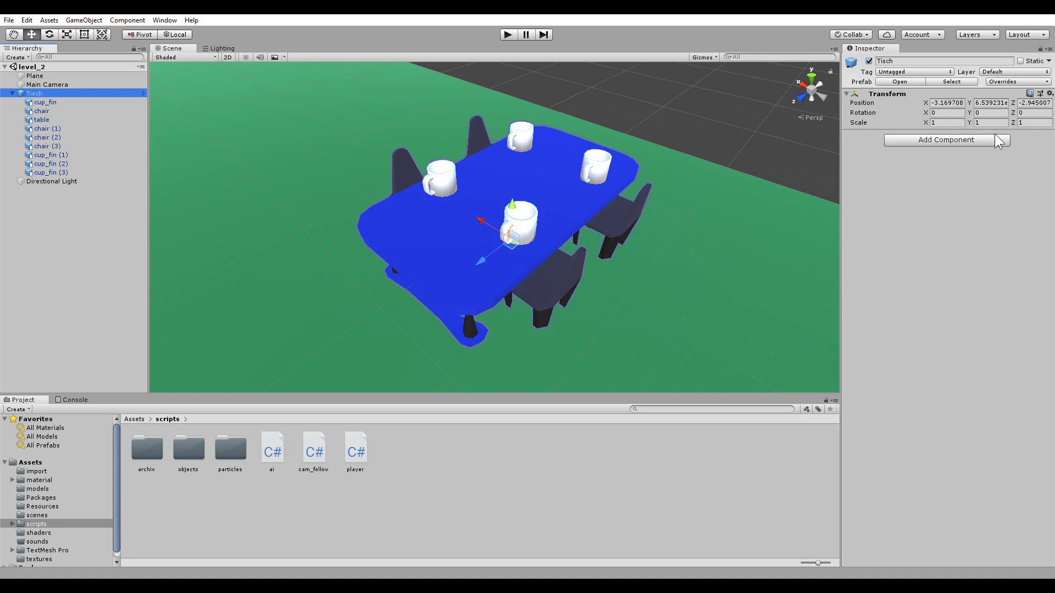
pyautogui.click(987, 141)
pyautogui.moveTo(1006, 226); pyautogui.dragTo(1006, 314)
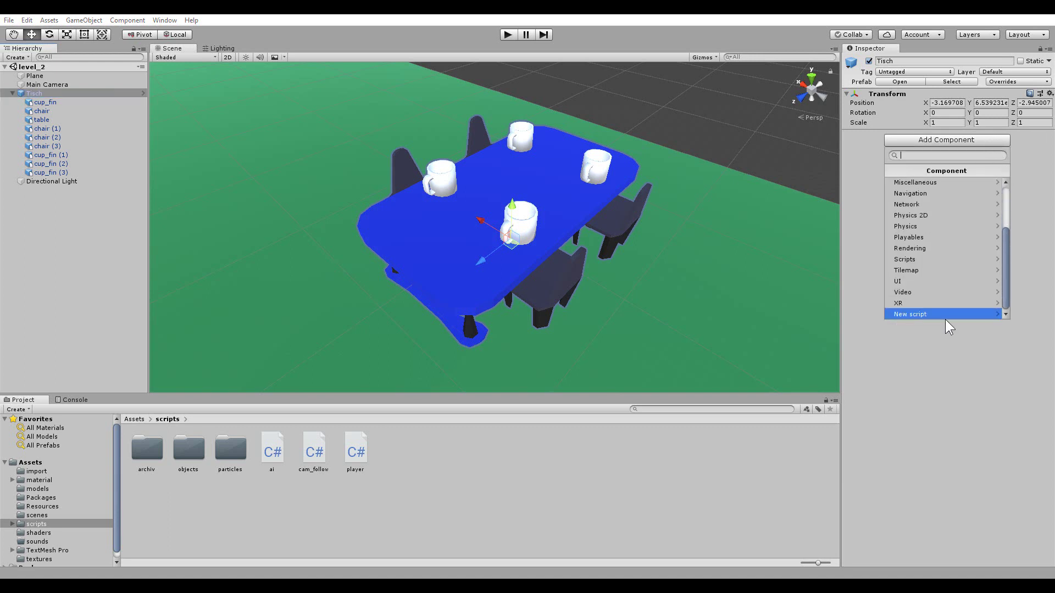
pyautogui.click(944, 315)
pyautogui.write('t')
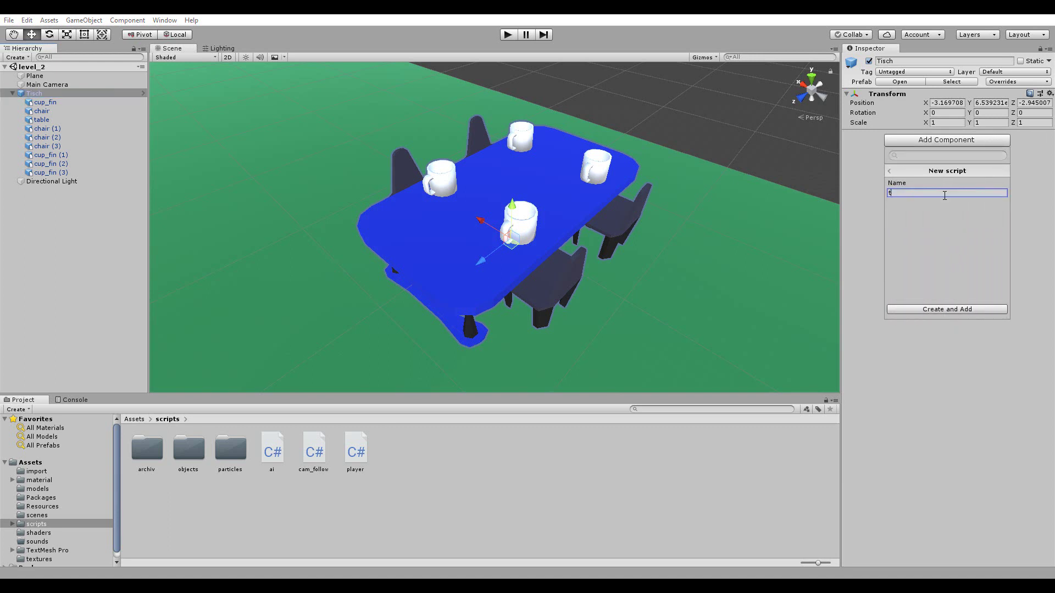
pyautogui.write('isch')
pyautogui.write('_zufall')
pyautogui.press('Return')
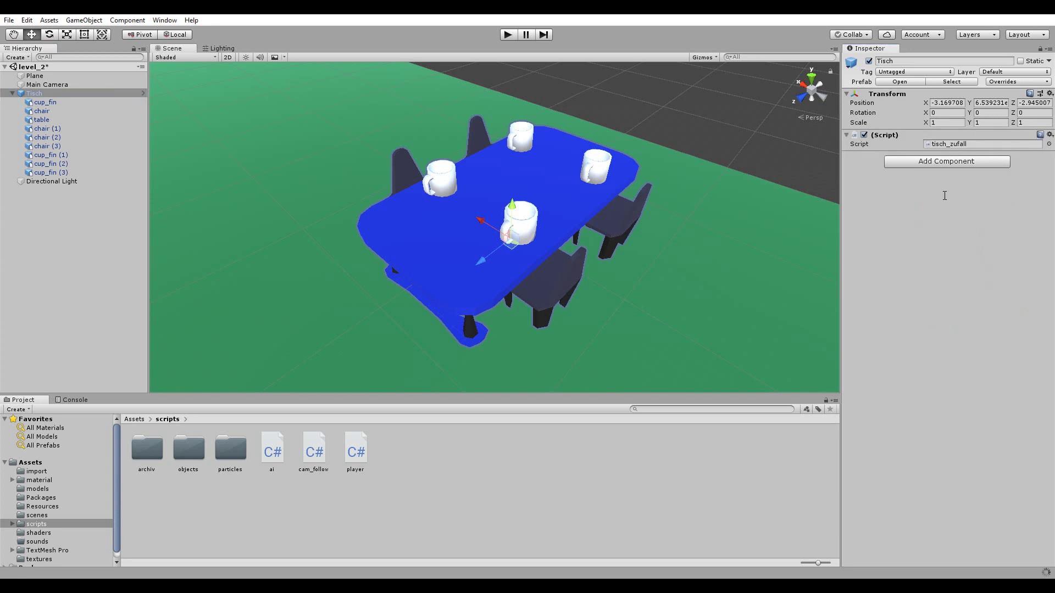
# - Move tisch_zufall from Assets into the scripts folder and open it in Sublime Text
pyautogui.click(41, 463)
pyautogui.moveTo(610, 457); pyautogui.dragTo(401, 446)
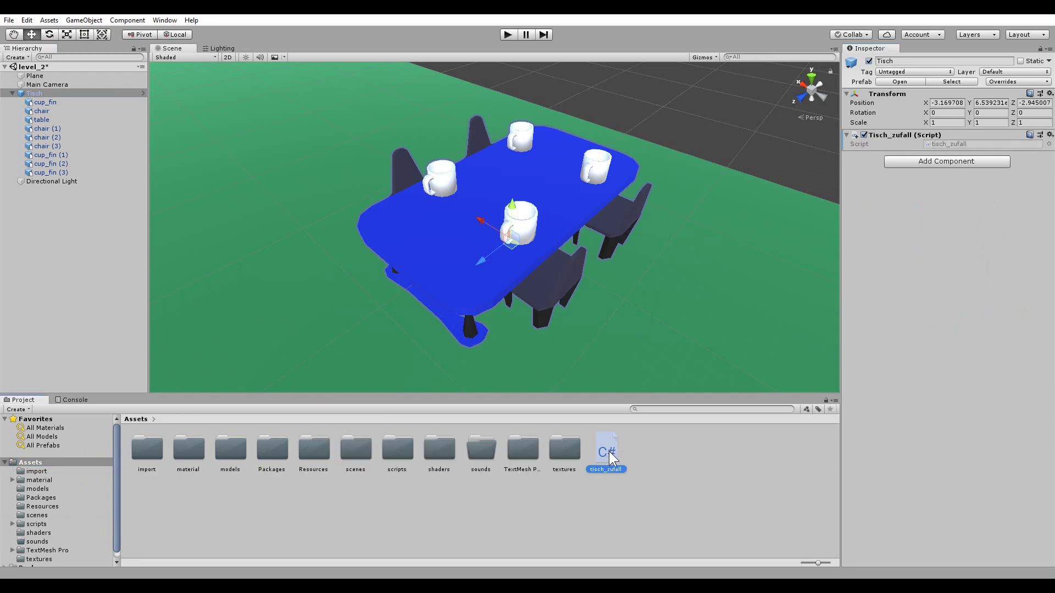
pyautogui.doubleClick(400, 446)
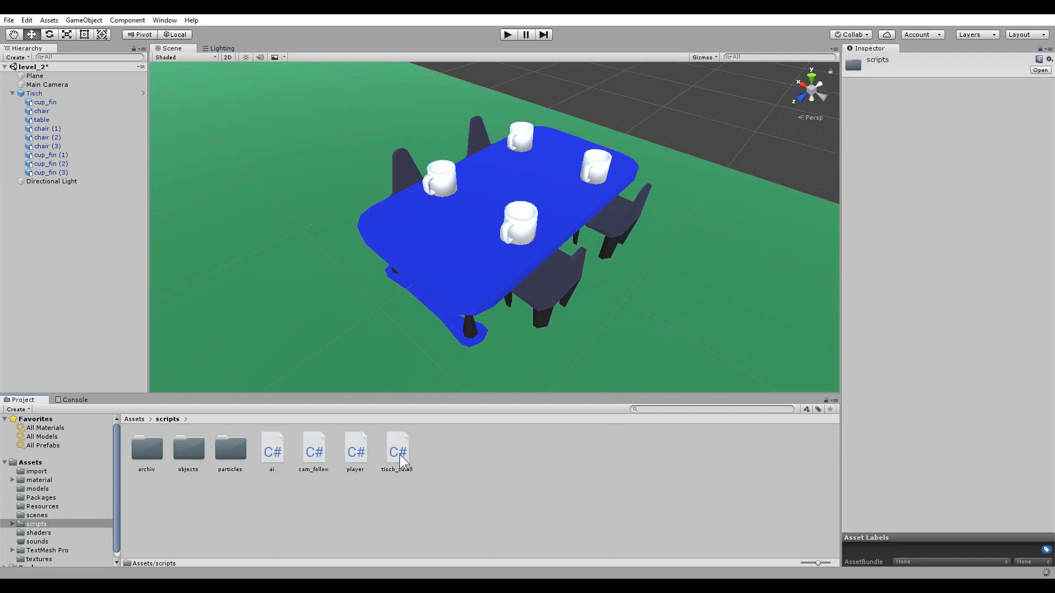
pyautogui.click(400, 454)
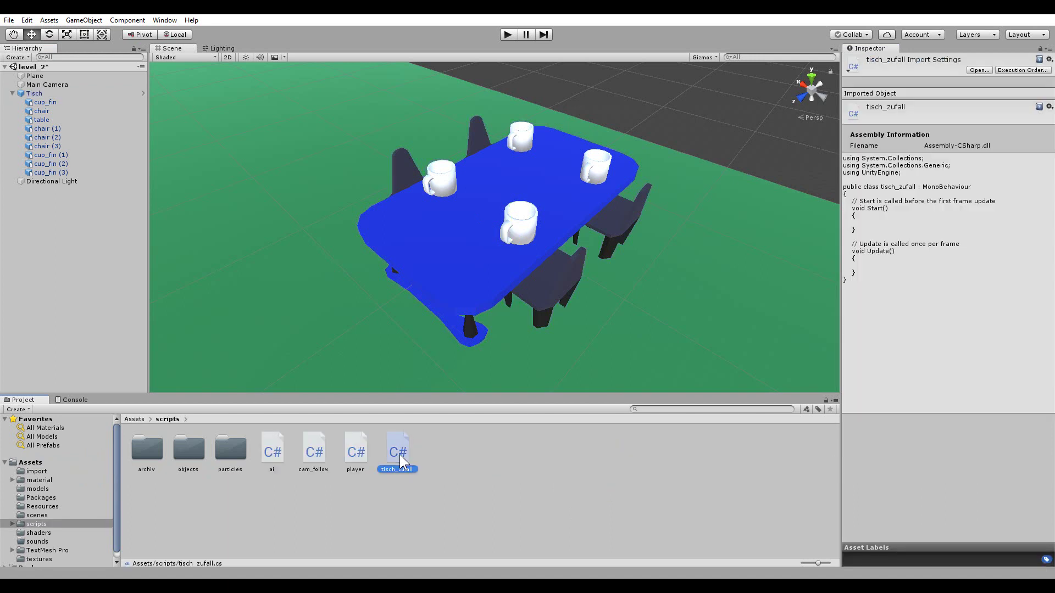
pyautogui.doubleClick(400, 454)
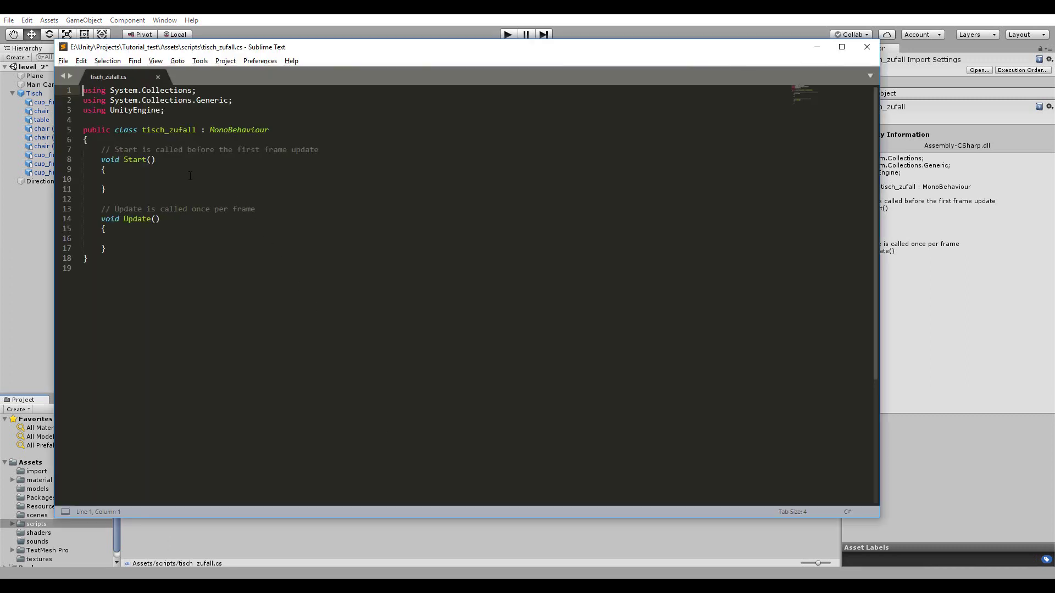
# - Delete the Update method and its comment, lines 12–17
pyautogui.click(128, 251)
pyautogui.moveTo(114, 250); pyautogui.dragTo(55, 201)
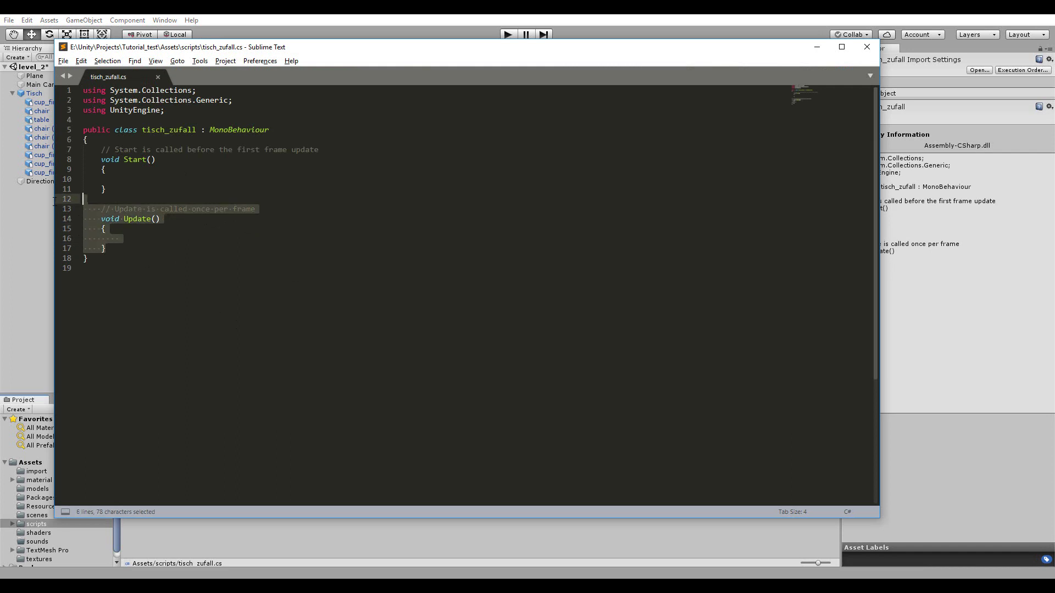
pyautogui.press('Delete')
# - Delete the template comment on line 7 above Start
pyautogui.press('Up')
pyautogui.press('Up')
pyautogui.press('Up')
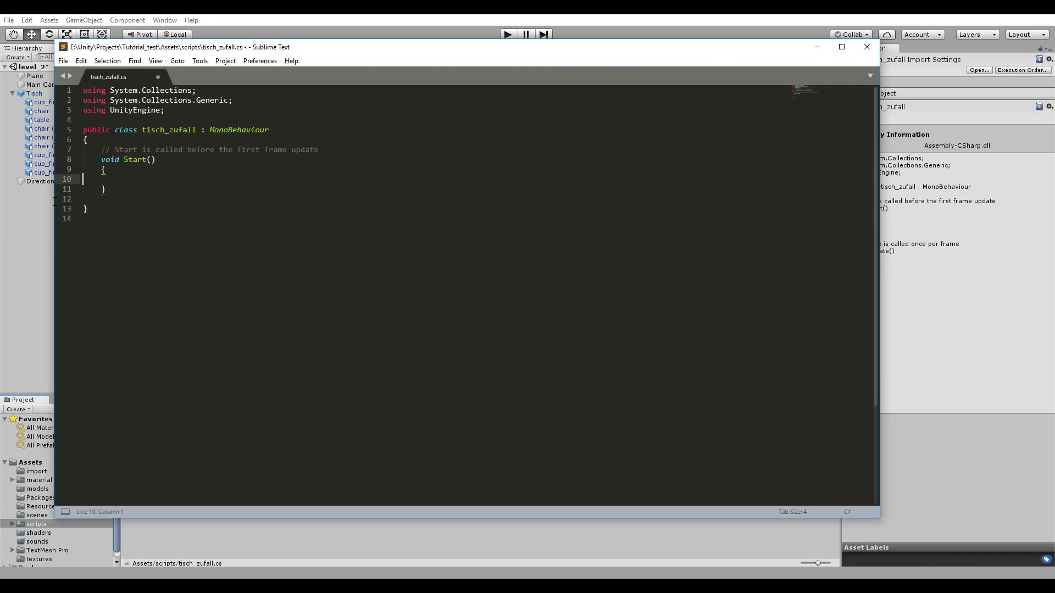
pyautogui.press('Up')
pyautogui.press('End')
pyautogui.press('Up')
pyautogui.hotkey('ctrl', 'shift', 'Left')
pyautogui.hotkey('ctrl', 'shift', 'Left')
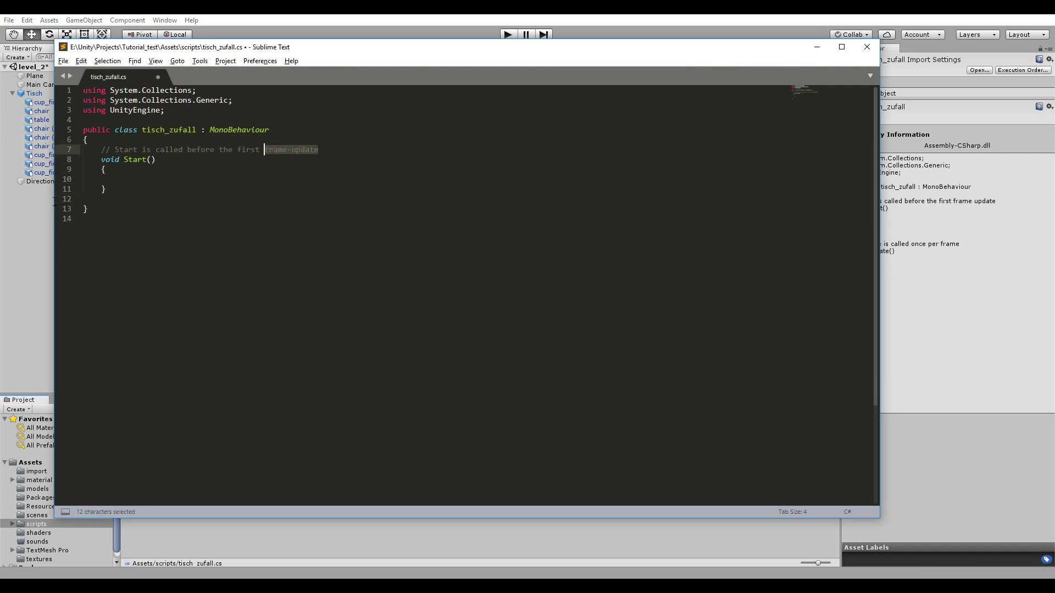
pyautogui.hotkey('ctrl', 'shift', 'Left')
pyautogui.hotkey('ctrl', 'shift', 'Left')
pyautogui.hotkey('ctrl', 'shift', 'Left')
pyautogui.hotkey('ctrl', 'shift', 'Left')
pyautogui.press('Right')
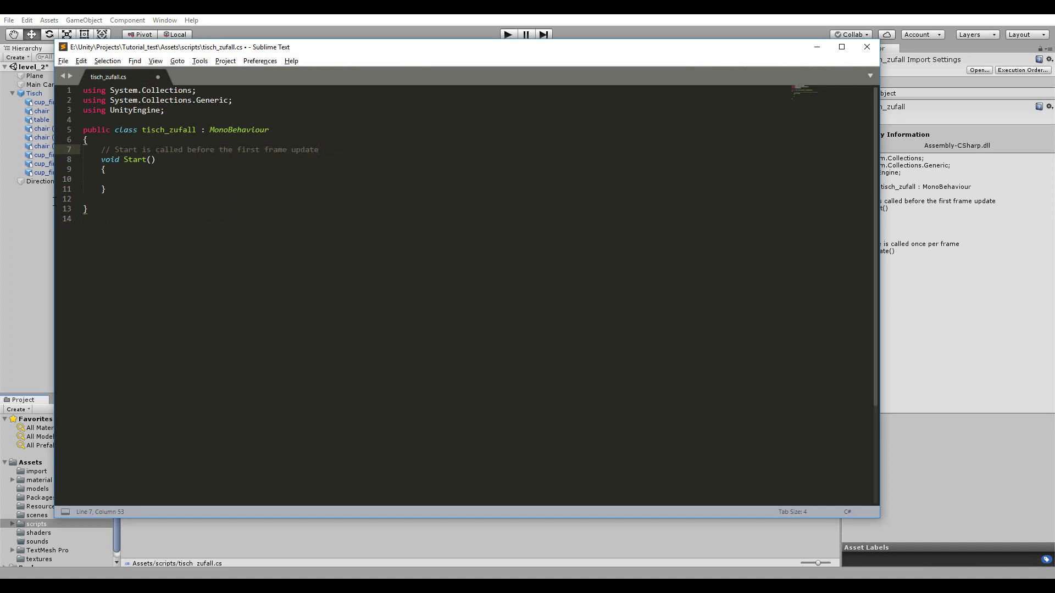
pyautogui.hotkey('shift', 'Home')
pyautogui.hotkey('shift', 'Home')
pyautogui.press('BackSpace')
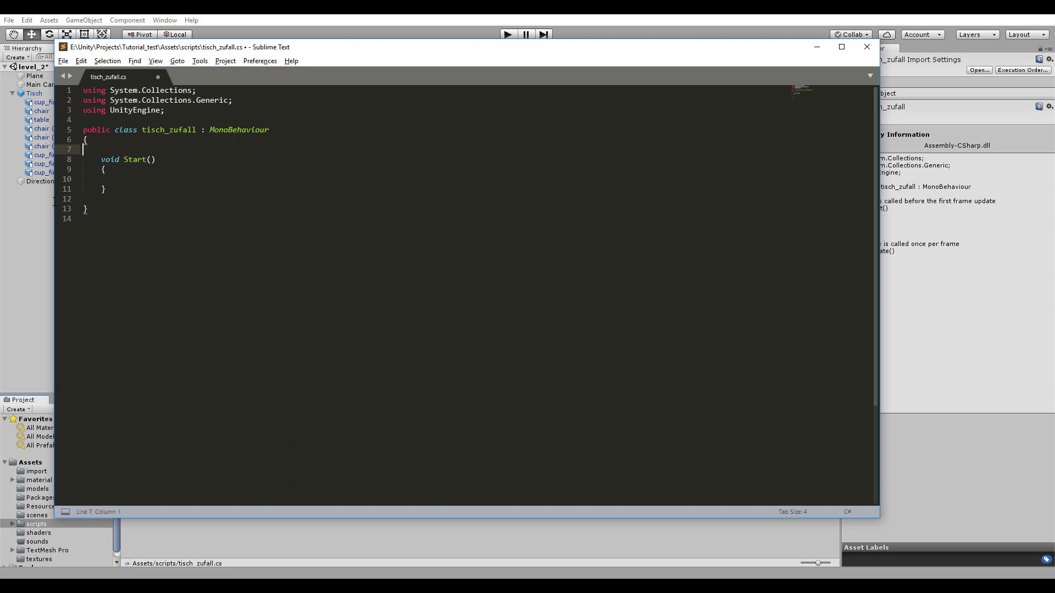
pyautogui.press('Down')
pyautogui.press('Home')
# - Join the opening brace onto the method line and rename Start to Awake
pyautogui.press('End')
pyautogui.press('Delete')
pyautogui.hotkey('ctrl', 'Delete')
pyautogui.press('Left')
pyautogui.press('Left')
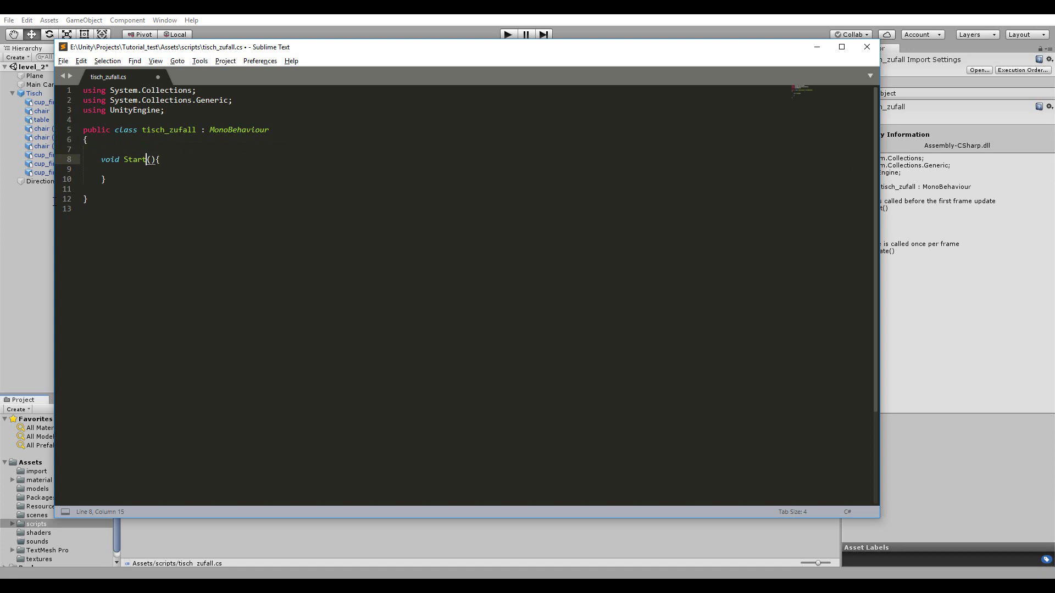
pyautogui.hotkey('ctrl', 'shift', 'Left')
pyautogui.write('Awa')
pyautogui.write('ke')
# - Add the line `int chair_zufall = 75;` inside Awake and select it
pyautogui.press('End')
pyautogui.press('Return')
pyautogui.press('Return')
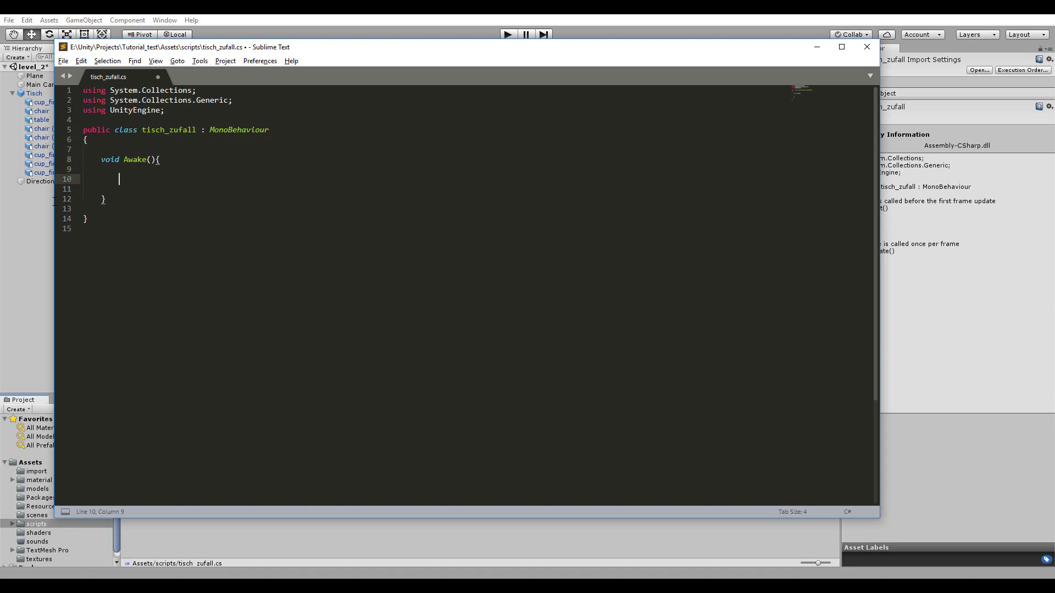
pyautogui.write('int ')
pyautogui.write('chair_zufa')
pyautogui.write('ll ')
pyautogui.write('= ')
pyautogui.write('75;')
pyautogui.hotkey('shift', 'Home')
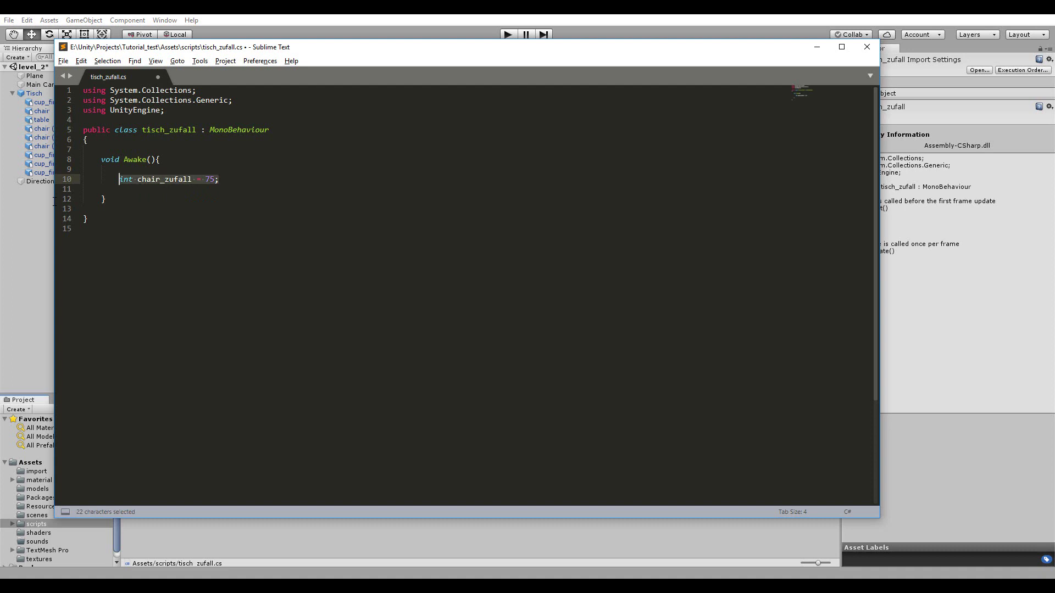
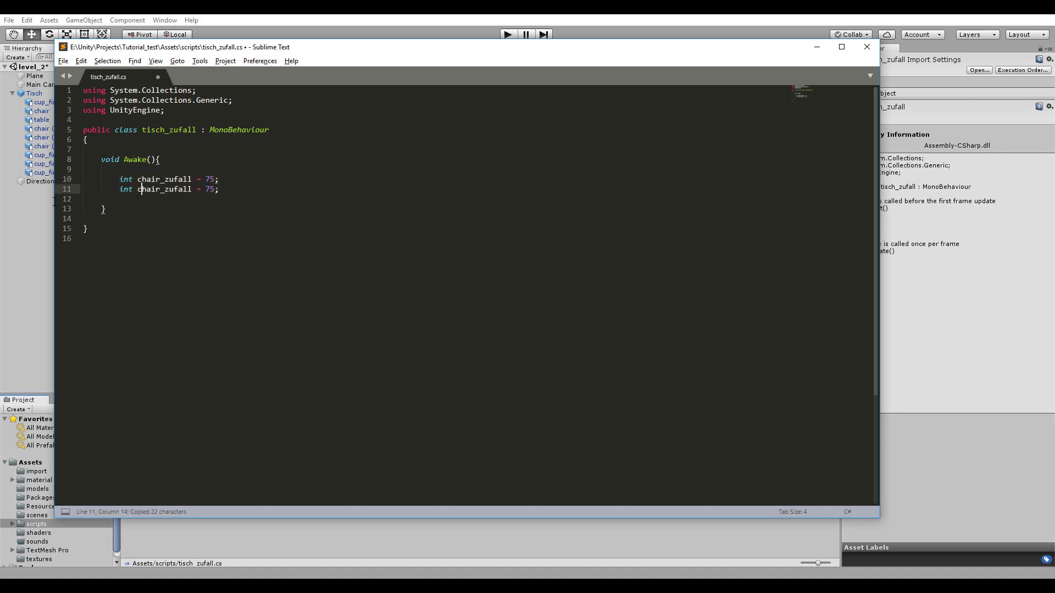
# - Turn the duplicated line into a cup_zufall variable set to 50, followed by blank lines
pyautogui.press('Delete')
pyautogui.press('Delete')
pyautogui.press('Delete')
pyautogui.write('cu')
pyautogui.write('p')
pyautogui.press('Left')
pyautogui.hotkey('shift', 'Left')
pyautogui.hotkey('shift', 'Left')
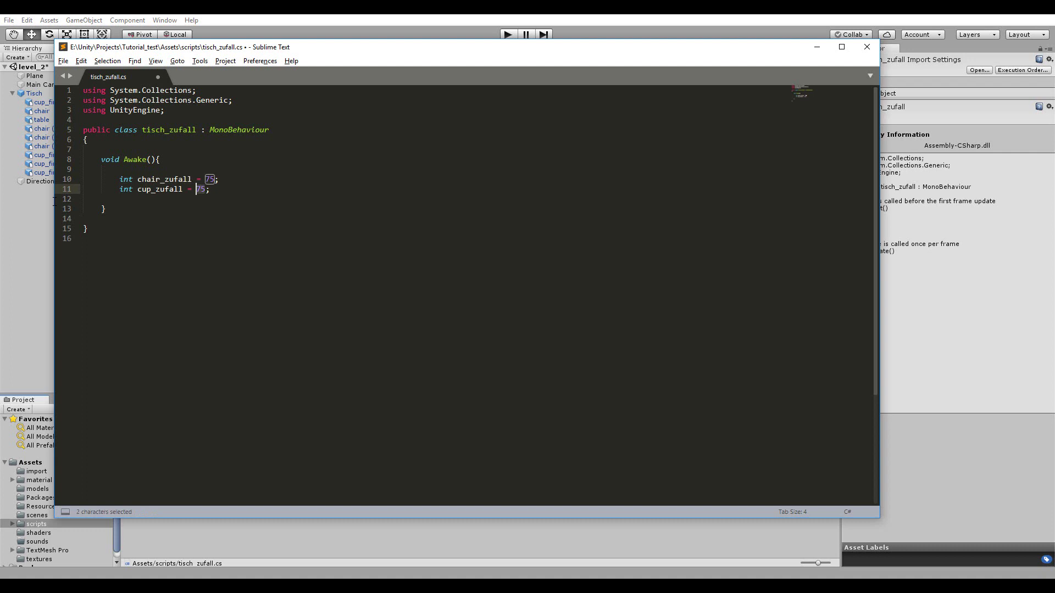
pyautogui.write('50')
pyautogui.press('Return')
pyautogui.press('Return')
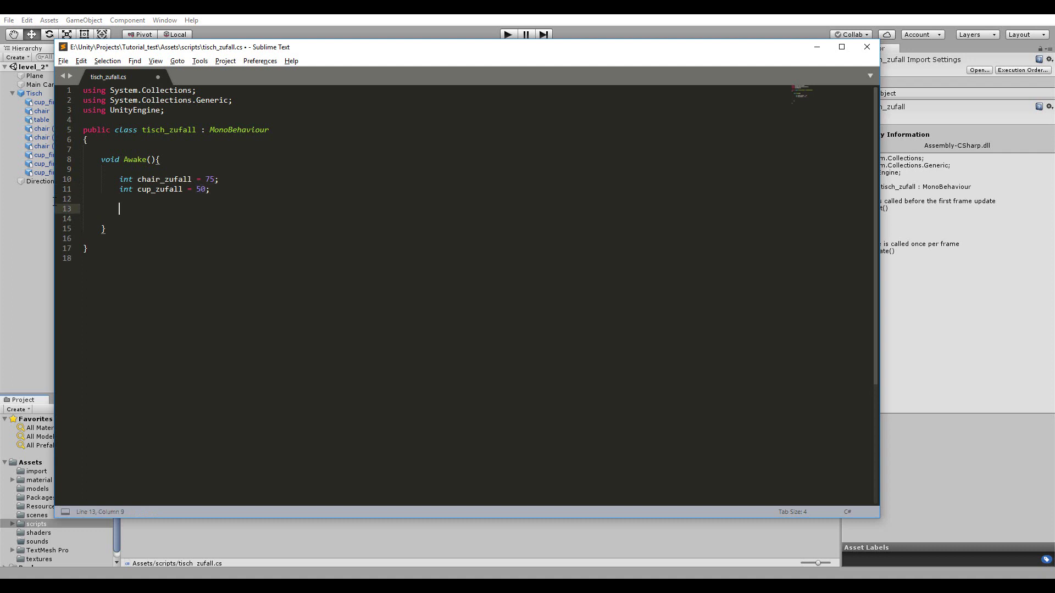
pyautogui.click(5, 212)
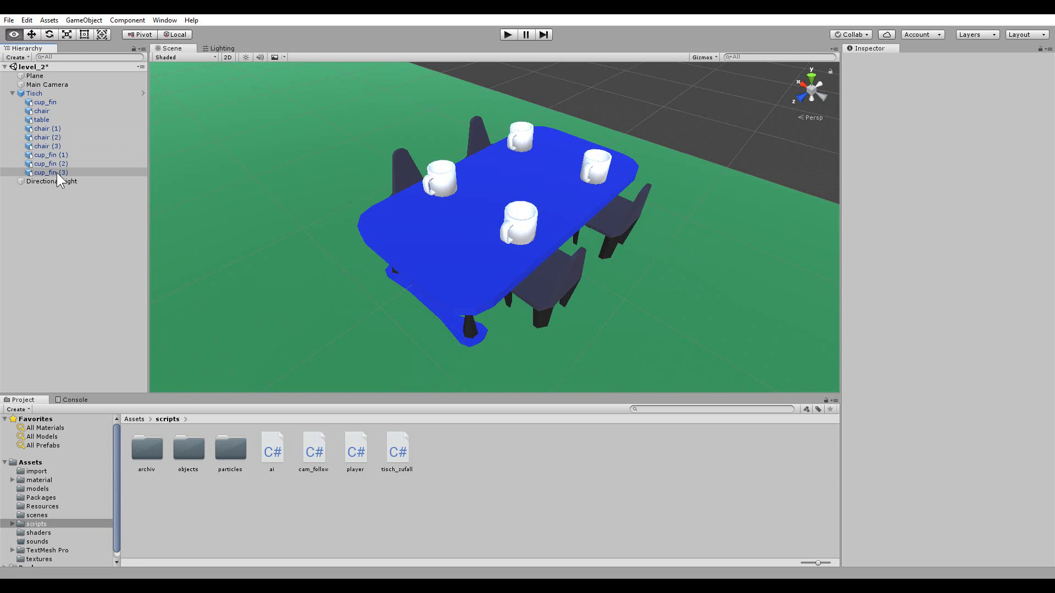
# - Write the loop header 'foreach ( Transform child in transform ){' in the tisch_zufall script
pyautogui.hotkey('alt', 'Tab')
pyautogui.write('for')
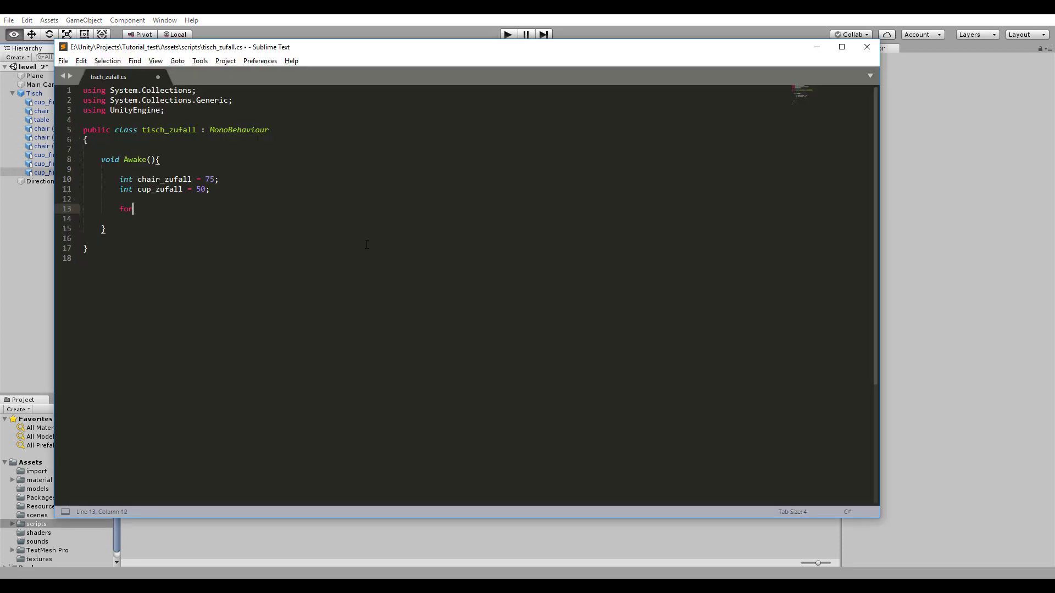
pyautogui.write('eac')
pyautogui.write('h ')
pyautogui.write('(Tr')
pyautogui.write('ansform ')
pyautogui.write('in')
pyautogui.press('BackSpace')
pyautogui.press('BackSpace')
pyautogui.press('BackSpace')
pyautogui.write('child')
pyautogui.write(' in tra')
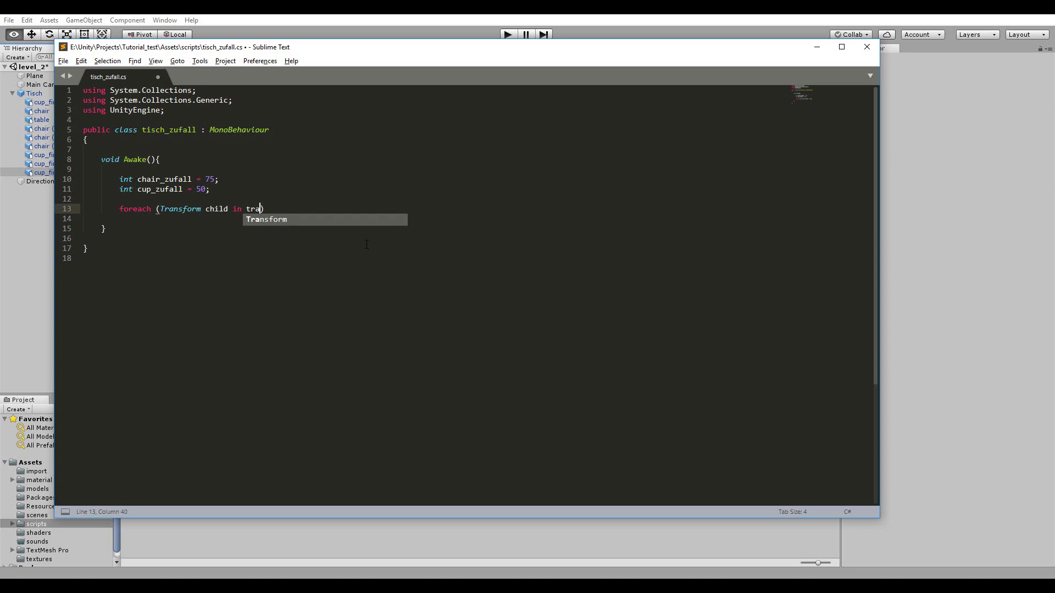
pyautogui.write('nsform')
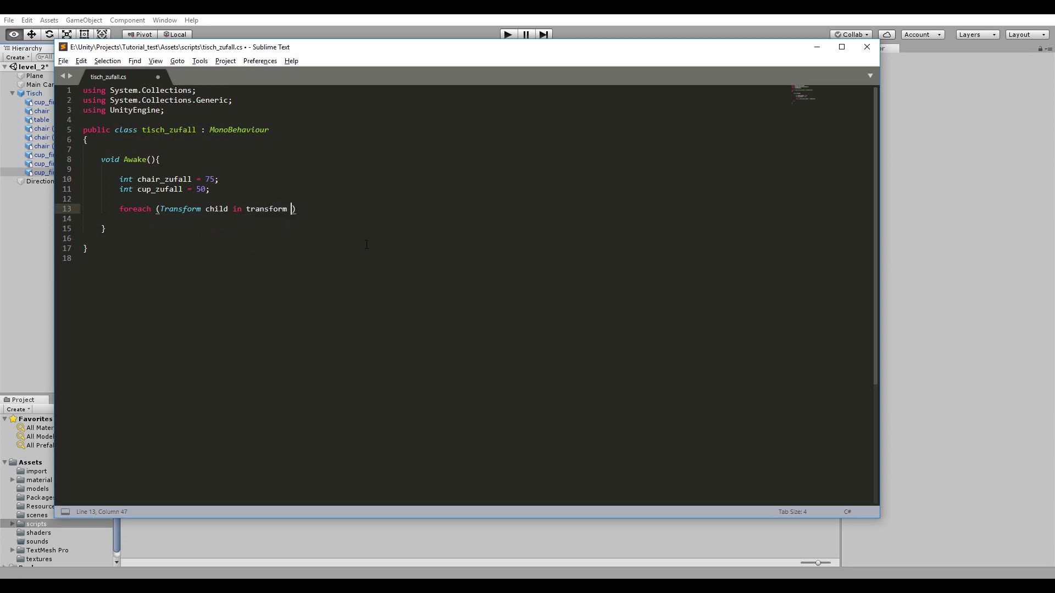
pyautogui.hotkey('ctrl', 'Left')
pyautogui.hotkey('ctrl', 'Left')
pyautogui.hotkey('ctrl', 'Left')
pyautogui.press('Left')
pyautogui.press('Left')
pyautogui.press('Left')
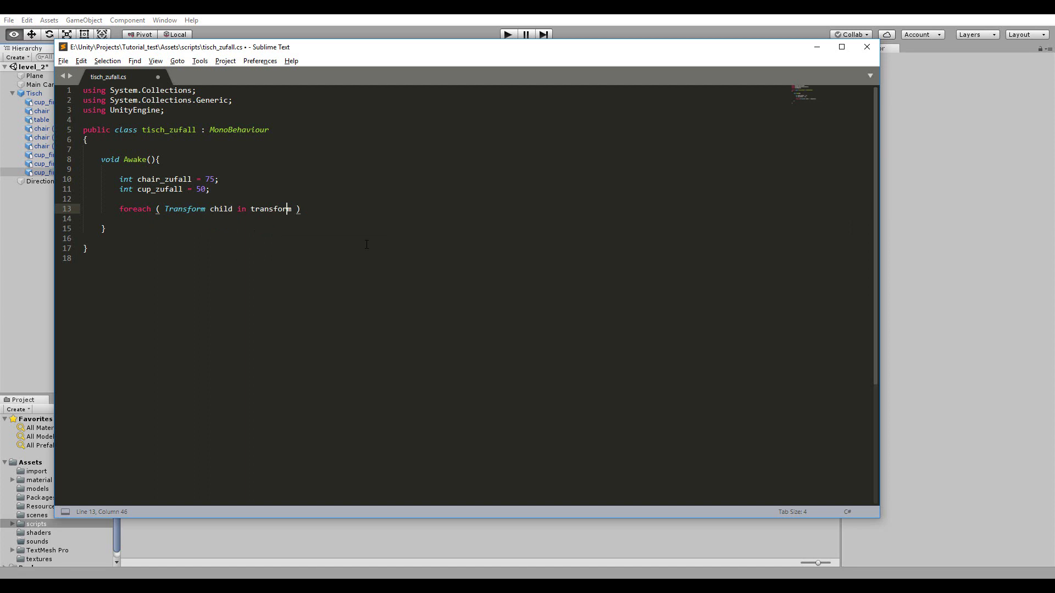
pyautogui.press('Right')
pyautogui.write('{')
pyautogui.press('Return')
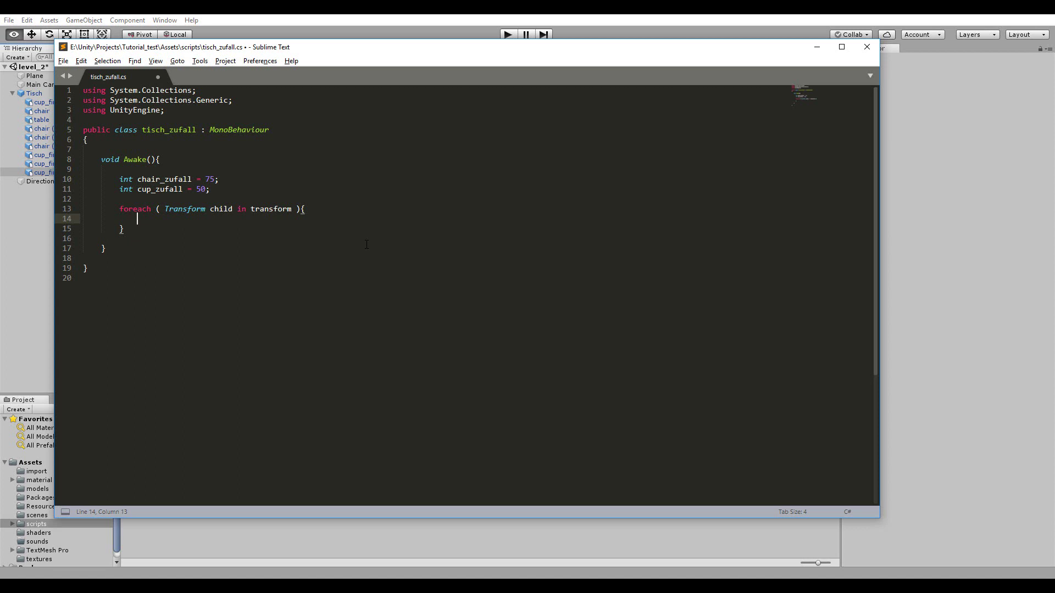
# - Put print(child.name); inside the loop body and save the script
pyautogui.press('Up')
pyautogui.press('End')
pyautogui.press('Down')
pyautogui.press('Return')
pyautogui.press('Return')
pyautogui.press('Up')
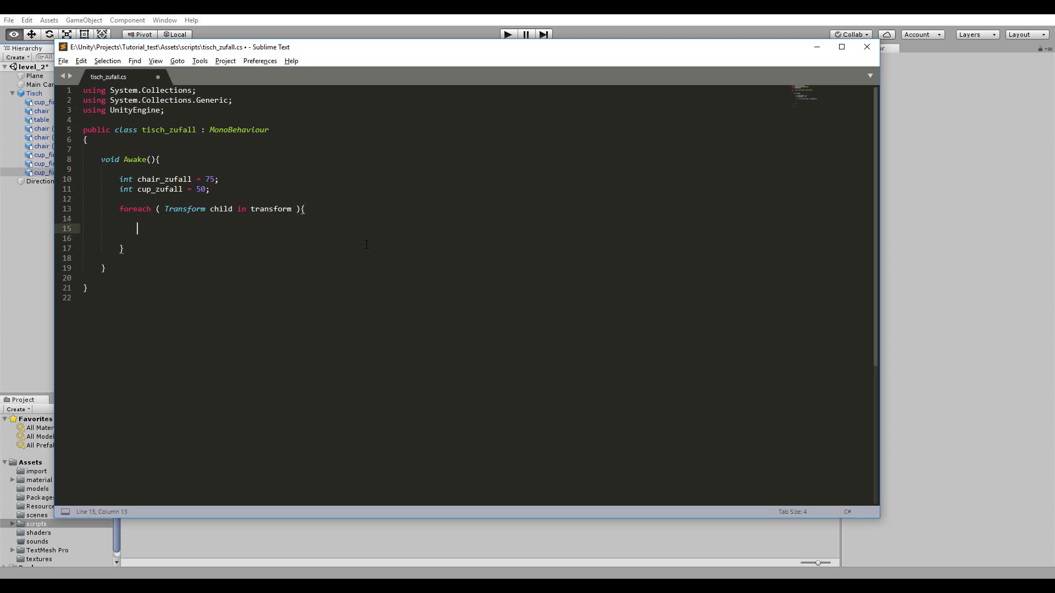
pyautogui.write('print()')
pyautogui.write(';')
pyautogui.press('Left')
pyautogui.press('Left')
pyautogui.write('c')
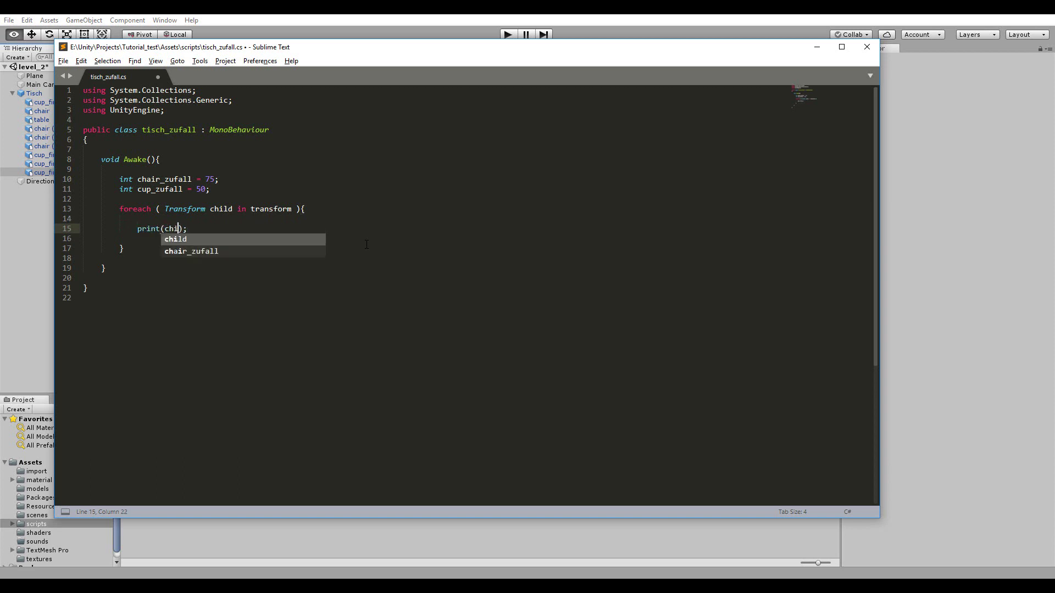
pyautogui.write('hild.name')
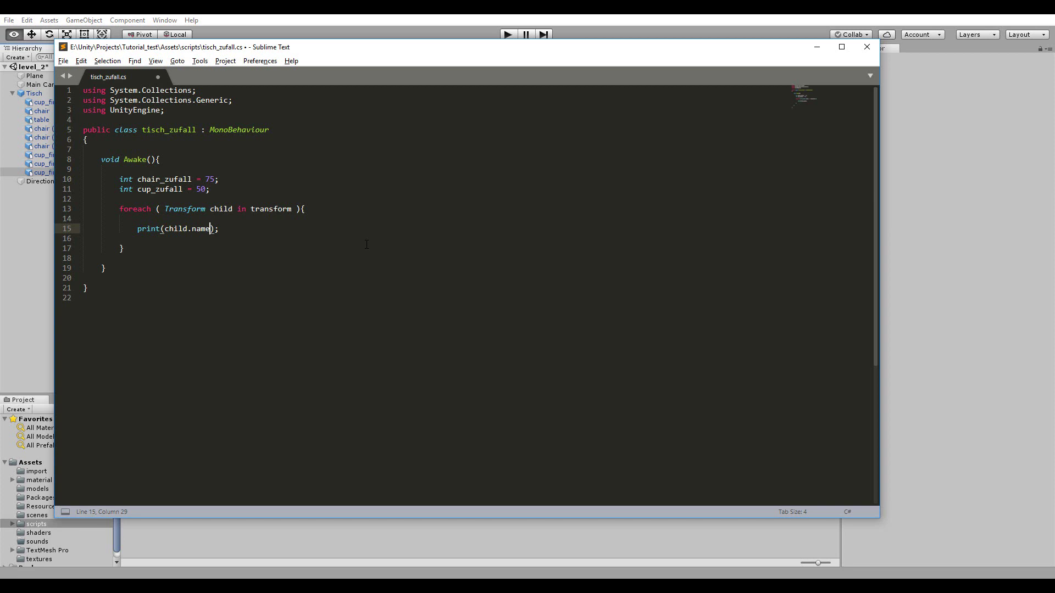
pyautogui.hotkey('ctrl', 's')
pyautogui.hotkey('alt', 'Tab')
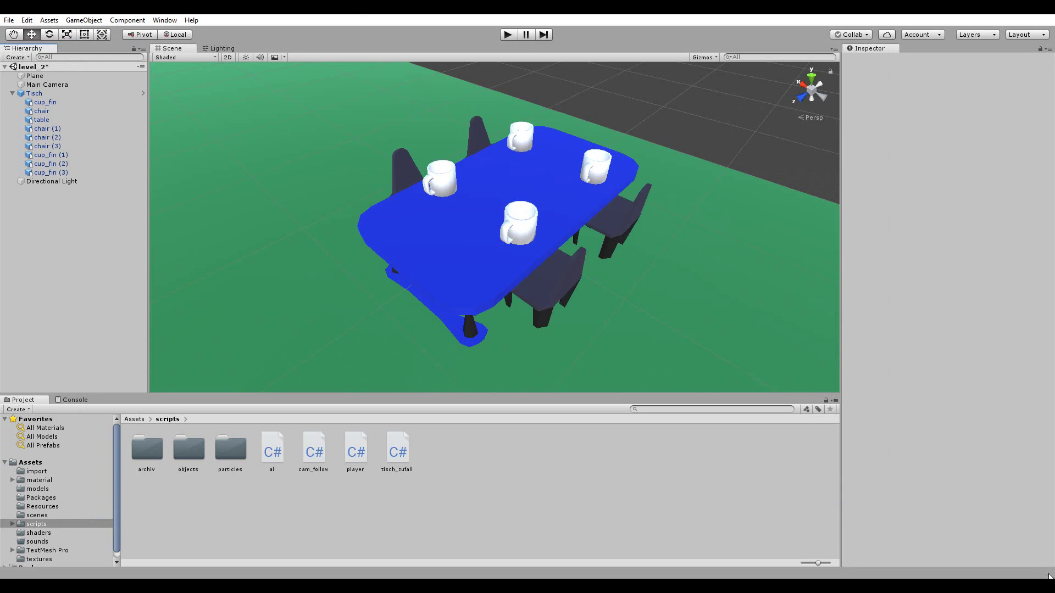
# - Play the scene and read the Console's child names (cup_fin, chair, table, chair (1)), then stop
pyautogui.click(507, 34)
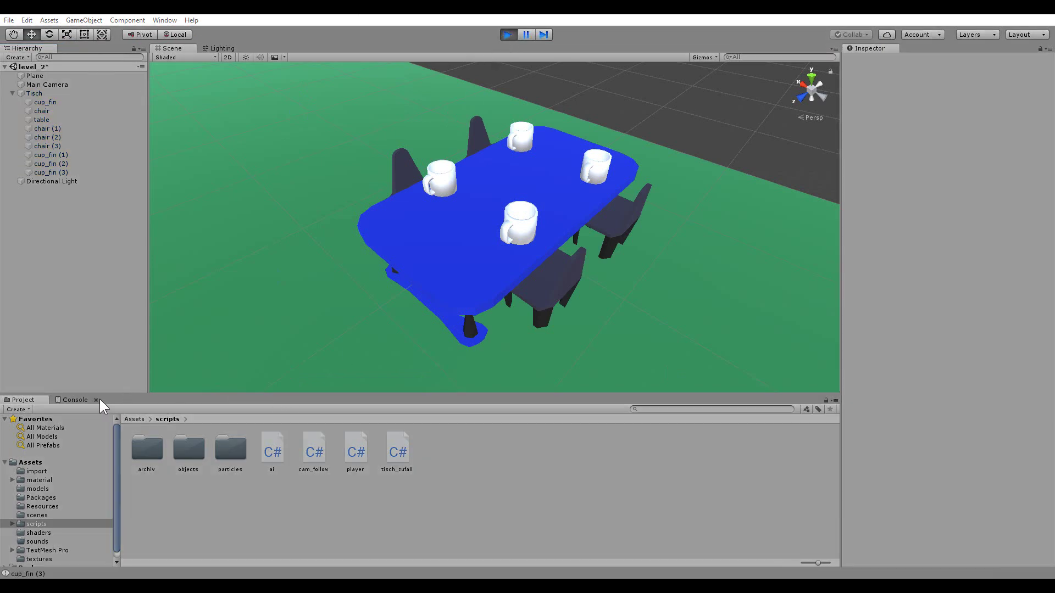
pyautogui.click(76, 400)
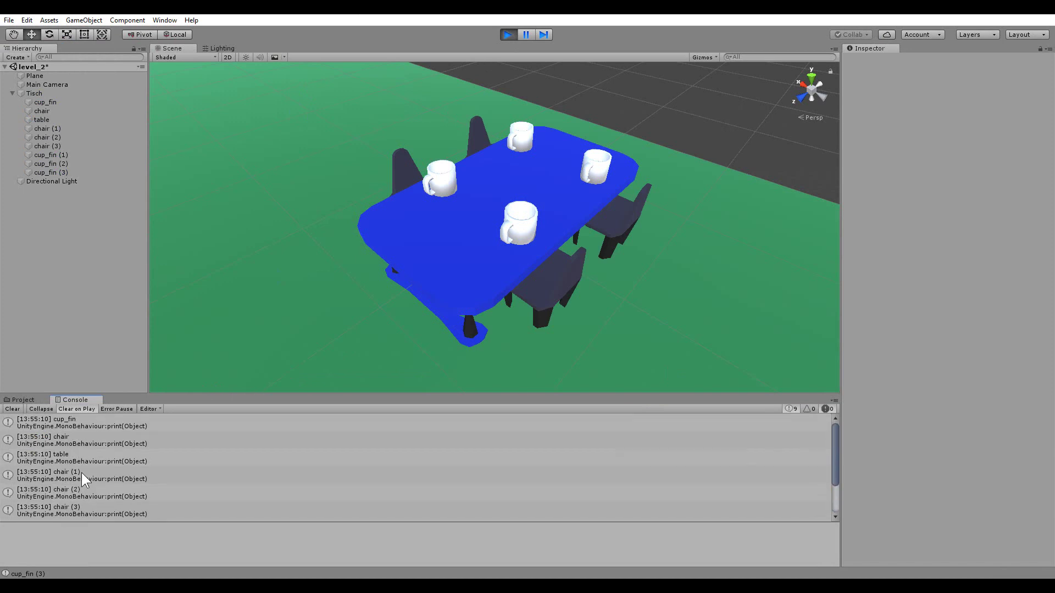
pyautogui.click(512, 31)
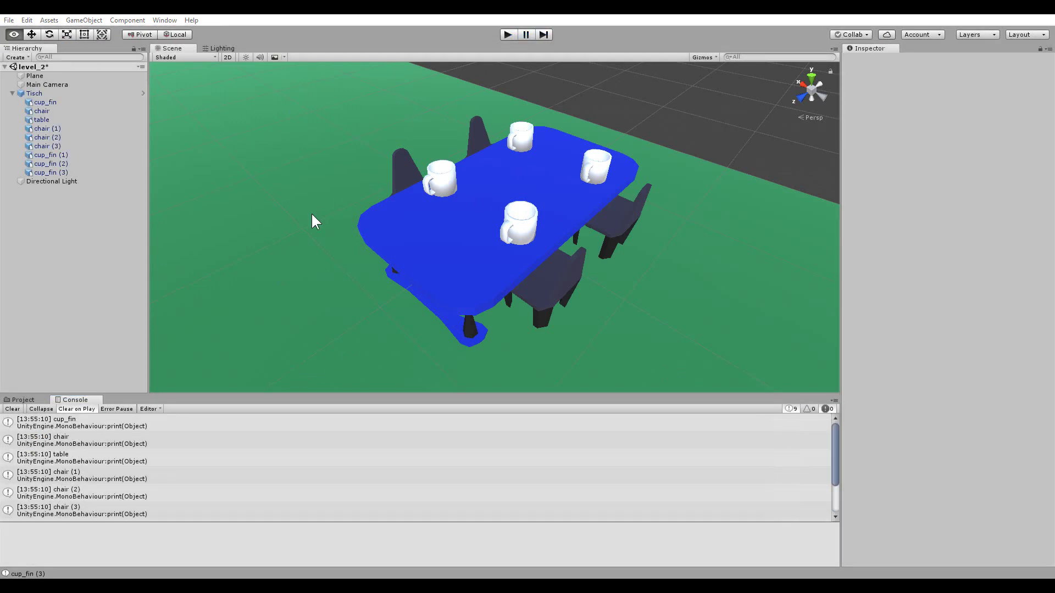
pyautogui.hotkey('alt', 'Tab')
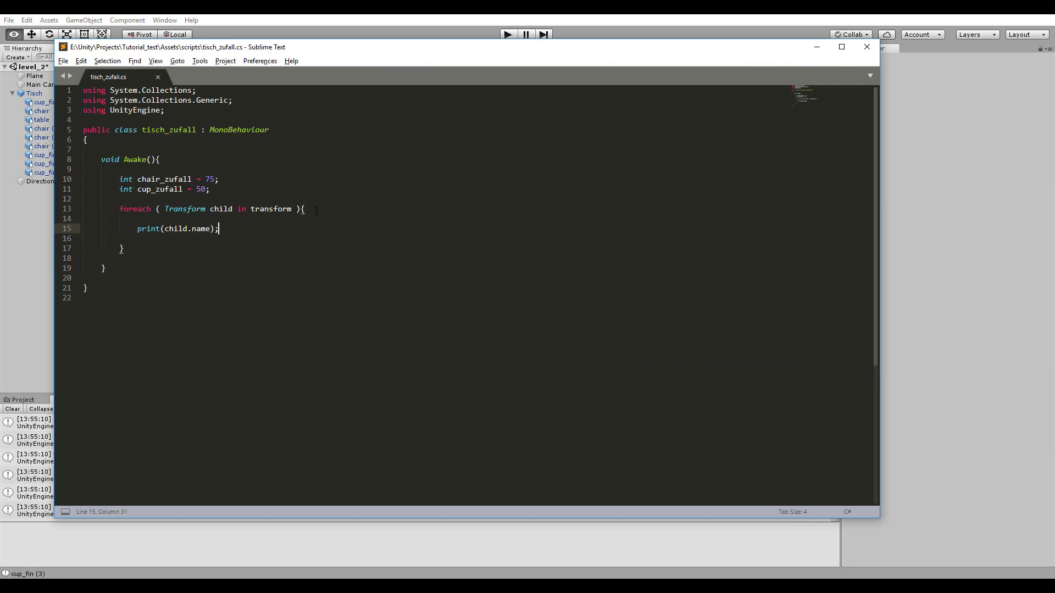
# - Replace the print statement with an if condition testing child.name.Contains("chair")
pyautogui.hotkey('shift', 'Home')
pyautogui.press('BackSpace')
pyautogui.write('if')
pyautogui.write('()')
pyautogui.write(' child.')
pyautogui.write('name.Co')
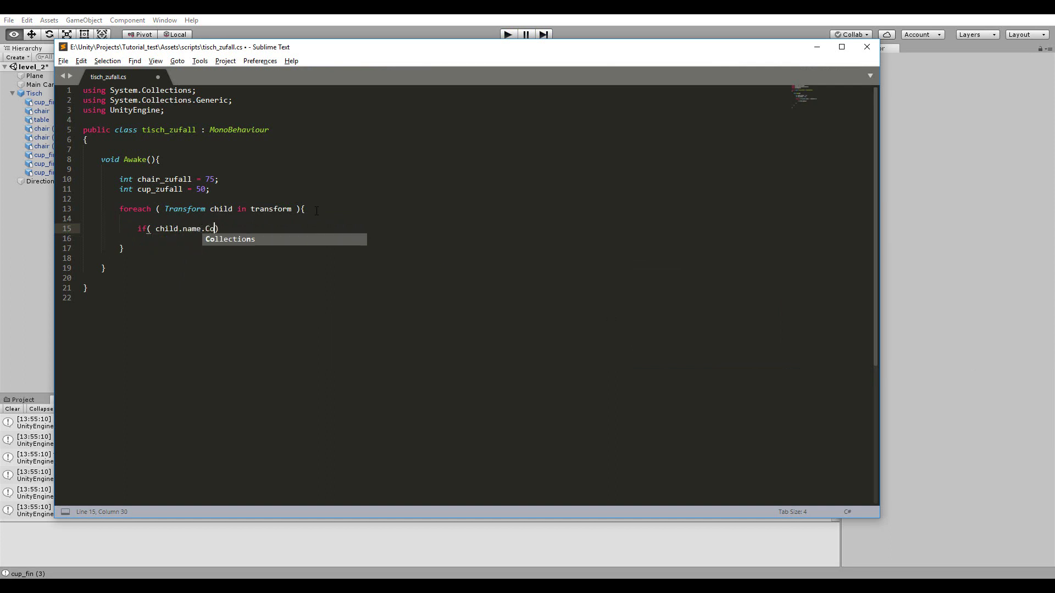
pyautogui.write('ntains()')
pyautogui.press('Left')
pyautogui.press('Left')
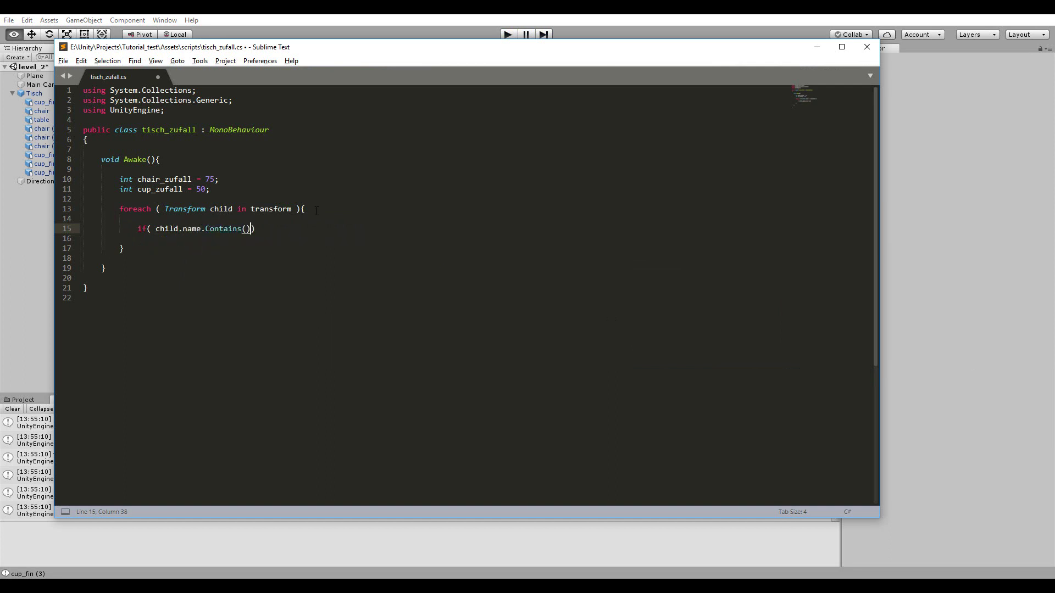
pyautogui.write('"')
pyautogui.write('chair')
pyautogui.hotkey('ctrl', 'Left')
pyautogui.hotkey('ctrl', 'Left')
pyautogui.hotkey('ctrl', 'Left')
pyautogui.hotkey('ctrl', 'Left')
pyautogui.hotkey('ctrl', 'Right')
pyautogui.hotkey('ctrl', 'Right')
pyautogui.hotkey('ctrl', 'Right')
pyautogui.click(49, 132)
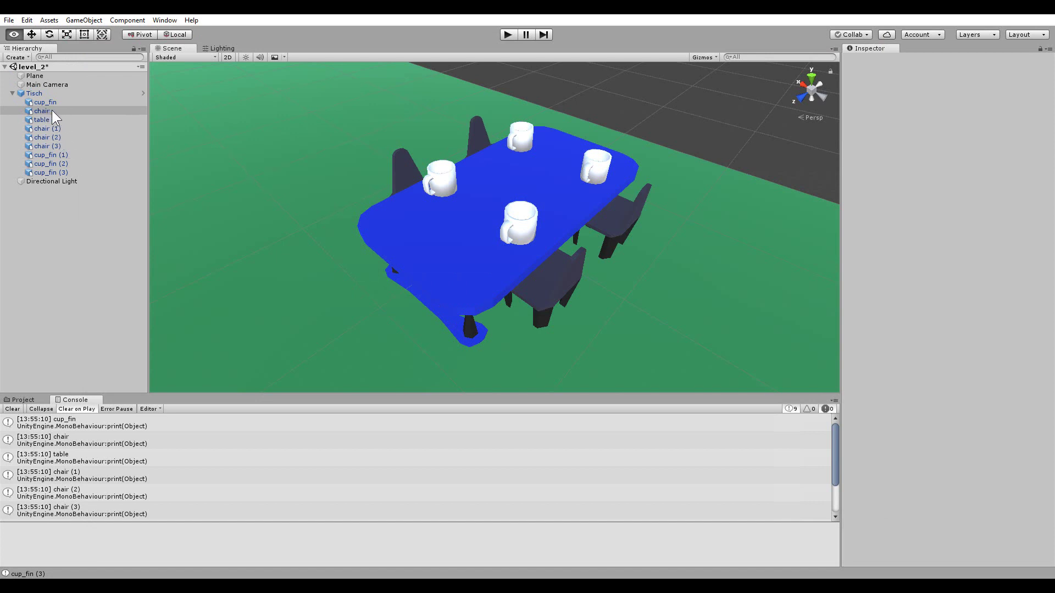
pyautogui.hotkey('alt', 'Tab')
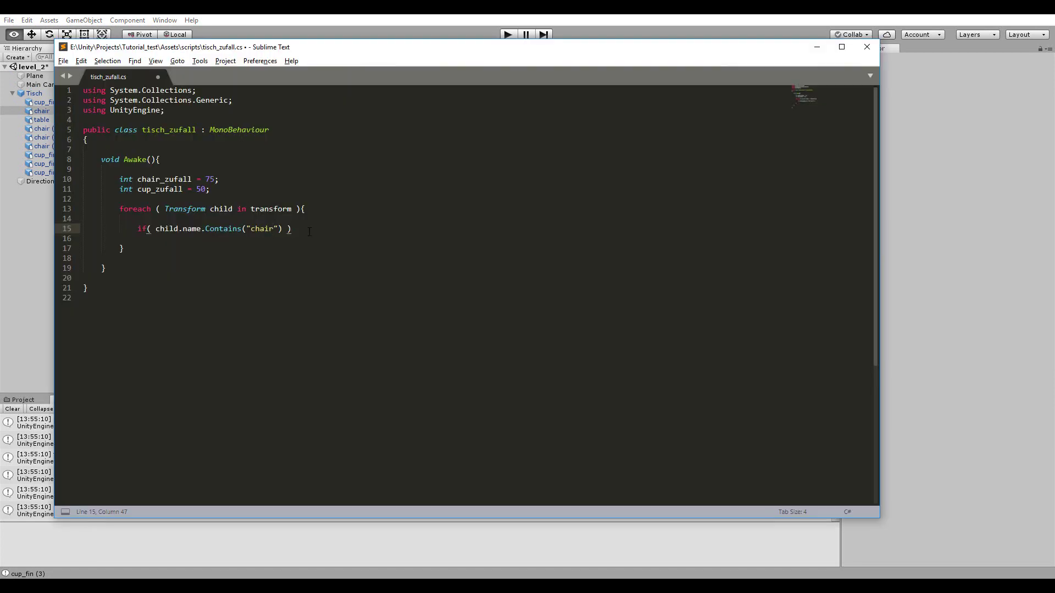
# - Add an if block printing child.name+": Es ist ein Stuhl!" and save the script
pyautogui.write('{')
pyautogui.press('Return')
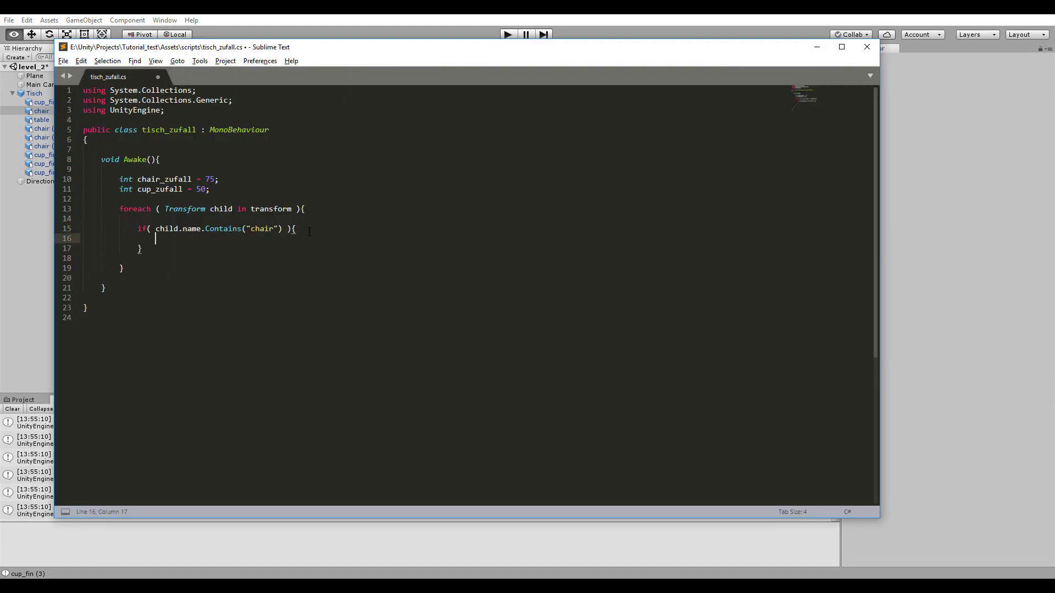
pyautogui.write('print')
pyautogui.write('("");')
pyautogui.press('Left')
pyautogui.press('Left')
pyautogui.write('""')
pyautogui.write('Es ist ein')
pyautogui.write(' Stuhl!')
pyautogui.press('Up')
pyautogui.hotkey('ctrl', 'Right')
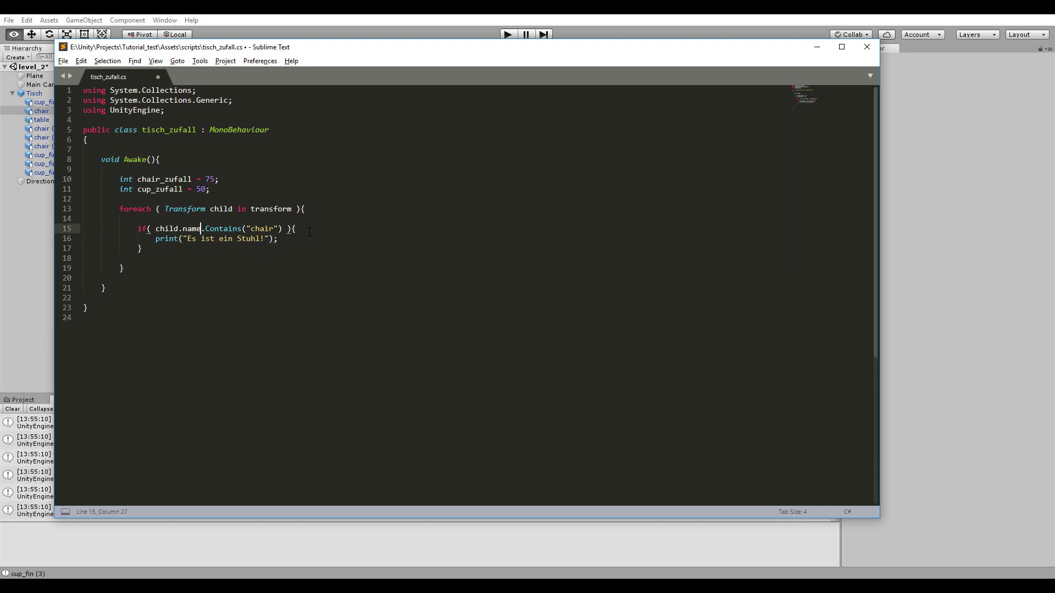
pyautogui.hotkey('ctrl', 'shift', 'Left')
pyautogui.hotkey('ctrl', 'shift', 'Left')
pyautogui.hotkey('ctrl', 'shift', 'Left')
pyautogui.hotkey('ctrl', 'c')
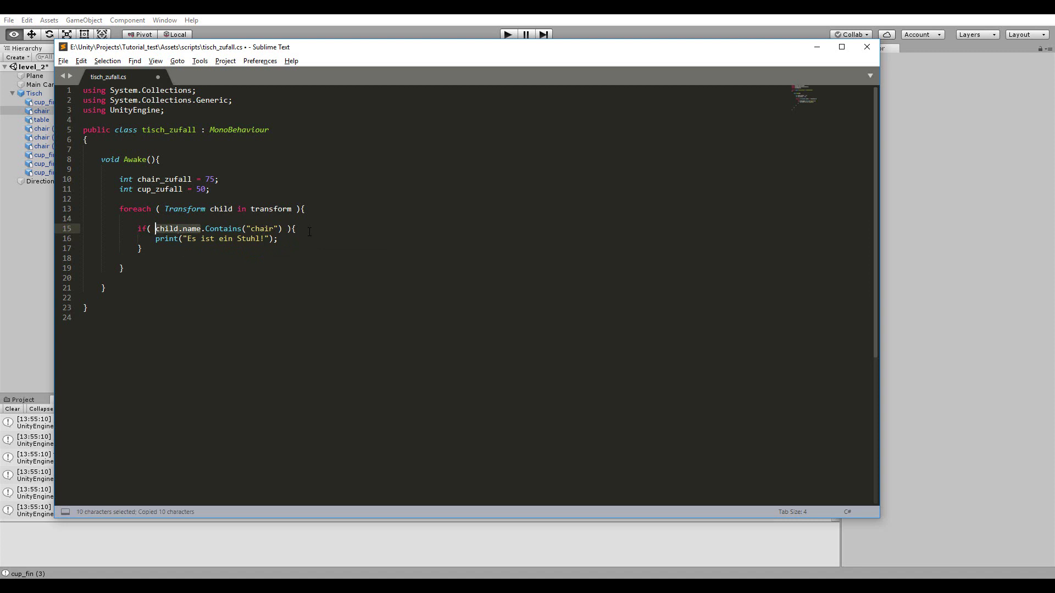
pyautogui.press('Right')
pyautogui.press('Down')
pyautogui.hotkey('ctrl', 'v')
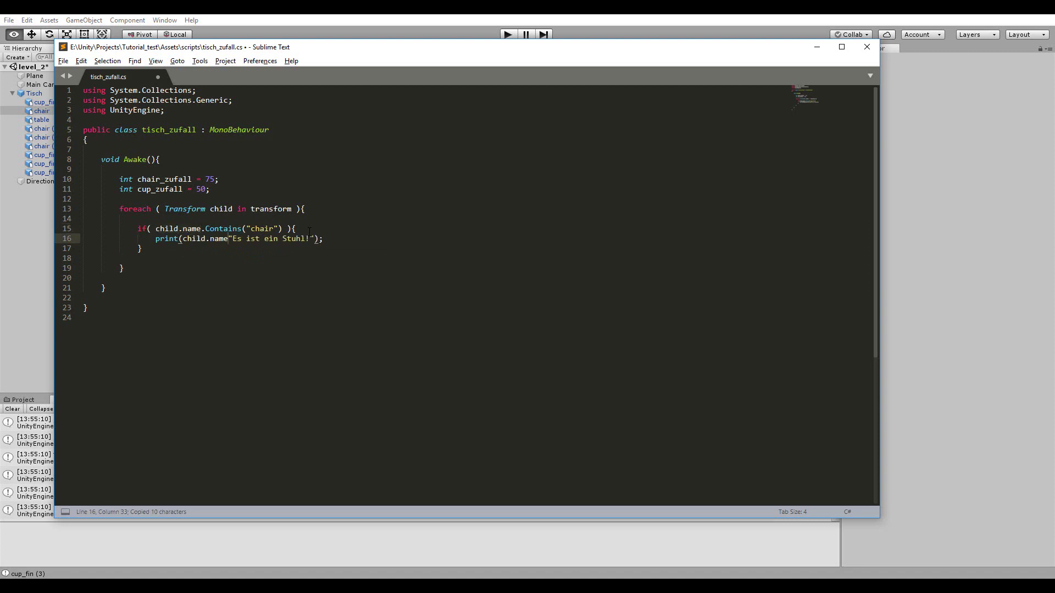
pyautogui.write('+":')
pyautogui.hotkey('ctrl', 's')
pyautogui.hotkey('alt', 'Tab')
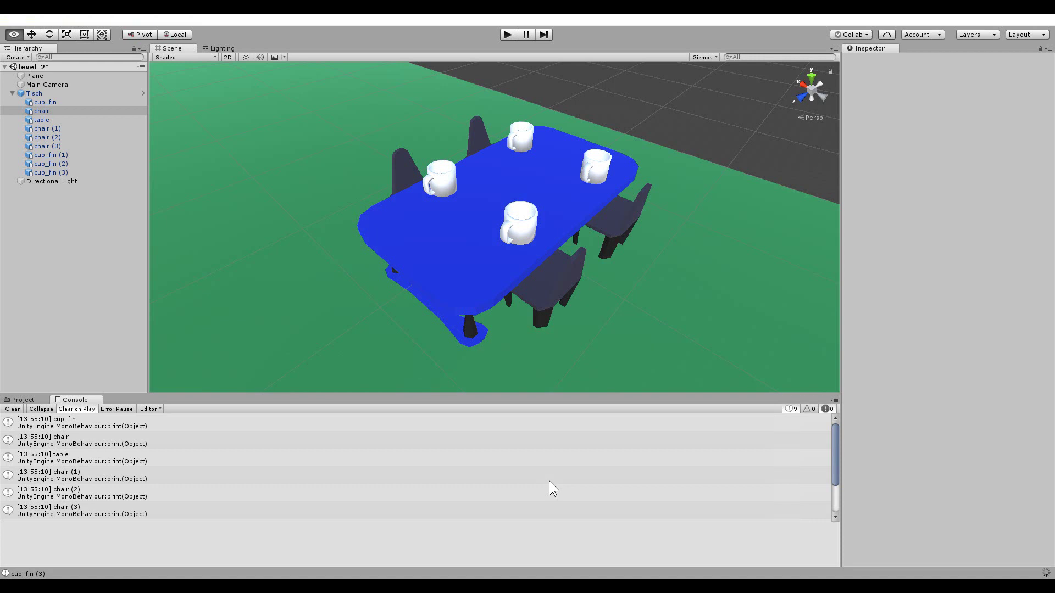
# - Play and stop the scene to confirm all four chairs log "Es ist ein Stuhl!"
pyautogui.click(503, 39)
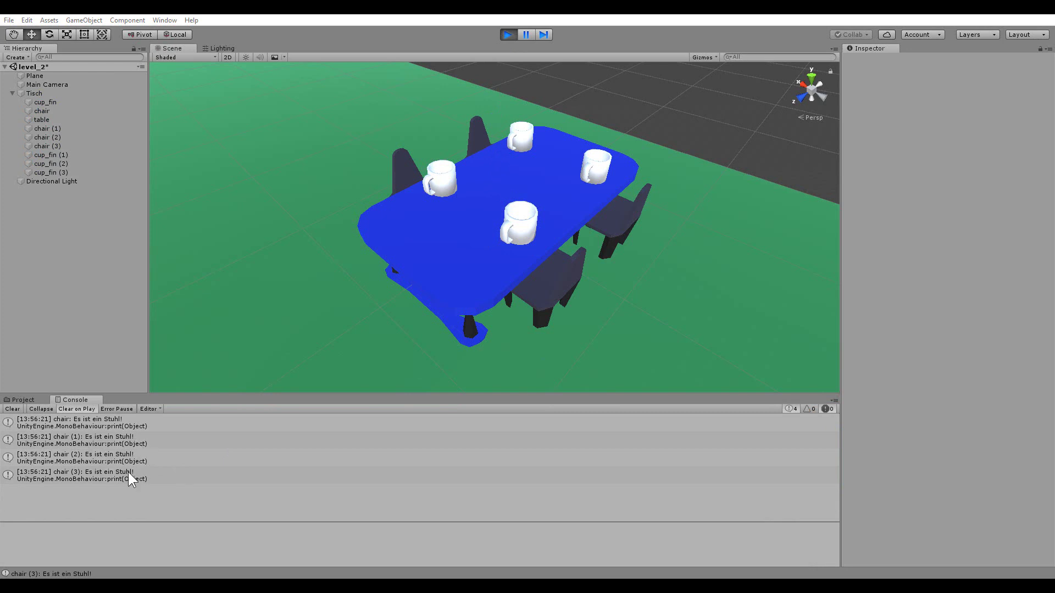
pyautogui.click(500, 35)
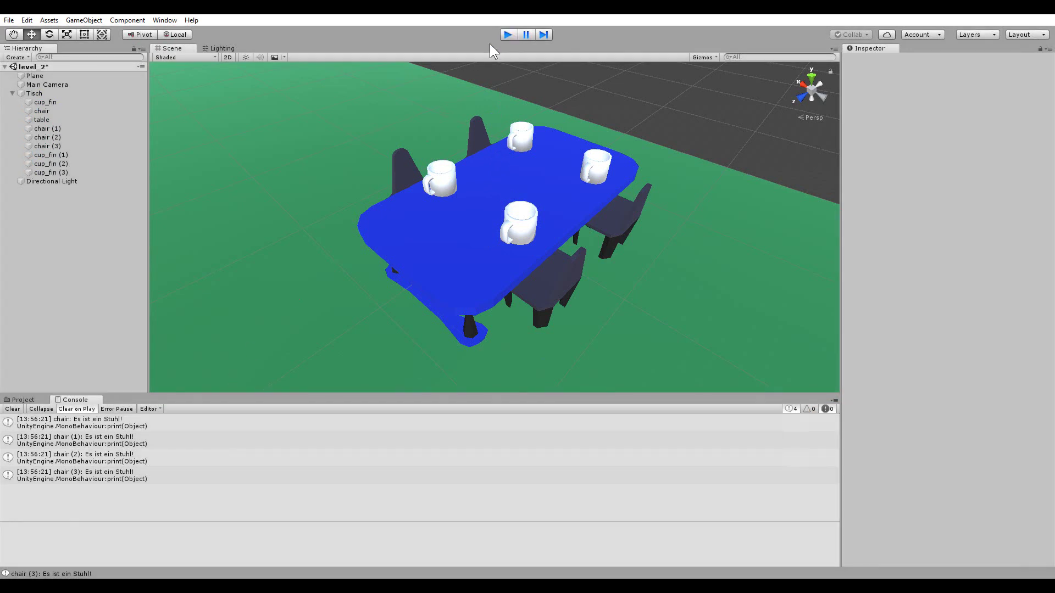
pyautogui.hotkey('alt', 'Tab')
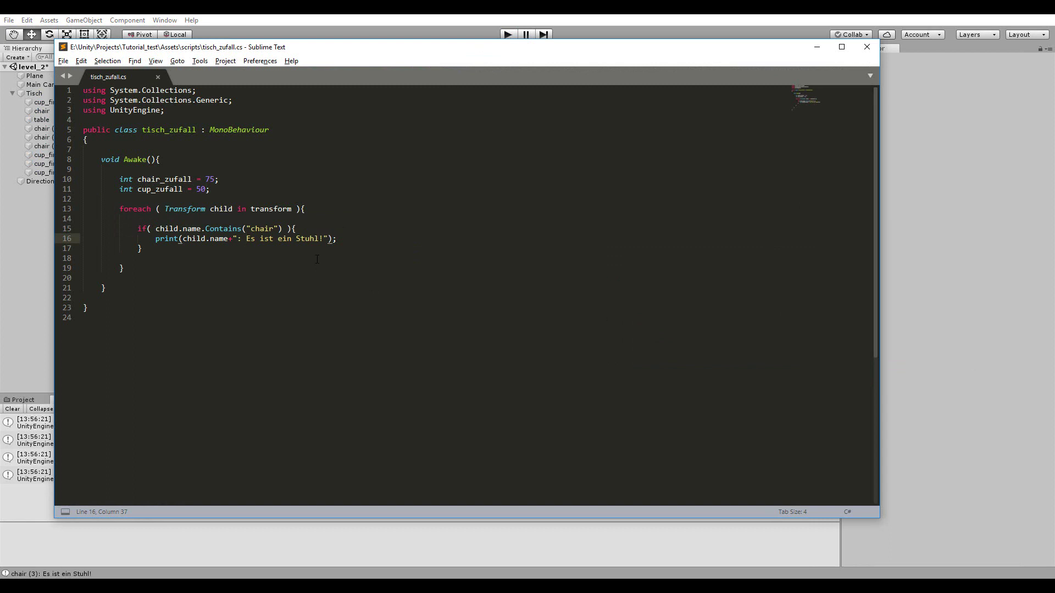
# - Add an else if after the chair block, reusing the copied chair condition
pyautogui.press('Down')
pyautogui.press('Up')
pyautogui.press('Up')
pyautogui.press('Home')
pyautogui.hotkey('shift', 'End')
pyautogui.hotkey('ctrl', 'c')
pyautogui.press('Down')
pyautogui.press('Down')
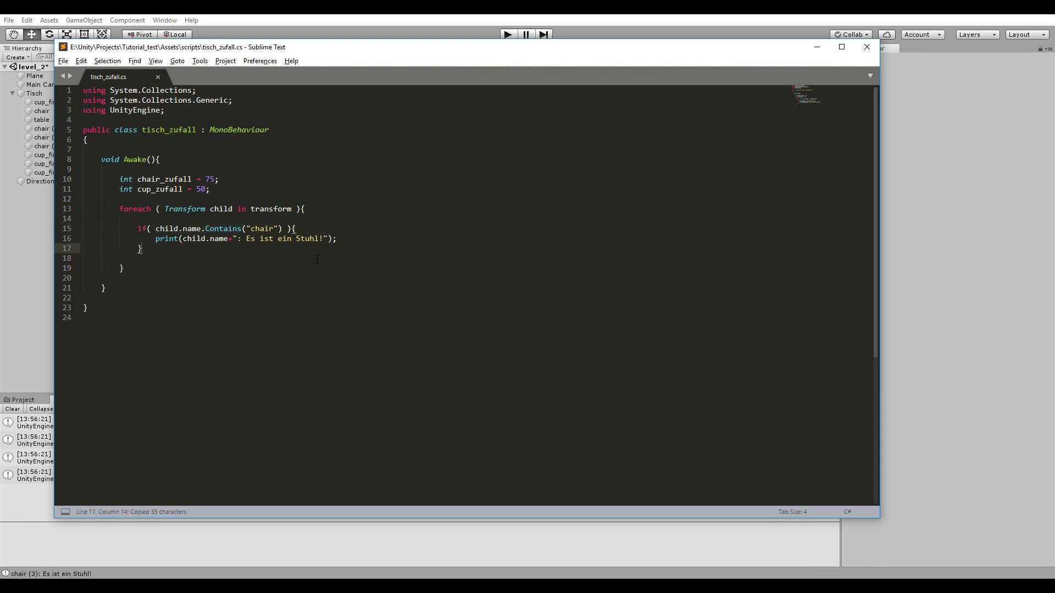
pyautogui.write('else i')
pyautogui.write('f(')
pyautogui.hotkey('ctrl', 'v')
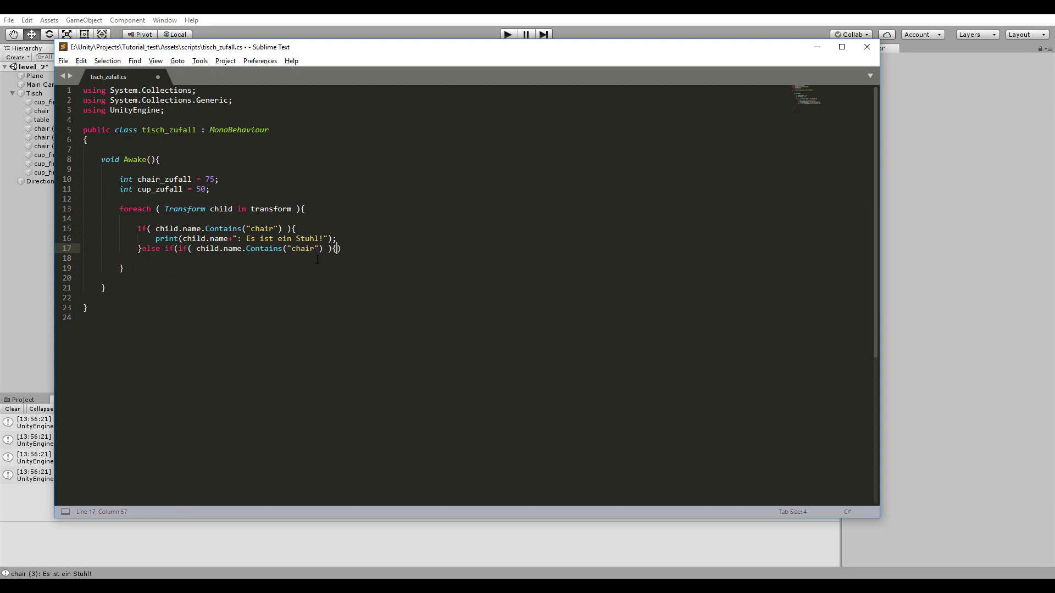
pyautogui.hotkey('ctrl', 'z')
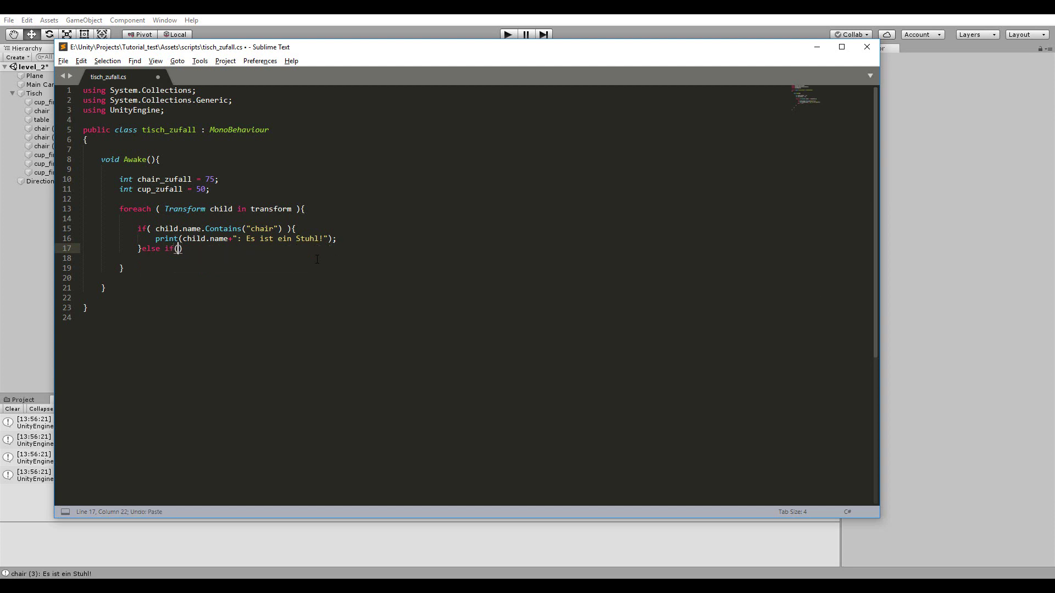
pyautogui.press('BackSpace')
pyautogui.press('BackSpace')
pyautogui.press('BackSpace')
pyautogui.hotkey('ctrl', 'v')
# - Change the else-if condition's "chair" to "cup" and save the script
pyautogui.press('Left')
pyautogui.press('Left')
pyautogui.press('Left')
pyautogui.hotkey('ctrl', 'shift', 'Left')
pyautogui.write('c')
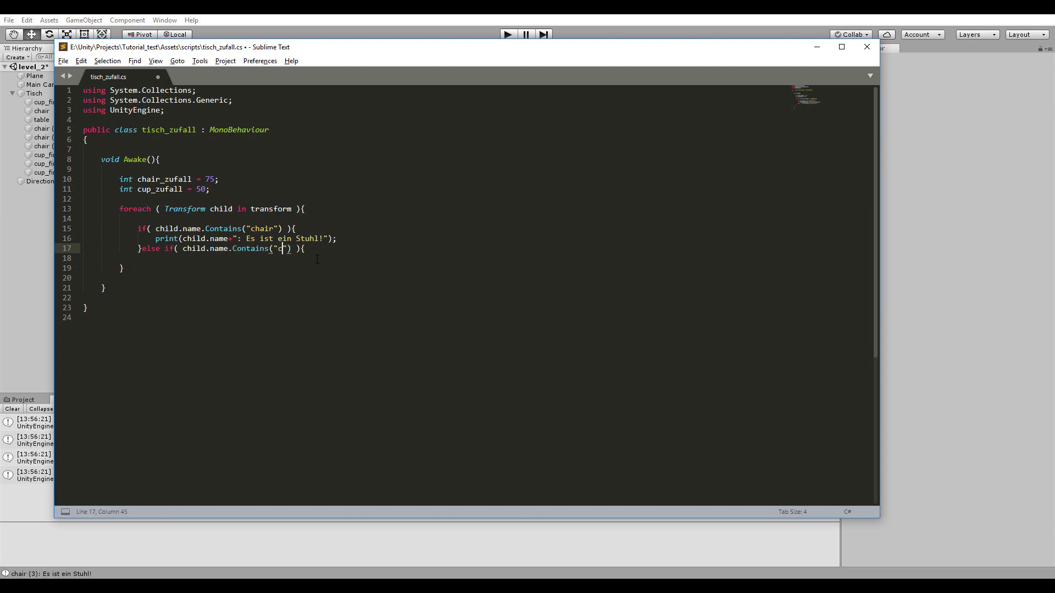
pyautogui.write('up')
pyautogui.hotkey('ctrl', 's')
pyautogui.hotkey('alt', 'Tab')
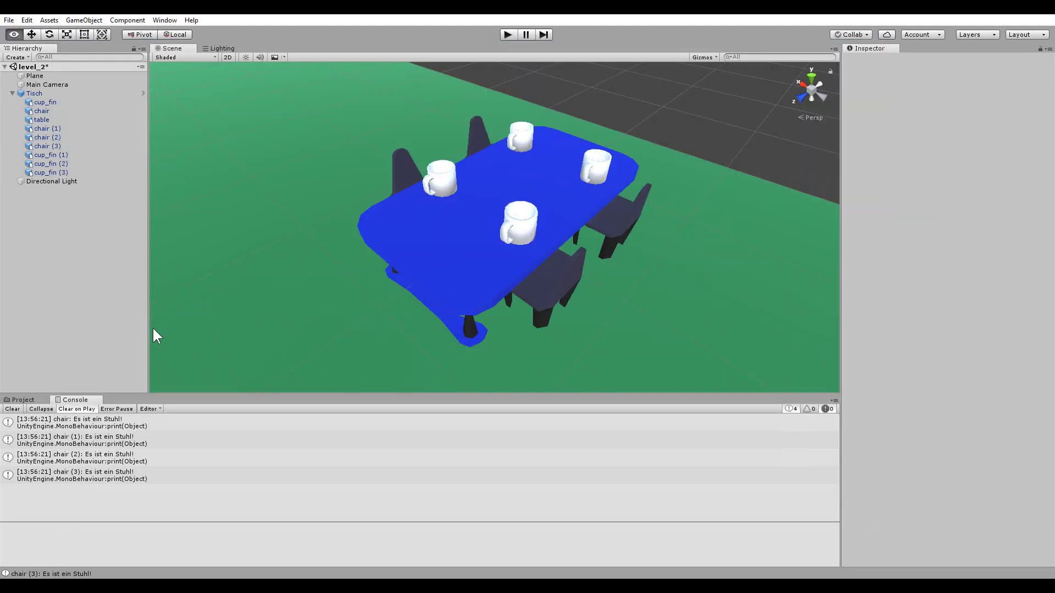
pyautogui.hotkey('alt', 'Tab')
# - Add braces for the else-if block and copy the chair print statement for it
pyautogui.write('}')
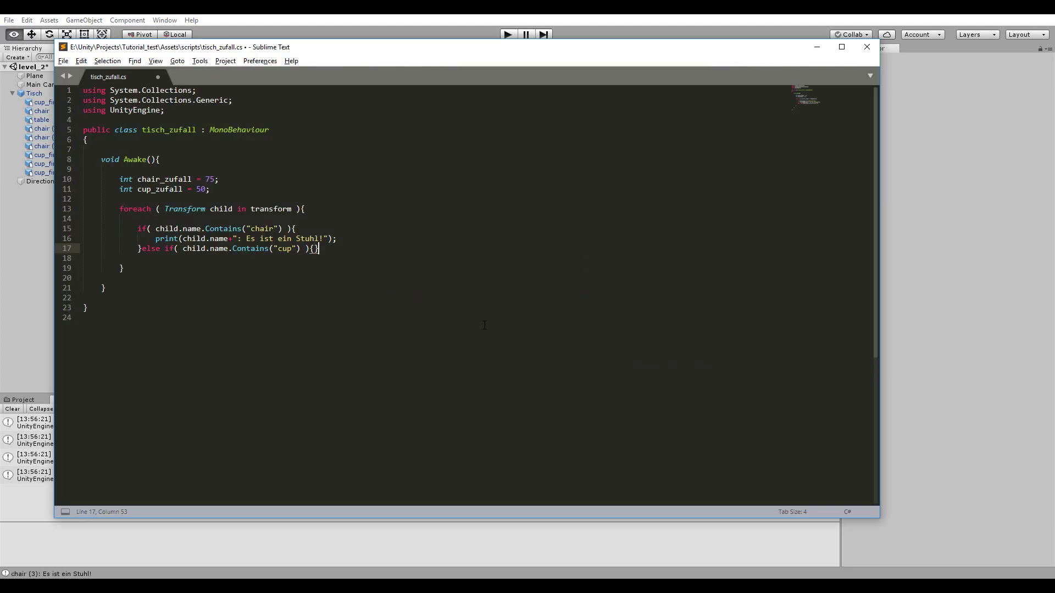
pyautogui.press('Left')
pyautogui.press('Return')
pyautogui.press('Up')
pyautogui.press('Up')
pyautogui.press('Home')
pyautogui.hotkey('shift', 'End')
pyautogui.hotkey('ctrl', 'c')
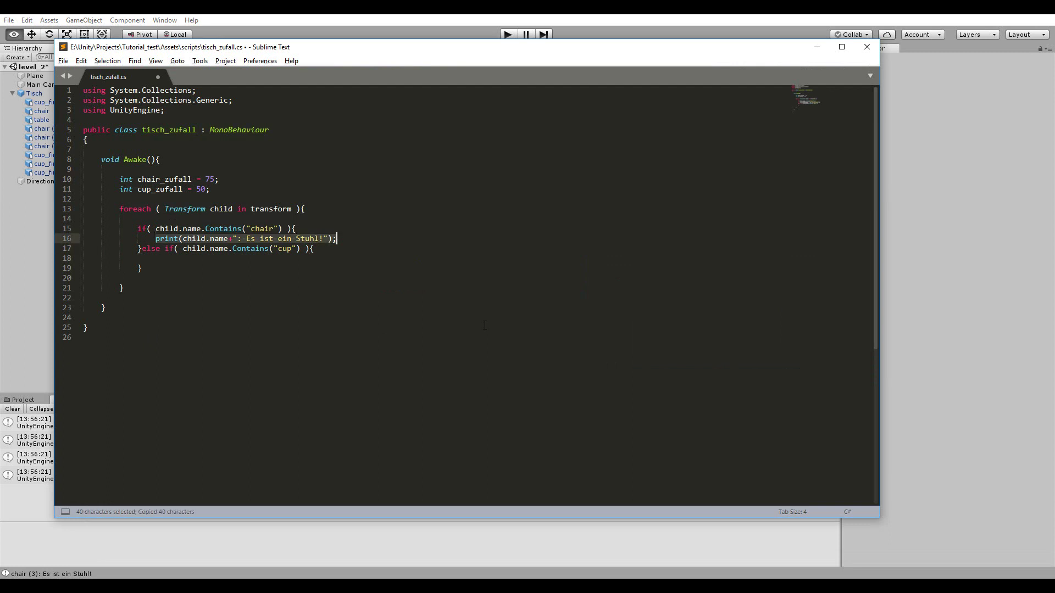
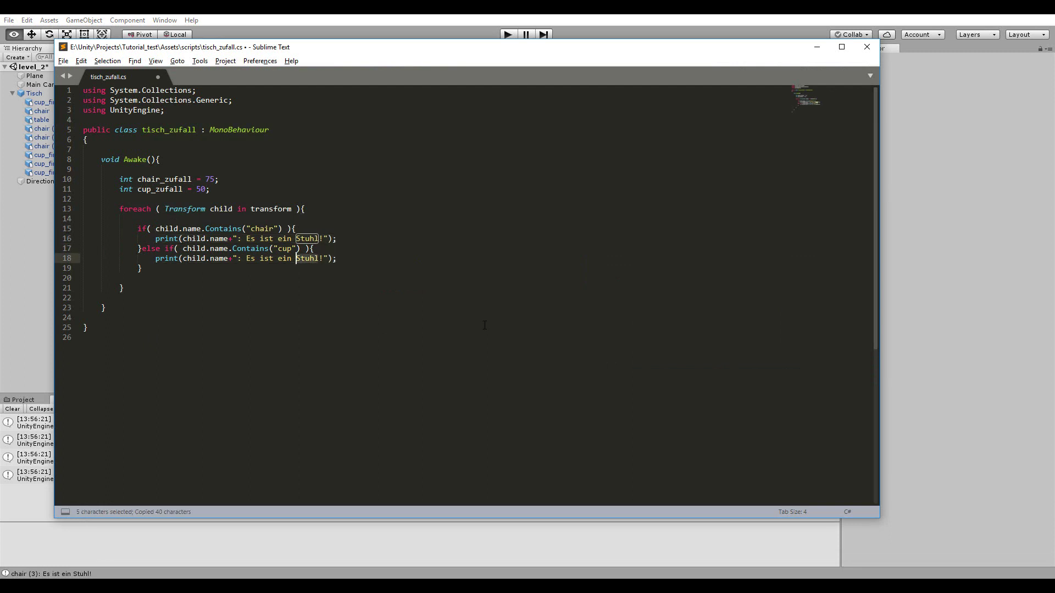
# - Change the cup message to 'Es ist eine Tasse!', save the script, and return to Unity
pyautogui.press('BackSpace')
pyautogui.press('BackSpace')
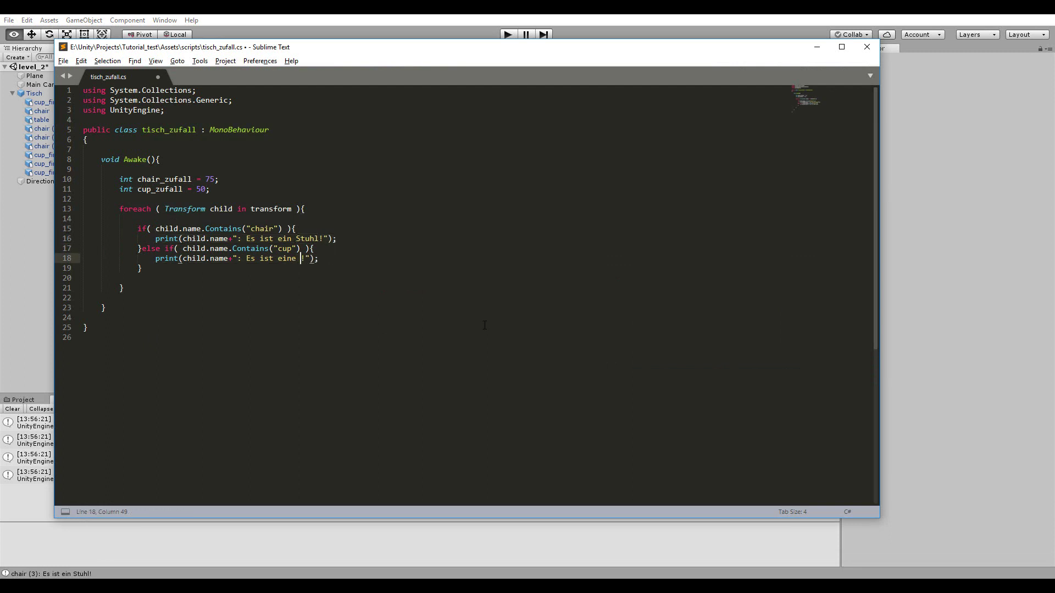
pyautogui.write('e Tasse')
pyautogui.hotkey('ctrl', 's')
pyautogui.hotkey('alt', 'Tab')
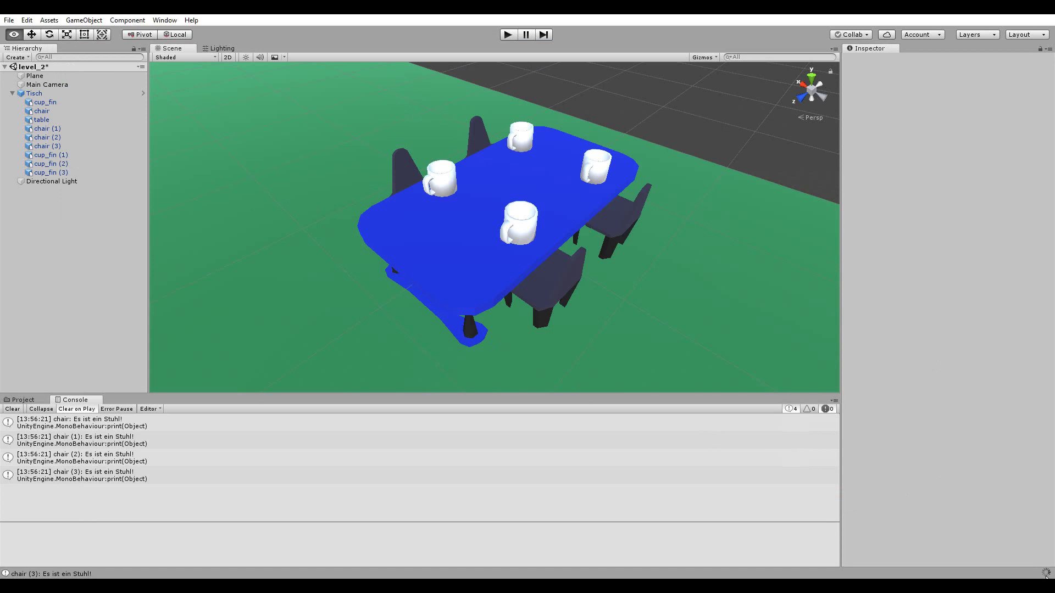
# - Play-test the scene to confirm chairs print as Stuhl and cups as Tasse, then return to the script
pyautogui.click(510, 33)
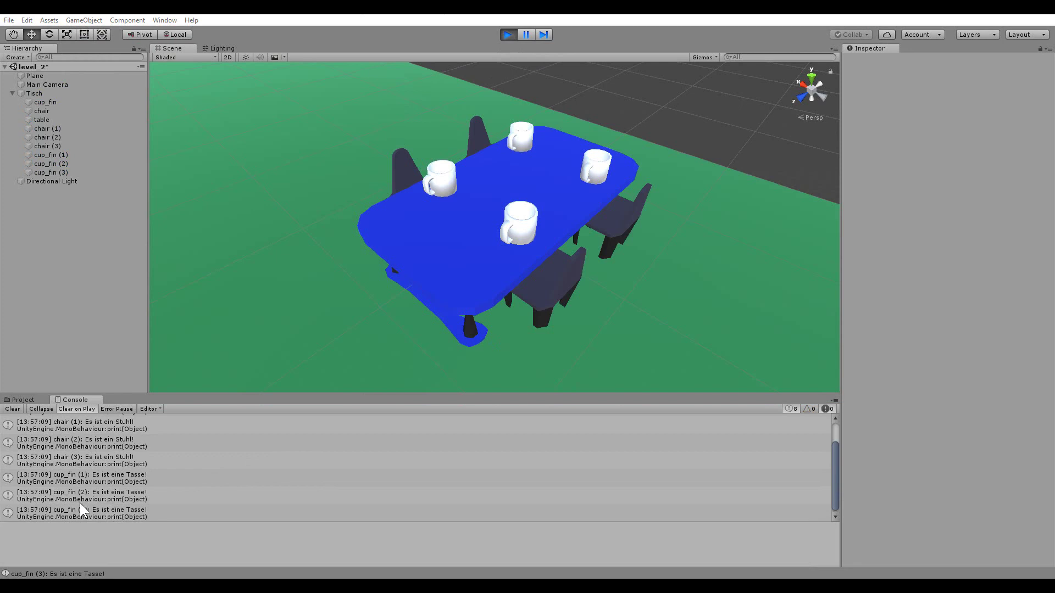
pyautogui.click(507, 35)
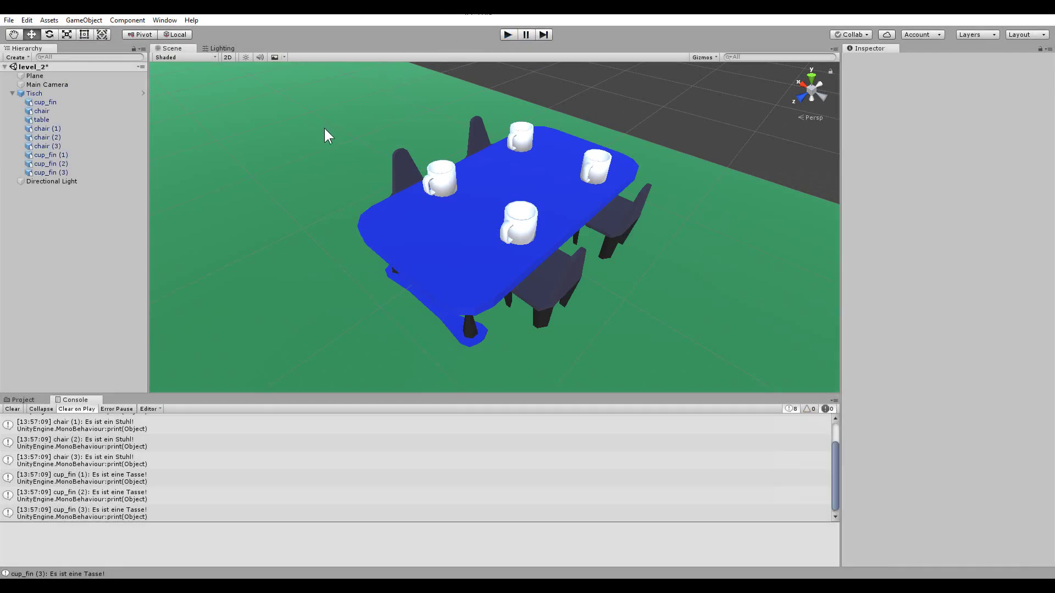
pyautogui.hotkey('alt', 'Tab')
# - Delete the chair and cup print statements, leaving blank lines in both branches
pyautogui.click(192, 239)
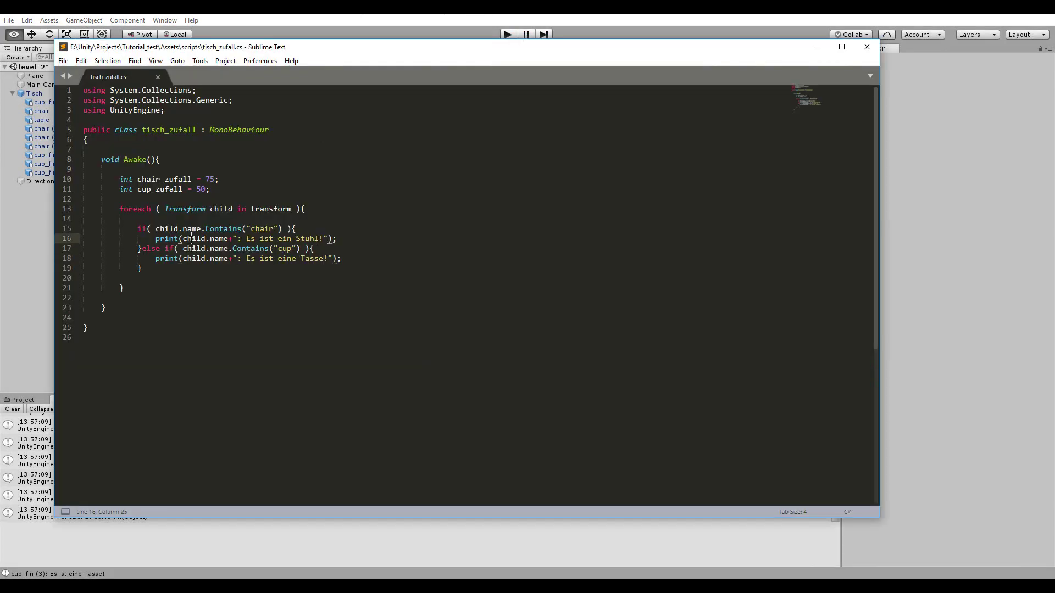
pyautogui.hotkey('shift', 'Home')
pyautogui.press('BackSpace')
pyautogui.press('Down')
pyautogui.press('Down')
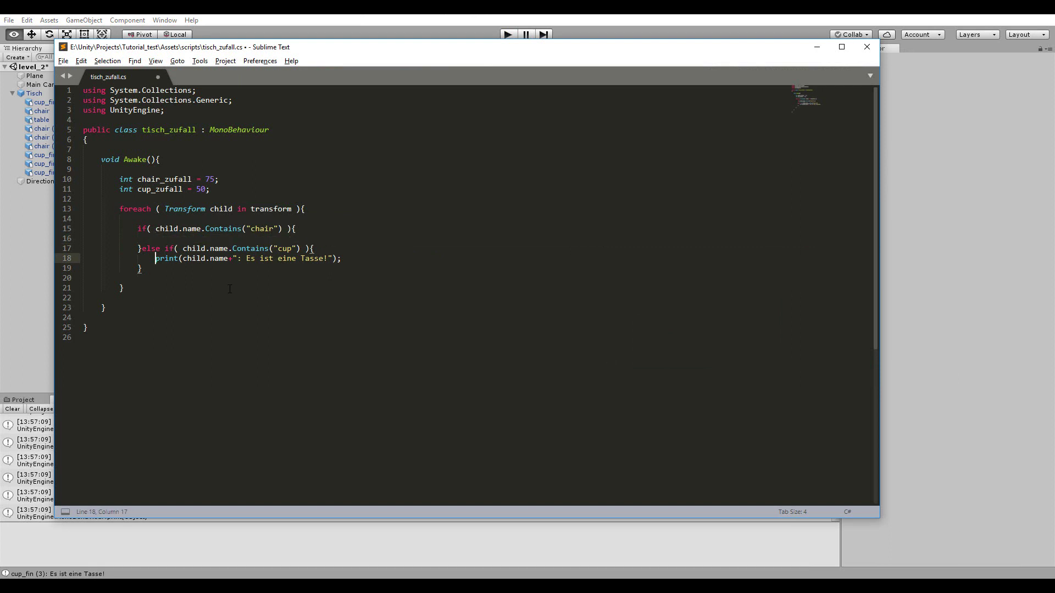
pyautogui.press('End')
pyautogui.hotkey('shift', 'Home')
pyautogui.press('BackSpace')
pyautogui.press('Return')
pyautogui.press('Return')
pyautogui.press('Up')
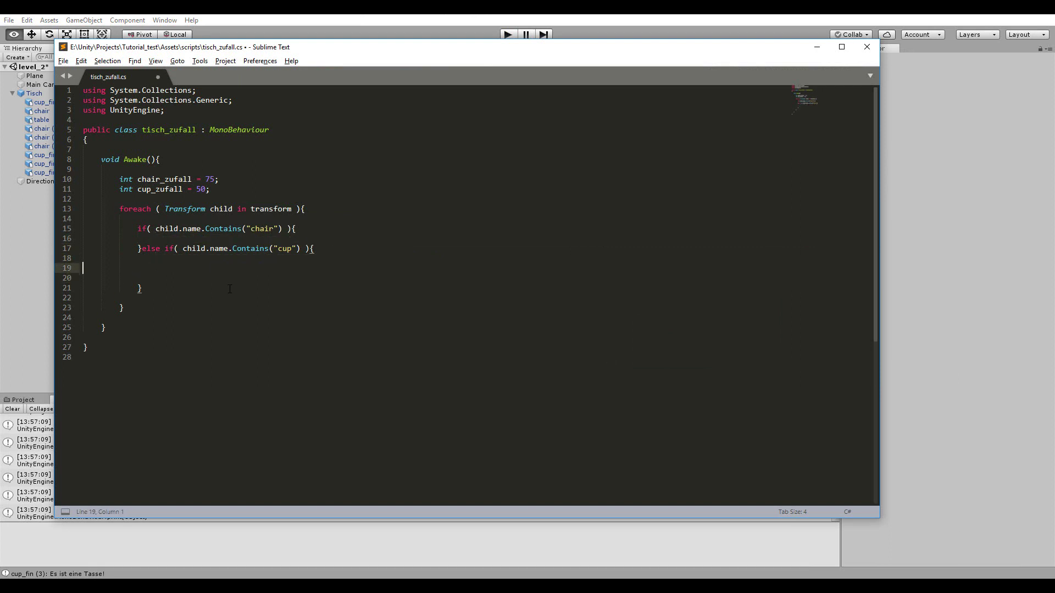
pyautogui.press('Up')
pyautogui.press('Up')
pyautogui.press('Up')
pyautogui.press('Return')
pyautogui.press('Return')
pyautogui.press('Up')
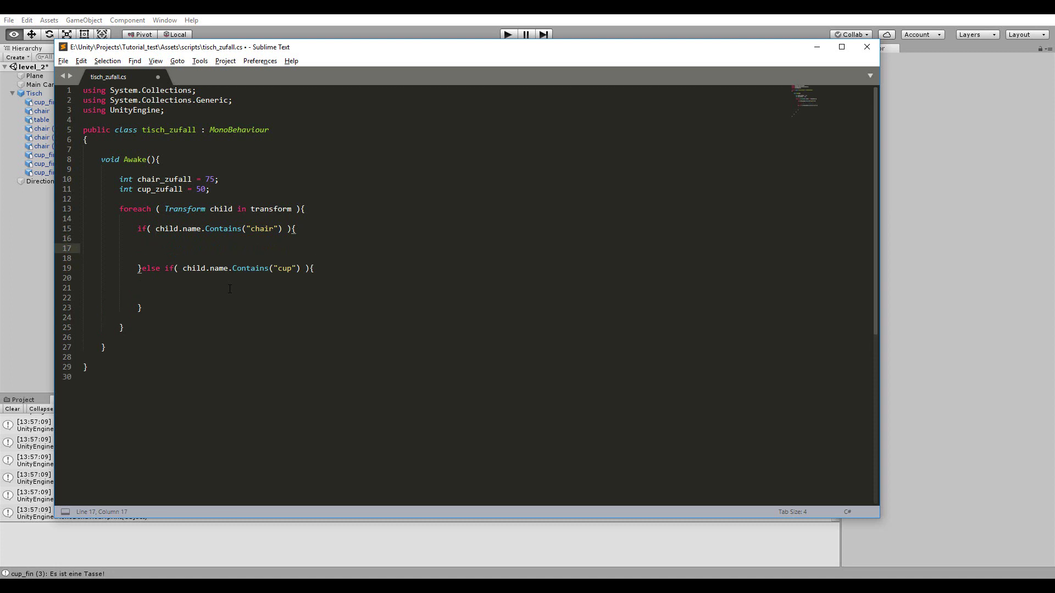
# - Add 'int zufallszahl = Random.Range(0,101);' in the chair branch
pyautogui.write('if')
pyautogui.write('()')
pyautogui.press('Up')
pyautogui.press('Up')
pyautogui.press('Down')
pyautogui.press('Down')
pyautogui.press('Up')
pyautogui.press('Up')
pyautogui.press('Down')
pyautogui.press('Return')
pyautogui.press('Return')
pyautogui.press('Up')
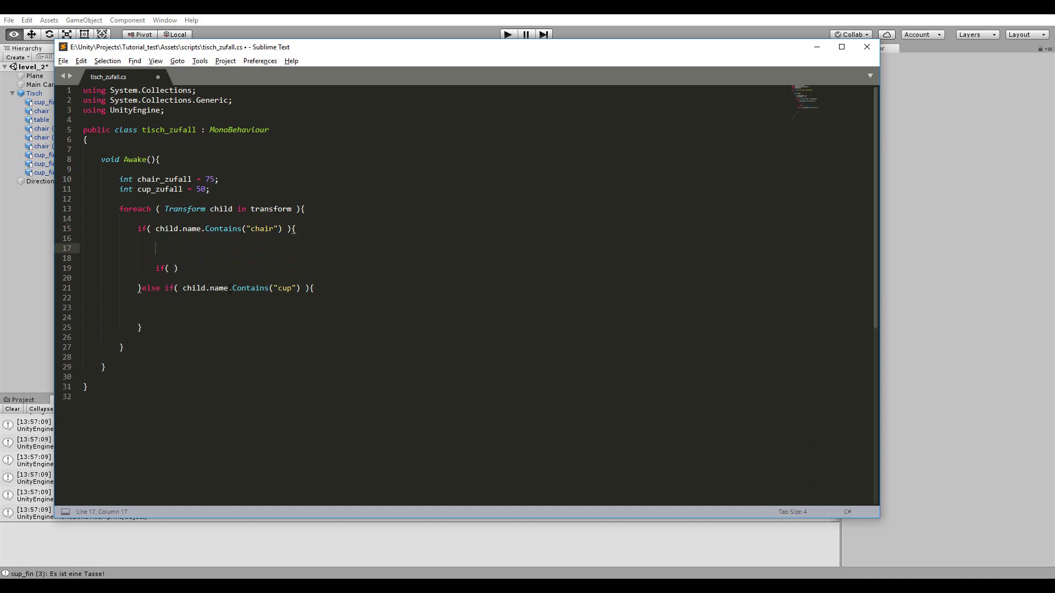
pyautogui.write('int zufall')
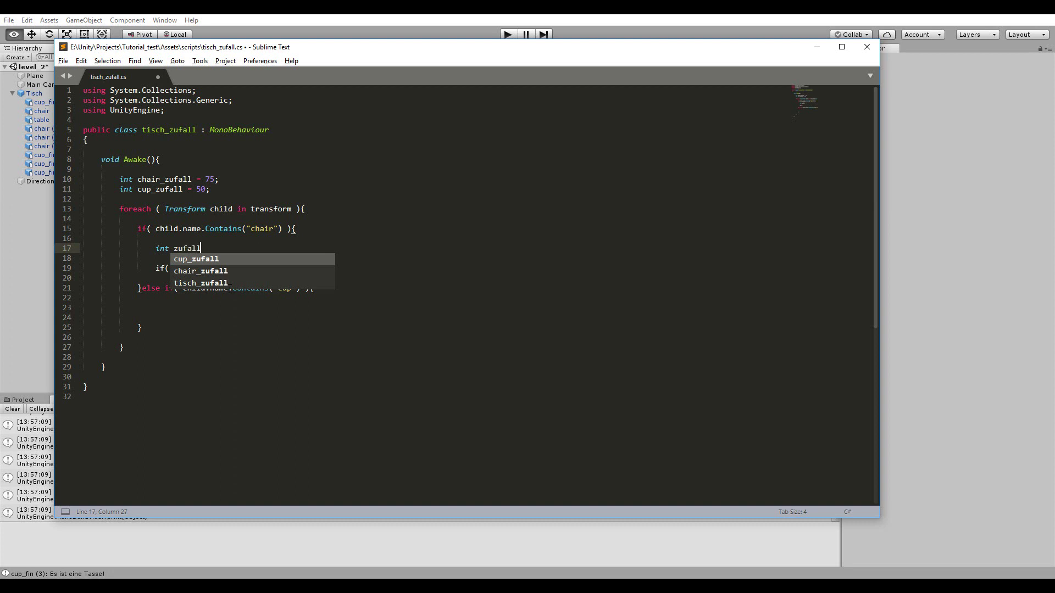
pyautogui.write('szahl = ')
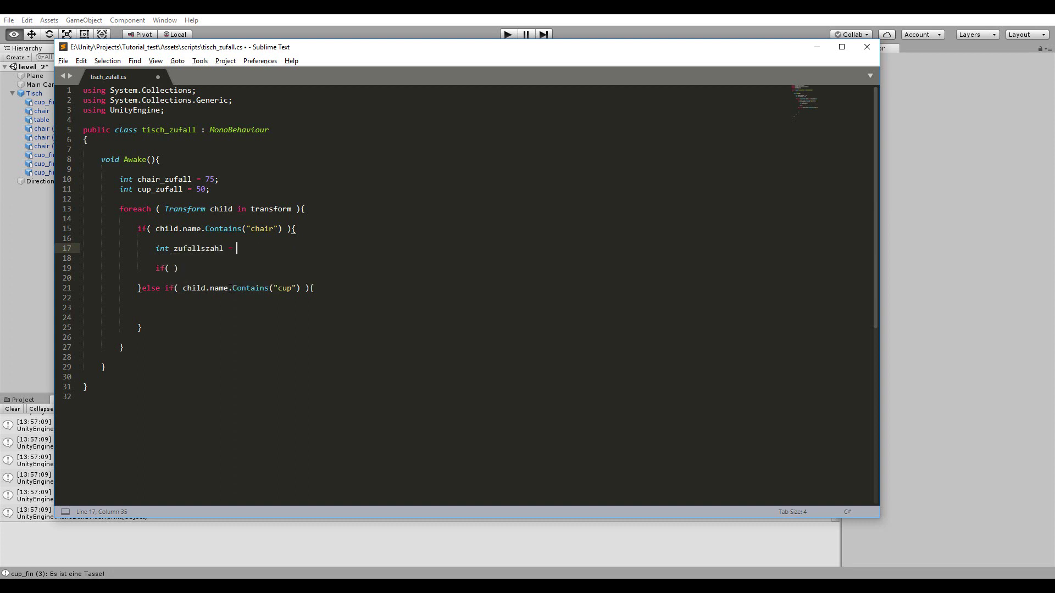
pyautogui.write('Ran')
pyautogui.write('dom.Ra')
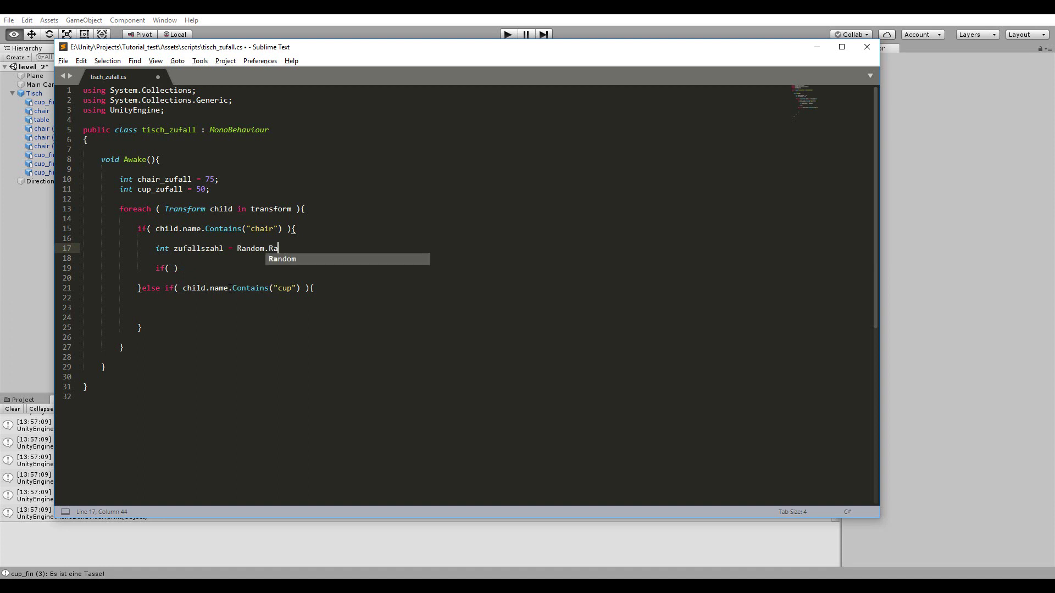
pyautogui.write('nge();')
pyautogui.press('Left')
pyautogui.press('Left')
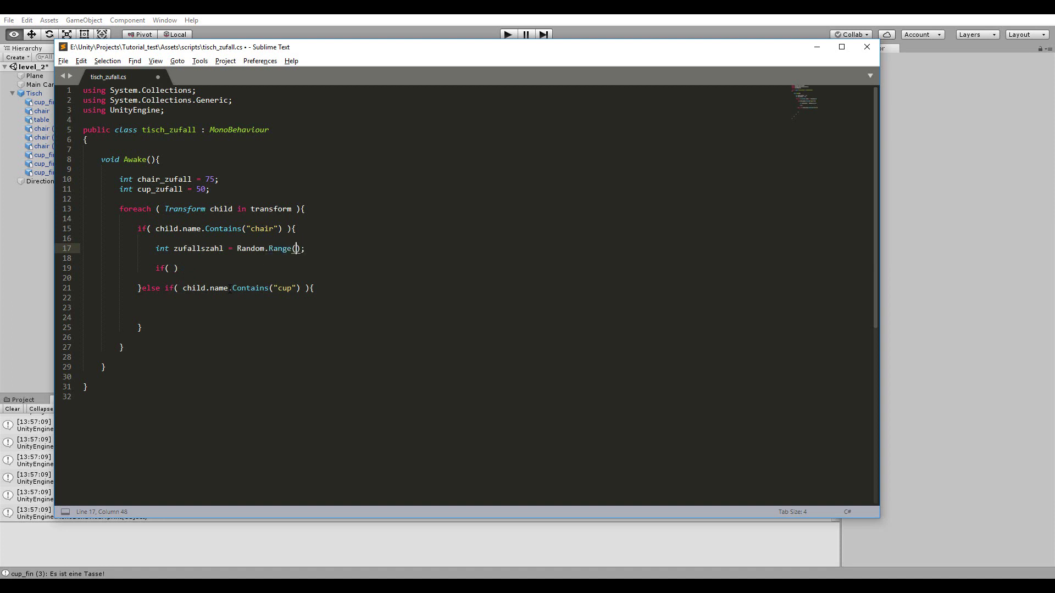
pyautogui.write('0,')
pyautogui.write('101')
# - Remove the unfinished if line and add 'print(zufallszahl);' below the random number line
pyautogui.press('Down')
pyautogui.press('Down')
pyautogui.hotkey('shift', 'Home')
pyautogui.press('BackSpace')
pyautogui.press('BackSpace')
pyautogui.press('BackSpace')
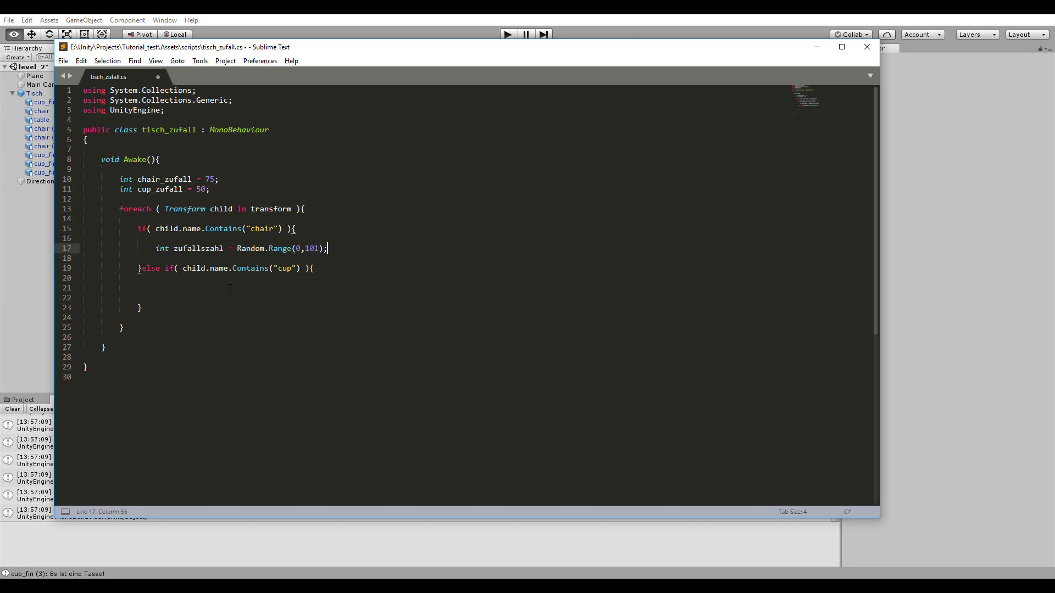
pyautogui.press('Return')
pyautogui.press('Return')
pyautogui.write('print')
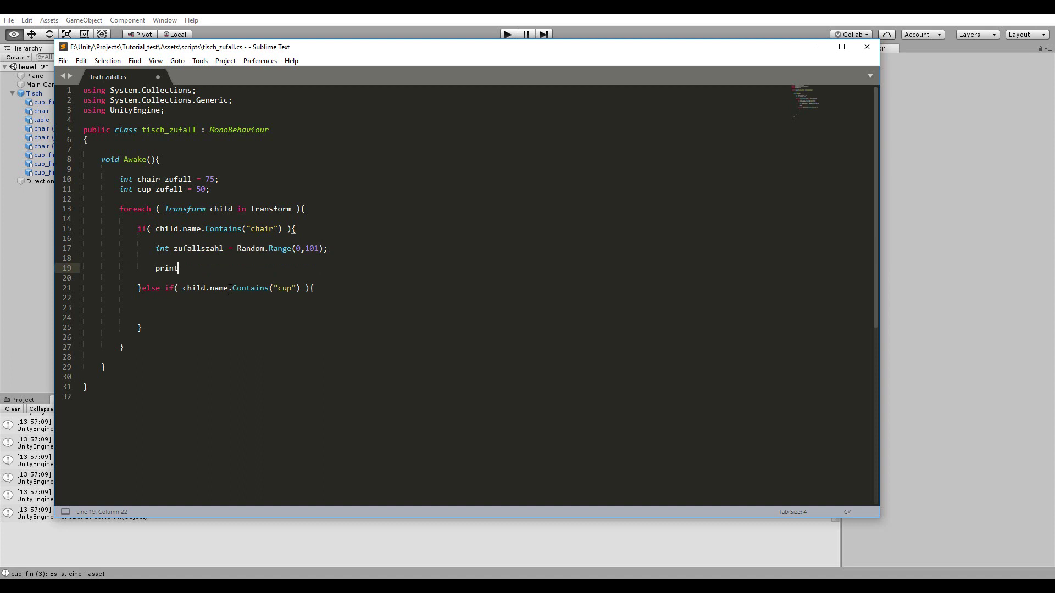
pyautogui.write('(zufalls')
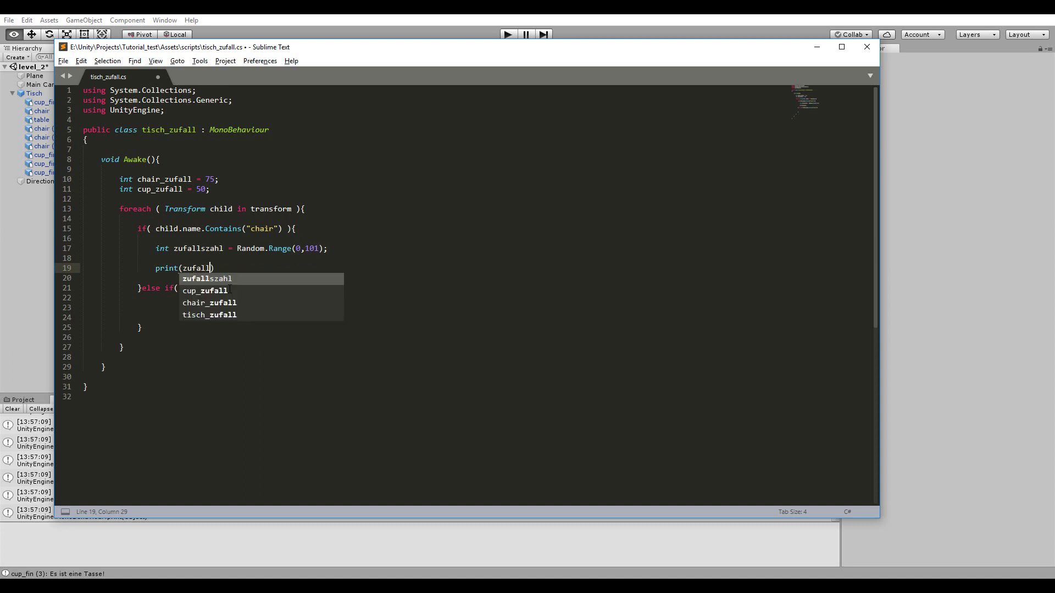
pyautogui.write('zahl);')
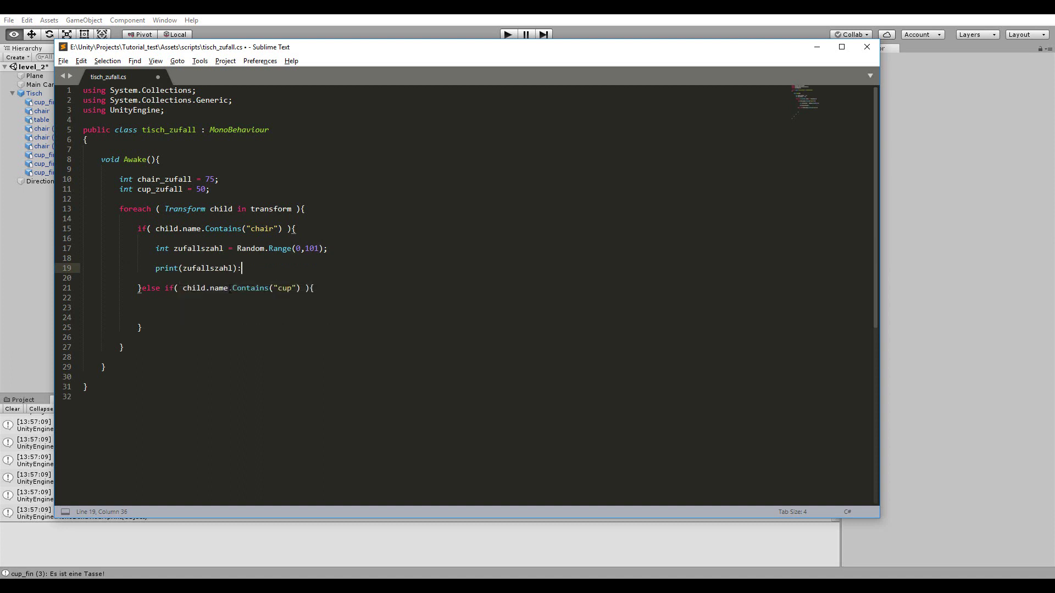
pyautogui.press('Up')
# - Save and play-test the script, getting random chair numbers 54, 55, 78 and 36
pyautogui.hotkey('ctrl', 's')
pyautogui.hotkey('alt', 'Tab')
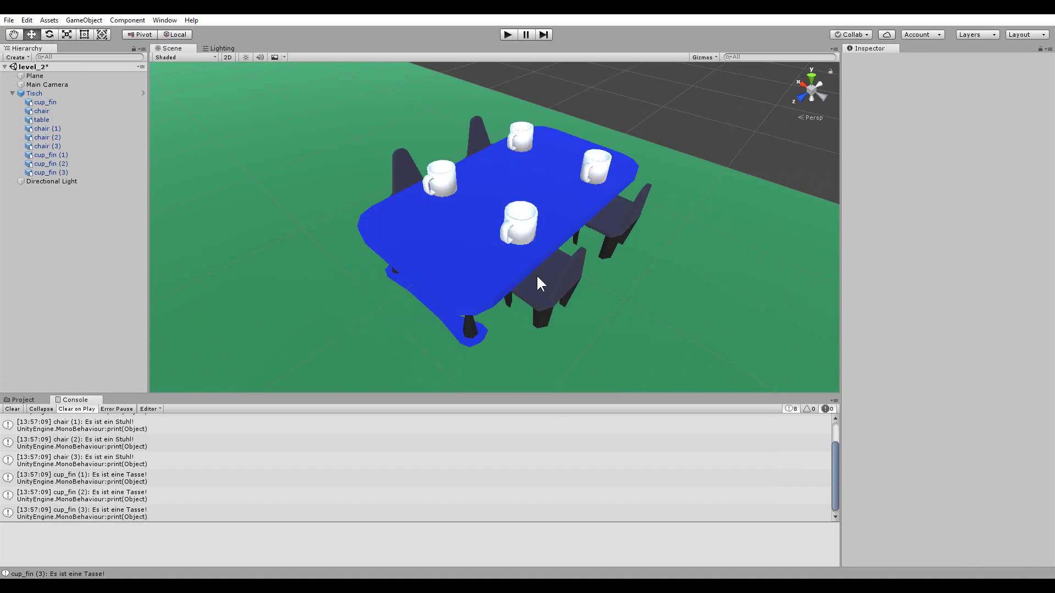
pyautogui.click(508, 35)
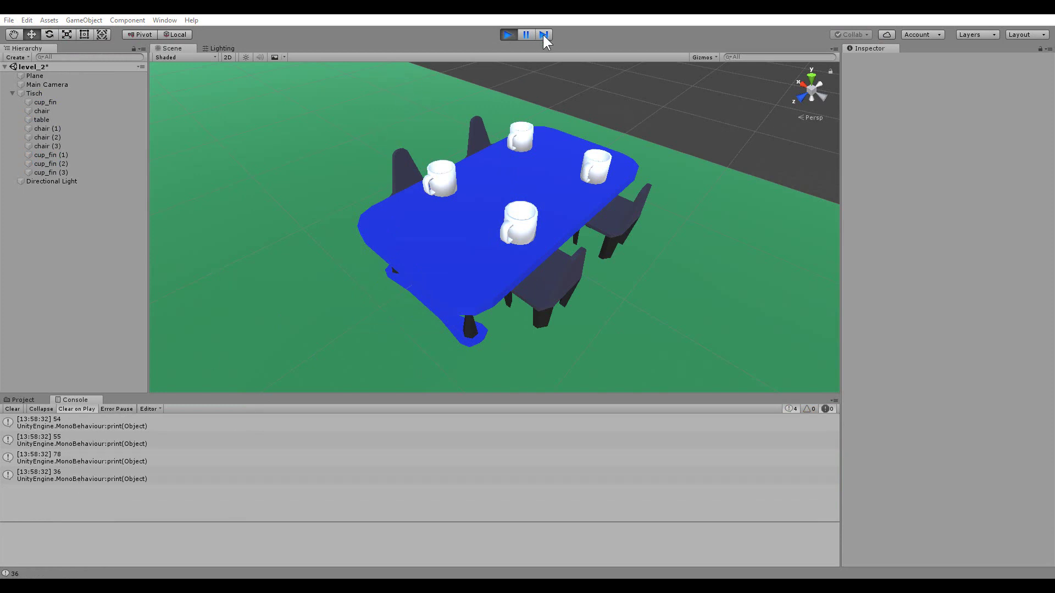
pyautogui.click(507, 32)
# - Replace the print statement on line 19 with the start of an if condition on zufallszahl
pyautogui.hotkey('alt', 'Tab')
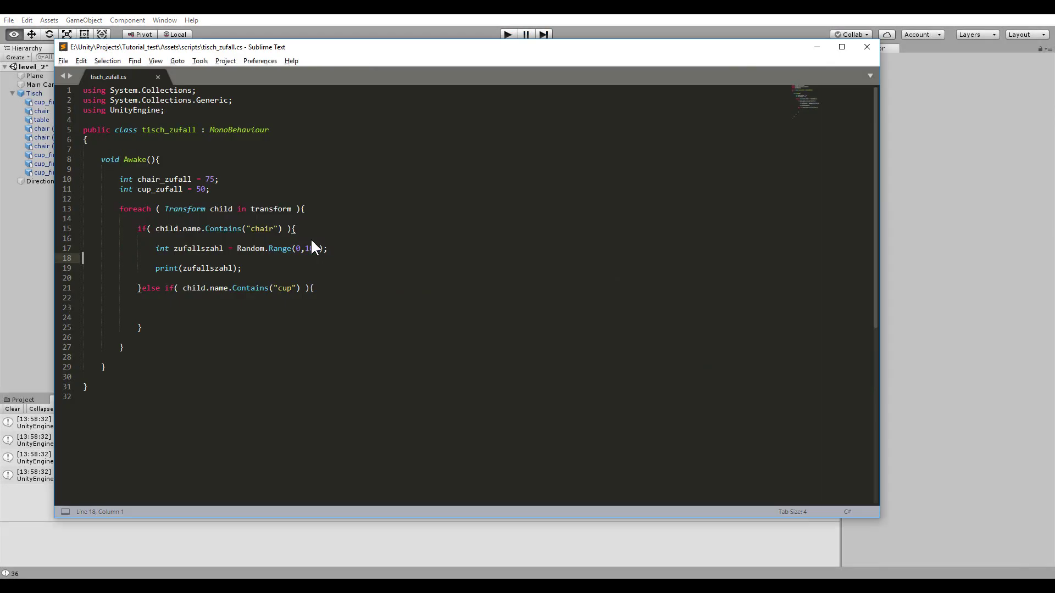
pyautogui.click(263, 270)
pyautogui.hotkey('shift', 'Home')
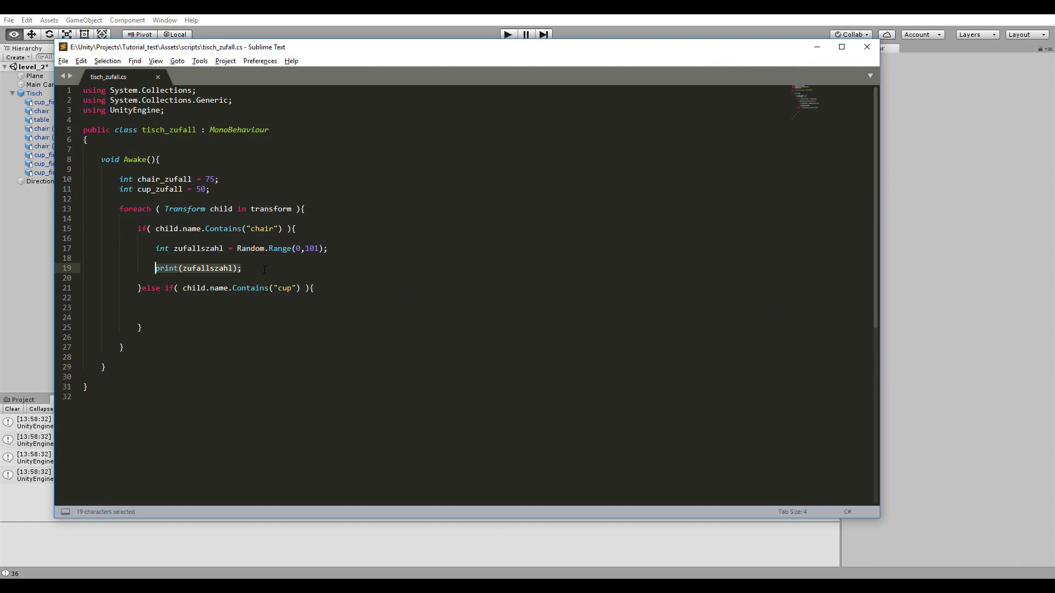
pyautogui.press('BackSpace')
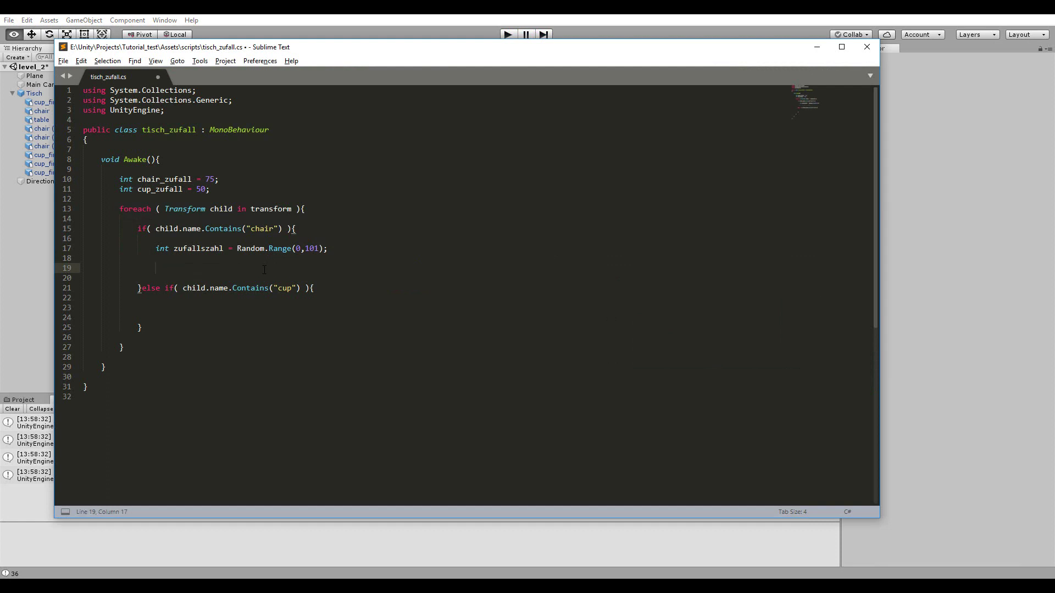
pyautogui.write('if(')
pyautogui.write(' zufallszahl ')
pyautogui.write('<')
# - Complete the condition with chair_zufall copied from line 10 and open an empty brace block
pyautogui.doubleClick(165, 180)
pyautogui.hotkey('ctrl', 'c')
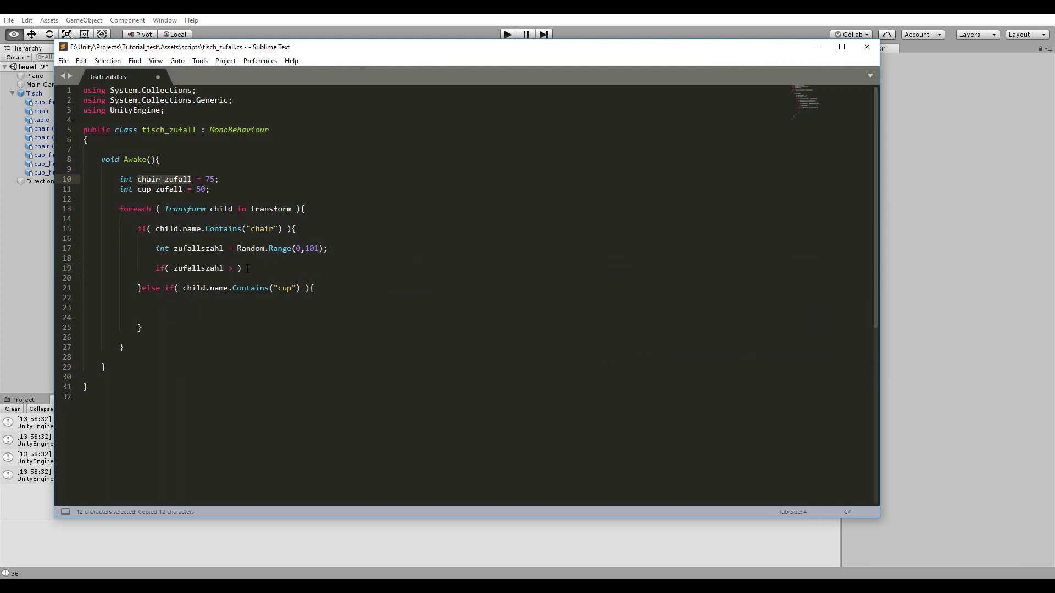
pyautogui.click(240, 269)
pyautogui.hotkey('ctrl', 'v')
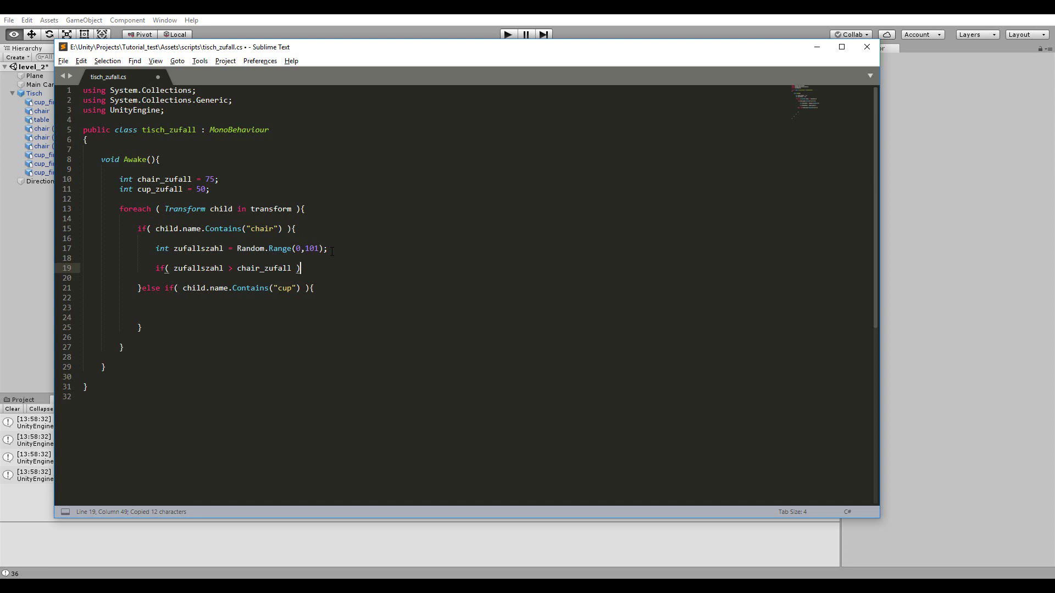
pyautogui.write('{')
pyautogui.press('Return')
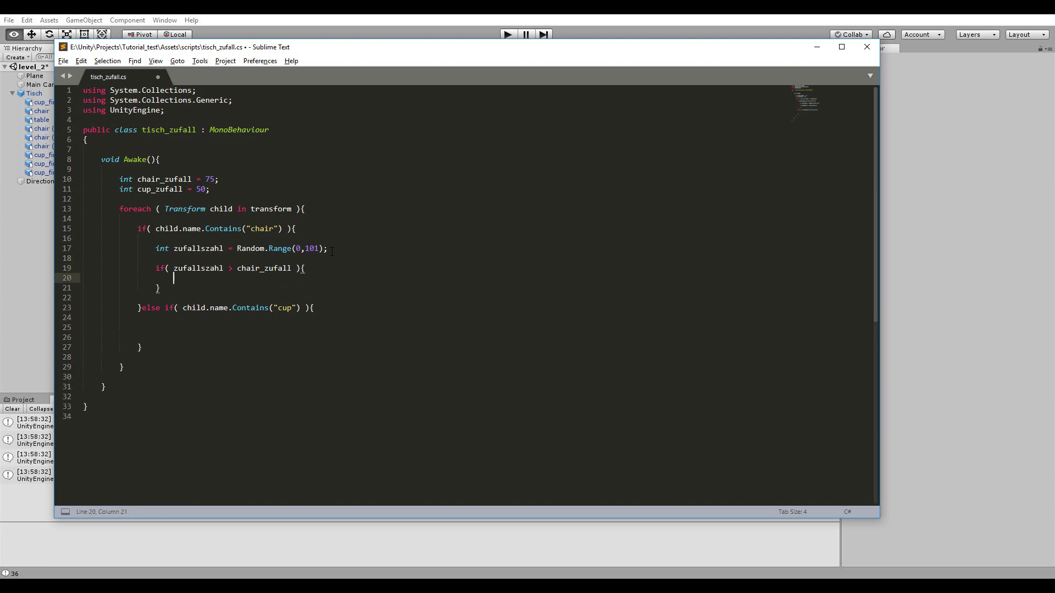
pyautogui.click(34, 448)
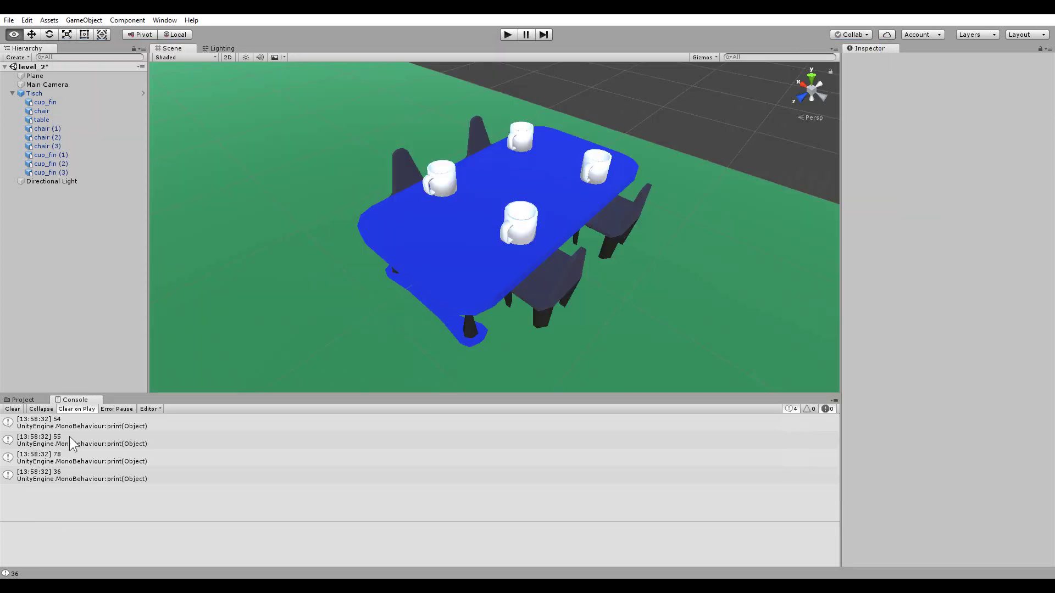
pyautogui.hotkey('alt', 'Tab')
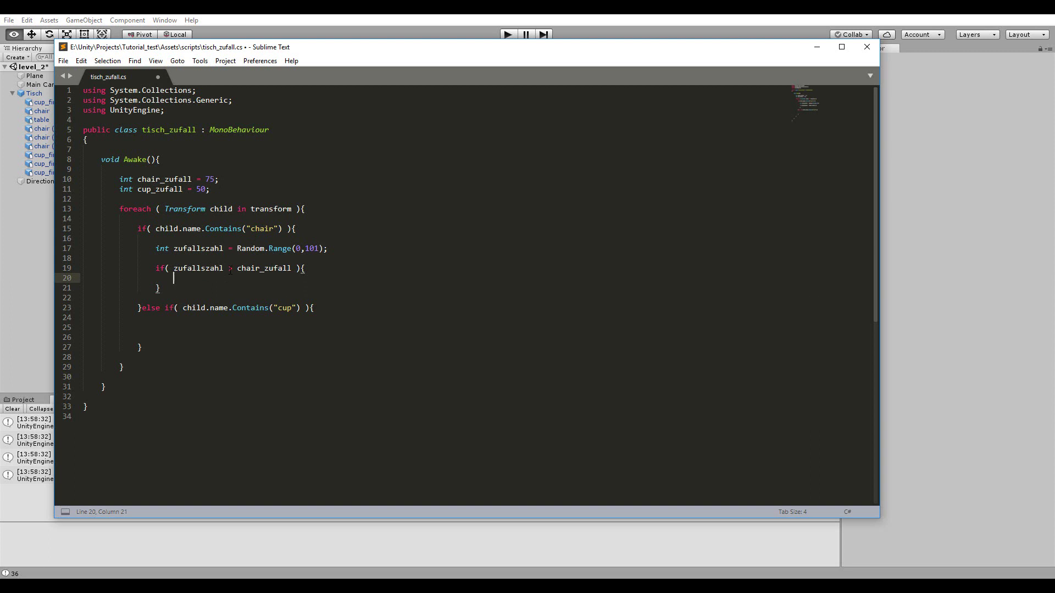
# - Write 'Destroy( child.gameObject );' inside the if block, save, and switch to Unity
pyautogui.write('De')
pyautogui.write('stroy')
pyautogui.write('();')
pyautogui.press('Left')
pyautogui.press('Left')
pyautogui.write('child.')
pyautogui.write('gameOb')
pyautogui.write('ject')
pyautogui.hotkey('ctrl', 'Left')
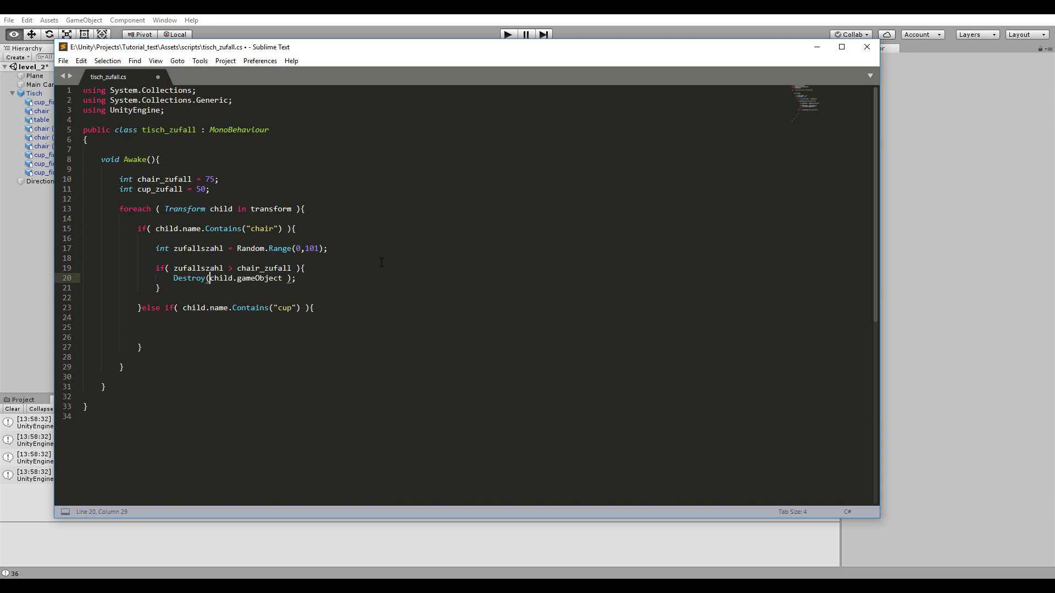
pyautogui.hotkey('ctrl', 'Right')
pyautogui.hotkey('ctrl', 'Right')
pyautogui.hotkey('shift', 'Right')
pyautogui.write('G')
pyautogui.hotkey('ctrl', 'z')
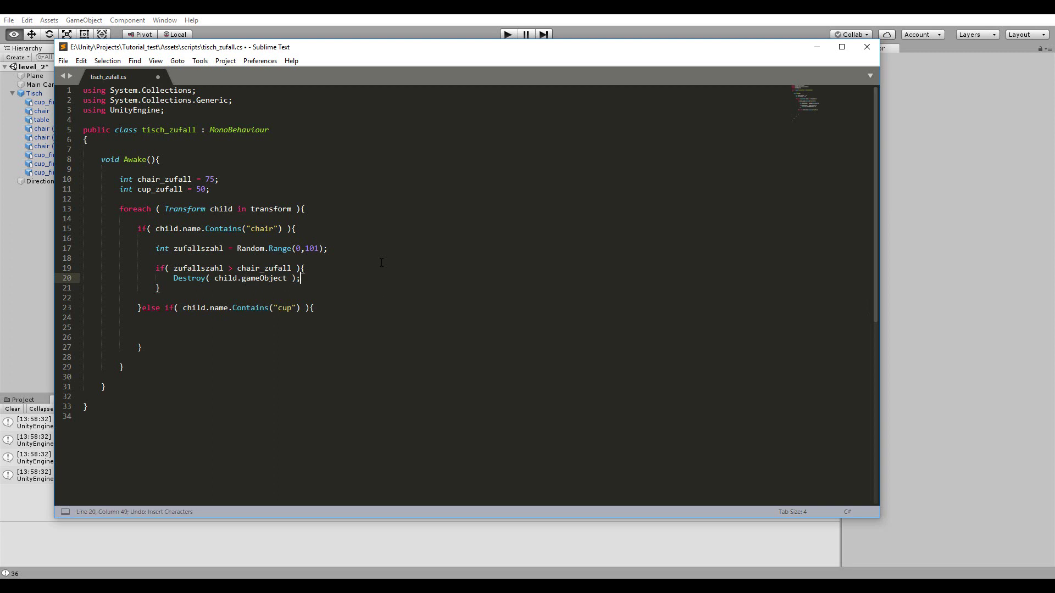
pyautogui.hotkey('ctrl', 's')
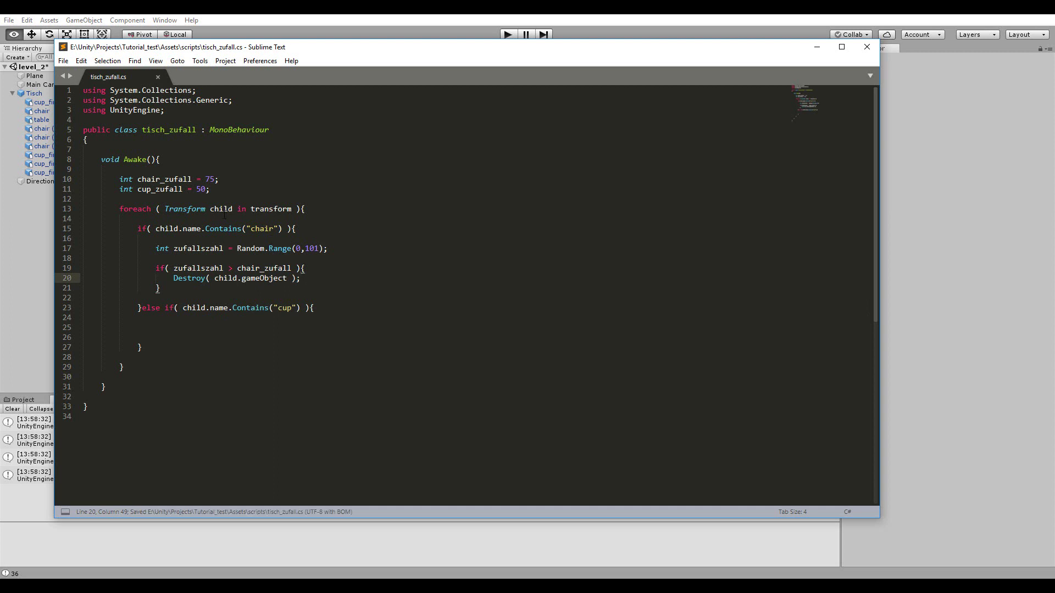
pyautogui.hotkey('alt', 'Tab')
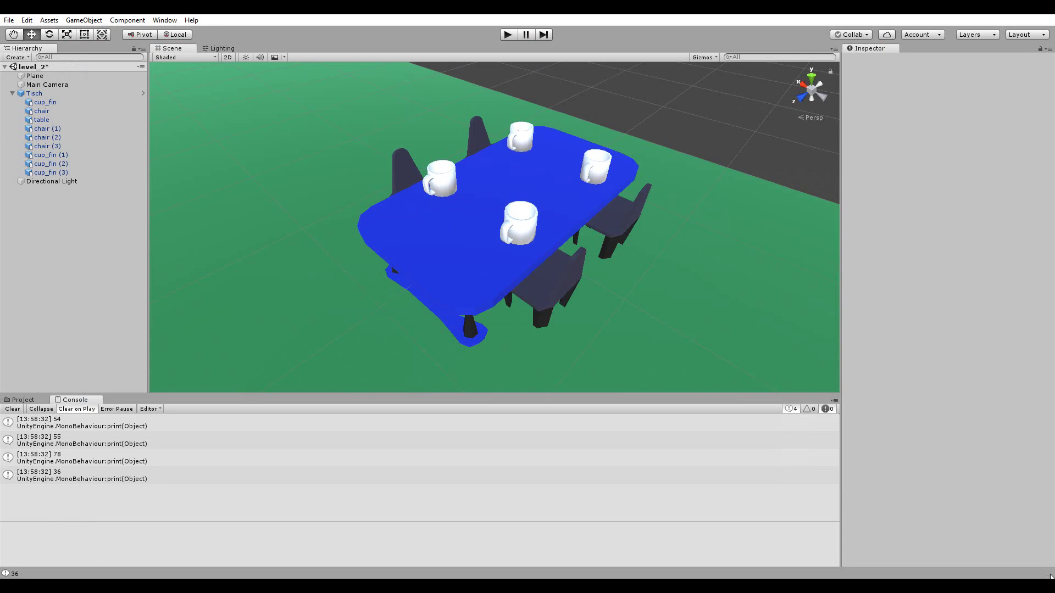
# - Play-test twice to see chairs randomly vanish, then go to the chair_zufall value 75 on line 10
pyautogui.click(510, 35)
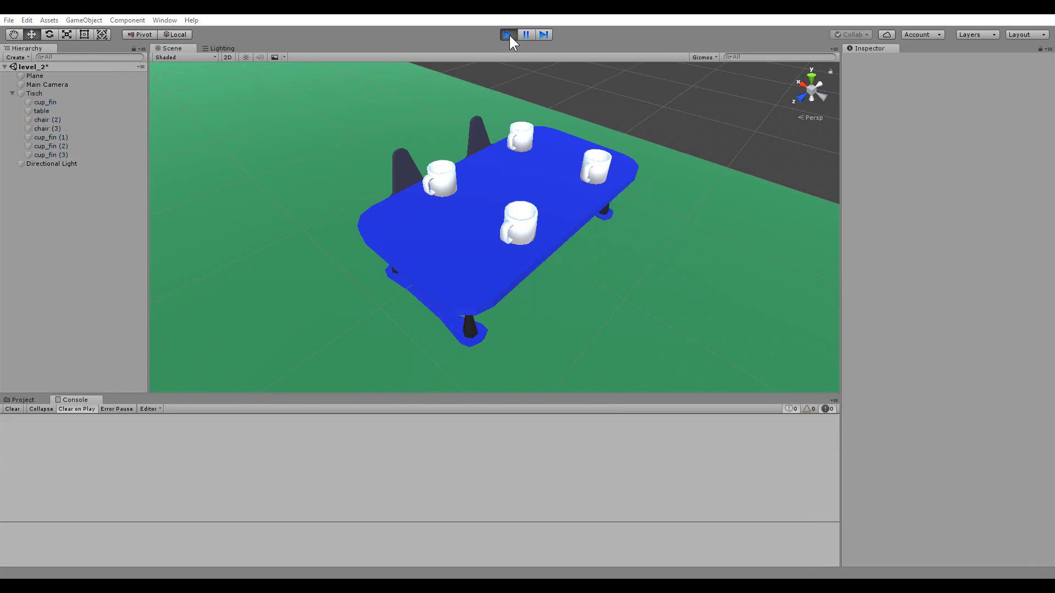
pyautogui.click(508, 35)
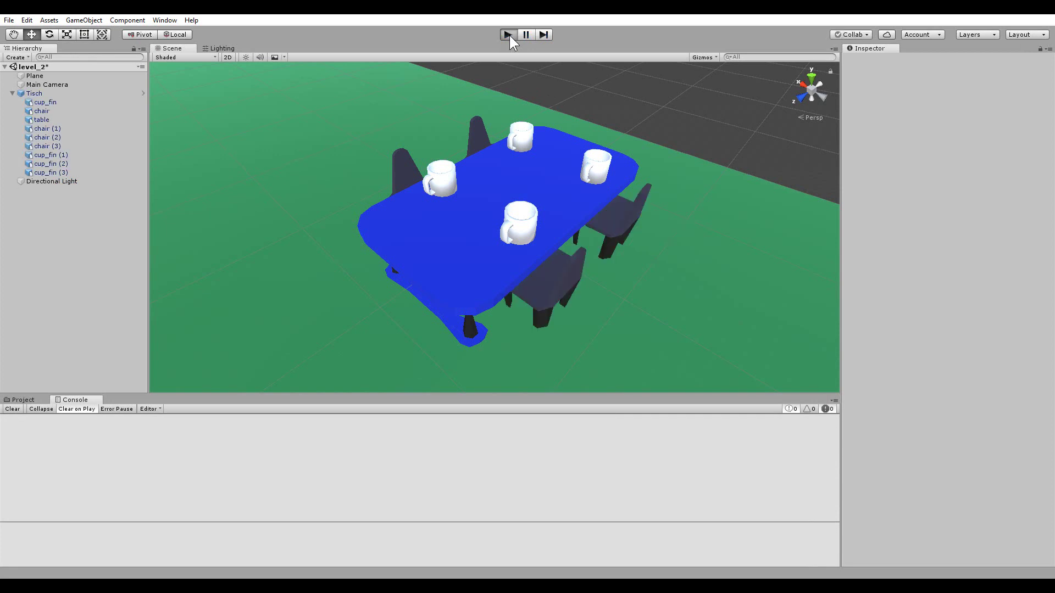
pyautogui.click(508, 35)
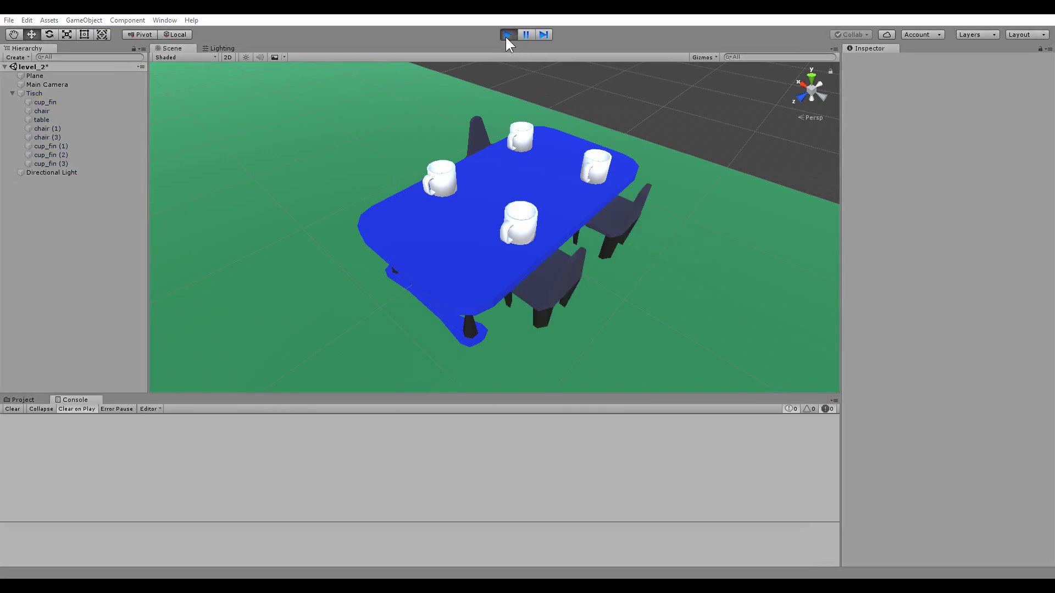
pyautogui.click(508, 34)
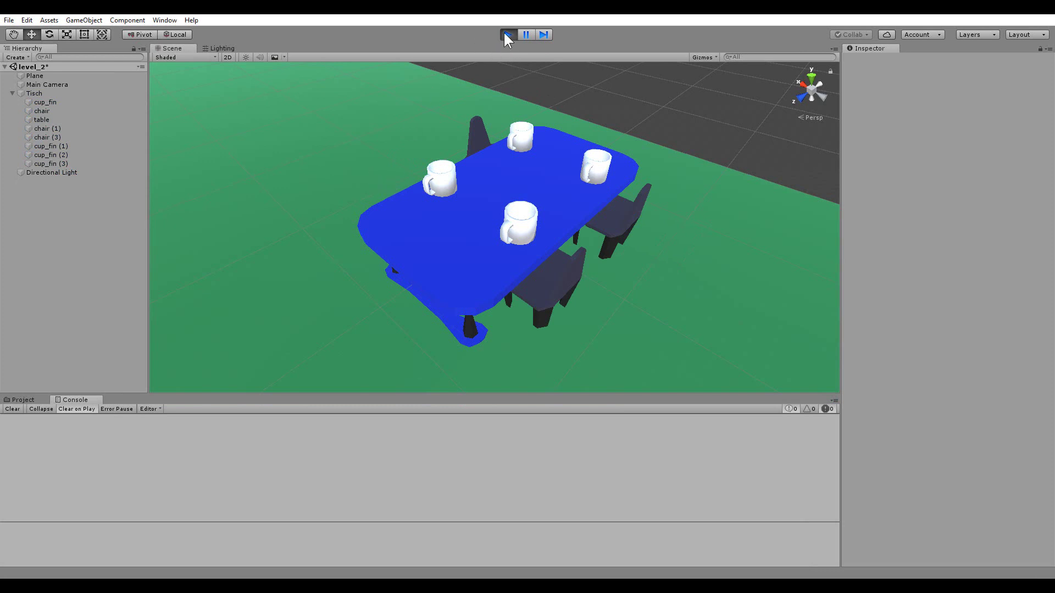
pyautogui.hotkey('alt', 'Tab')
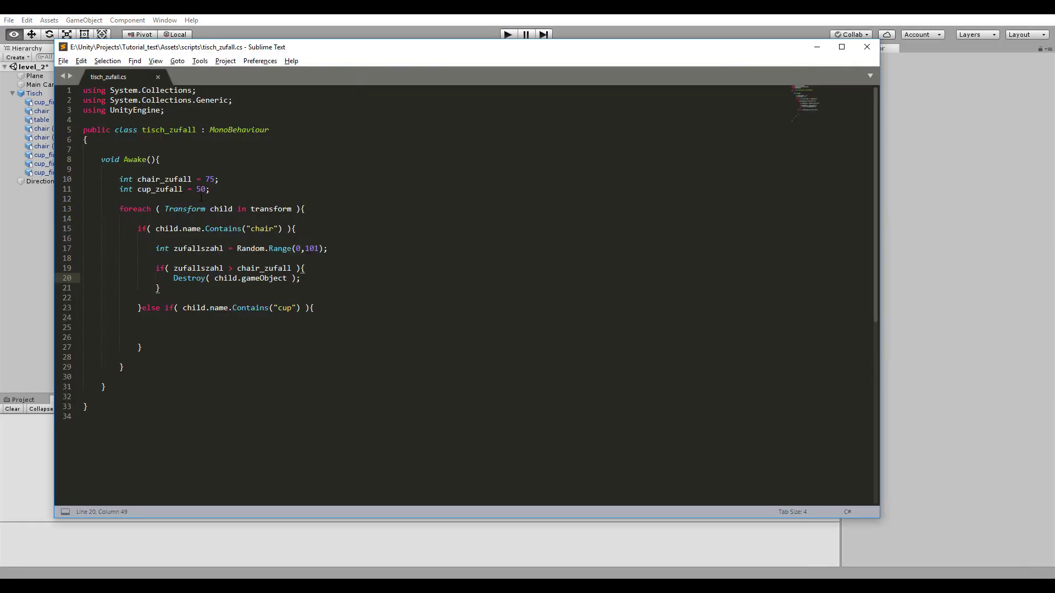
pyautogui.click(214, 179)
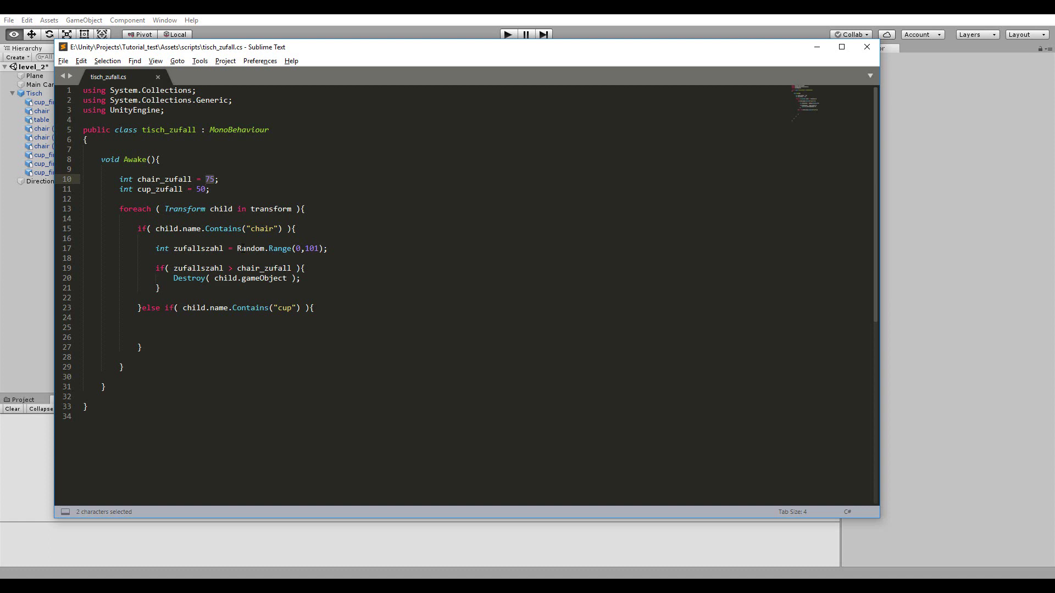
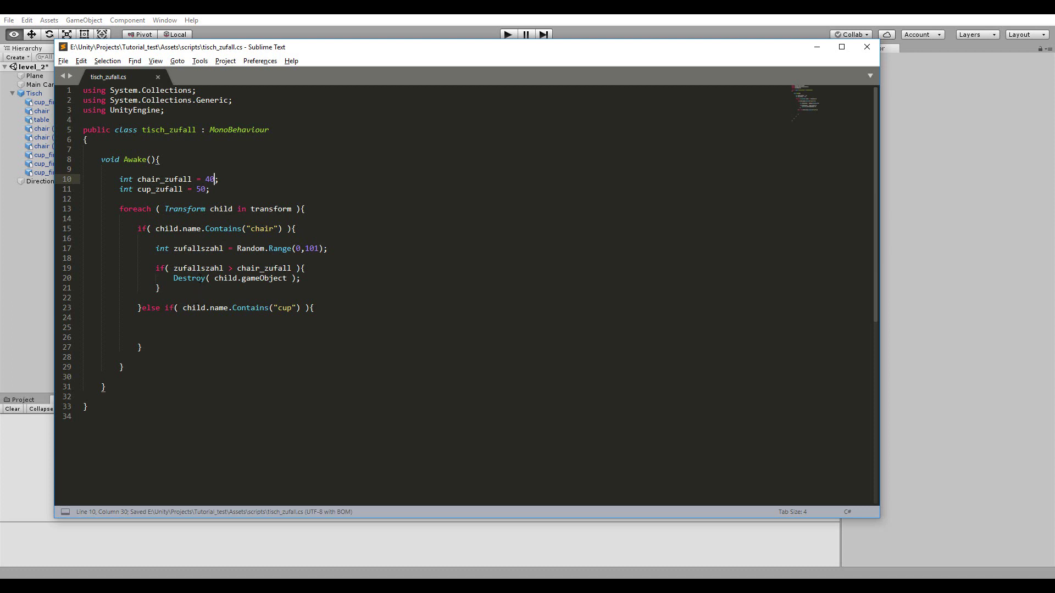
# - Copy the chair's random Destroy block (lines 17–21) into the empty cup branch
pyautogui.click(171, 296)
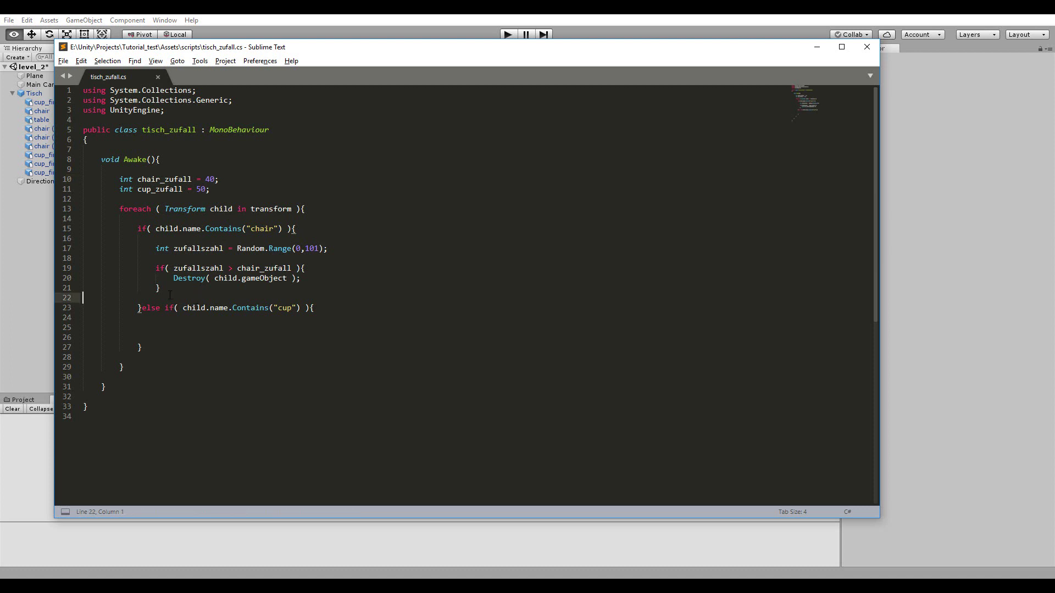
pyautogui.hotkey('shift', 'Up')
pyautogui.hotkey('shift', 'Up')
pyautogui.hotkey('shift', 'Up')
pyautogui.hotkey('shift', 'Up')
pyautogui.hotkey('shift', 'Up')
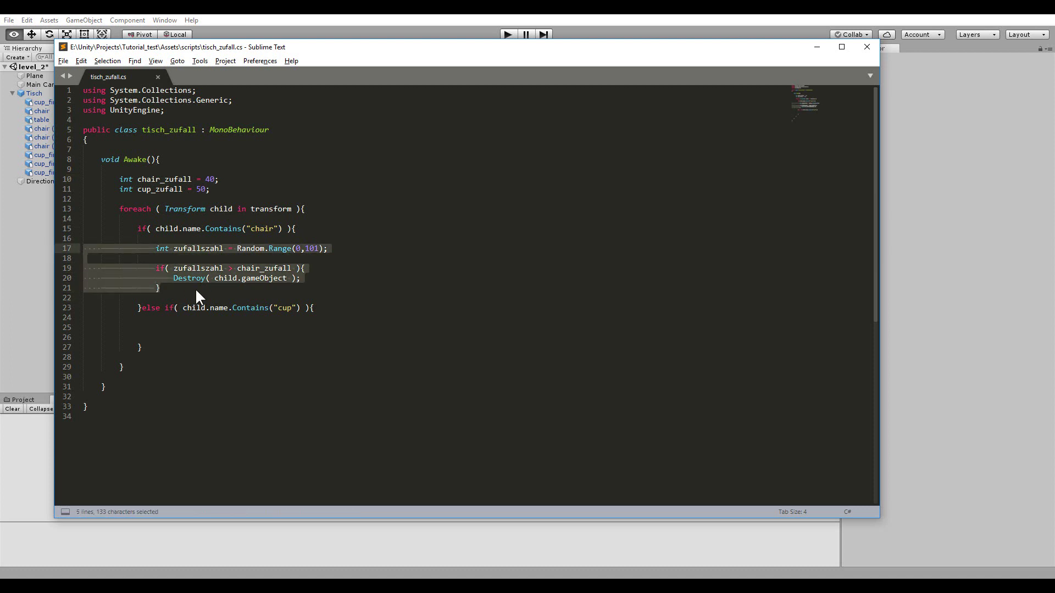
pyautogui.press('Tab')
pyautogui.hotkey('shift', 'Tab')
pyautogui.click(177, 289)
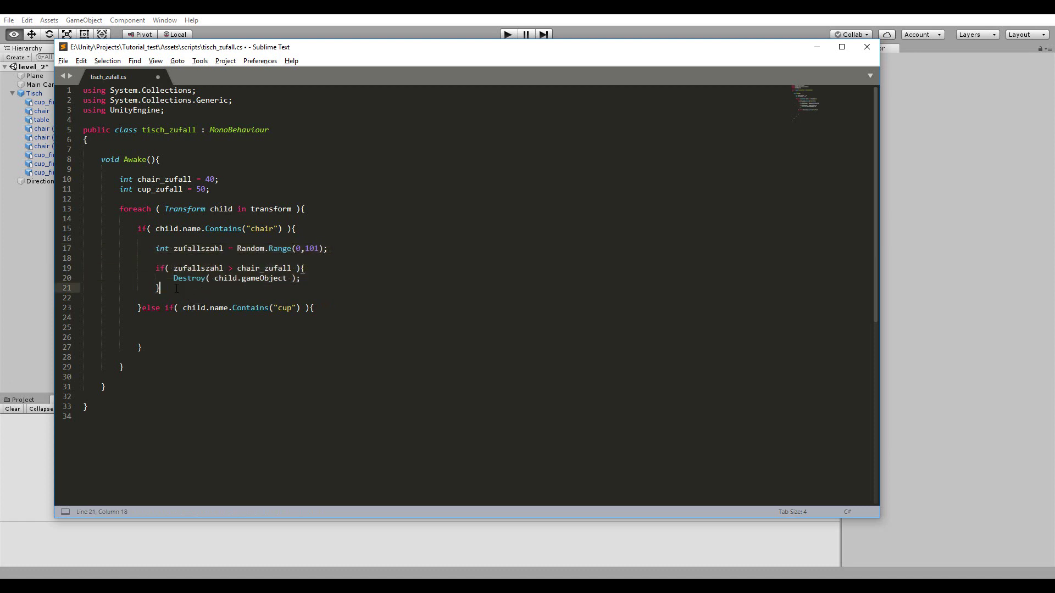
pyautogui.press('Down')
pyautogui.hotkey('shift', 'Up')
pyautogui.hotkey('shift', 'Up')
pyautogui.hotkey('shift', 'Up')
pyautogui.hotkey('shift', 'Up')
pyautogui.hotkey('shift', 'Up')
pyautogui.hotkey('ctrl', 'c')
pyautogui.click(186, 328)
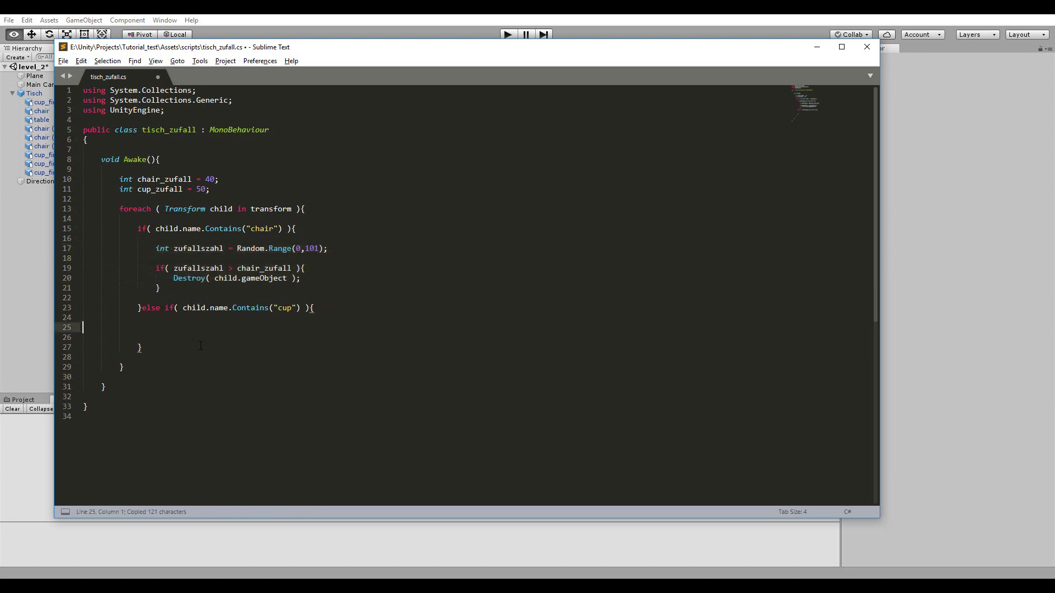
pyautogui.hotkey('ctrl', 'v')
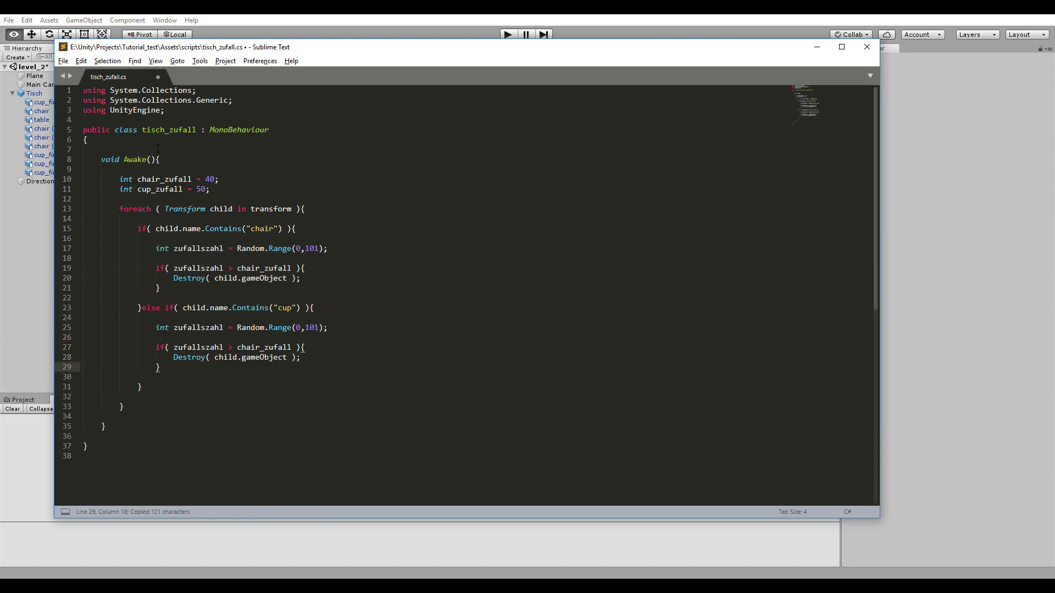
# - Replace chair_zufall with cup_zufall in the pasted check, save, and return to Unity
pyautogui.doubleClick(160, 189)
pyautogui.hotkey('ctrl', 'c')
pyautogui.doubleClick(273, 347)
pyautogui.hotkey('ctrl', 'v')
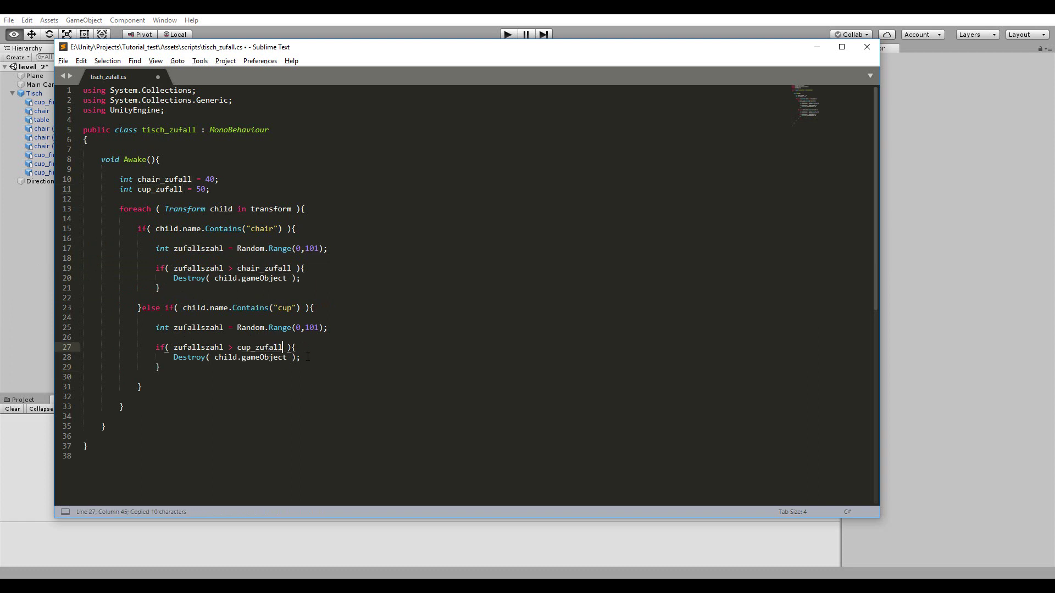
pyautogui.click(309, 353)
pyautogui.hotkey('ctrl', 's')
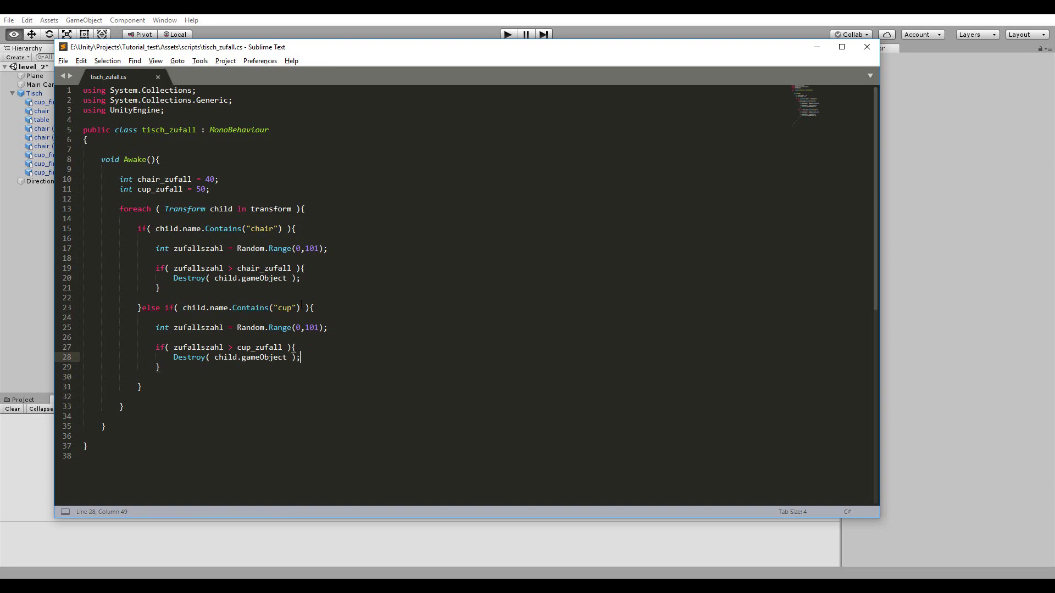
pyautogui.click(306, 307)
pyautogui.hotkey('alt', 'Tab')
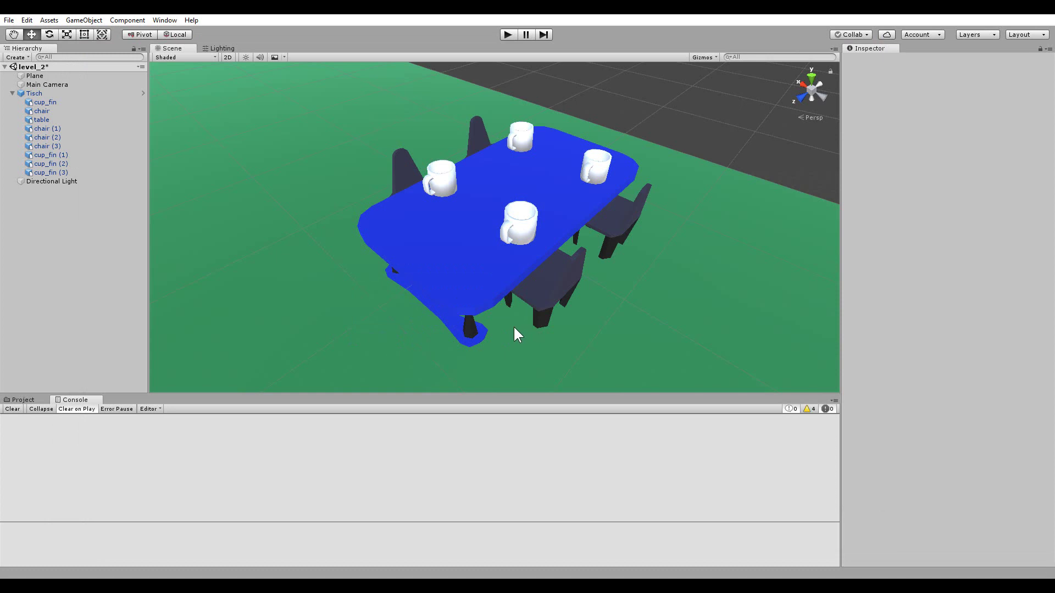
# - Play the scene twice, confirming a different random set of chairs and cups disappears each run
pyautogui.click(508, 34)
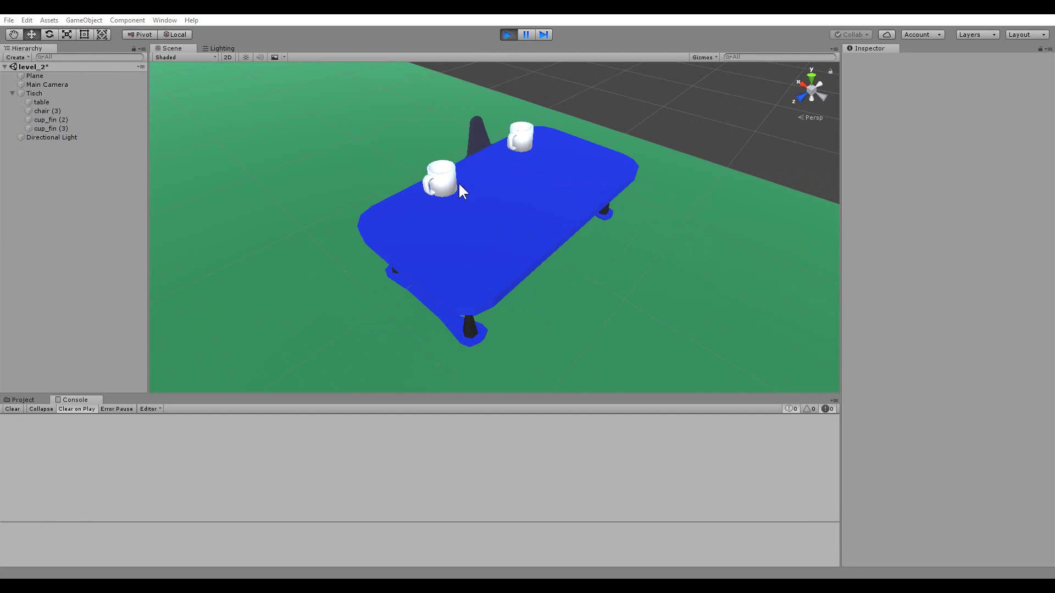
pyautogui.click(507, 35)
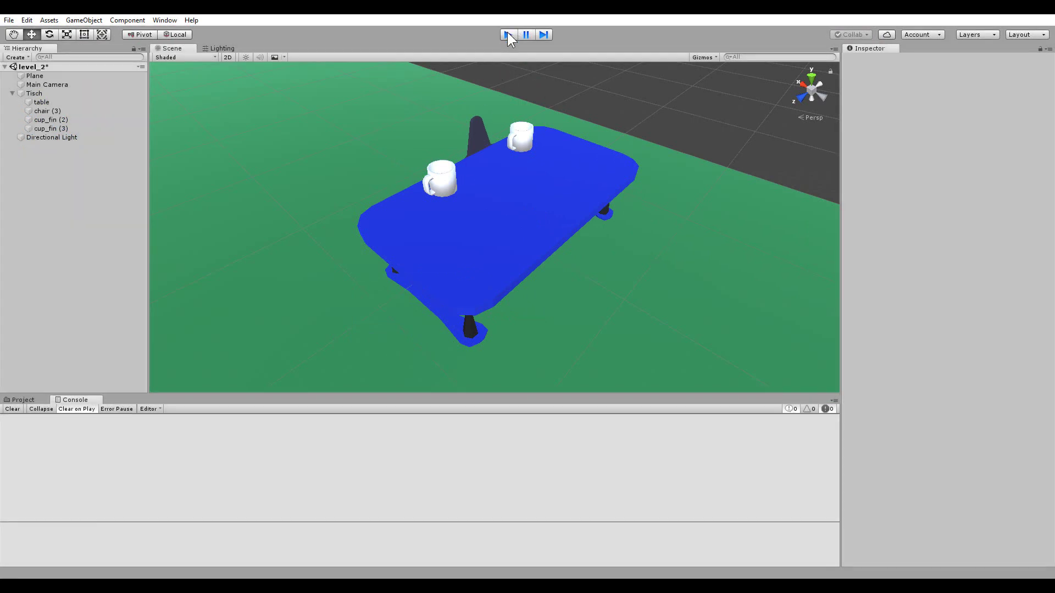
pyautogui.click(508, 34)
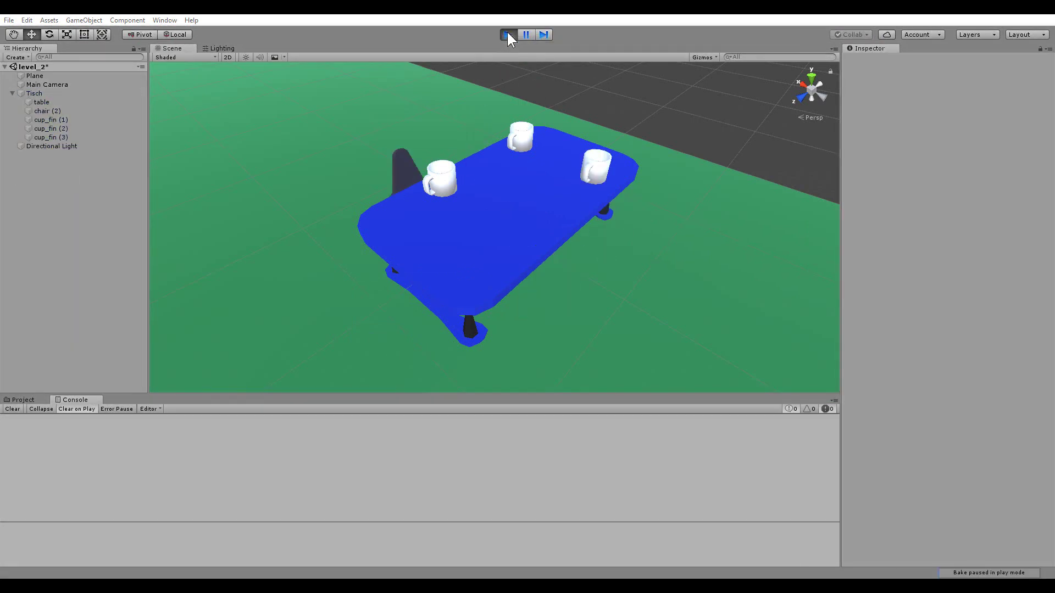
pyautogui.click(508, 35)
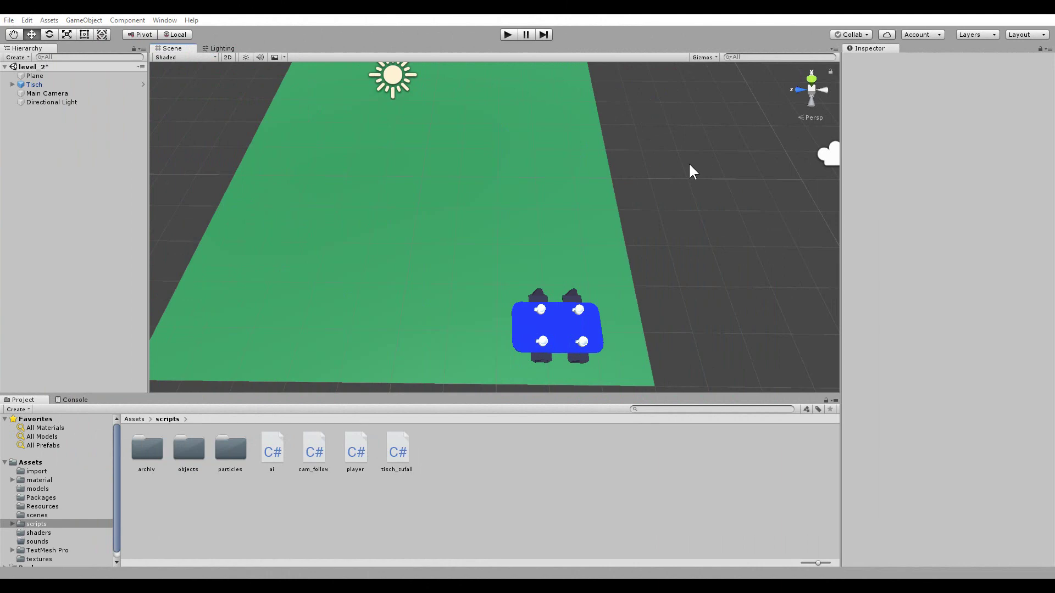
# - Delete Tisch from the scene and add the tisch_zufall script to the Resources Tisch prefab
pyautogui.click(36, 85)
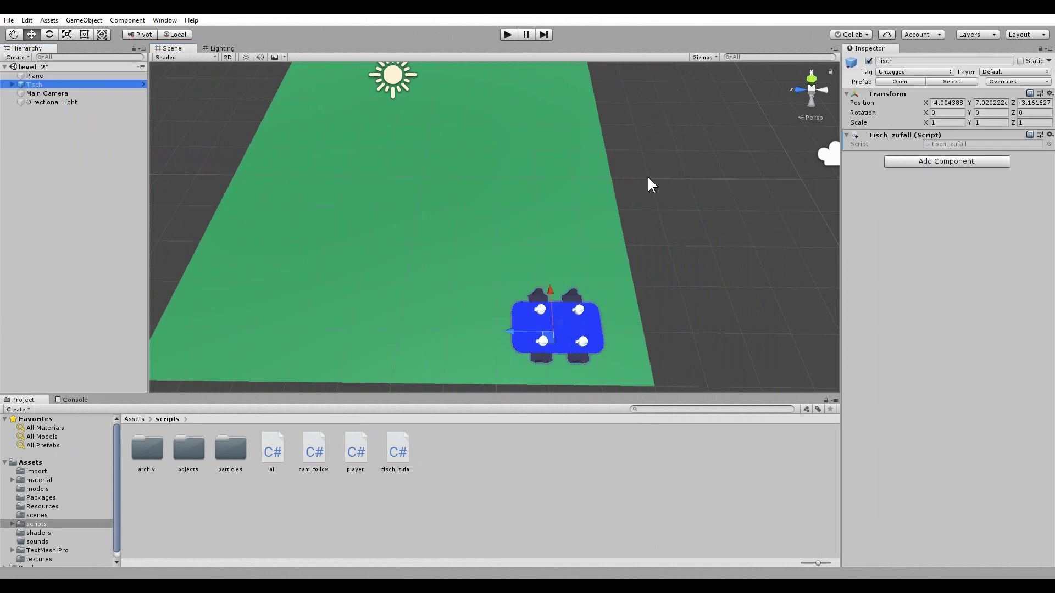
pyautogui.press('Delete')
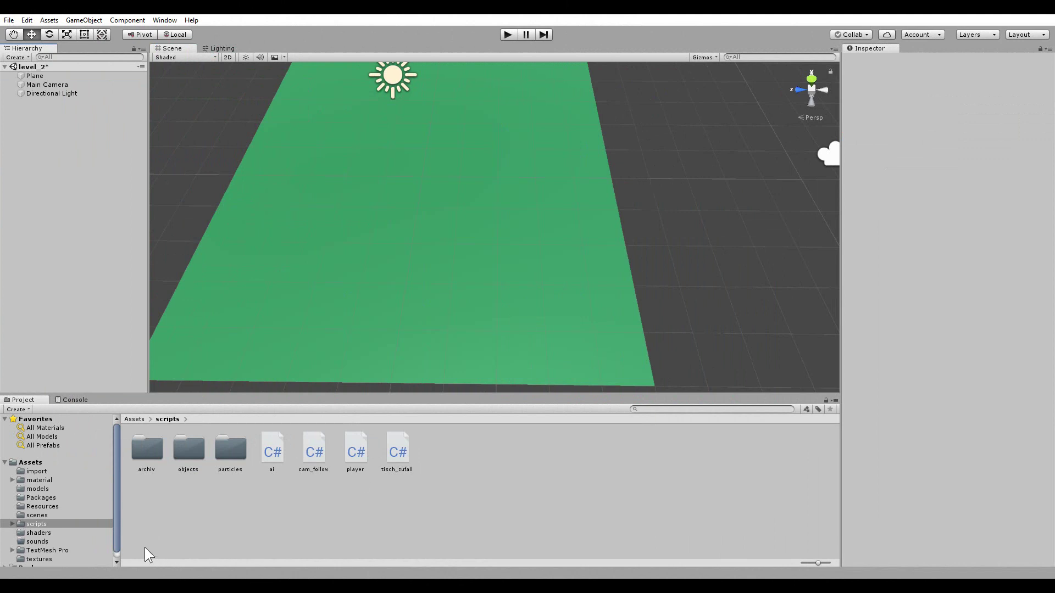
pyautogui.click(53, 489)
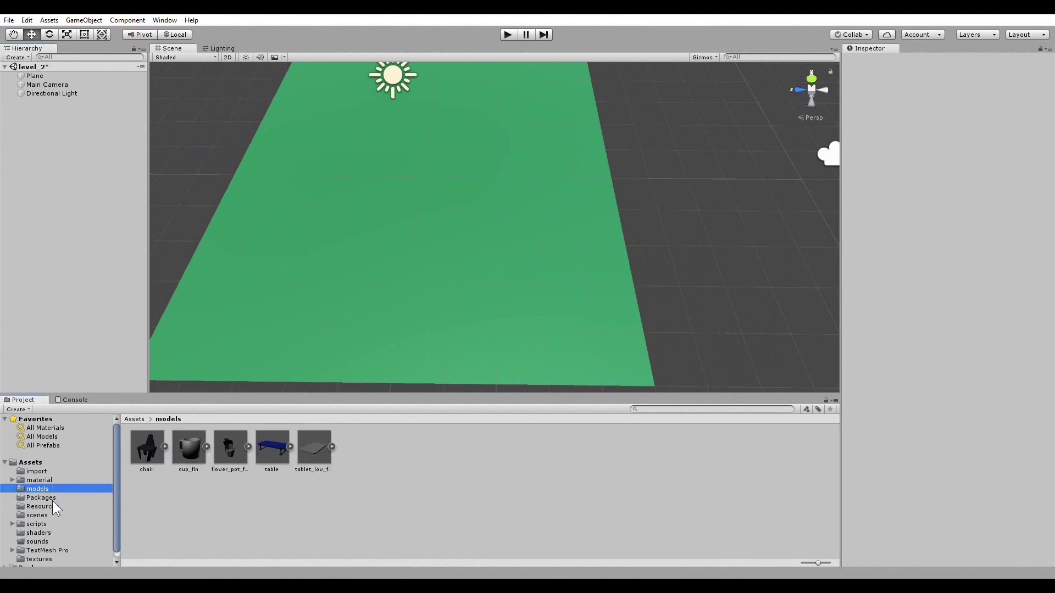
pyautogui.click(41, 507)
pyautogui.click(186, 450)
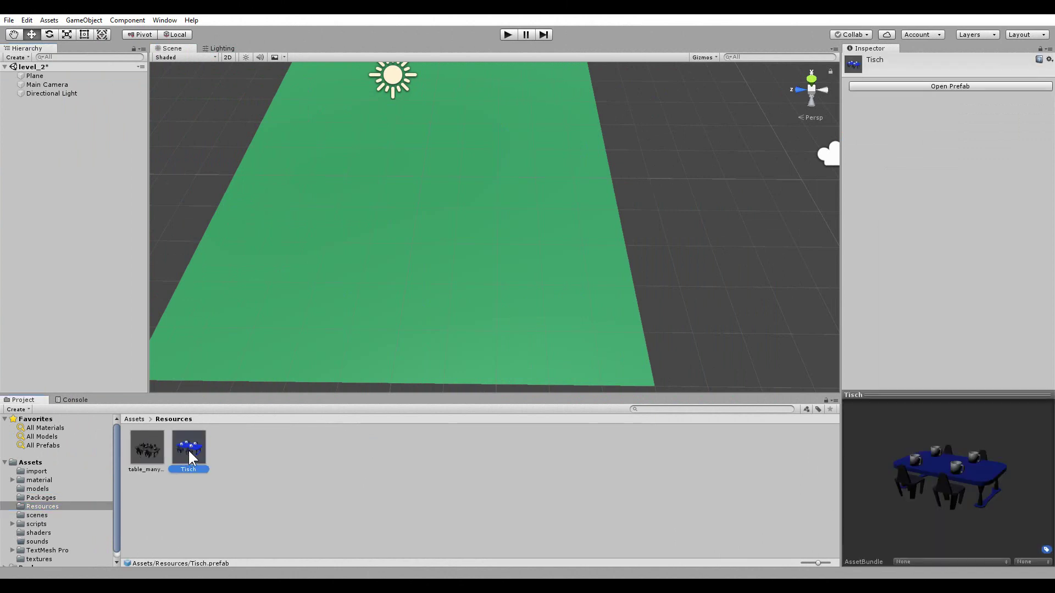
pyautogui.click(935, 87)
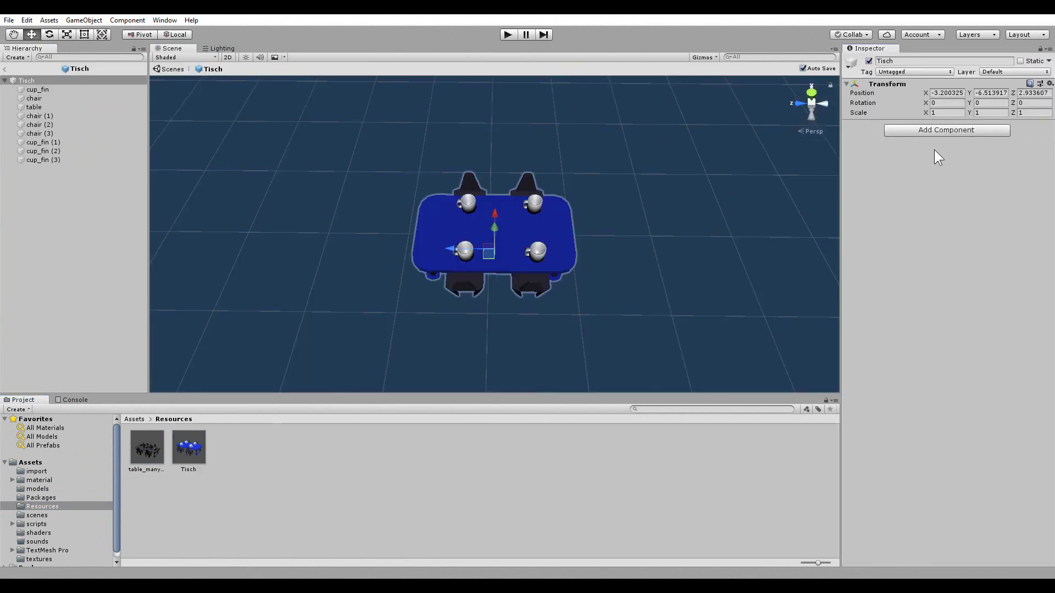
pyautogui.click(36, 524)
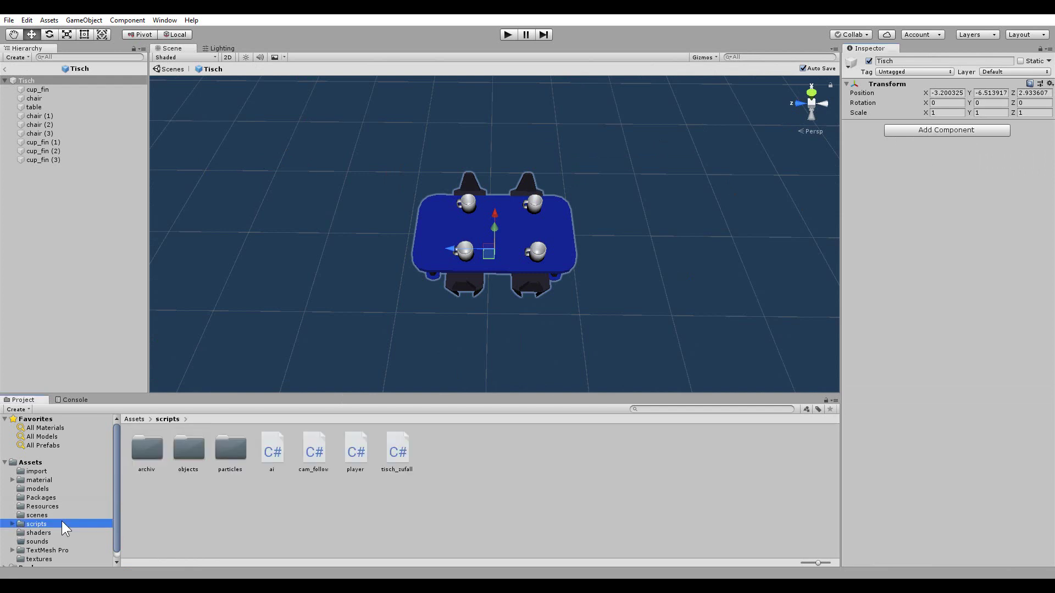
pyautogui.moveTo(405, 460); pyautogui.dragTo(945, 126)
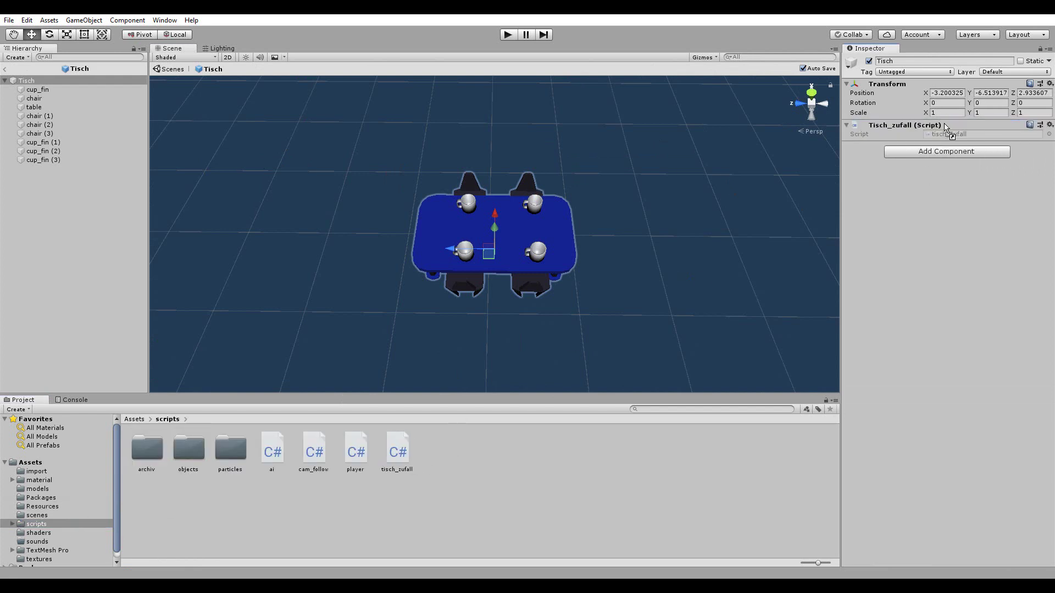
pyautogui.click(6, 70)
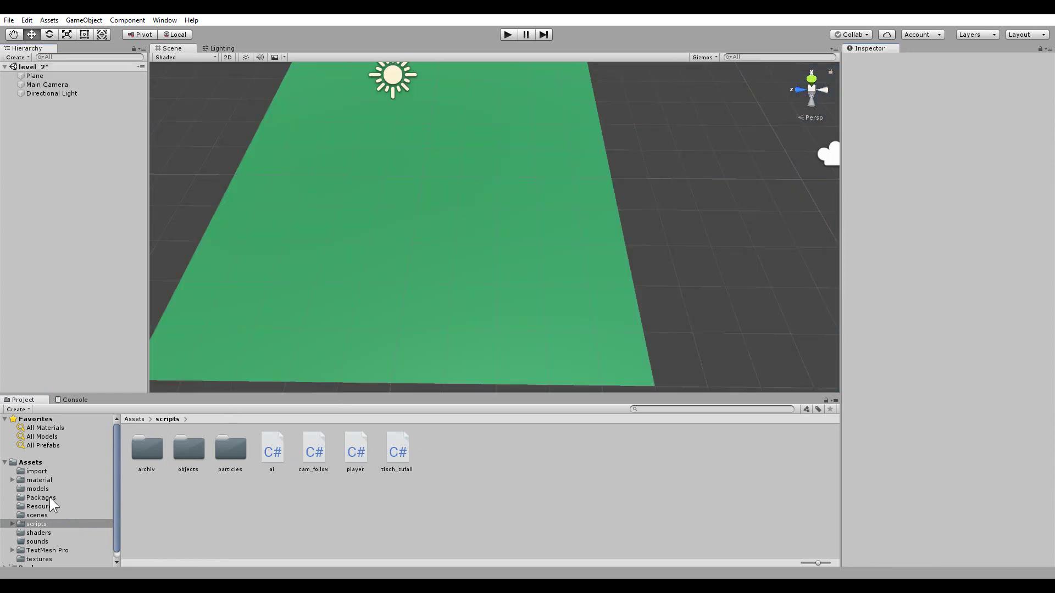
# - Place a Tisch prefab on the green plane and duplicate it into a row of three tables
pyautogui.click(53, 514)
pyautogui.click(54, 507)
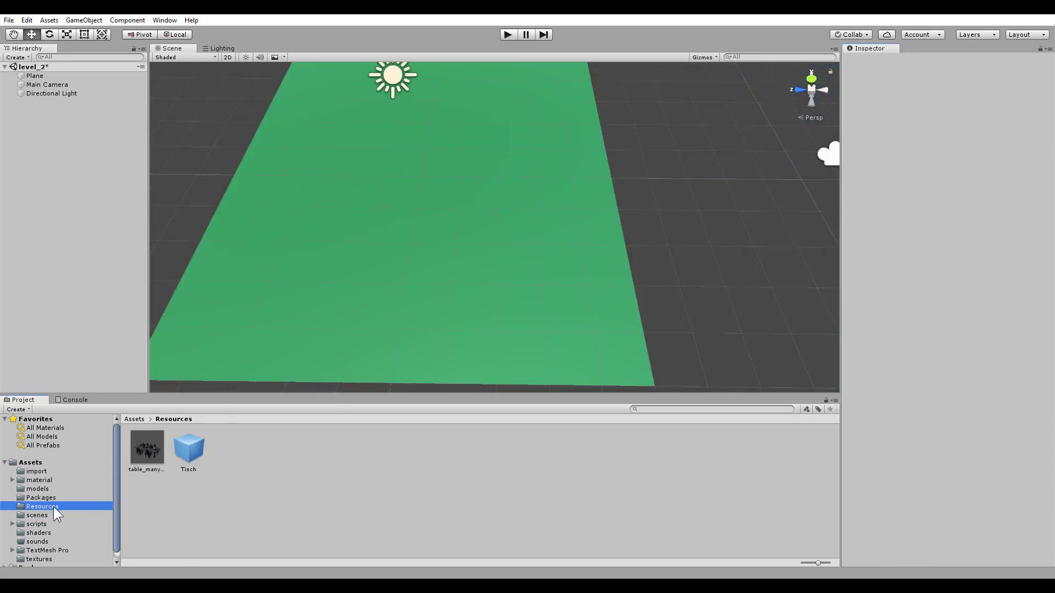
pyautogui.moveTo(187, 448); pyautogui.dragTo(563, 327)
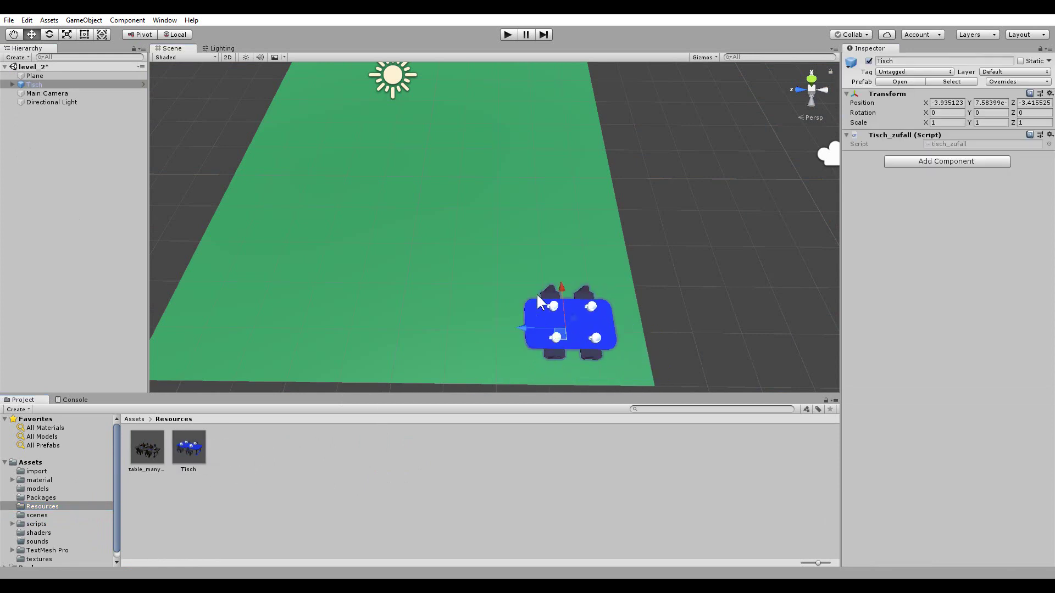
pyautogui.hotkey('ctrl', 'd')
pyautogui.moveTo(525, 334); pyautogui.dragTo(405, 335)
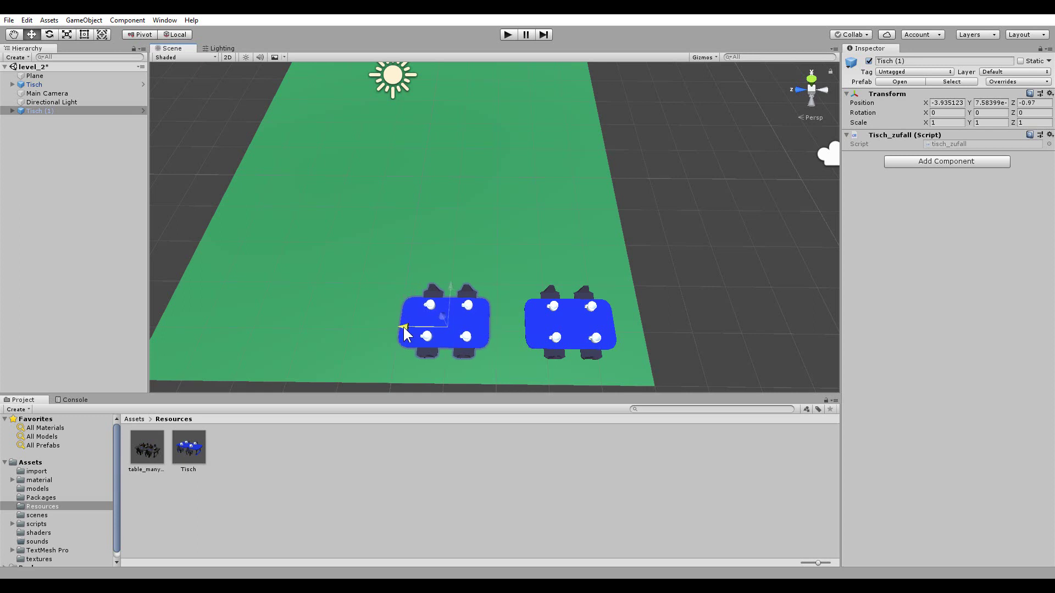
pyautogui.hotkey('ctrl', 'd')
pyautogui.moveTo(525, 333); pyautogui.dragTo(217, 329)
pyautogui.click(426, 326)
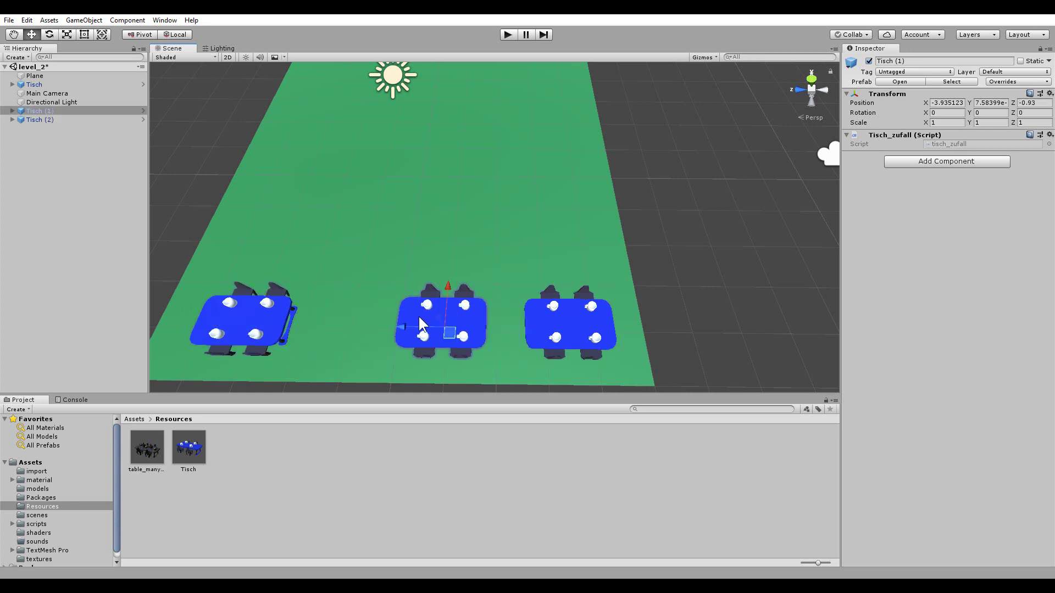
pyautogui.moveTo(393, 323); pyautogui.dragTo(366, 330)
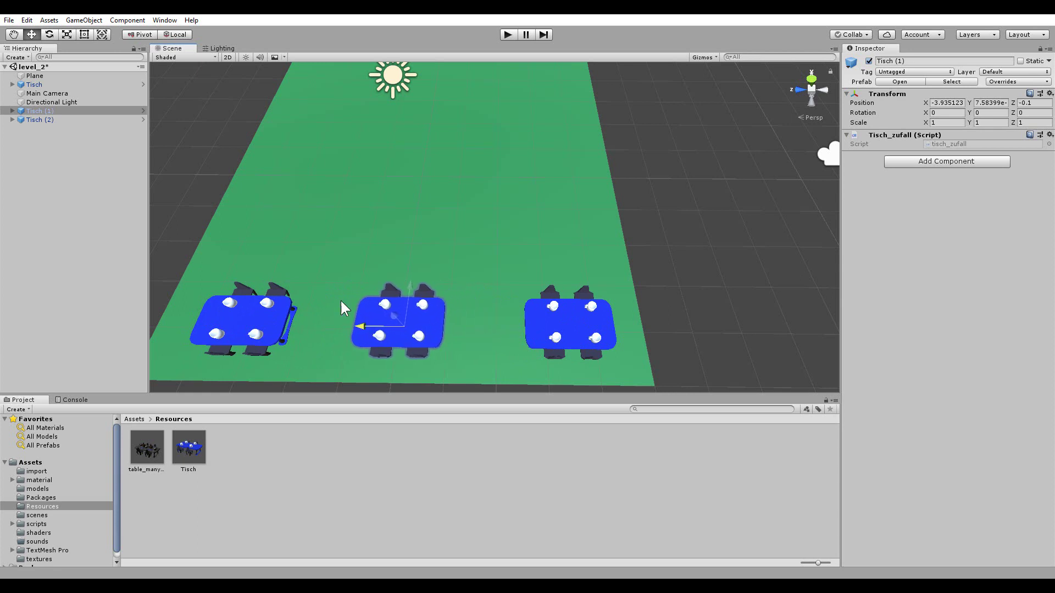
# - Duplicate the three-table row twice, moving the copies back to form a three-by-three grid
pyautogui.click(47, 86)
pyautogui.keyDown('ctrl'); pyautogui.click(54, 111); pyautogui.keyUp('ctrl')
pyautogui.keyDown('ctrl'); pyautogui.click(63, 119); pyautogui.keyUp('ctrl')
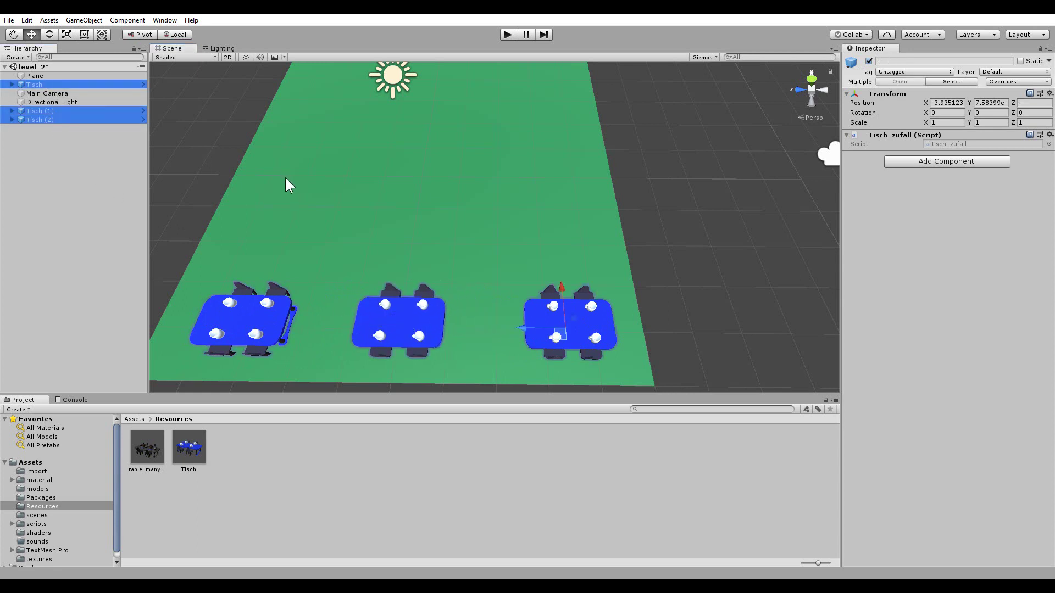
pyautogui.hotkey('ctrl', 'd')
pyautogui.moveTo(258, 309); pyautogui.dragTo(277, 175)
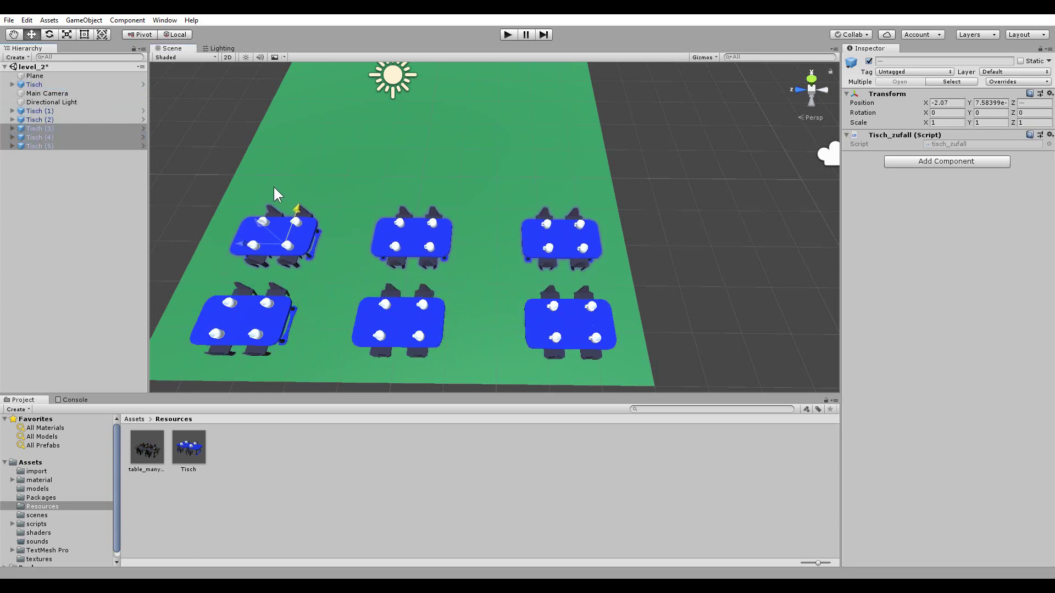
pyautogui.hotkey('ctrl', 'd')
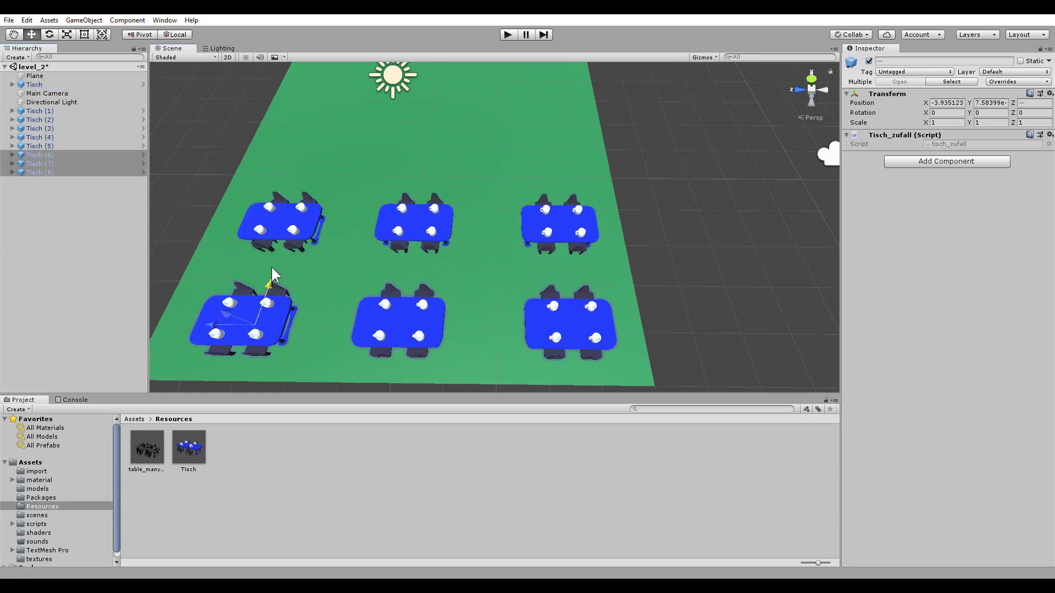
pyautogui.moveTo(272, 267); pyautogui.dragTo(313, 57)
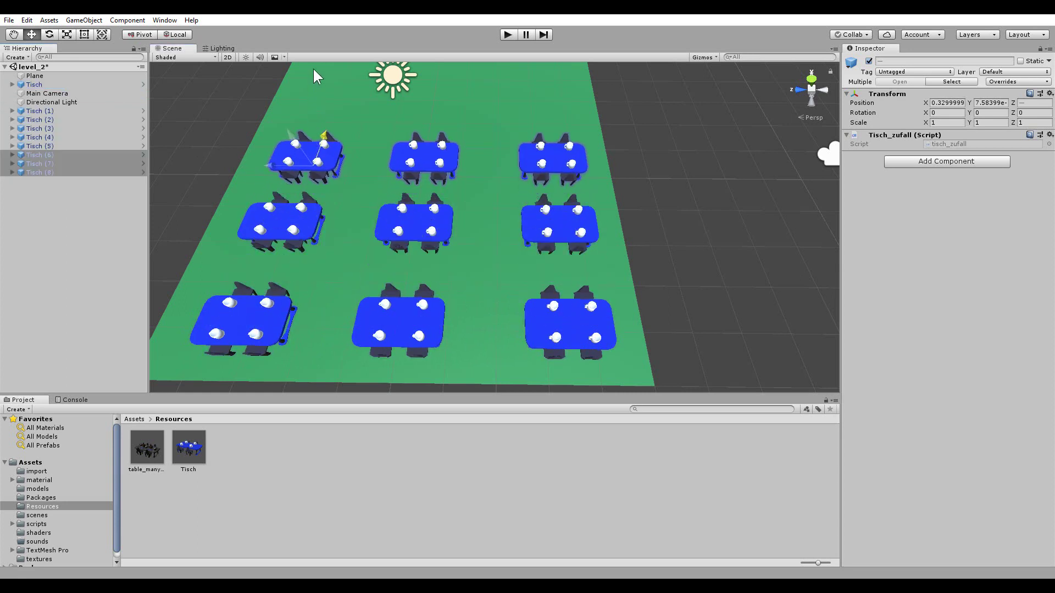
pyautogui.click(513, 33)
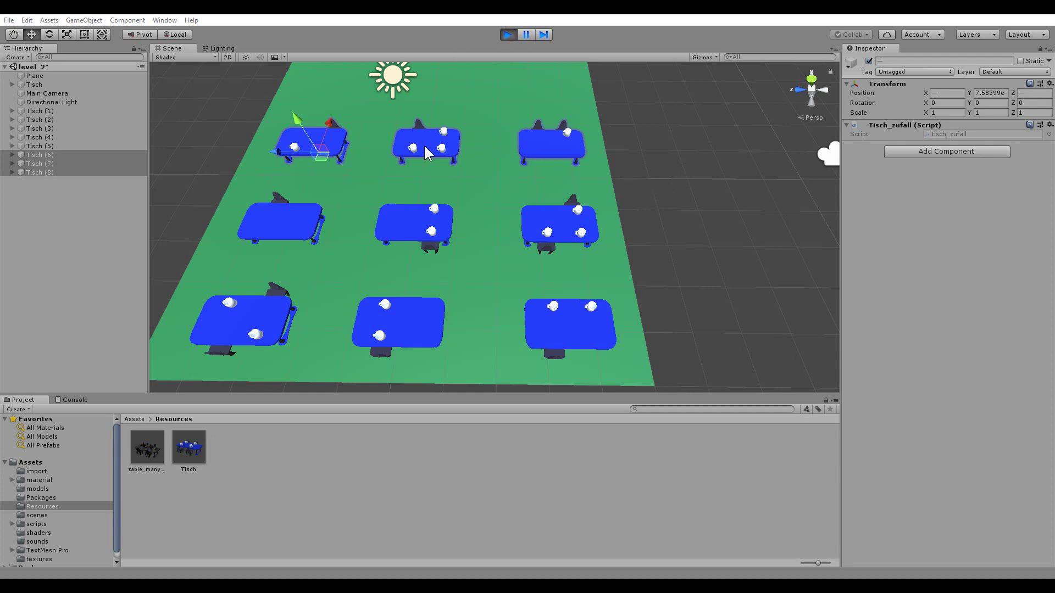
pyautogui.click(507, 33)
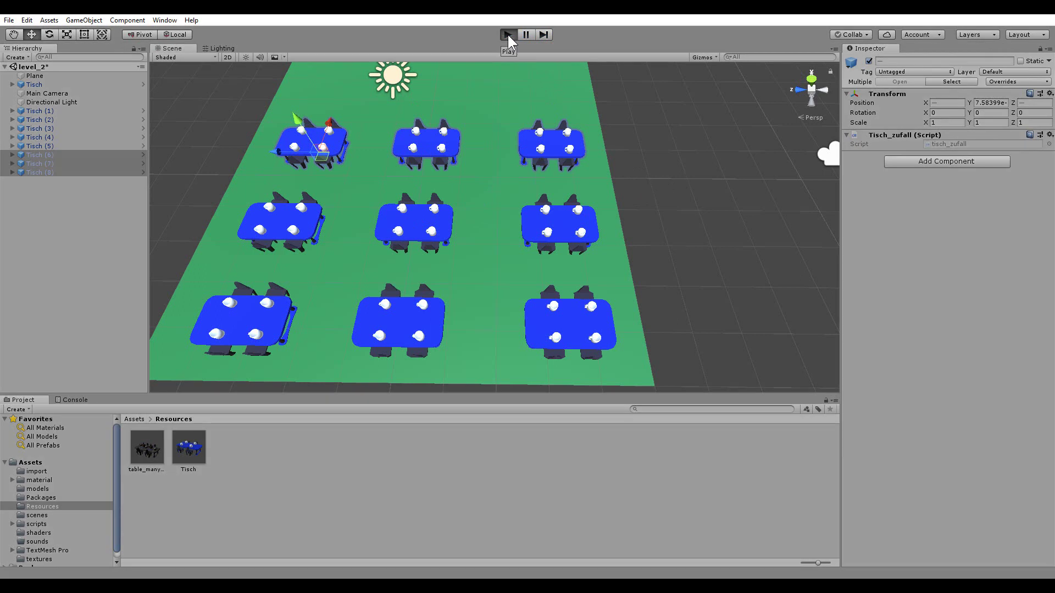
pyautogui.click(508, 34)
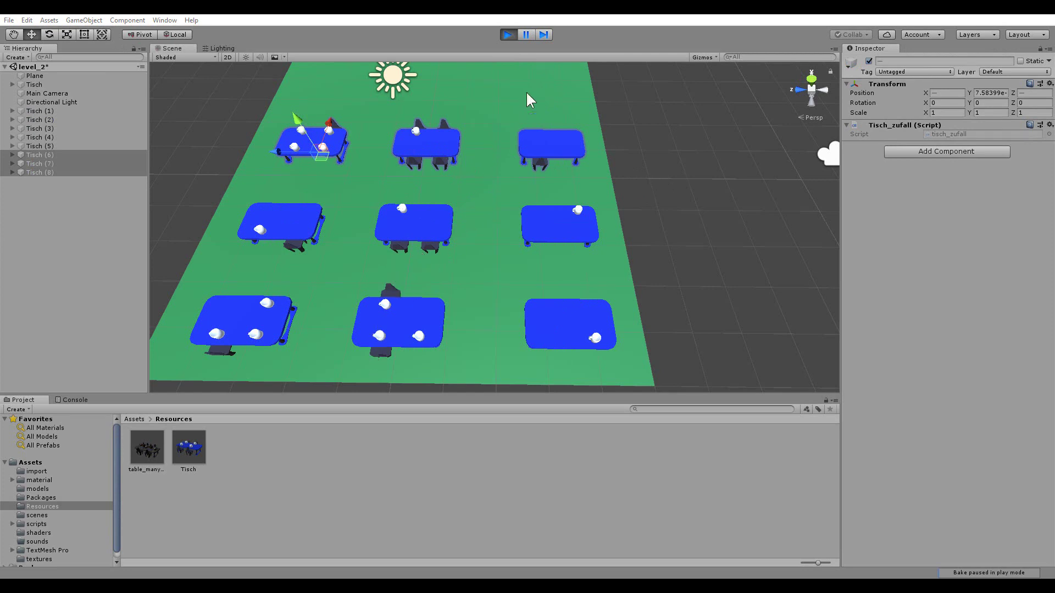
pyautogui.click(509, 35)
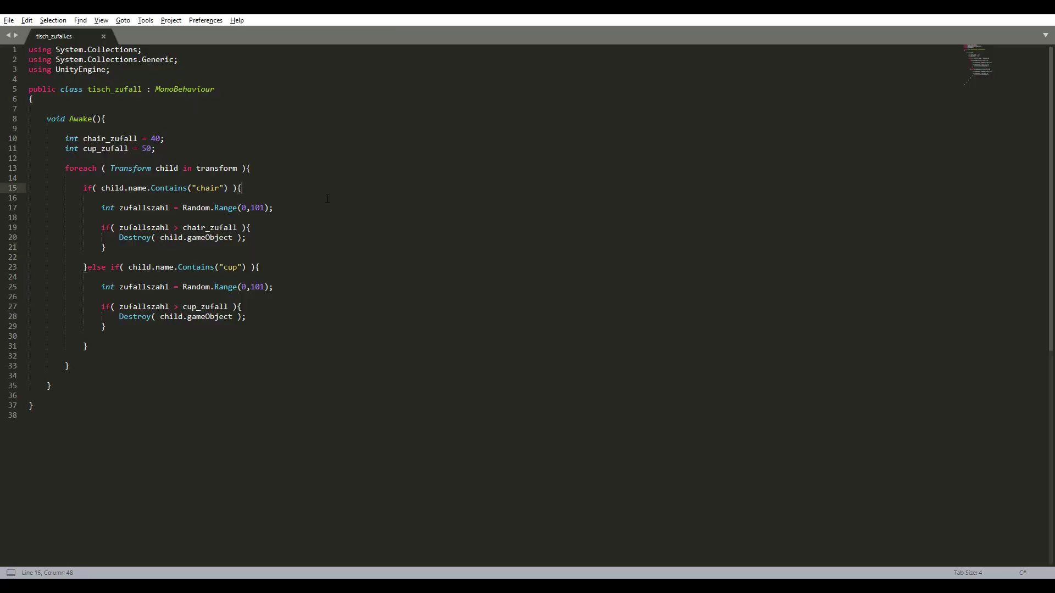
# - Frame the chair block with //##START Stuhl and //##ENDE Stuhl comment banners
pyautogui.hotkey('ctrl', 'shift', 'Return')
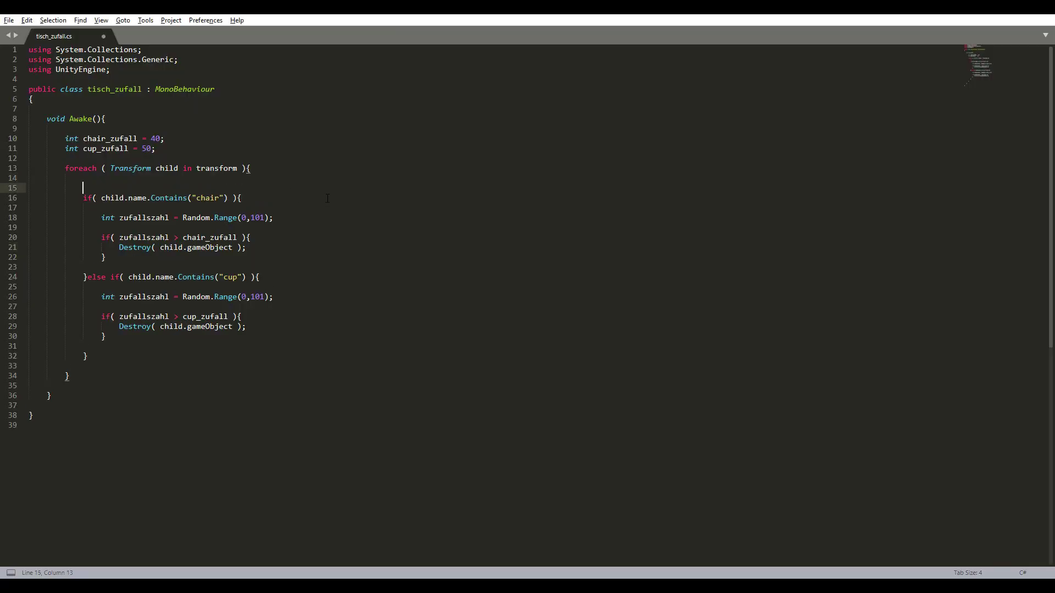
pyautogui.write('//##')
pyautogui.write('START')
pyautogui.write(' Stuhl')
pyautogui.write('###########################################')
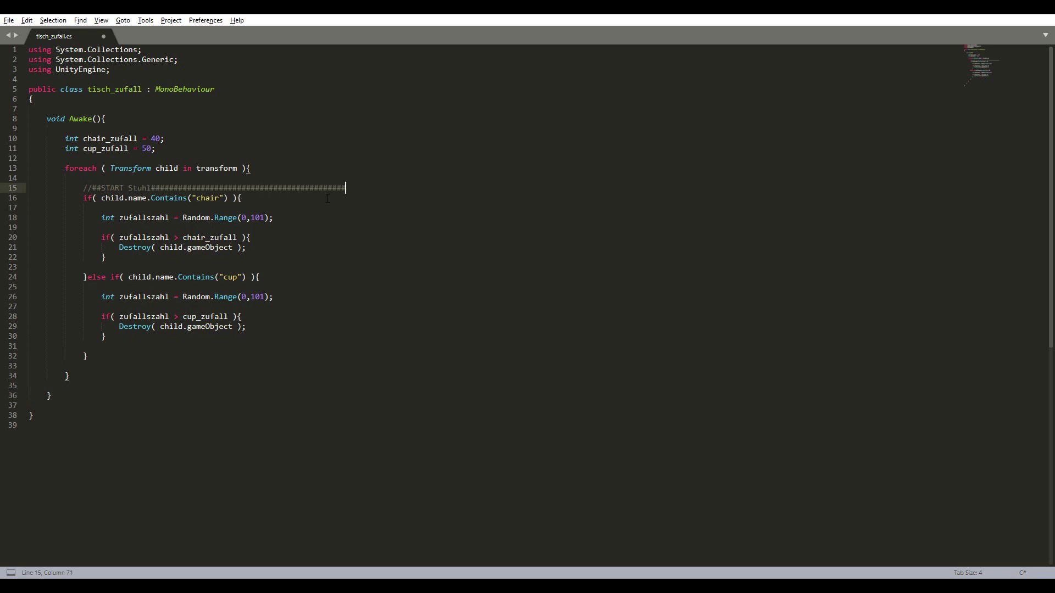
pyautogui.write('###')
pyautogui.hotkey('shift', 'Home')
pyautogui.hotkey('ctrl', 'c')
pyautogui.press('Down')
pyautogui.press('Down')
pyautogui.press('End')
pyautogui.press('Down')
pyautogui.press('Down')
pyautogui.press('Down')
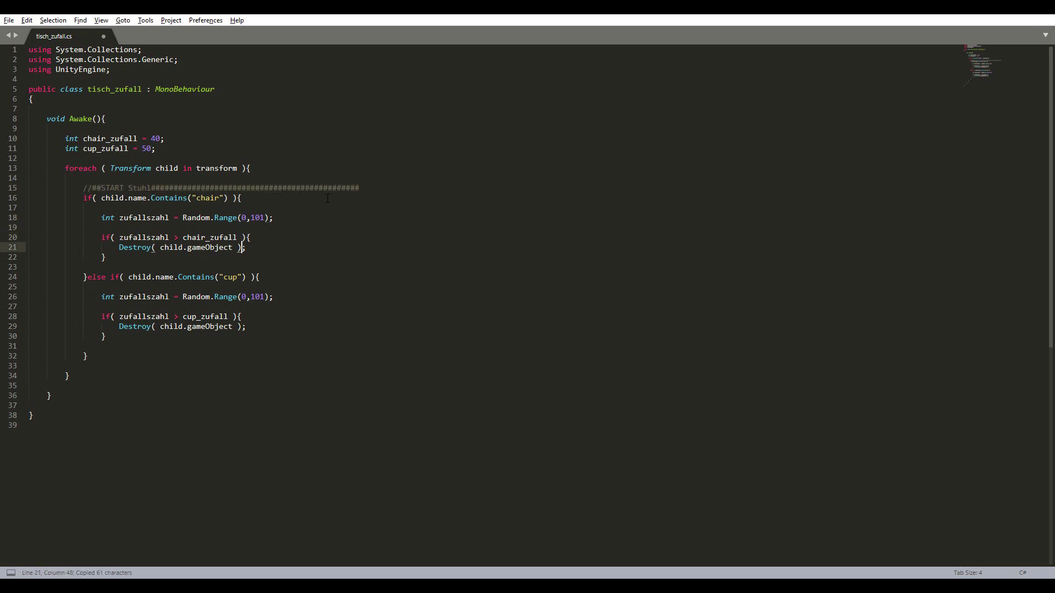
pyautogui.press('Down')
pyautogui.press('Down')
pyautogui.hotkey('ctrl', 'v')
pyautogui.press('Home')
pyautogui.press('Tab')
pyautogui.press('Tab')
pyautogui.press('Tab')
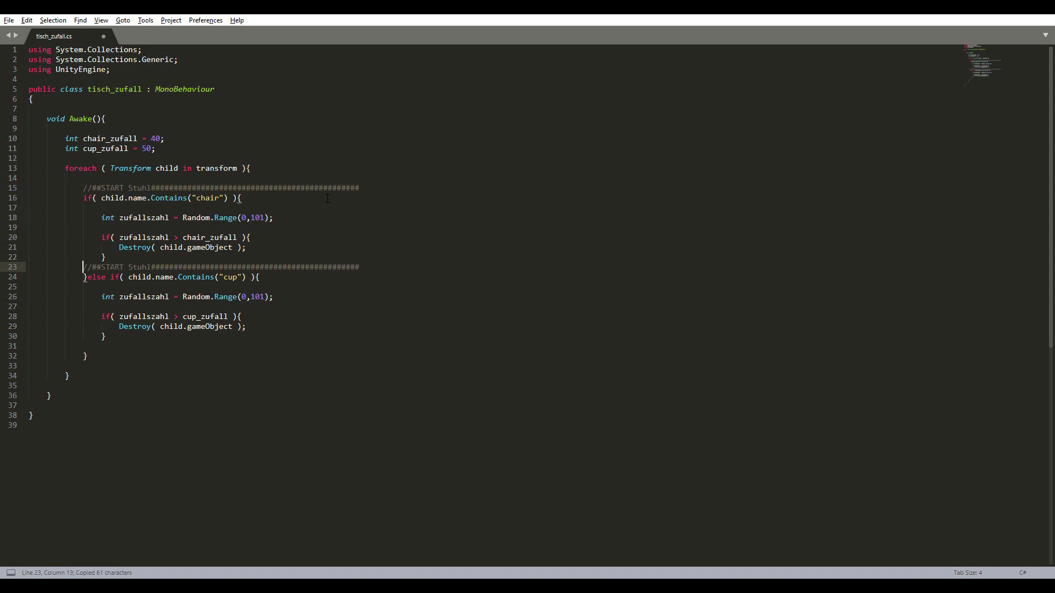
pyautogui.press('Right')
pyautogui.press('Right')
pyautogui.press('Right')
pyautogui.press('Right')
pyautogui.hotkey('ctrl', 'd')
pyautogui.write('ENDE')
pyautogui.press('End')
pyautogui.hotkey('shift', 'Home')
pyautogui.hotkey('ctrl', 'c')
# - Add a //##START Tasse banner above the cup block
pyautogui.press('End')
pyautogui.press('Return')
pyautogui.press('Return')
pyautogui.press('Tab')
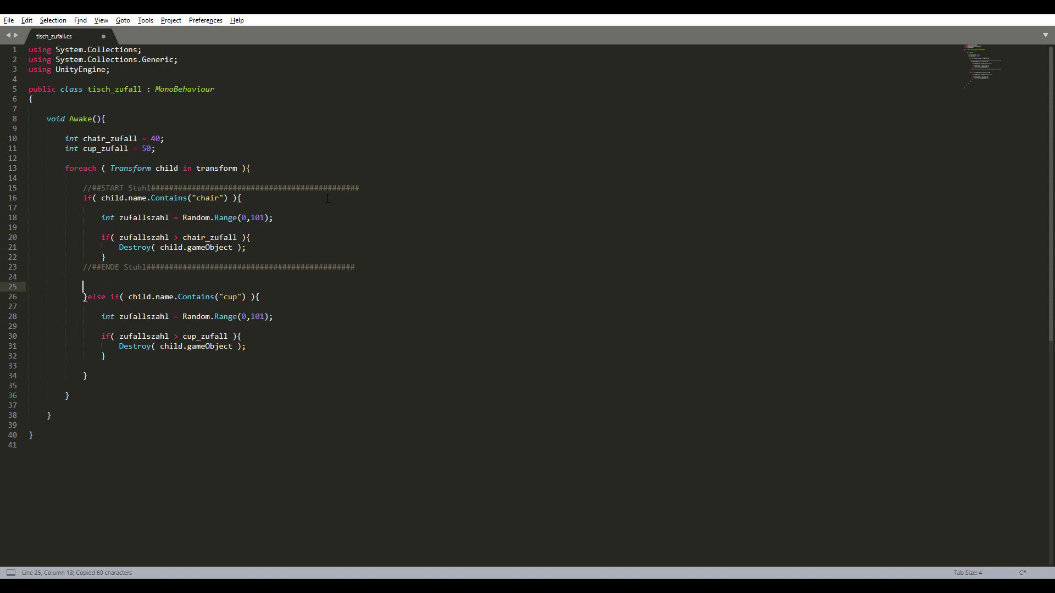
pyautogui.hotkey('ctrl', 'v')
pyautogui.hotkey('ctrl', 'Left')
pyautogui.hotkey('ctrl', 'Left')
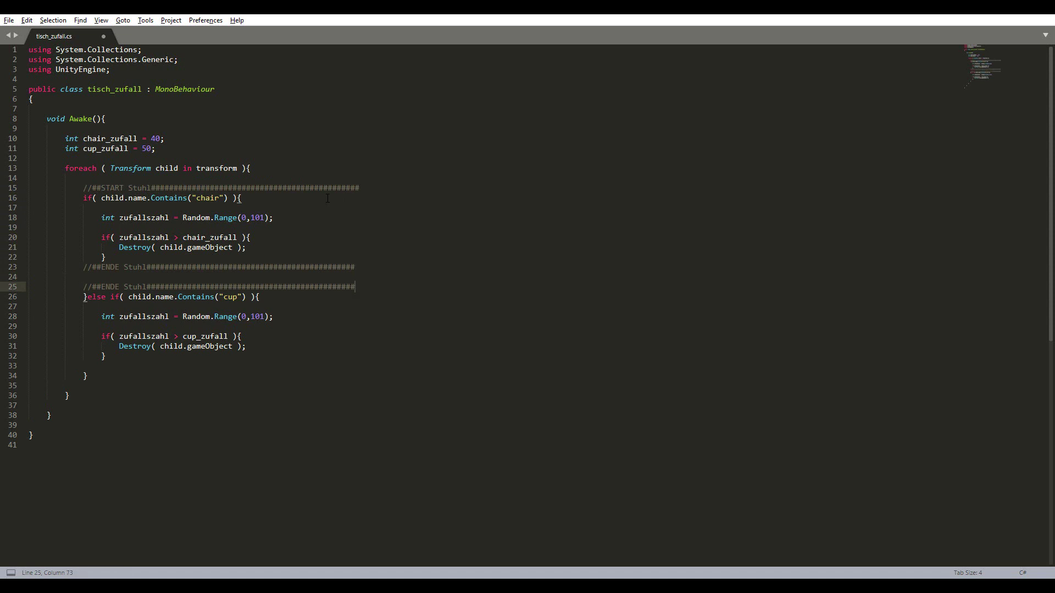
pyautogui.hotkey('ctrl', 'Left')
pyautogui.press('BackSpace')
pyautogui.press('BackSpace')
pyautogui.press('BackSpace')
pyautogui.write('STAER')
pyautogui.press('BackSpace')
pyautogui.press('BackSpace')
pyautogui.write('RT')
pyautogui.hotkey('ctrl', 'Right')
pyautogui.hotkey('ctrl', 'd')
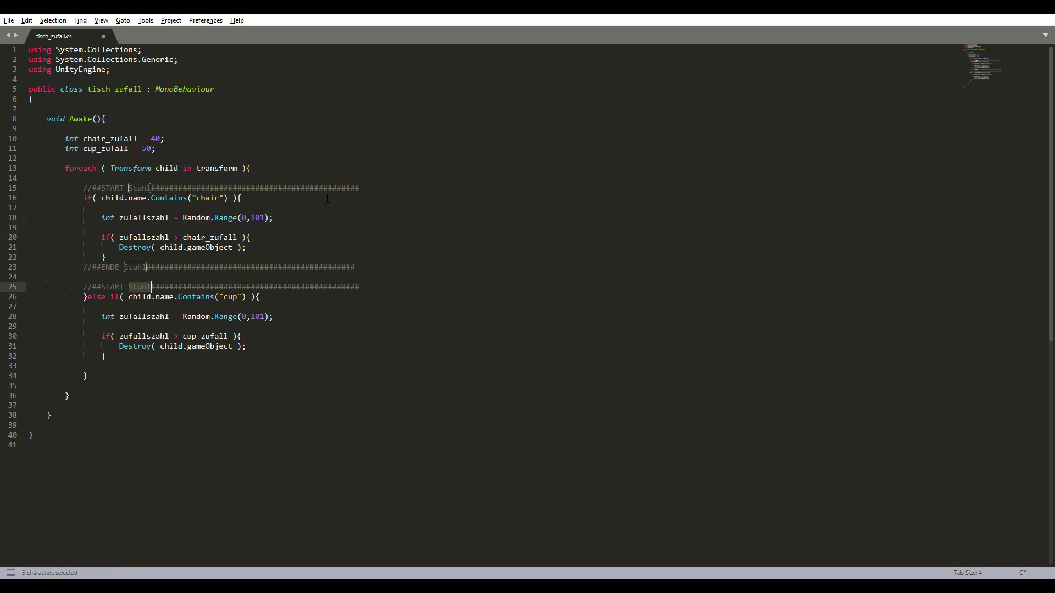
pyautogui.write('Tass')
pyautogui.write('e')
# - Add a matching //##ENDE Tasse banner after the cup block
pyautogui.press('End')
pyautogui.hotkey('shift', 'Home')
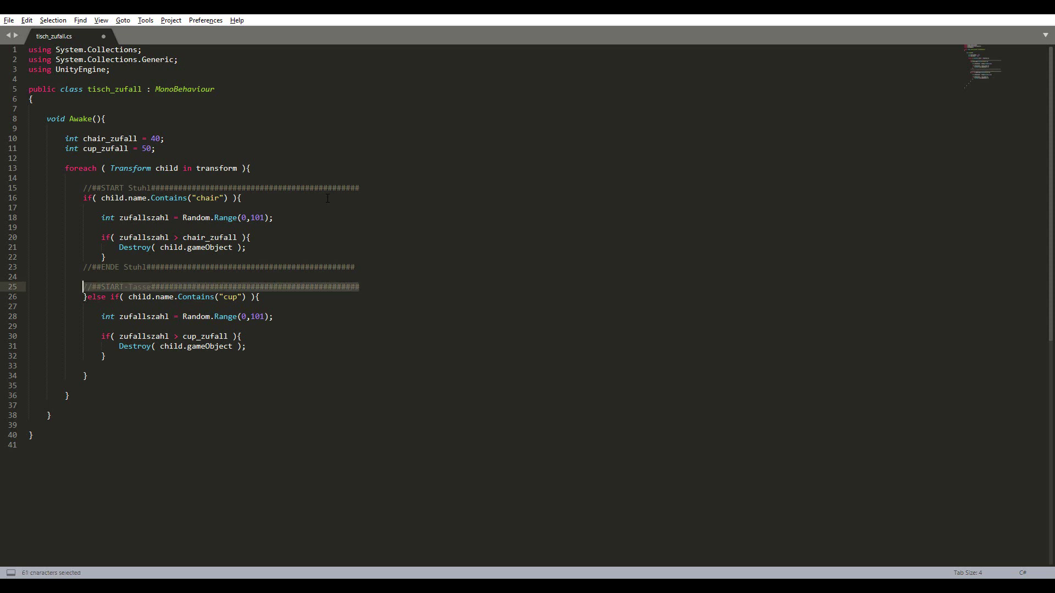
pyautogui.hotkey('ctrl', 'c')
pyautogui.press('Down')
pyautogui.press('Down')
pyautogui.press('Down')
pyautogui.press('Down')
pyautogui.press('End')
pyautogui.press('Down')
pyautogui.press('Down')
pyautogui.press('Down')
pyautogui.press('Return')
pyautogui.hotkey('ctrl', 'v')
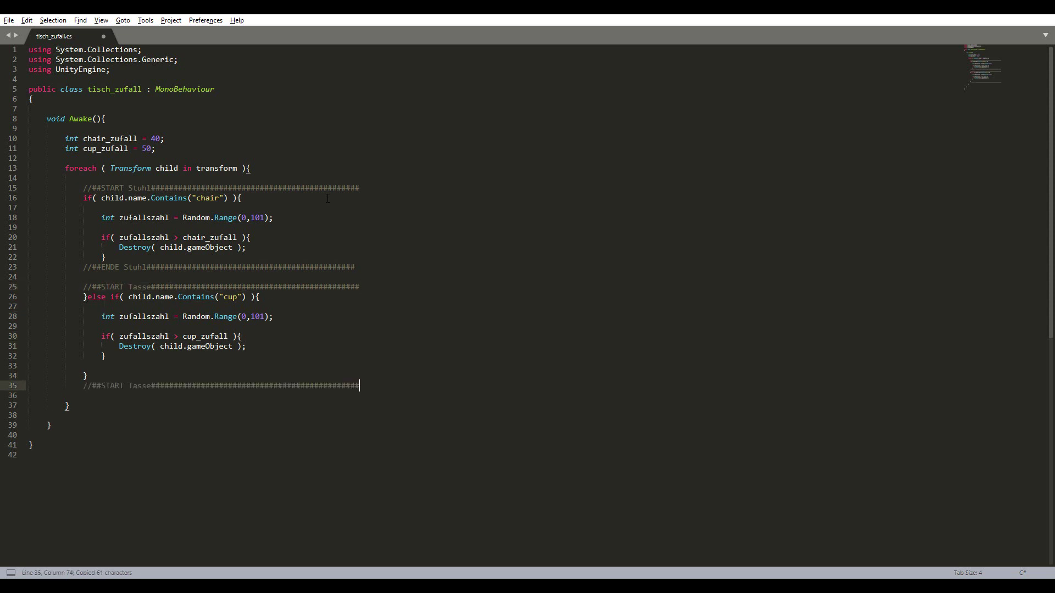
pyautogui.press('Home')
pyautogui.hotkey('ctrl', 'Right')
pyautogui.hotkey('ctrl', 'Right')
pyautogui.hotkey('ctrl', 'shift', 'Right')
pyautogui.write('ENDE')
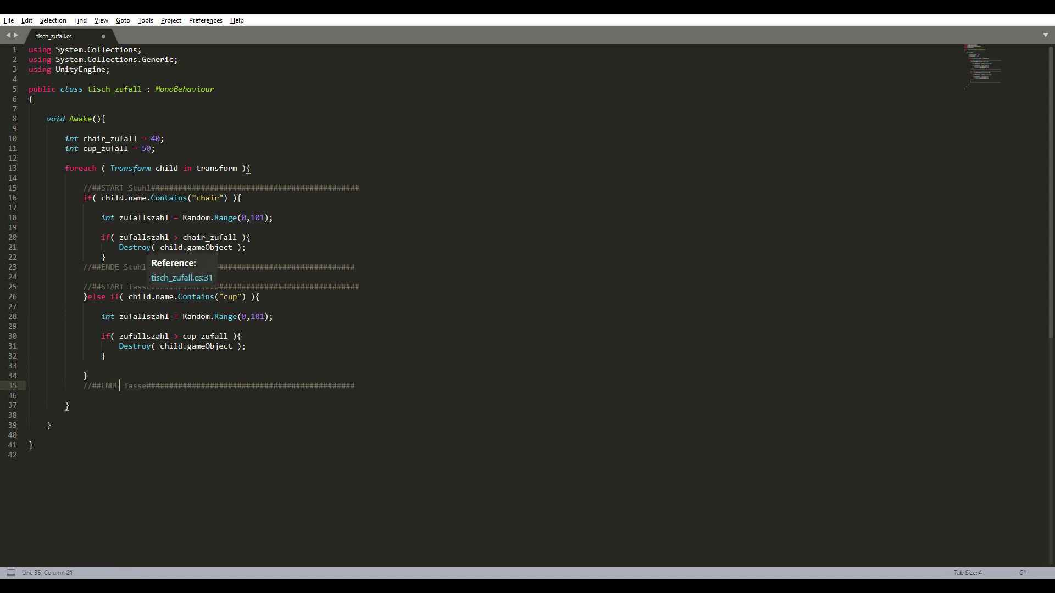
# - Add an else{ branch after the chair check and begin typing float x_zusatz inside it
pyautogui.click(139, 238)
pyautogui.click(155, 247)
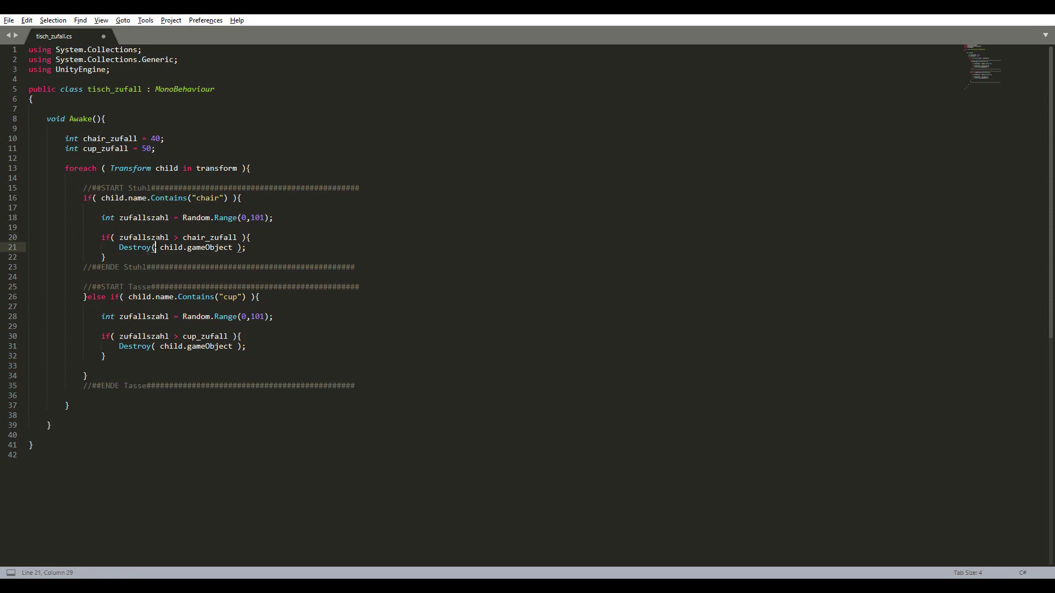
pyautogui.click(148, 257)
pyautogui.click(168, 247)
pyautogui.click(202, 237)
pyautogui.click(194, 256)
pyautogui.write('else{')
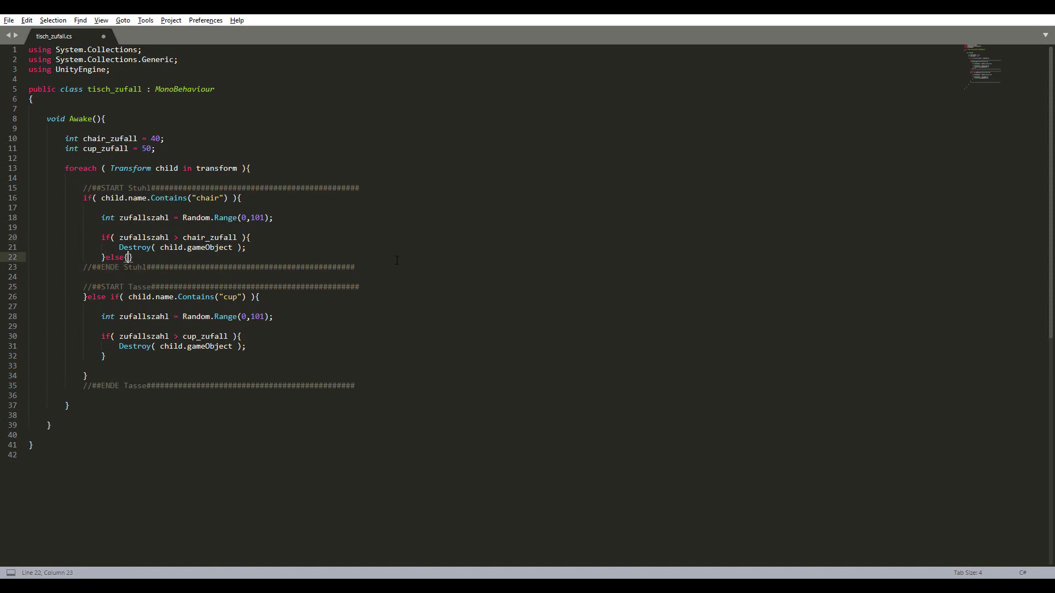
pyautogui.press('Return')
pyautogui.press('Return')
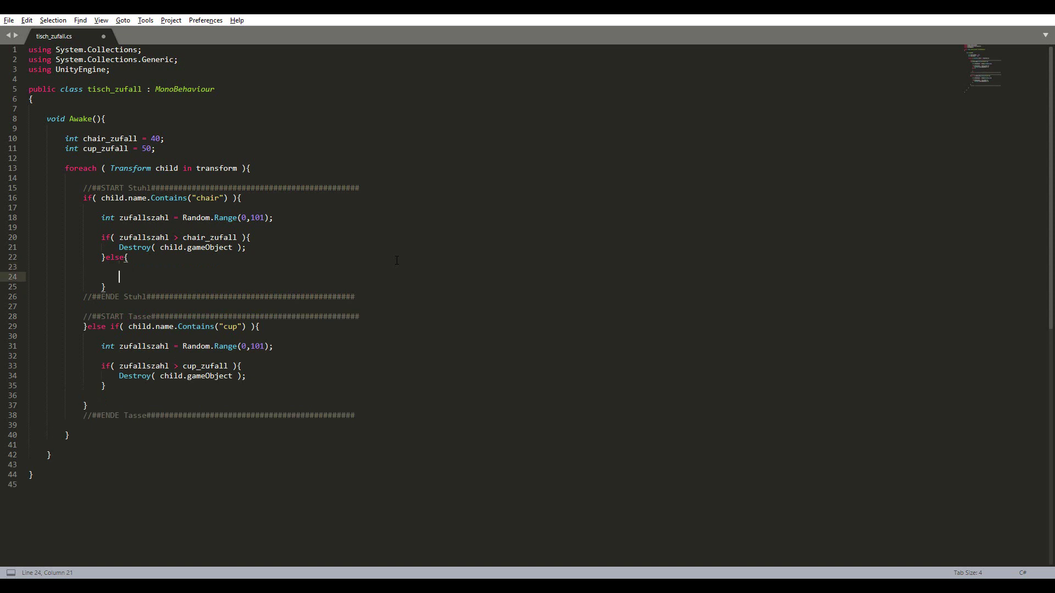
pyautogui.press('Up')
pyautogui.press('Return')
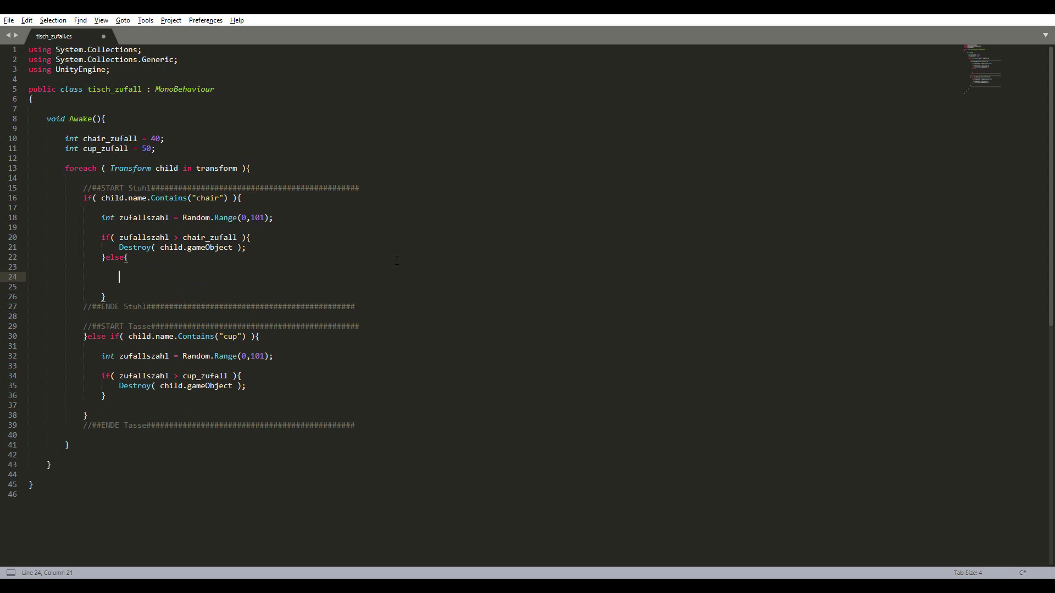
pyautogui.write('float')
pyautogui.write('x_zusatz = Rand')
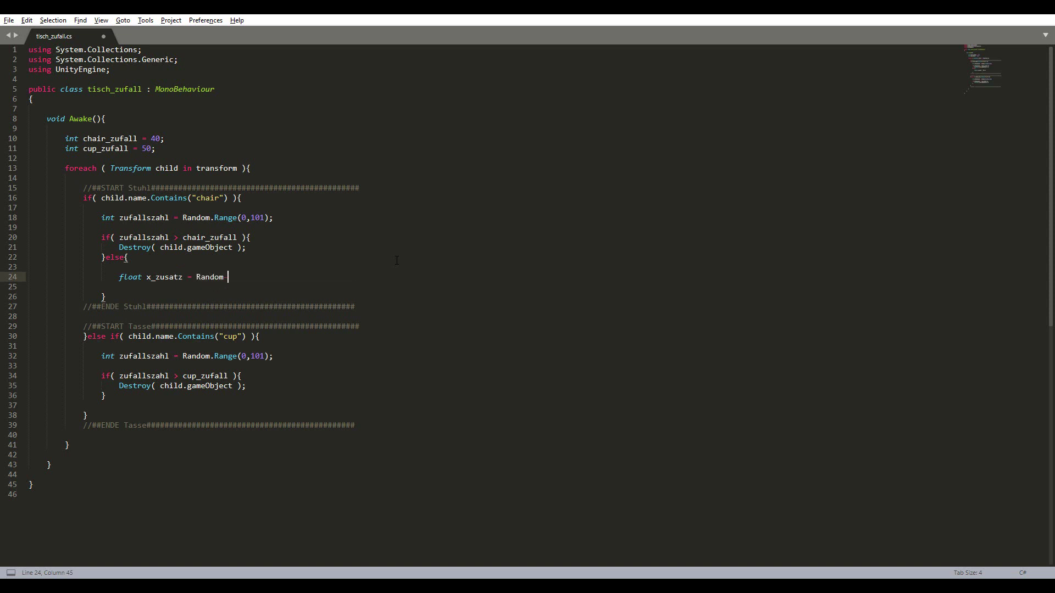
# - Complete line 24 as float x_zusatz = Random.Range( 0 , 0.25 ); with spaced arguments
pyautogui.press('BackSpace')
pyautogui.write('.Ran')
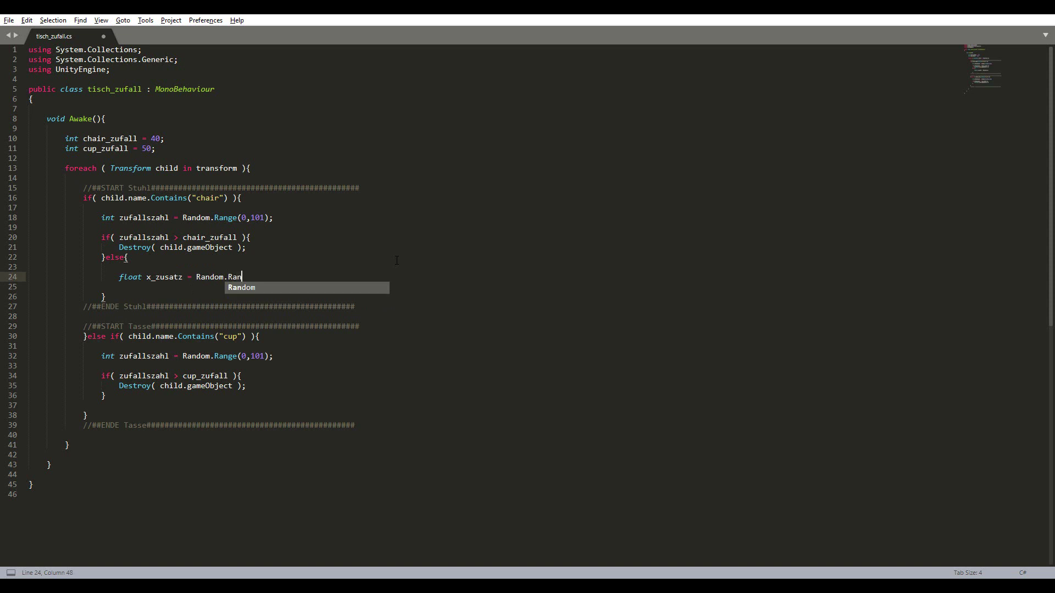
pyautogui.press('Tab')
pyautogui.write('();')
pyautogui.press('Left')
pyautogui.press('Left')
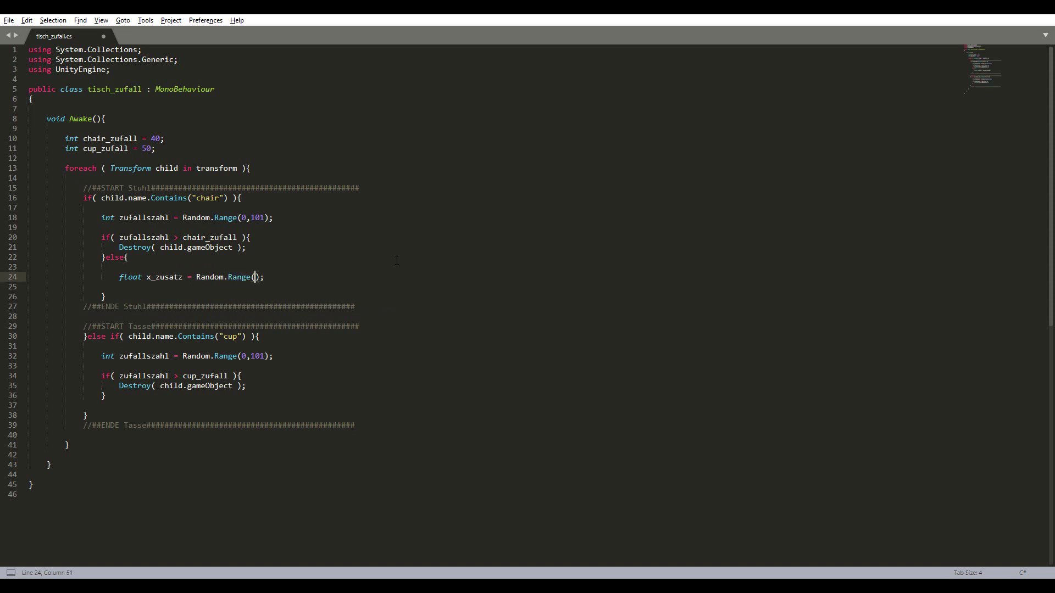
pyautogui.write('0,')
pyautogui.write('0,')
pyautogui.press('BackSpace')
pyautogui.write('.')
pyautogui.write('25')
pyautogui.press('Left')
pyautogui.press('Right')
pyautogui.press('Right')
pyautogui.press('space')
pyautogui.press('Left')
pyautogui.press('Left')
# - Duplicate the line on line 25 as z_zusatz and add blank lines after it
pyautogui.hotkey('shift', 'Home')
pyautogui.hotkey('ctrl', 'c')
pyautogui.press('End')
pyautogui.press('Return')
pyautogui.hotkey('ctrl', 'v')
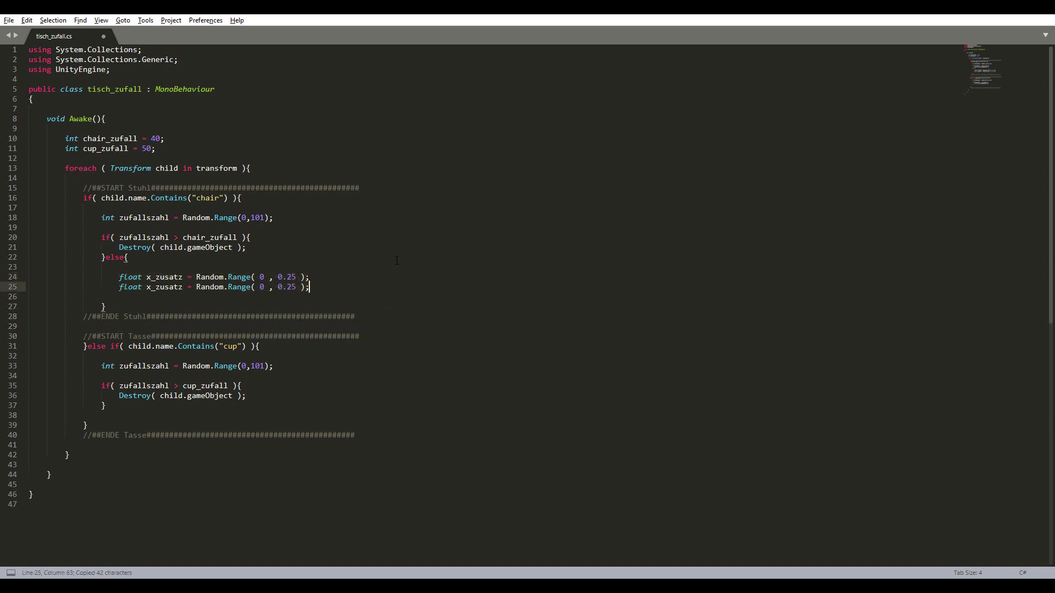
pyautogui.press('Left')
pyautogui.press('Left')
pyautogui.press('Left')
pyautogui.press('Left')
pyautogui.press('Left')
pyautogui.press('Delete')
pyautogui.write('z')
pyautogui.press('Return')
pyautogui.press('Return')
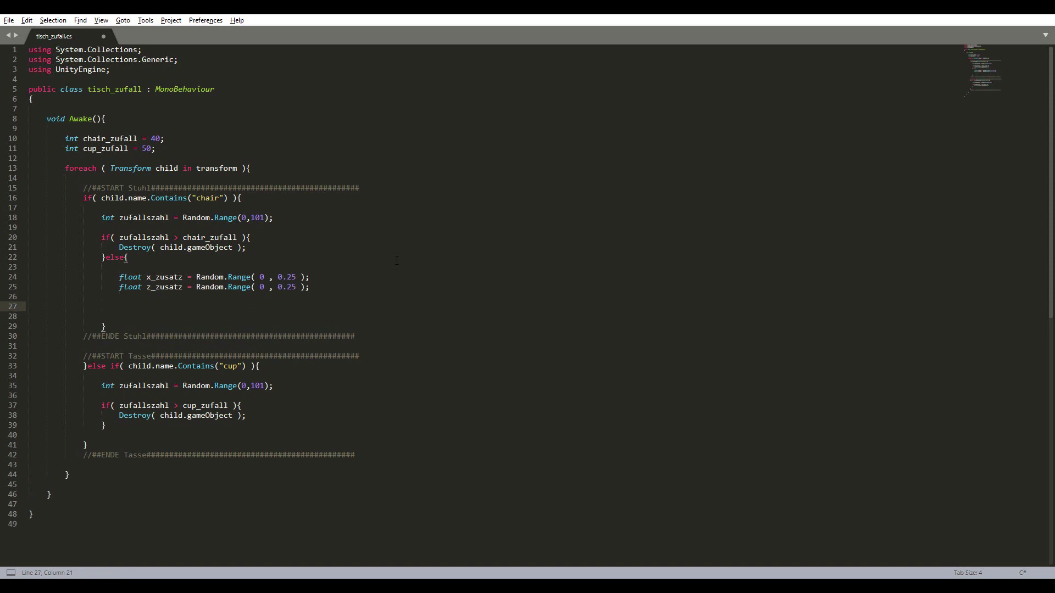
# - Write child.localPosition += new Vector3(x_zusatz,0,z_zusatz); on line 27 and save
pyautogui.write('child')
pyautogui.write('.lo')
pyautogui.write('calPo')
pyautogui.write('sition')
pyautogui.write('+= ')
pyautogui.write('new ')
pyautogui.write('Vector')
pyautogui.write('3()')
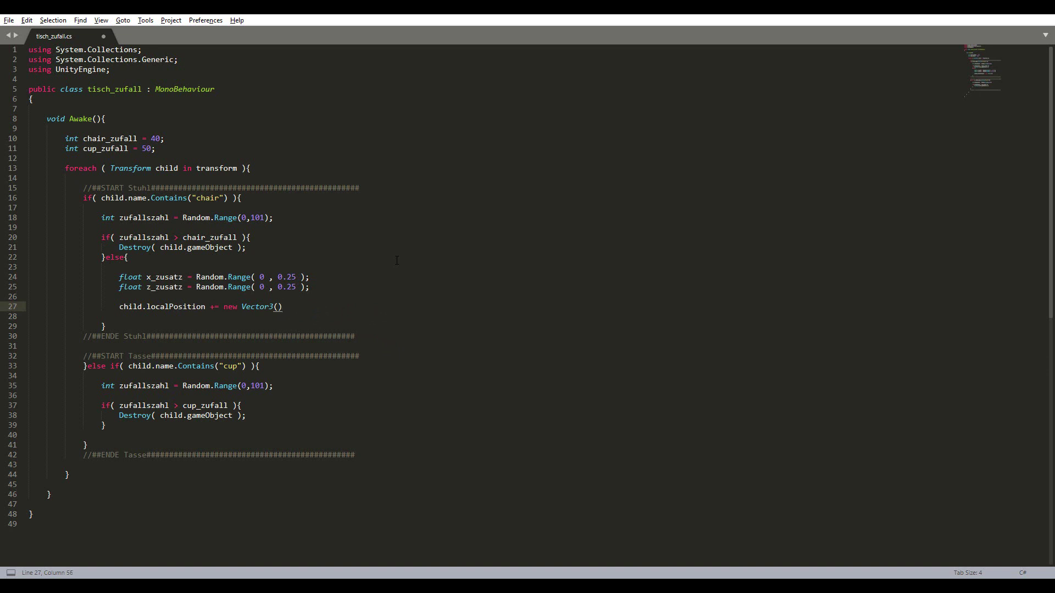
pyautogui.write('x')
pyautogui.write(',y,z')
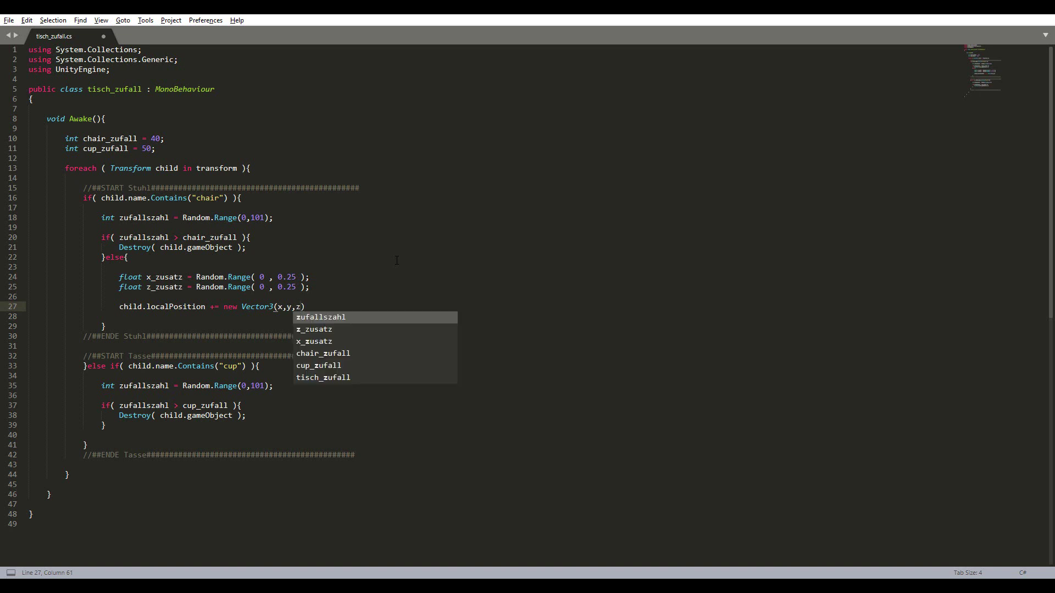
pyautogui.press('Left')
pyautogui.press('Left')
pyautogui.press('BackSpace')
pyautogui.write('0')
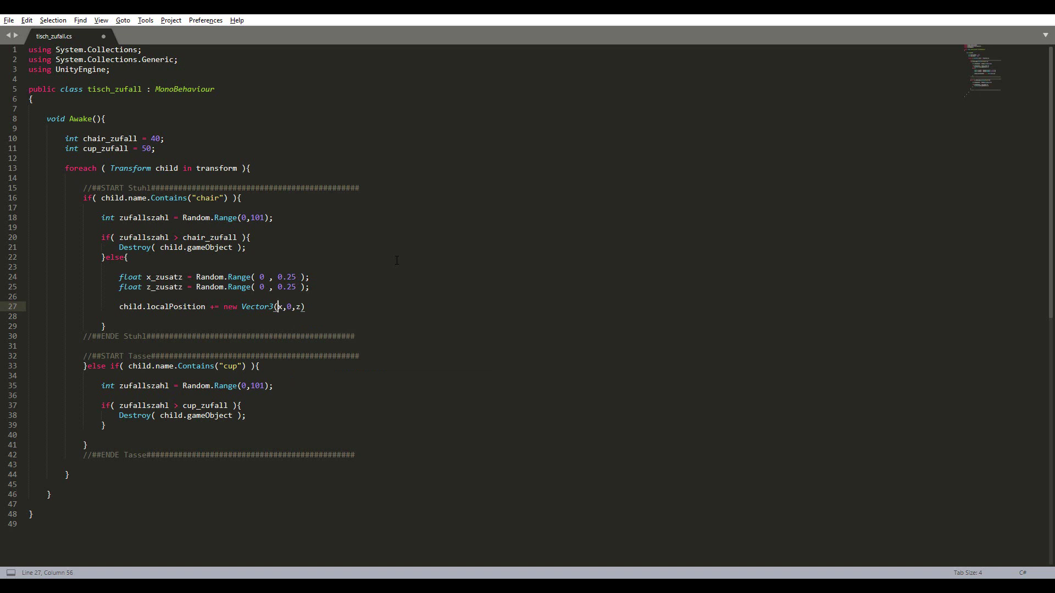
pyautogui.press('Right')
pyautogui.write('_')
pyautogui.press('Tab')
pyautogui.press('Right')
pyautogui.press('Right')
pyautogui.press('Right')
pyautogui.write('_')
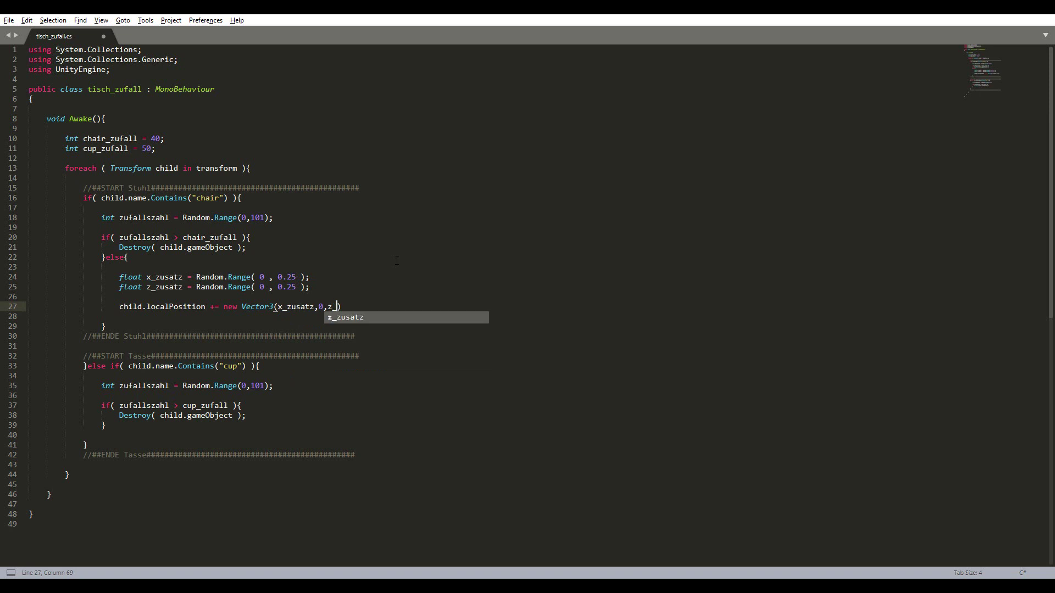
pyautogui.press('Tab')
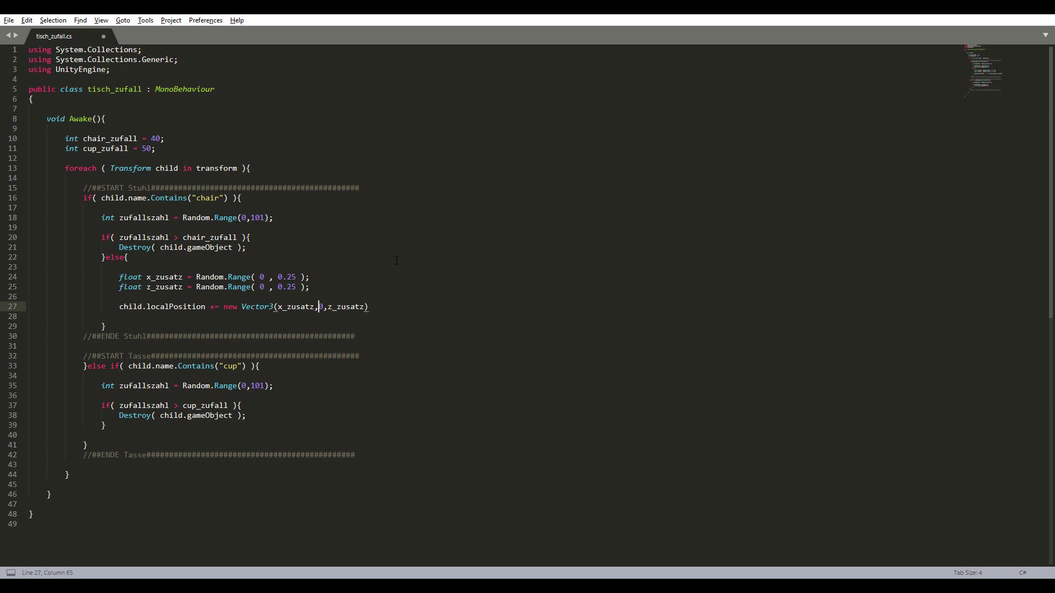
pyautogui.write(';')
pyautogui.hotkey('ctrl', 's')
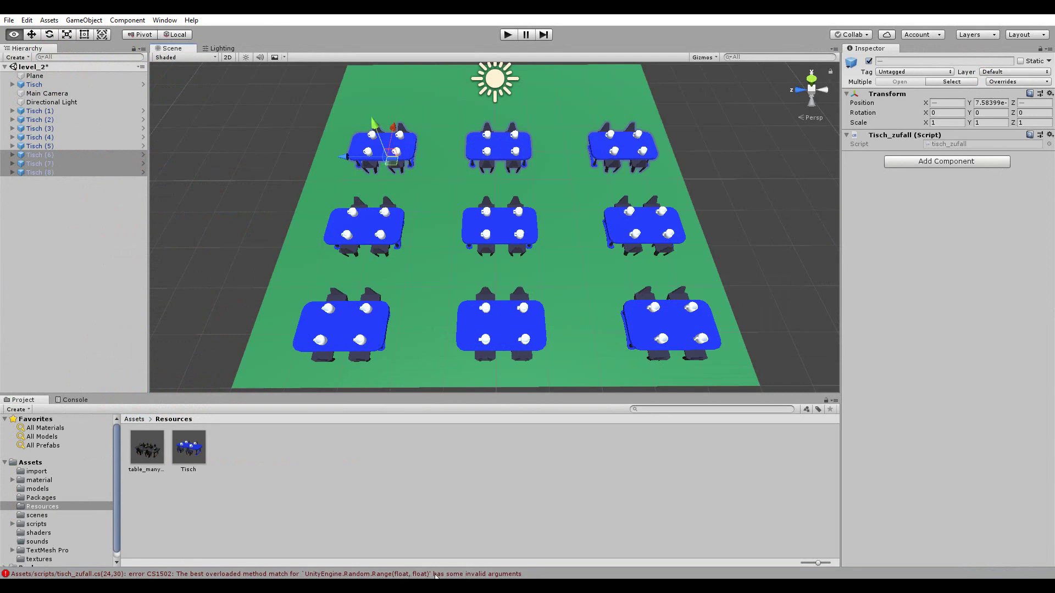
# - Back in Sublime Text, change the lower bound of both Range calls to 0F
pyautogui.hotkey('alt', 'Tab')
pyautogui.hotkey('alt', 'Tab')
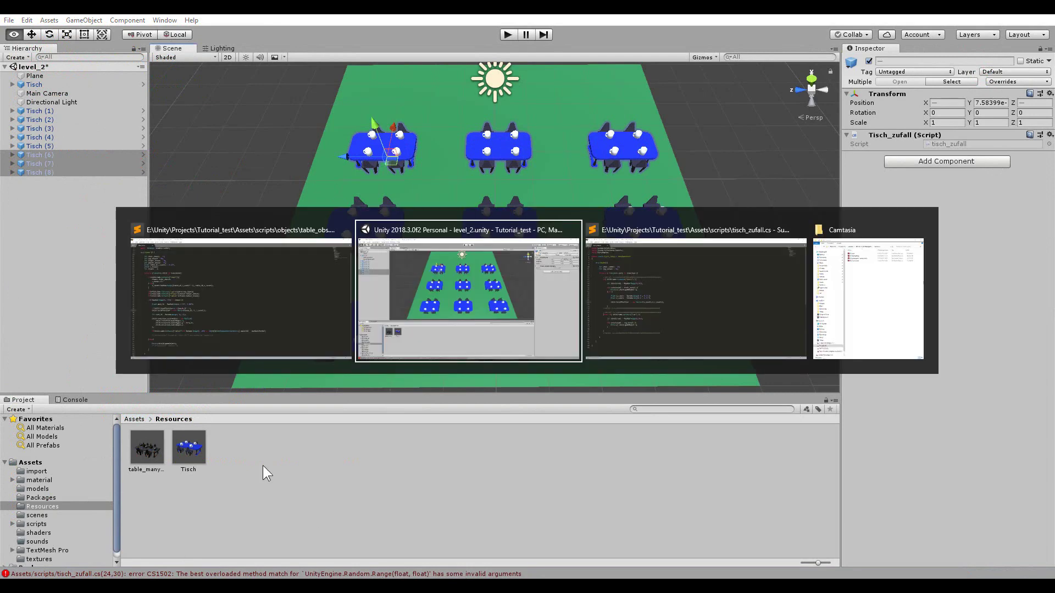
pyautogui.hotkey('alt', 'Tab')
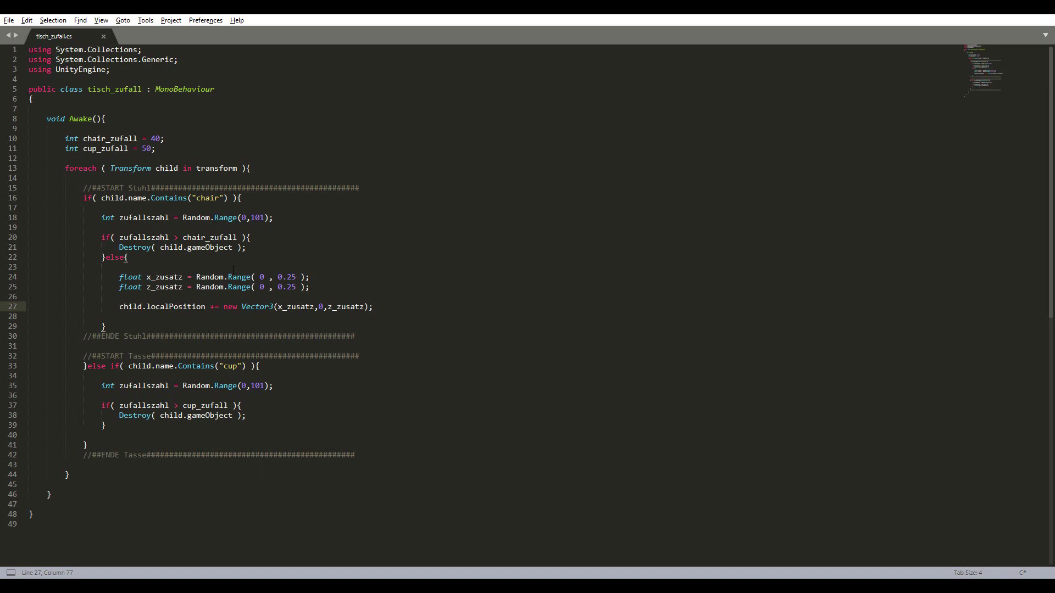
pyautogui.hotkey('ctrl', 'z')
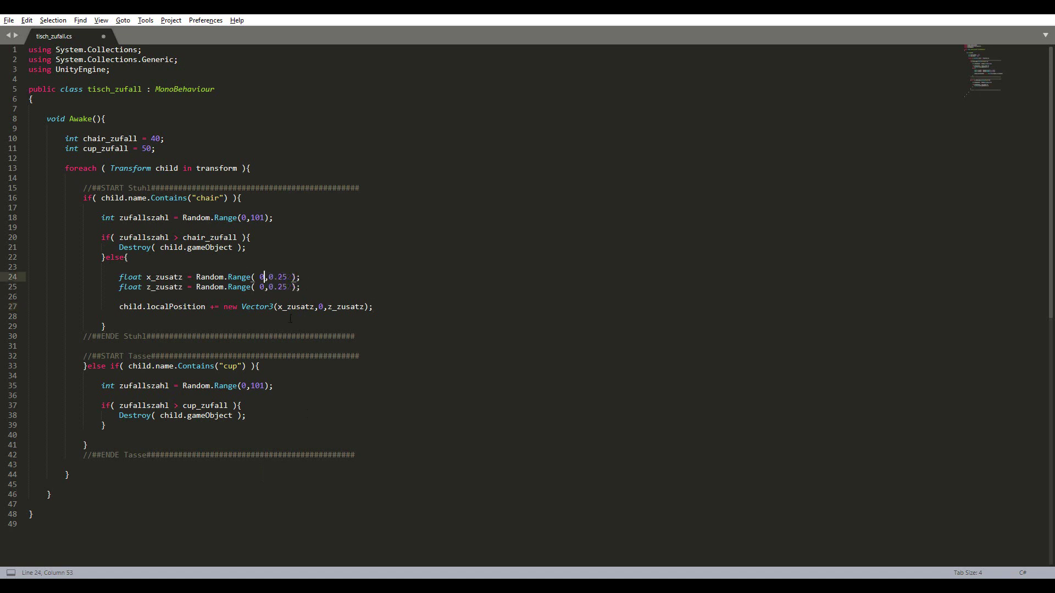
pyautogui.write('F')
pyautogui.press('Down')
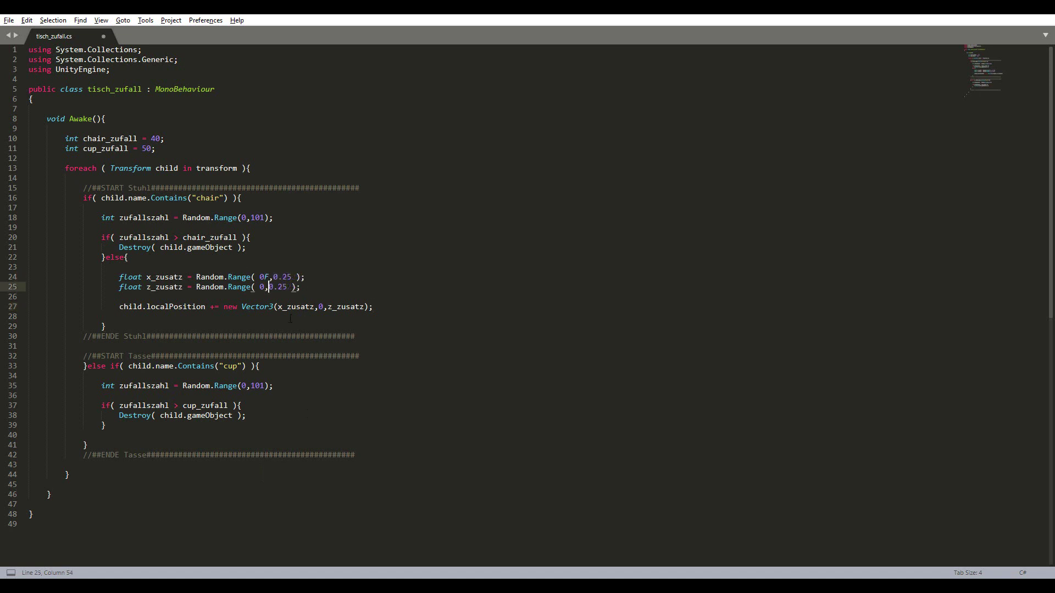
pyautogui.press('Left')
pyautogui.write('F')
pyautogui.press('Right')
# - Change the upper bound on both lines to 0.25F, save, and return to Unity
pyautogui.press('Right')
pyautogui.press('Right')
pyautogui.write('F')
pyautogui.press('Up')
pyautogui.press('Left')
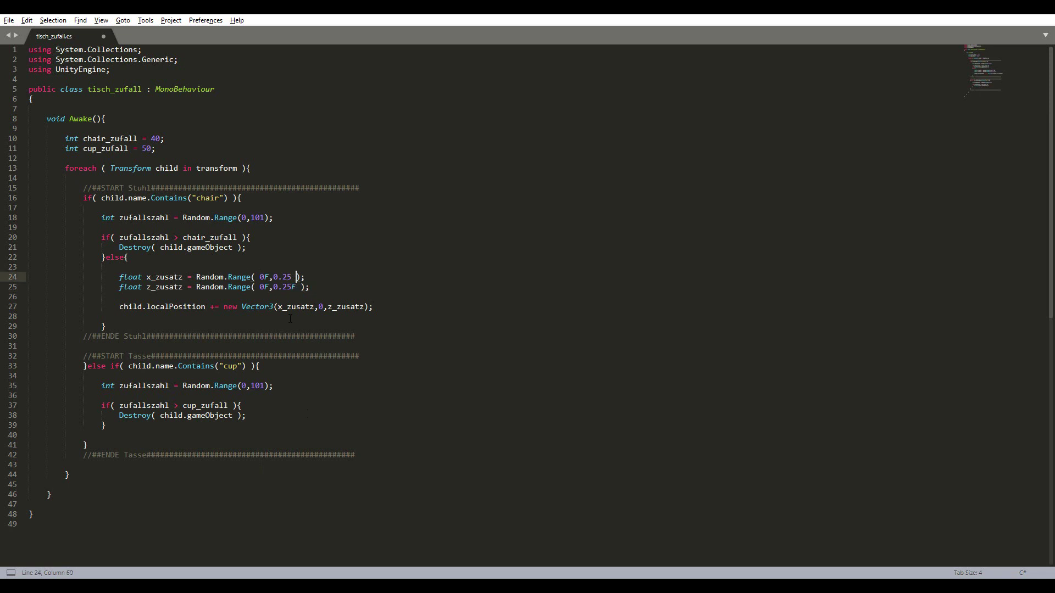
pyautogui.write('F')
pyautogui.press('Left')
pyautogui.press('Left')
pyautogui.press('Left')
pyautogui.press('Down')
pyautogui.press('Right')
pyautogui.press('Right')
pyautogui.hotkey('ctrl', 's')
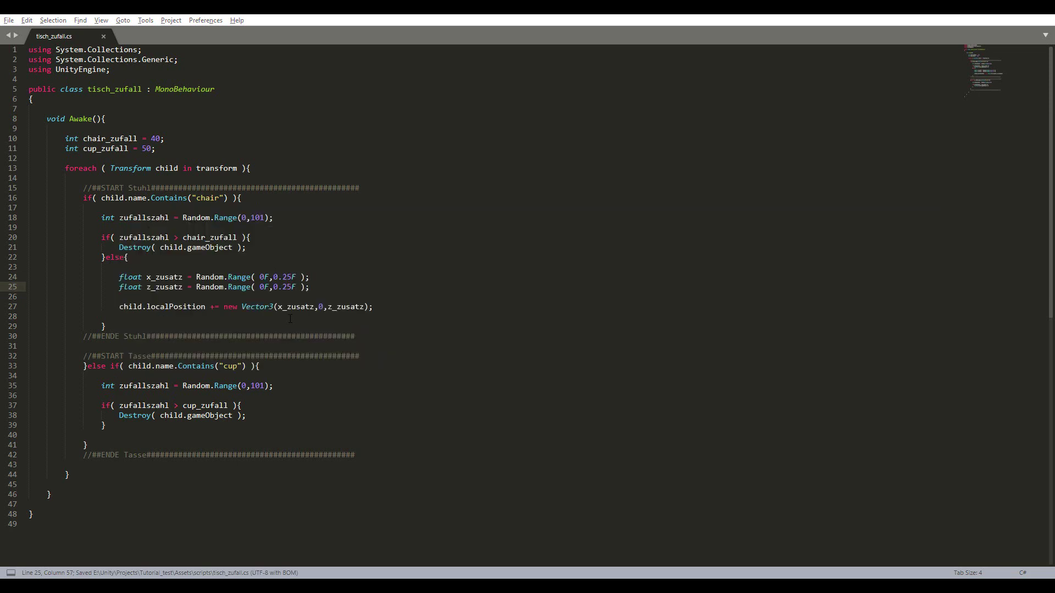
pyautogui.hotkey('alt', 'Tab')
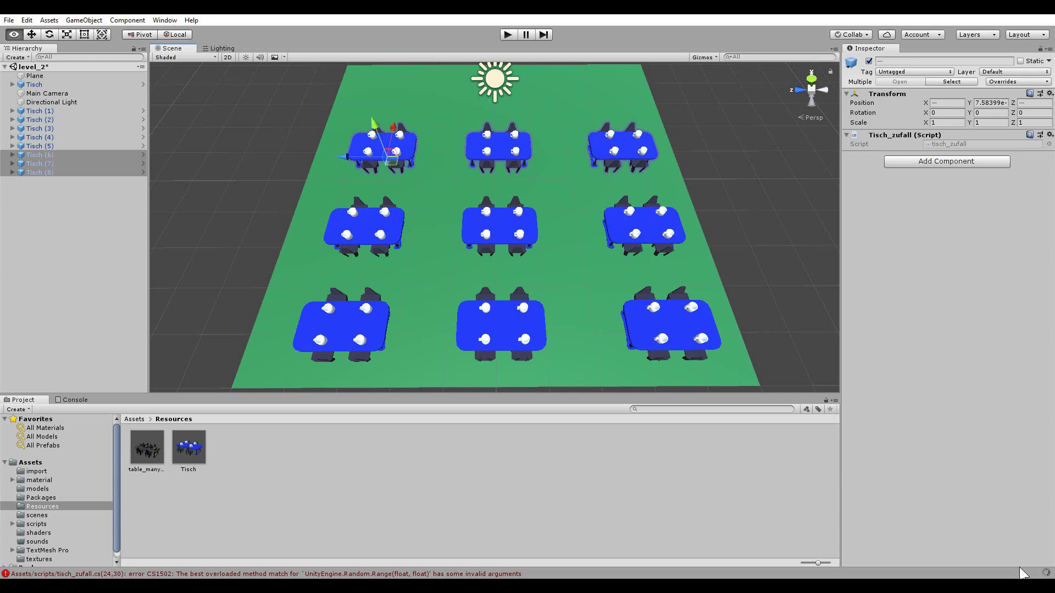
# - Play the scene with the Console shown, fly around the tables, and select a remaining chair
pyautogui.click(73, 402)
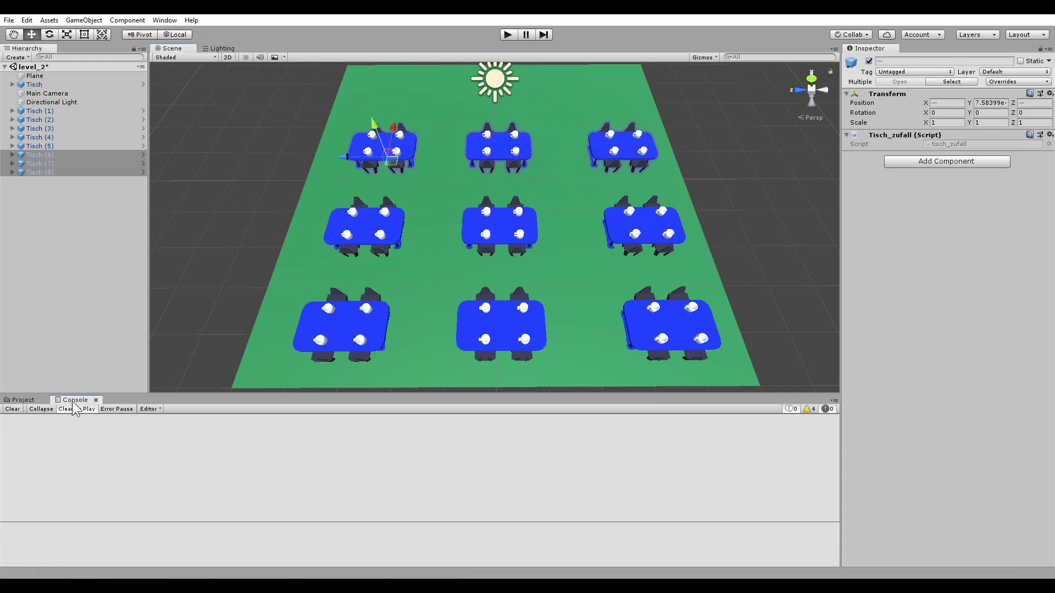
pyautogui.click(509, 34)
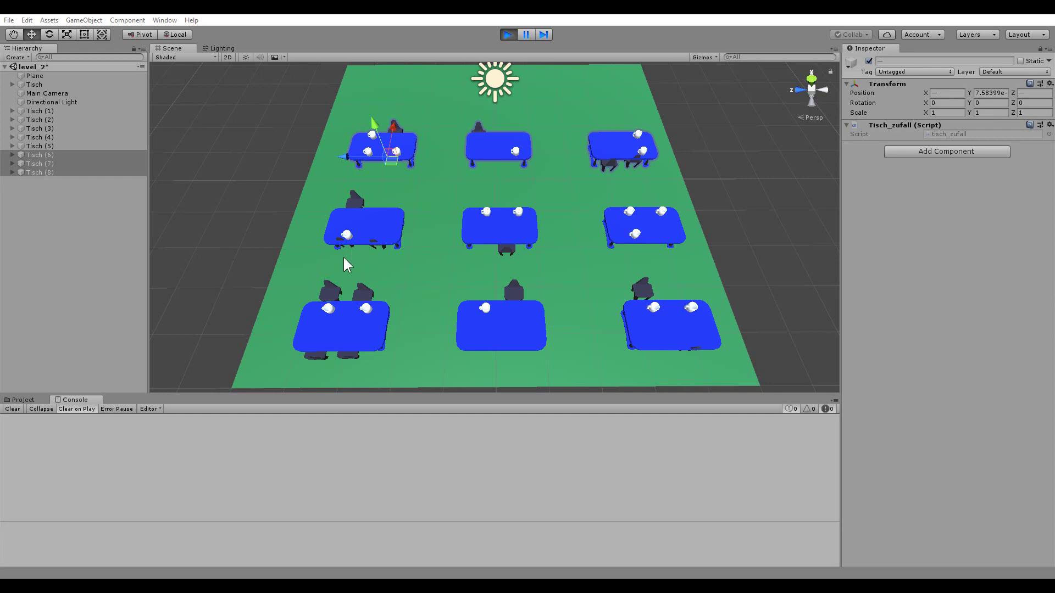
pyautogui.moveTo(344, 259)
pyautogui.mouseDown(button='right')
pyautogui.moveTo(533, 207)
pyautogui.moveTo(447, 226)
pyautogui.mouseUp(button='right')
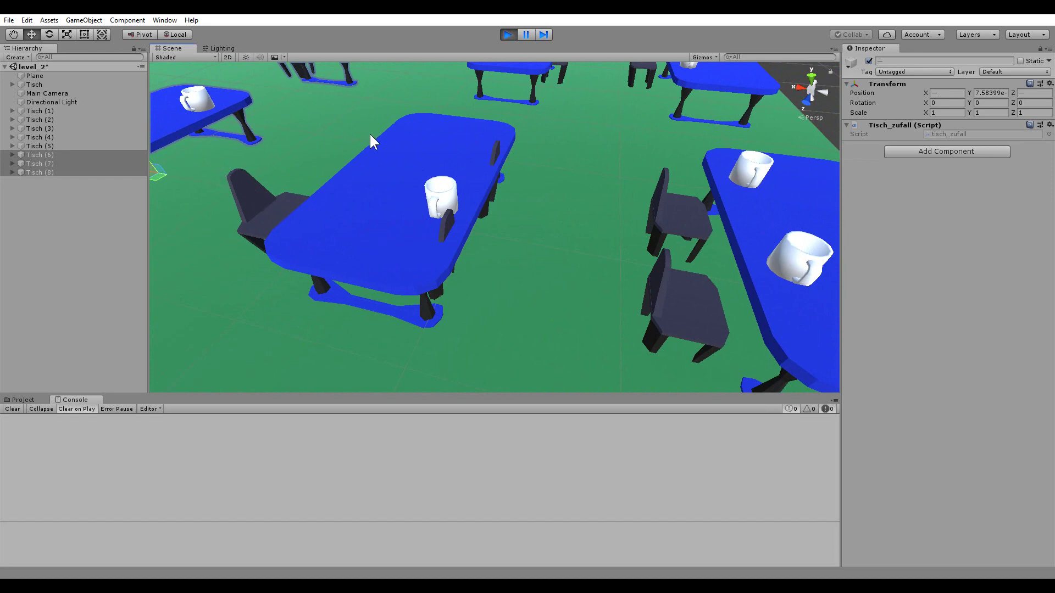
pyautogui.moveTo(373, 202); pyautogui.dragTo(427, 248, button='right')
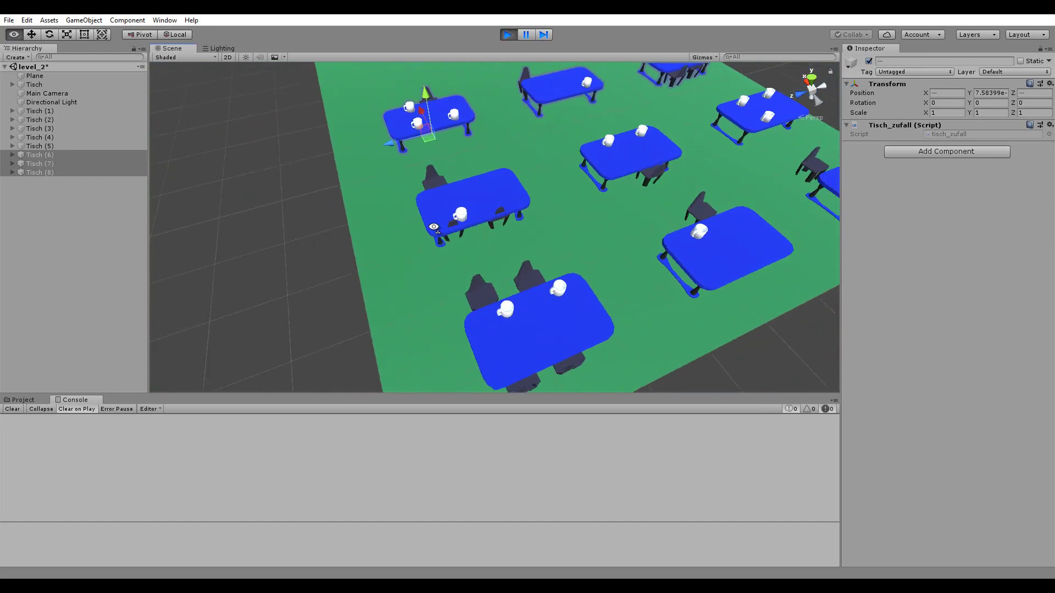
pyautogui.click(454, 262)
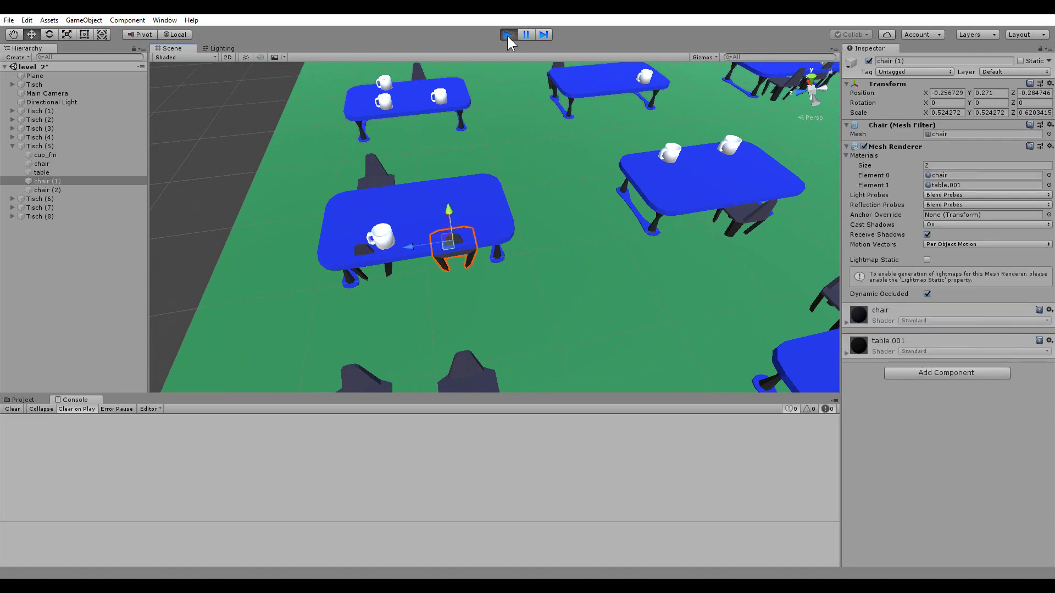
pyautogui.hotkey('alt', 'Tab')
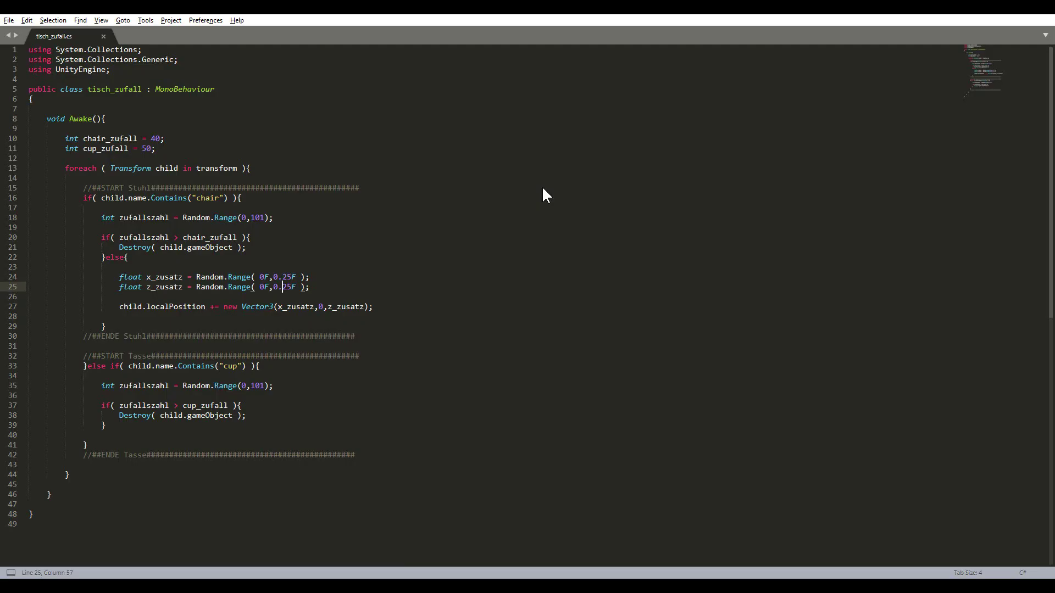
# - Insert two blank lines at the top of the chair else-block, then switch to Unity
pyautogui.press('Up')
pyautogui.press('Up')
pyautogui.press('Tab')
pyautogui.press('Return')
pyautogui.press('Return')
pyautogui.press('Up')
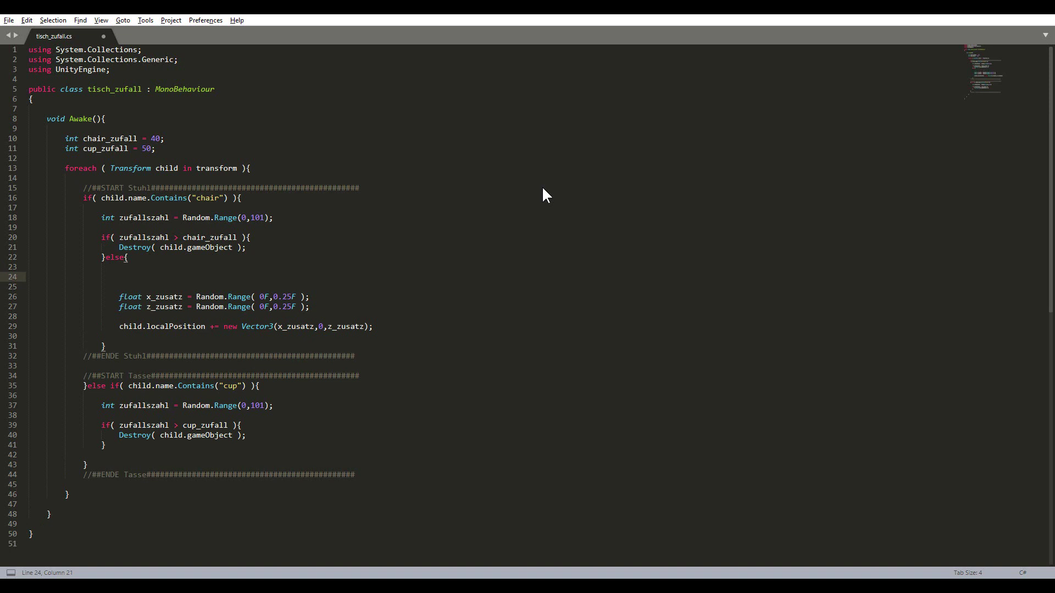
pyautogui.hotkey('alt', 'Tab')
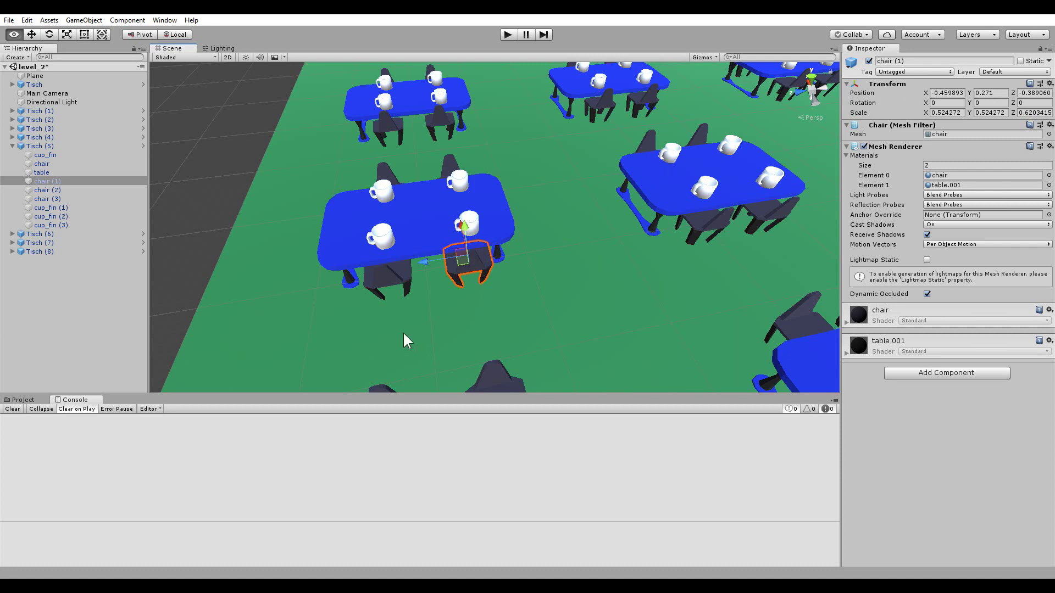
# - Select Tisch (5)'s front-left, back-left, back-right and front-right chairs to compare their Transforms
pyautogui.click(383, 275)
pyautogui.click(386, 272)
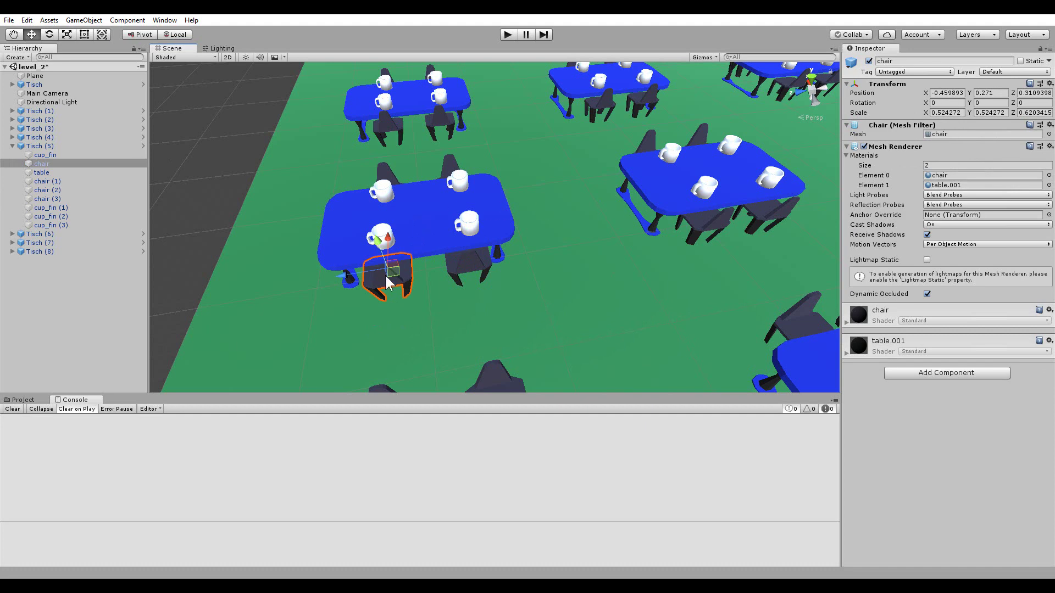
pyautogui.click(388, 173)
pyautogui.click(387, 170)
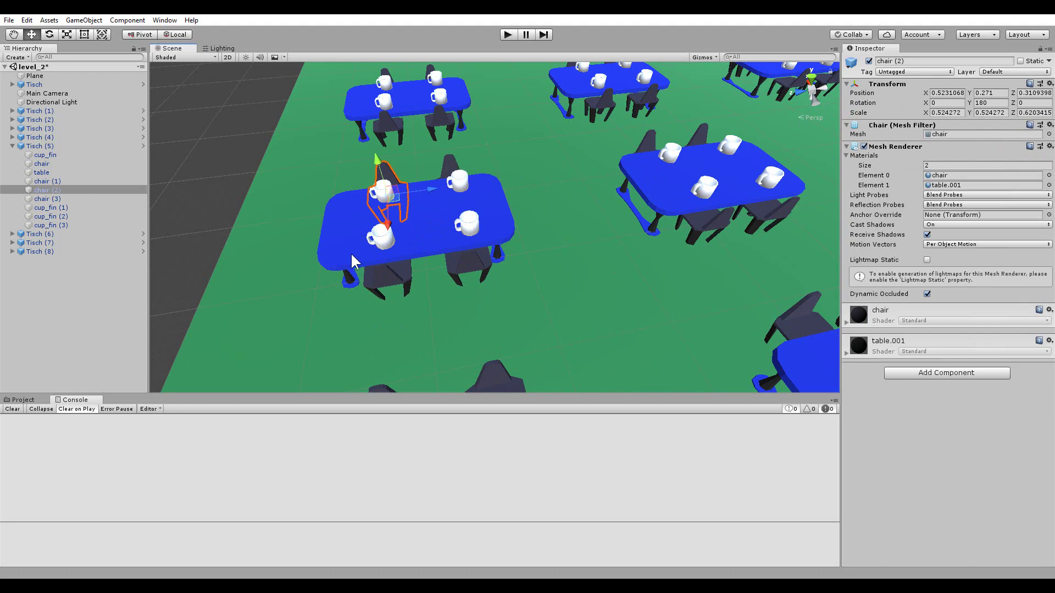
pyautogui.click(453, 163)
pyautogui.click(449, 162)
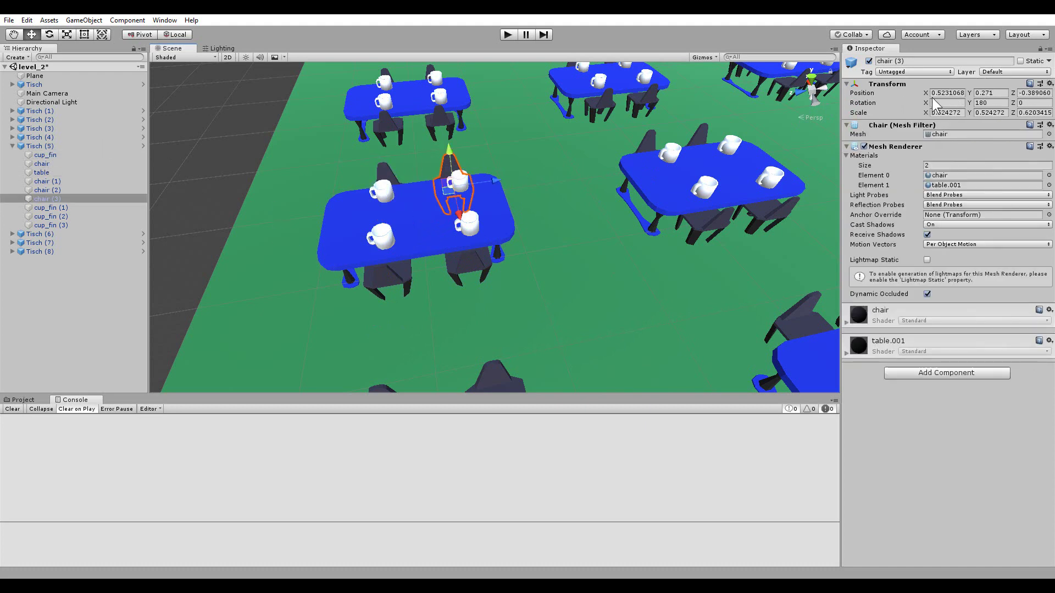
pyautogui.click(474, 256)
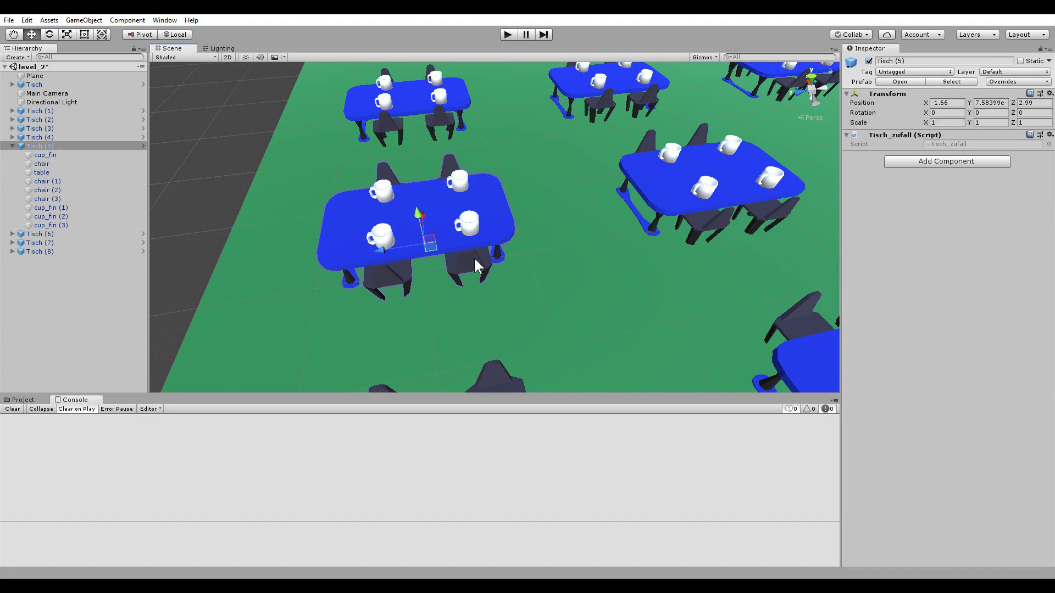
pyautogui.click(470, 258)
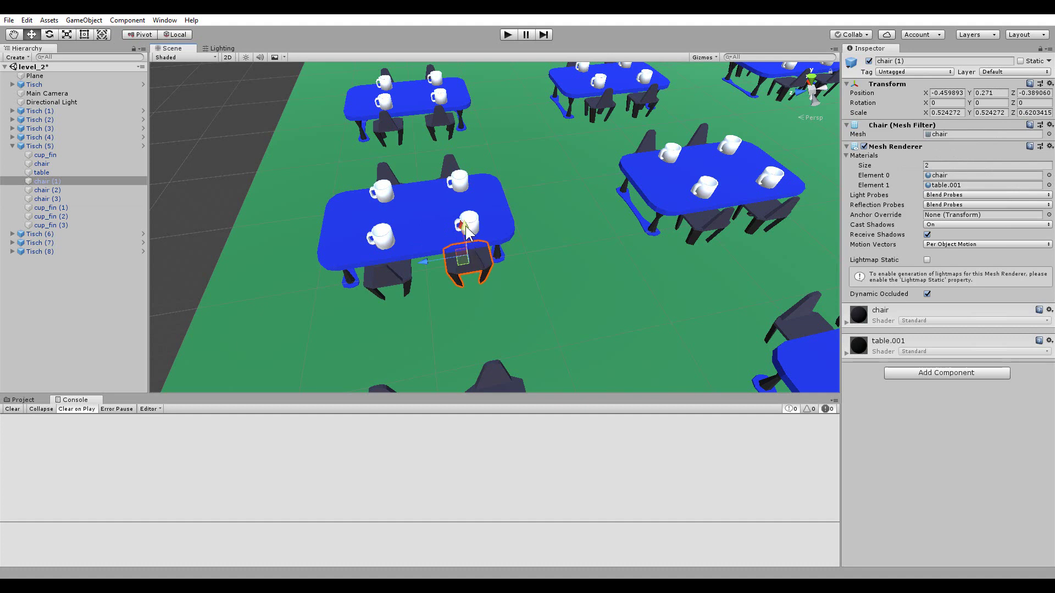
pyautogui.hotkey('alt', 'Tab')
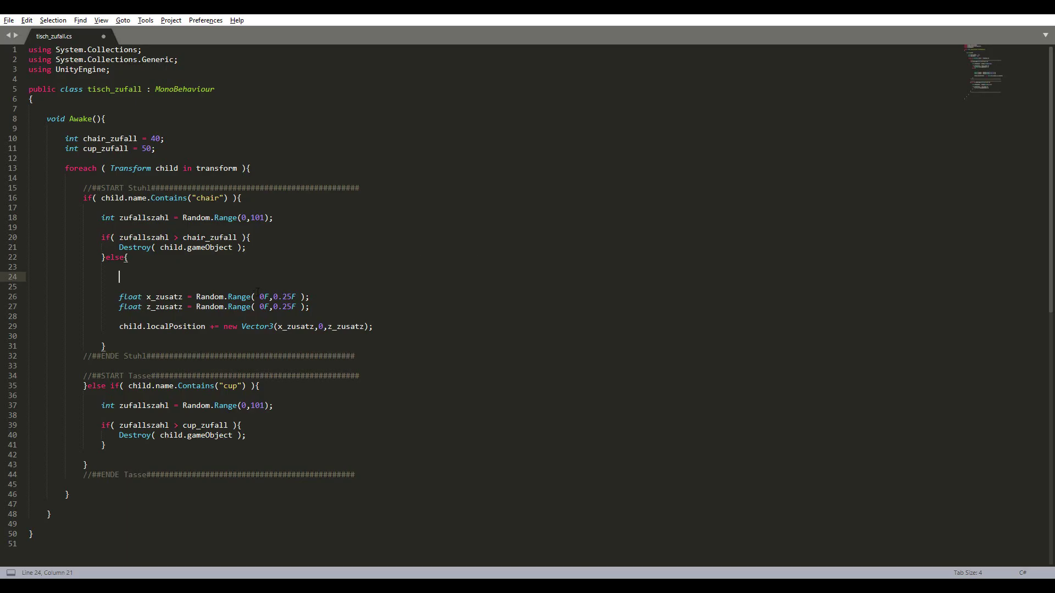
pyautogui.click(297, 327)
pyautogui.doubleClick(289, 327)
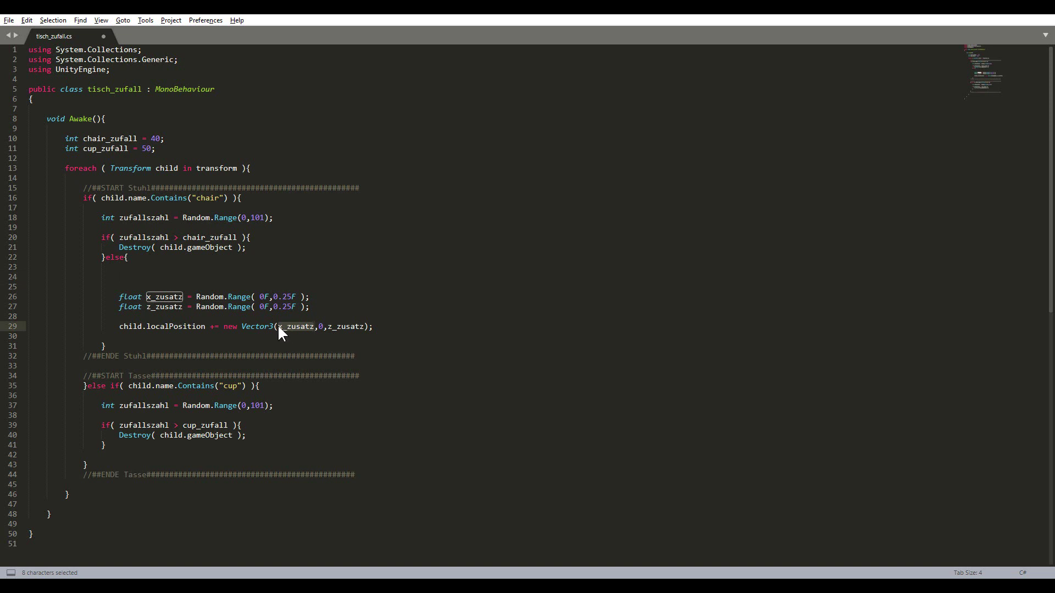
pyautogui.click(164, 276)
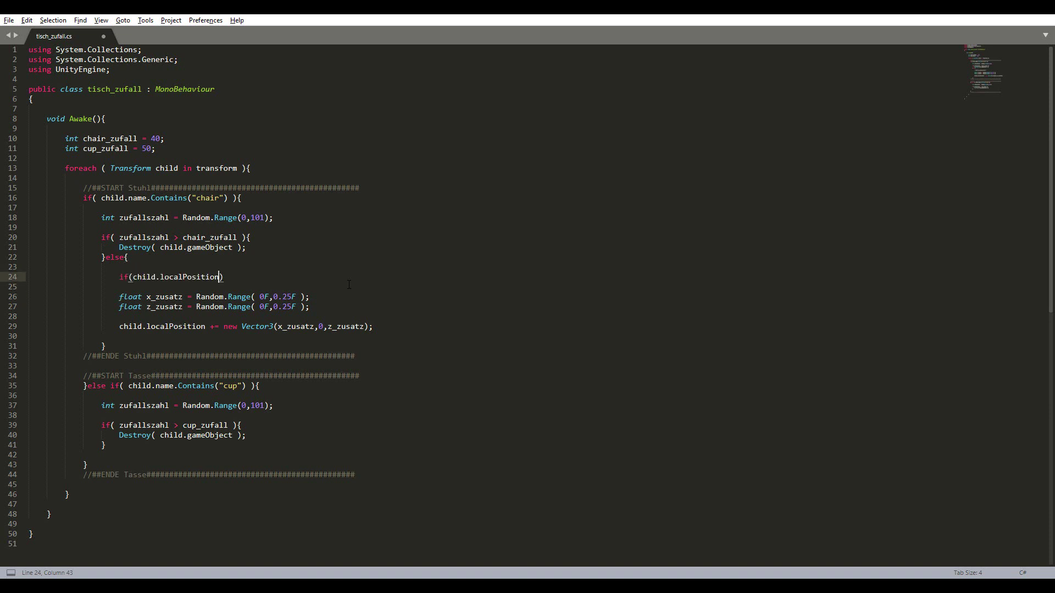
# - Write the condition child.localPosition.x < 0 and move that if line below the offset lines
pyautogui.write('.x ')
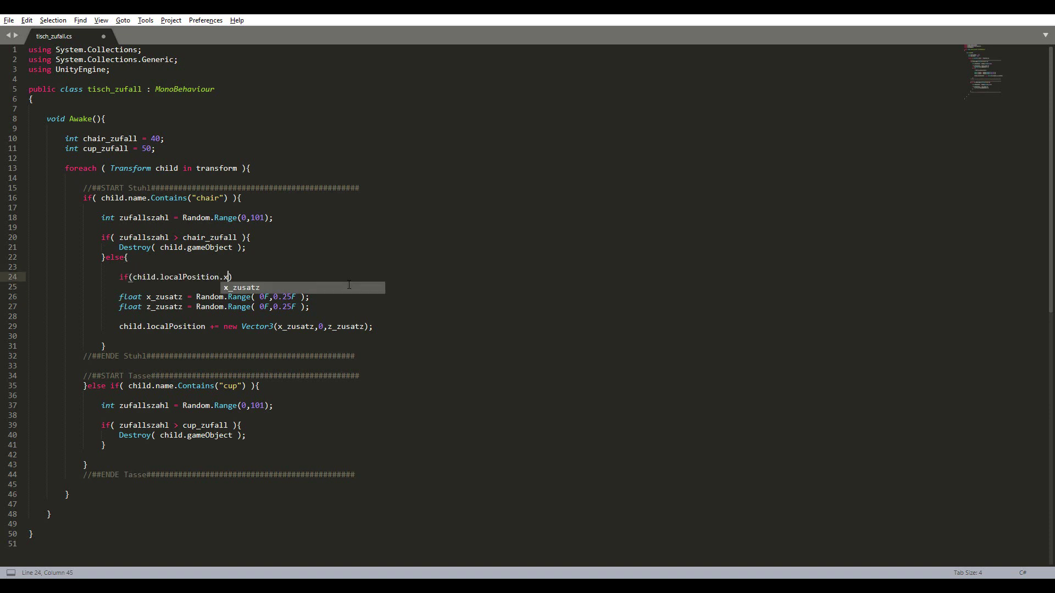
pyautogui.write('< 0')
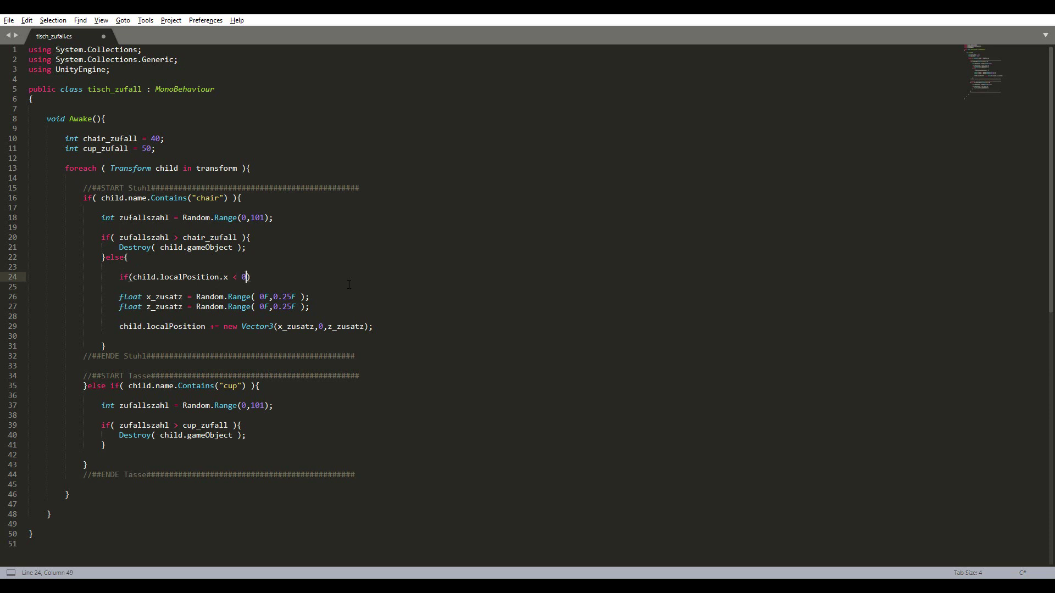
pyautogui.press('BackSpace')
pyautogui.press('BackSpace')
pyautogui.press('BackSpace')
pyautogui.press('BackSpace')
pyautogui.press('BackSpace')
pyautogui.press('BackSpace')
pyautogui.hotkey('shift', 'Home')
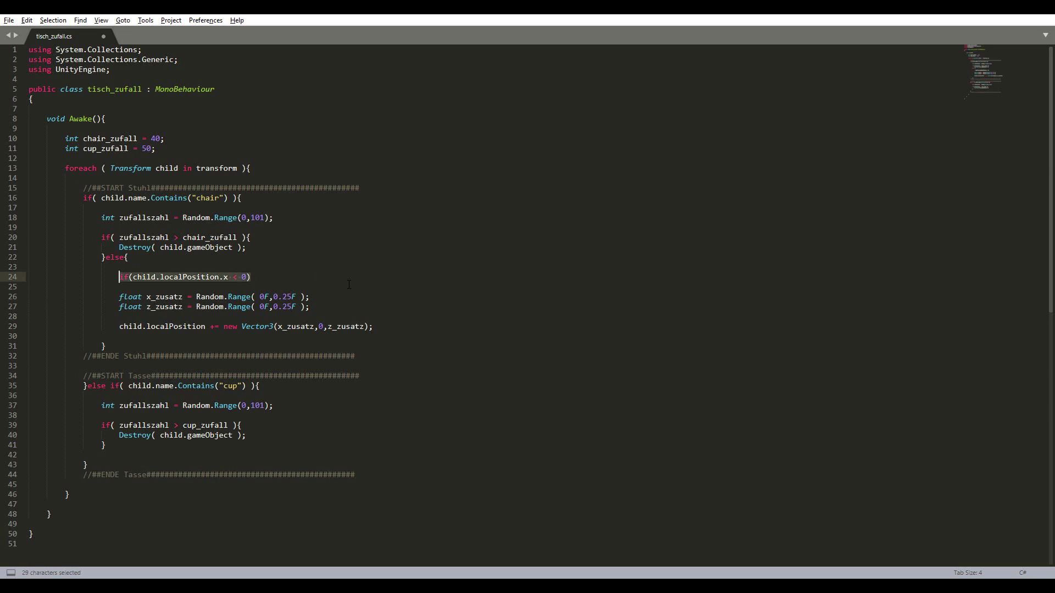
pyautogui.hotkey('ctrl', 'shift', 'Down')
pyautogui.hotkey('ctrl', 'shift', 'Down')
pyautogui.hotkey('ctrl', 'shift', 'Down')
pyautogui.hotkey('ctrl', 'shift', 'Down')
pyautogui.press('Up')
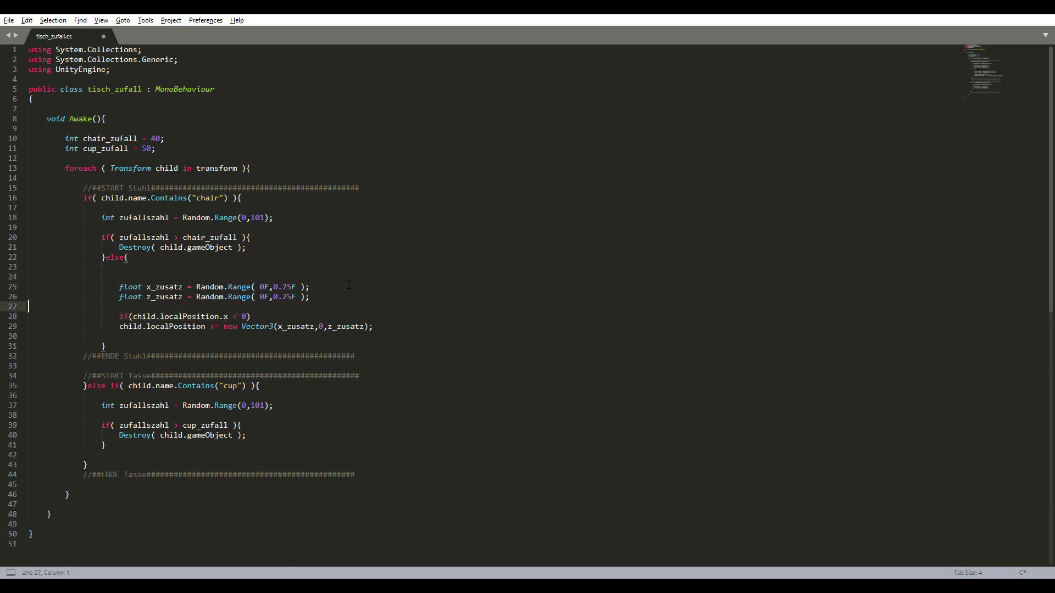
pyautogui.press('Up')
pyautogui.press('Up')
pyautogui.press('Up')
pyautogui.press('BackSpace')
pyautogui.press('Down')
pyautogui.press('Down')
pyautogui.press('Down')
pyautogui.press('Down')
pyautogui.press('End')
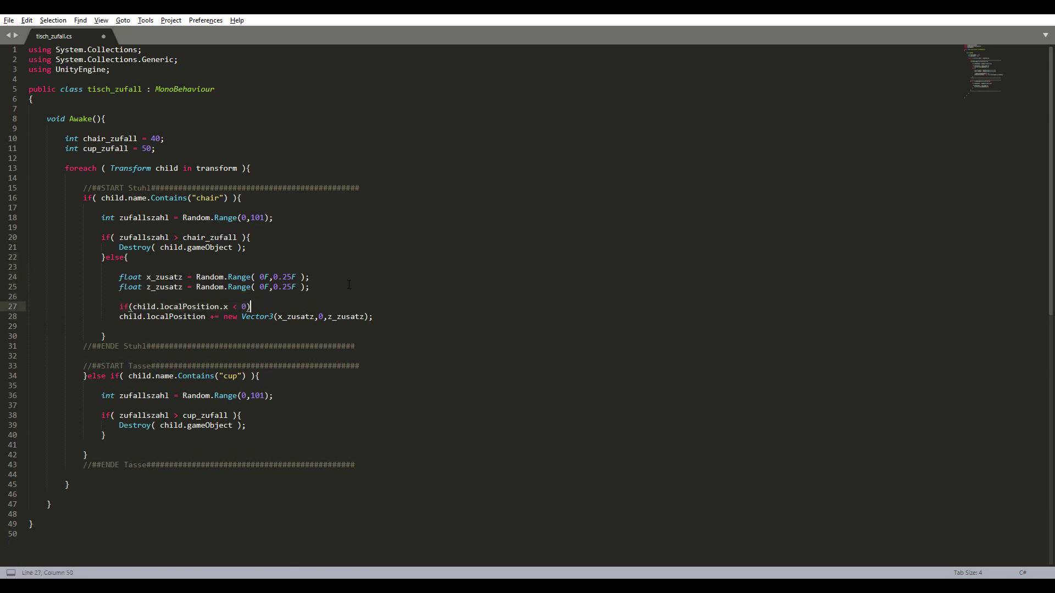
pyautogui.press('Return')
# - Add x_zusatz*=-1 under the condition, save the script and switch to Unity
pyautogui.press('Up')
pyautogui.press('Up')
pyautogui.press('Up')
pyautogui.press('Up')
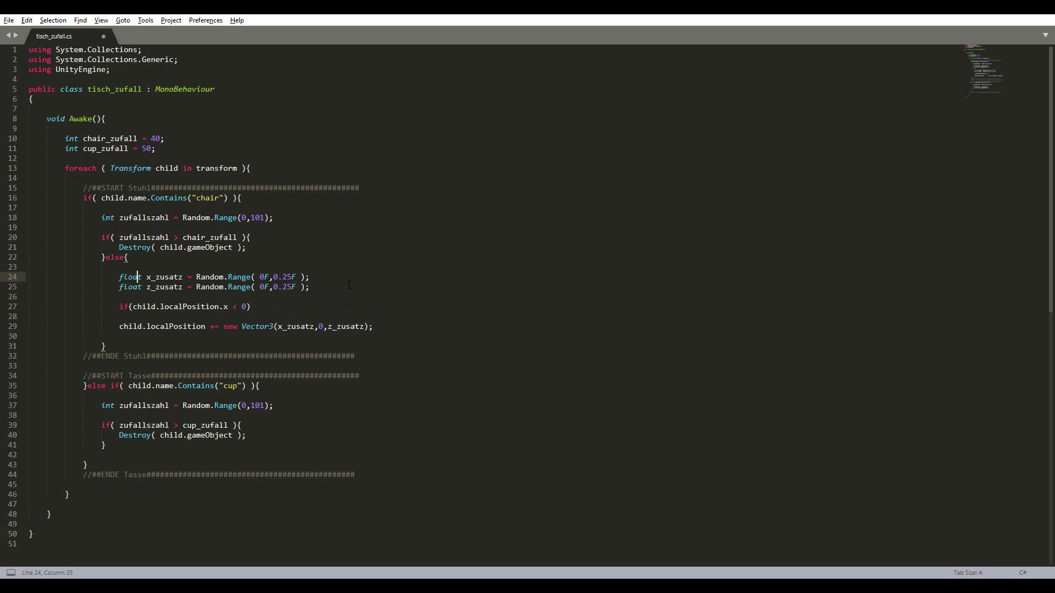
pyautogui.hotkey('ctrl', 'Right')
pyautogui.hotkey('ctrl', 'Right')
pyautogui.hotkey('ctrl', 'd')
pyautogui.hotkey('ctrl', 'c')
pyautogui.press('Down')
pyautogui.press('Down')
pyautogui.press('Down')
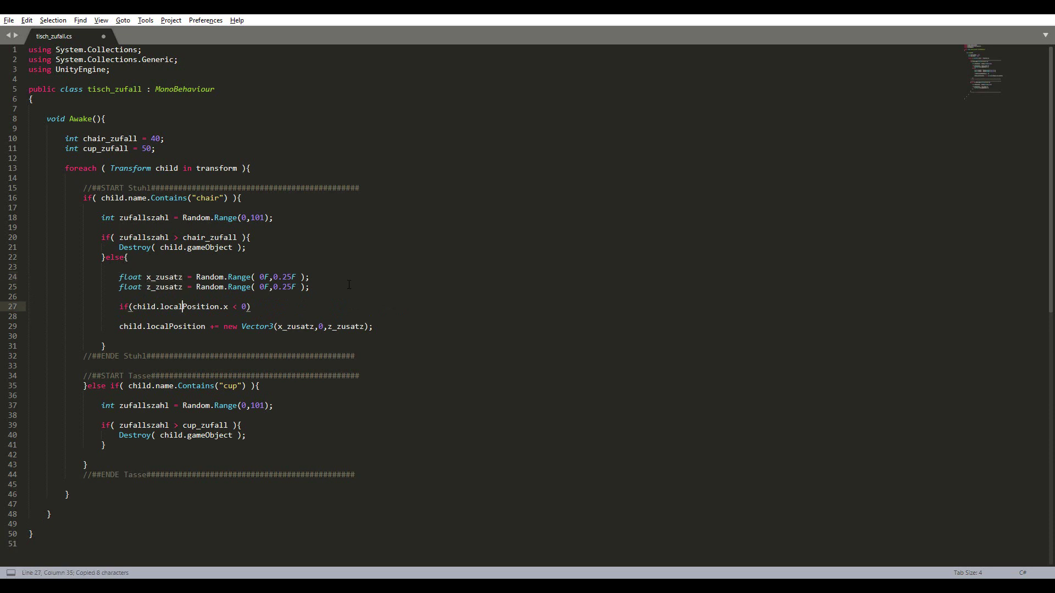
pyautogui.press('End')
pyautogui.hotkey('alt', 'Tab')
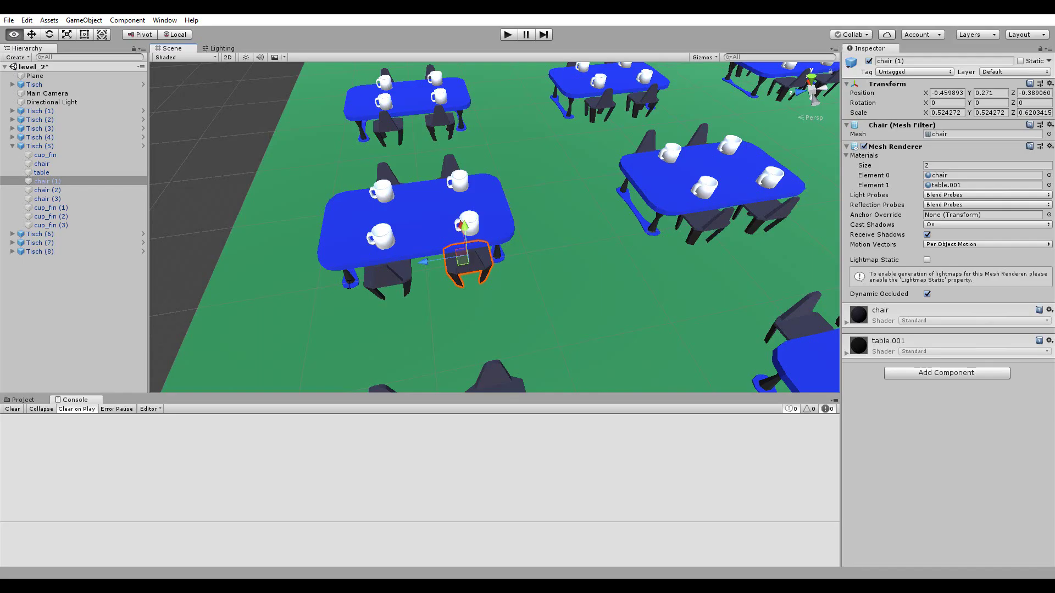
pyautogui.hotkey('alt', 'Tab')
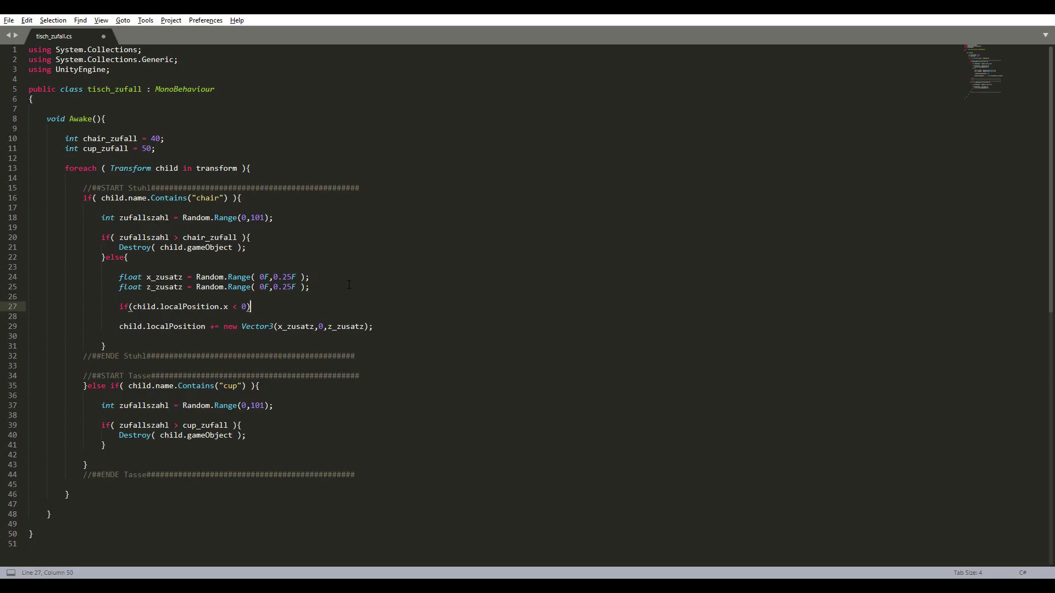
pyautogui.write('x_zusatz*')
pyautogui.write('=')
pyautogui.write('-1')
pyautogui.press('Left')
pyautogui.press('Left')
pyautogui.press('Left')
pyautogui.press('Left')
pyautogui.press('Left')
pyautogui.press('Left')
pyautogui.press('Left')
pyautogui.press('Left')
pyautogui.press('Left')
pyautogui.press('Left')
pyautogui.press('Left')
pyautogui.press('Right')
pyautogui.press('Right')
pyautogui.press('Right')
pyautogui.press('Right')
pyautogui.press('Right')
pyautogui.hotkey('ctrl', 'shift', 'Right')
pyautogui.press('Right')
pyautogui.press('Right')
pyautogui.press('Right')
pyautogui.press('Right')
pyautogui.hotkey('ctrl', 's')
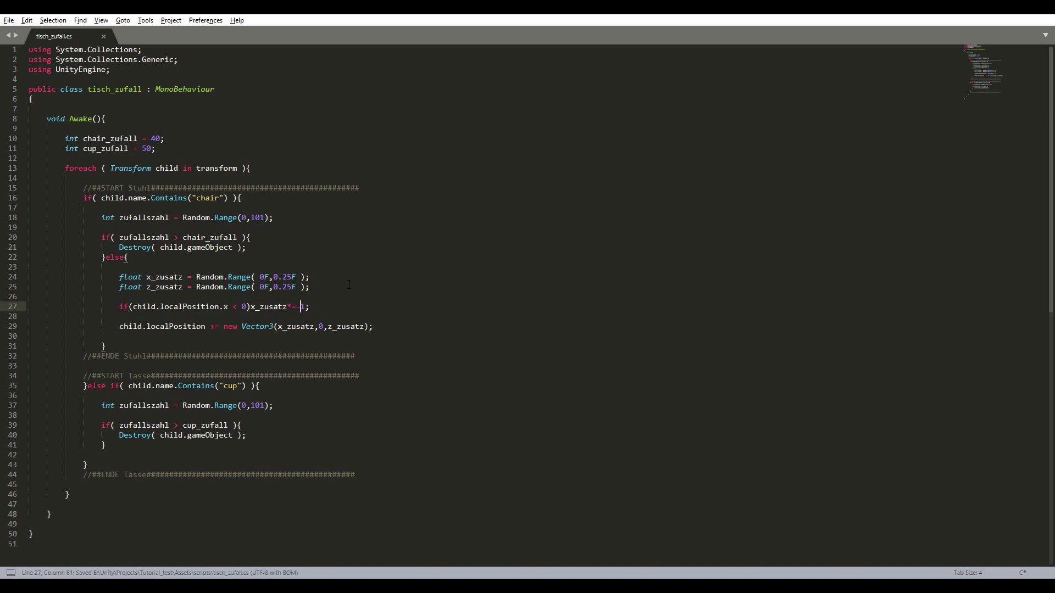
pyautogui.hotkey('alt', 'Tab')
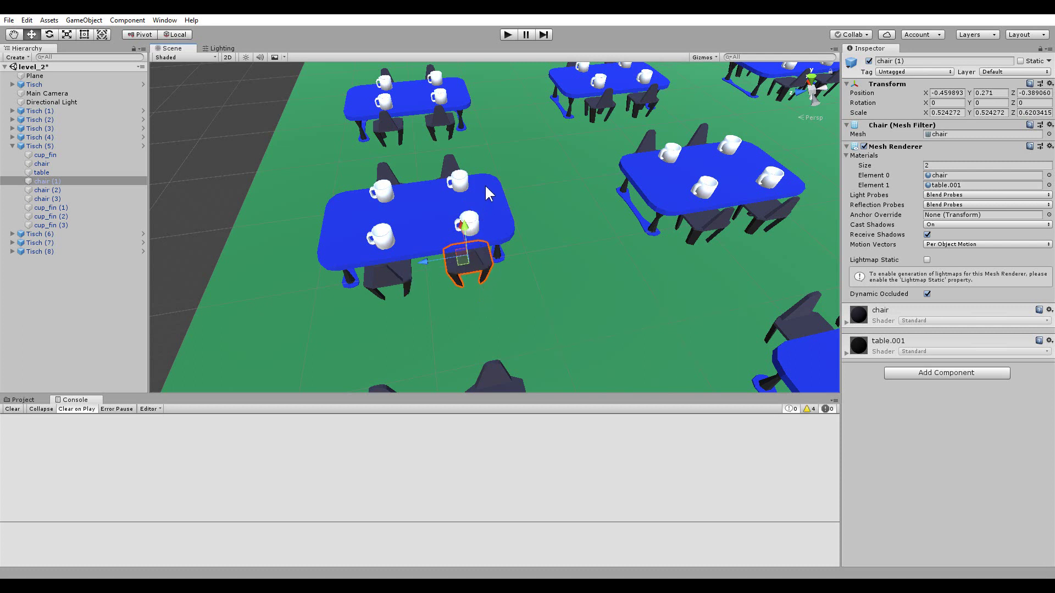
# - Play the scene twice, orbiting the Scene view to inspect the randomly removed and shifted chairs and cups
pyautogui.click(509, 34)
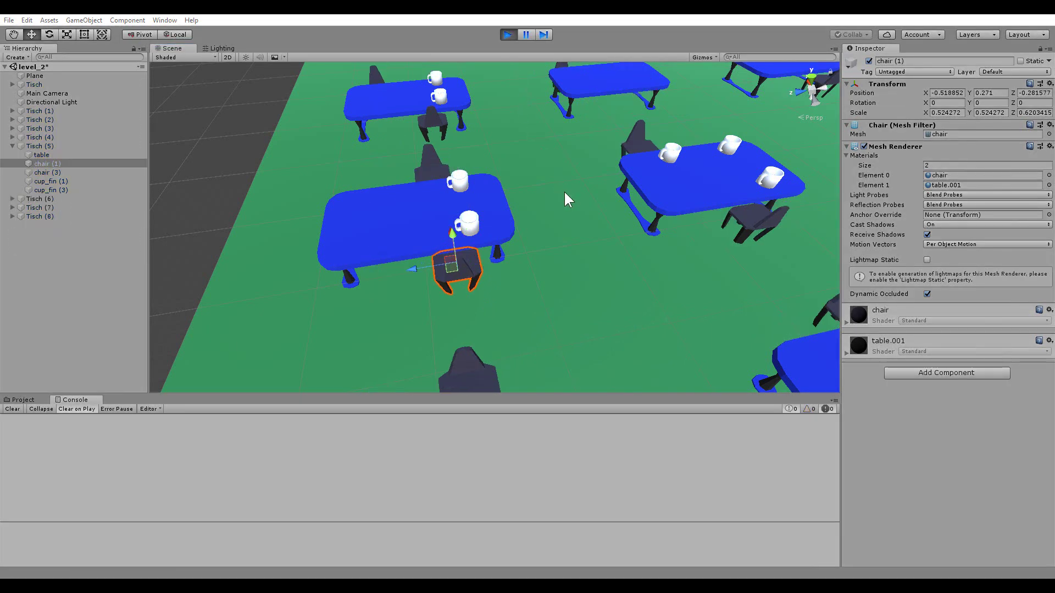
pyautogui.moveTo(564, 190)
pyautogui.keyDown('alt'); pyautogui.mouseDown()
pyautogui.moveTo(693, 242)
pyautogui.moveTo(645, 120)
pyautogui.mouseUp(); pyautogui.keyUp('alt')
pyautogui.scroll(-5, 693, 241)
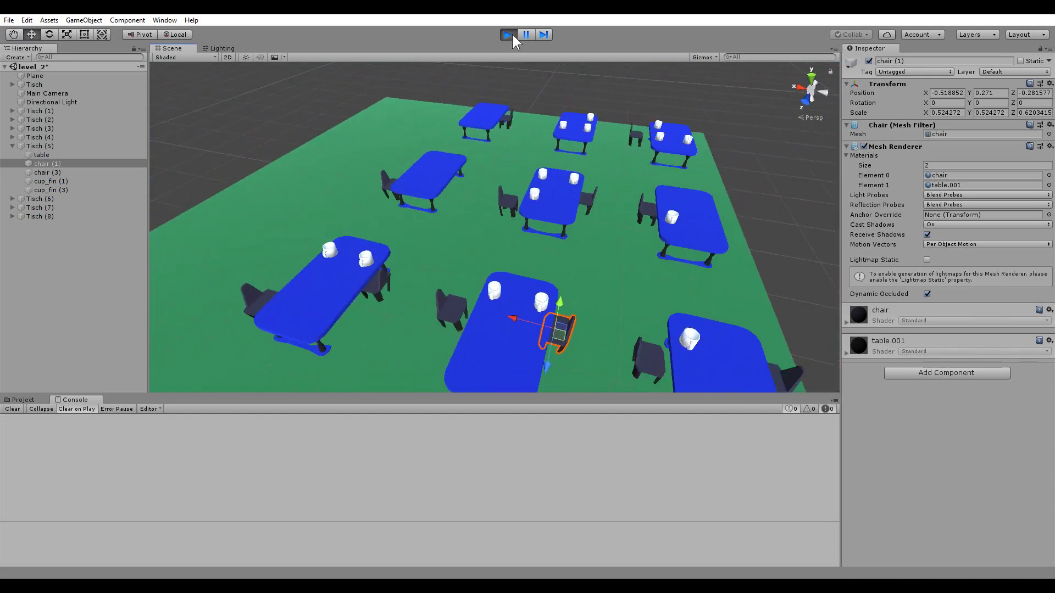
pyautogui.click(509, 34)
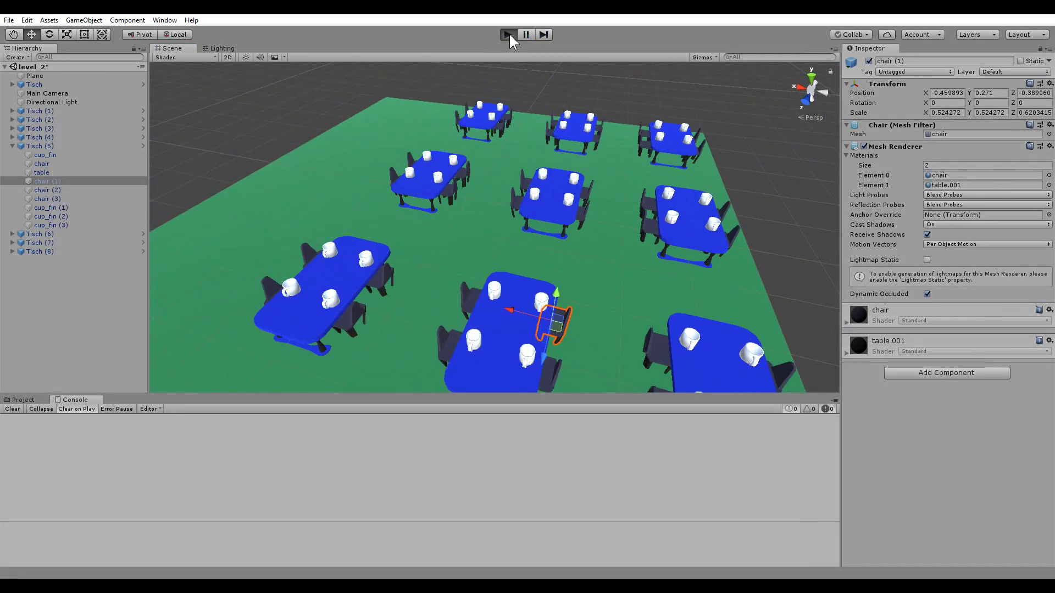
pyautogui.click(509, 34)
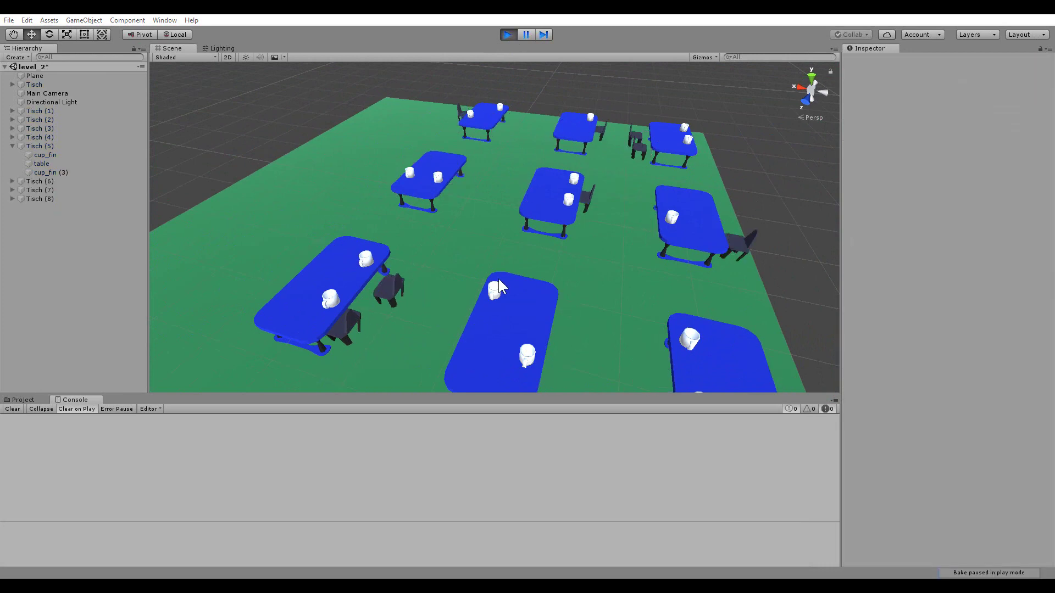
pyautogui.moveTo(753, 202)
pyautogui.keyDown('alt'); pyautogui.mouseDown()
pyautogui.moveTo(539, 280)
pyautogui.moveTo(518, 121)
pyautogui.mouseUp(); pyautogui.keyUp('alt')
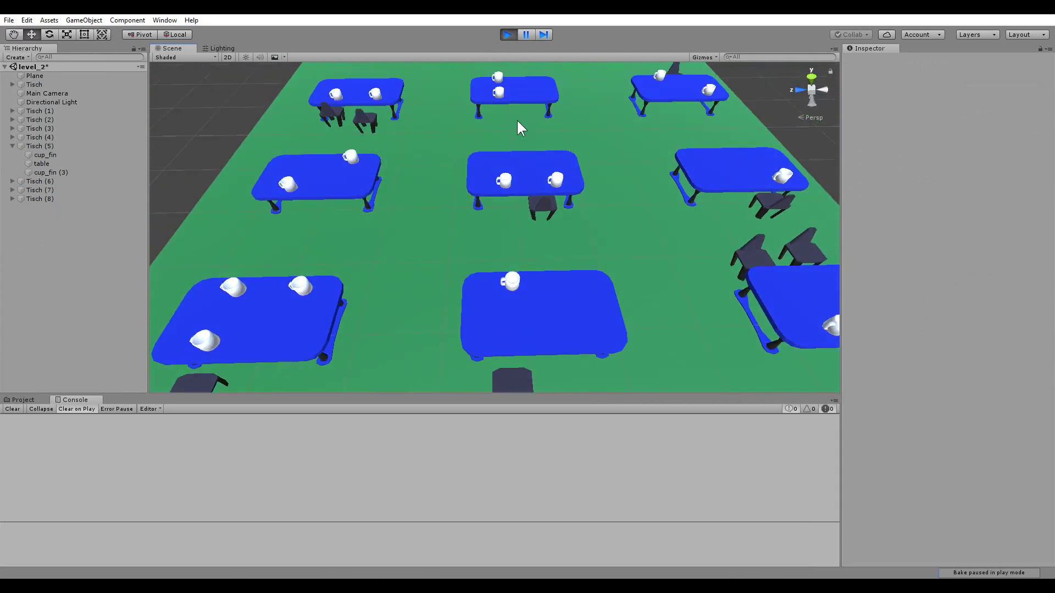
pyautogui.click(507, 38)
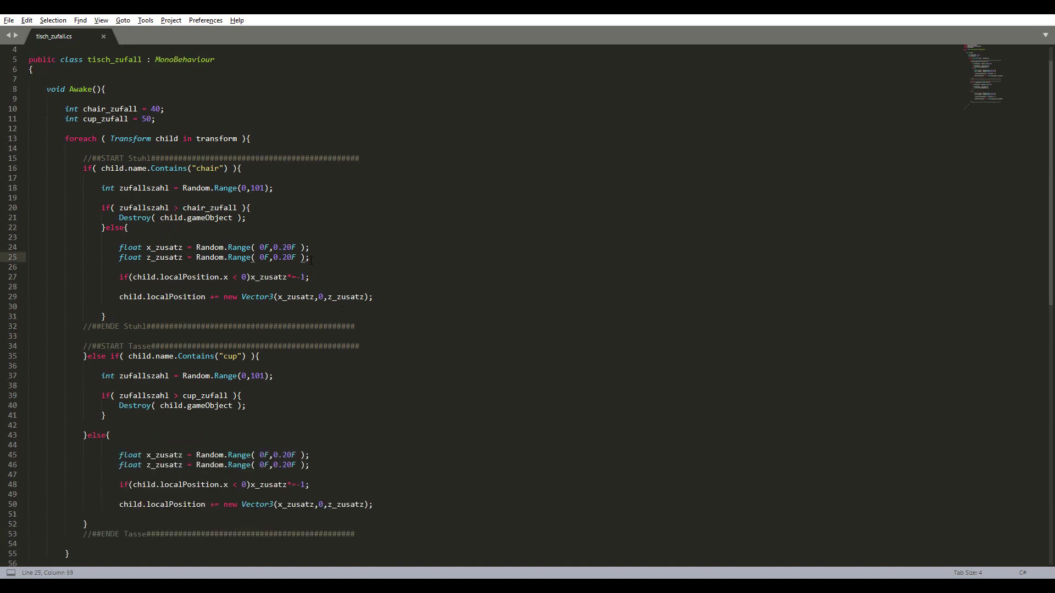
# - Replace all four 0.20F push limits with the name posi_push
pyautogui.click(279, 247)
pyautogui.hotkey('shift', 'Right')
pyautogui.hotkey('shift', 'Right')
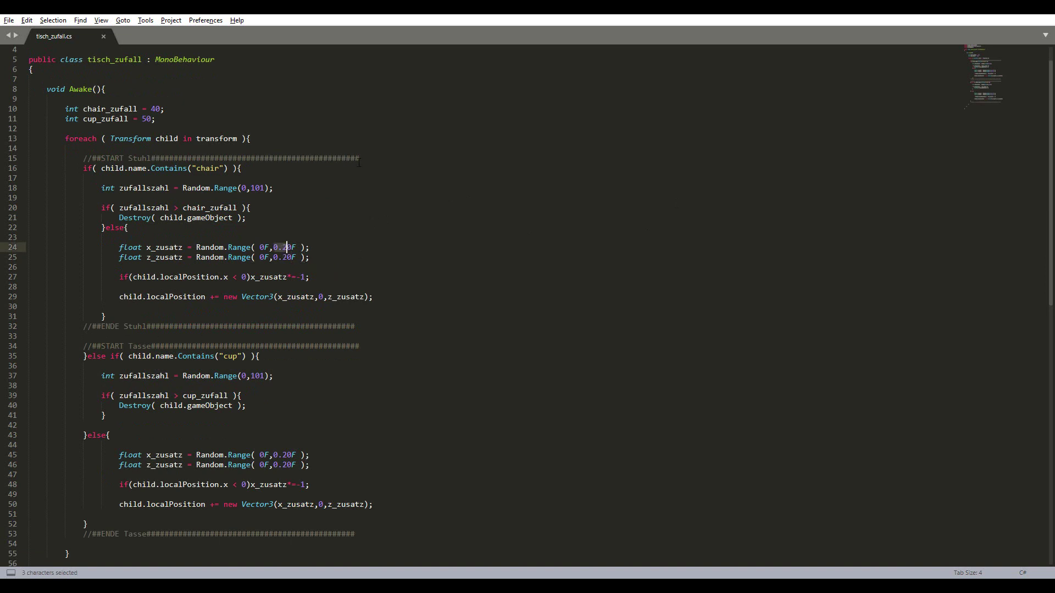
pyautogui.hotkey('shift', 'Right')
pyautogui.hotkey('shift', 'Right')
pyautogui.hotkey('ctrl', 'd')
pyautogui.hotkey('ctrl', 'd')
pyautogui.hotkey('ctrl', 'd')
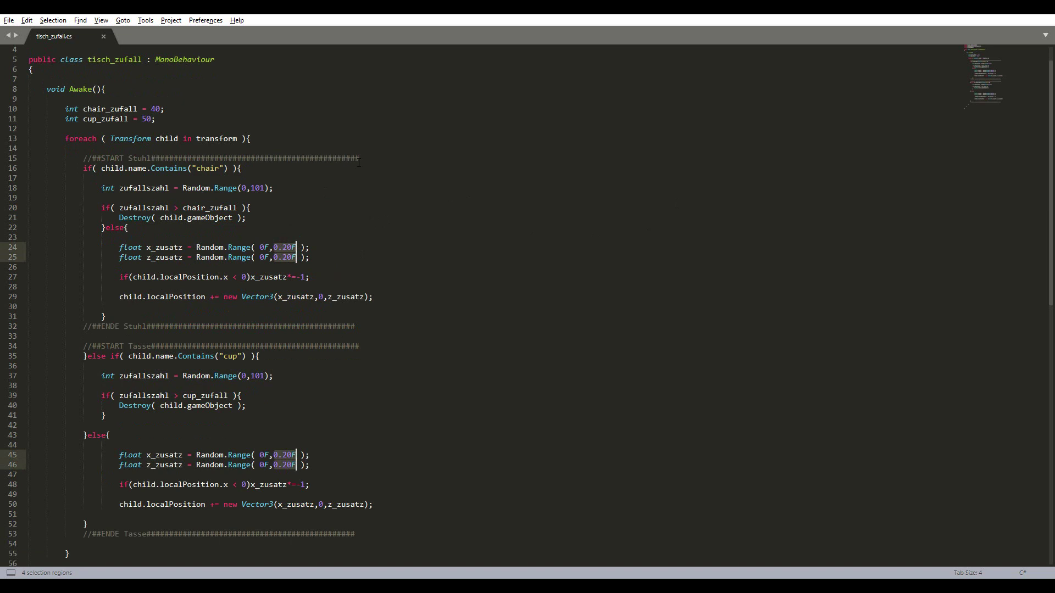
pyautogui.write('posi')
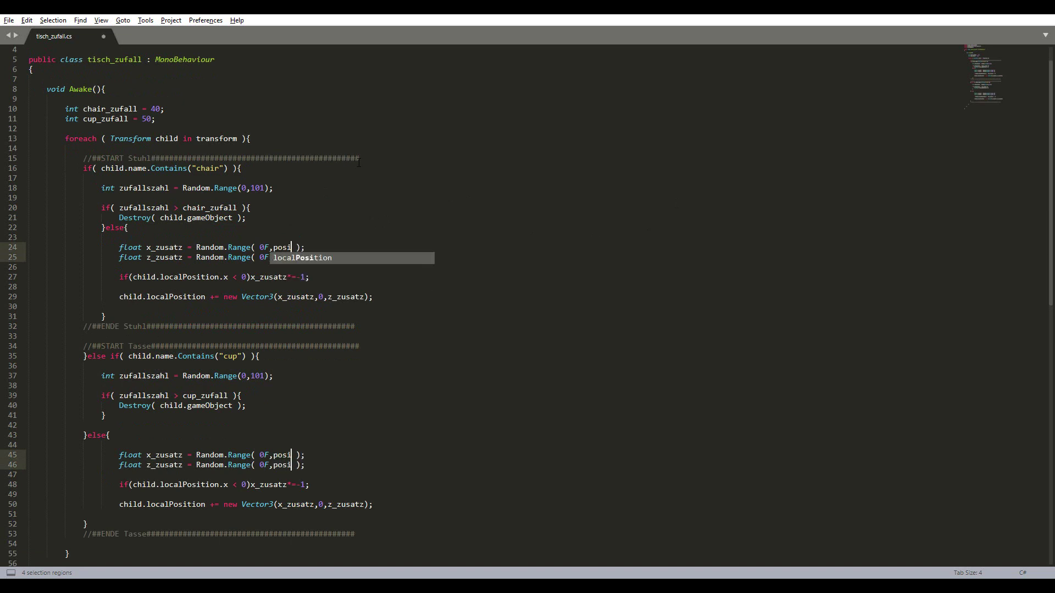
pyautogui.write('_')
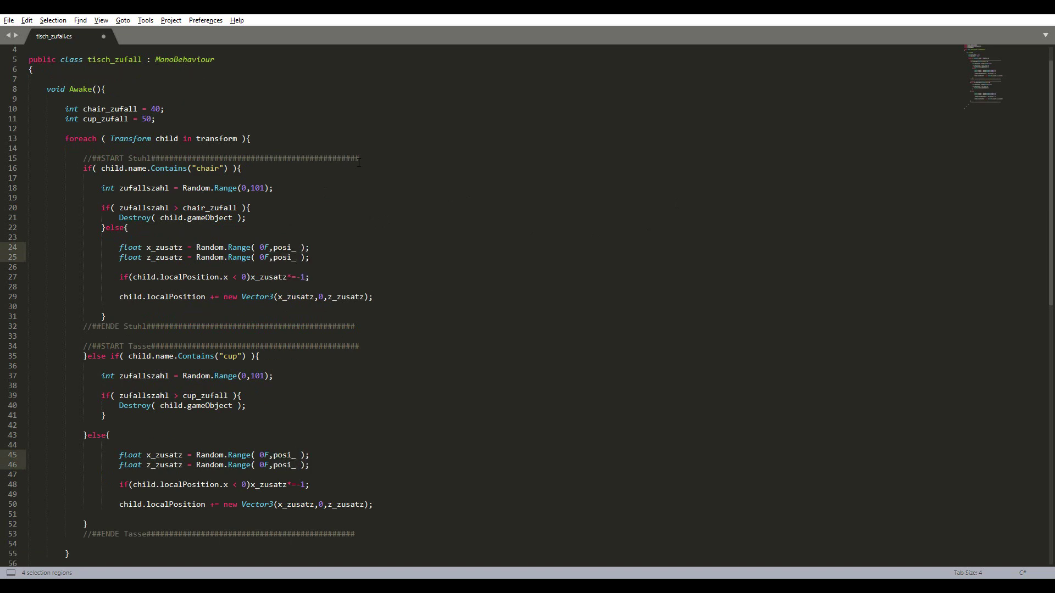
pyautogui.write('push')
pyautogui.press('Escape')
# - Declare float posi_push = 0.20F; under cup_zufall and add int rota = 30;
pyautogui.hotkey('ctrl', 'd')
pyautogui.hotkey('ctrl', 'c')
pyautogui.press('Up')
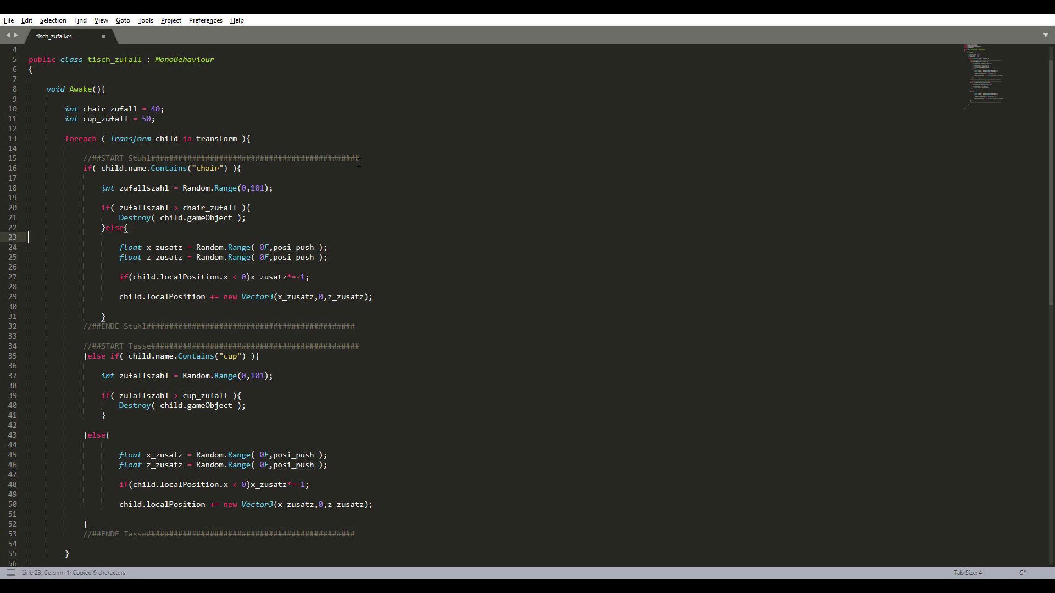
pyautogui.press('Up')
pyautogui.press('Up')
pyautogui.press('Up')
pyautogui.press('Up')
pyautogui.press('Up')
pyautogui.press('Up')
pyautogui.press('Up')
pyautogui.press('Up')
pyautogui.press('Up')
pyautogui.press('Up')
pyautogui.press('Up')
pyautogui.press('End')
pyautogui.press('Return')
pyautogui.hotkey('ctrl', 'v')
pyautogui.press('Home')
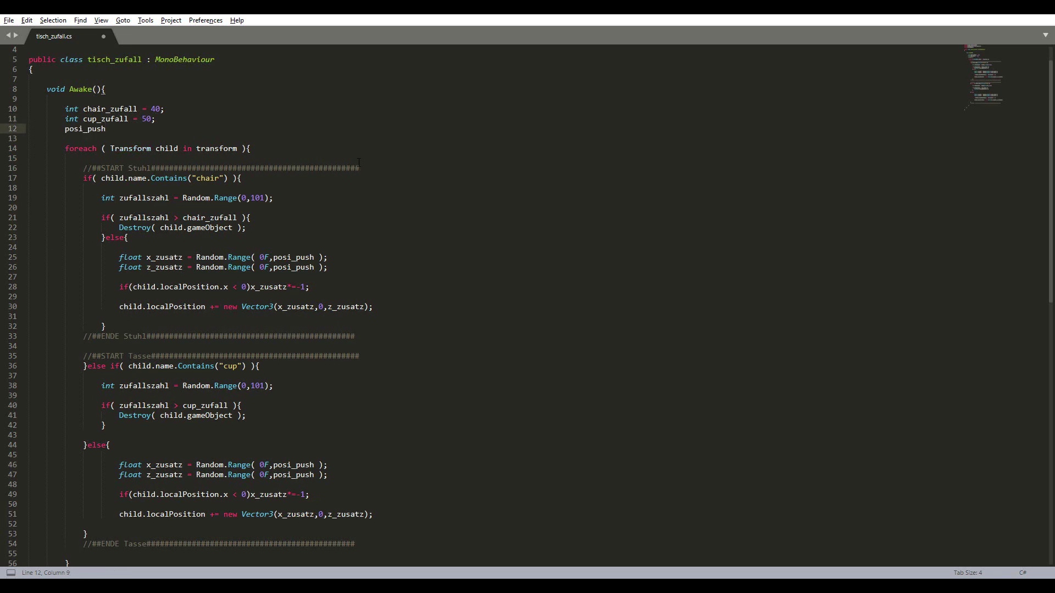
pyautogui.write('float posi_push')
pyautogui.write(' = 0.')
pyautogui.write('20')
pyautogui.write('F')
pyautogui.write(';')
pyautogui.press('Return')
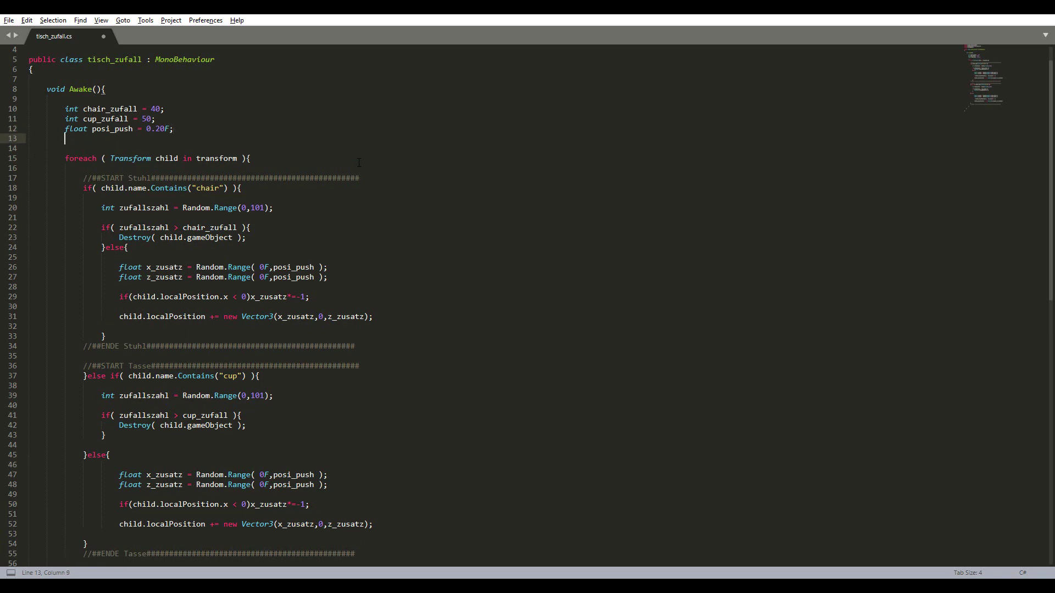
pyautogui.write('int ')
pyautogui.write('rota = ')
pyautogui.write('30')
pyautogui.write(';')
# - Add int rotata = Random.Range(0,rota); in the chair else block after the x_zusatz flip
pyautogui.press('Left')
pyautogui.press('Left')
pyautogui.press('Left')
pyautogui.hotkey('ctrl', 'shift', 'Left')
pyautogui.hotkey('ctrl', 'c')
pyautogui.click(346, 295)
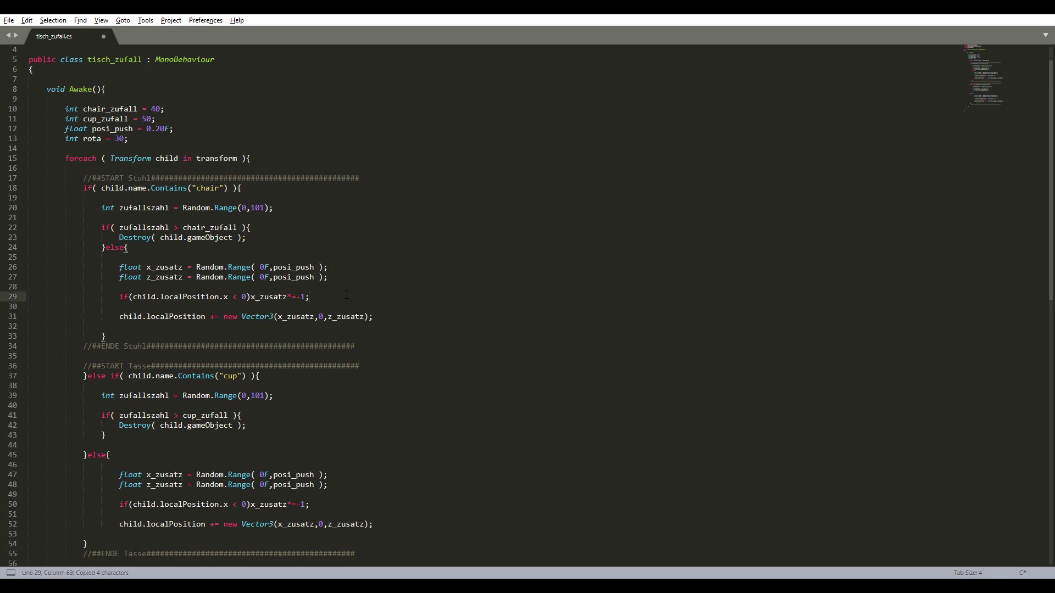
pyautogui.press('Down')
pyautogui.press('Down')
pyautogui.press('Return')
pyautogui.press('Return')
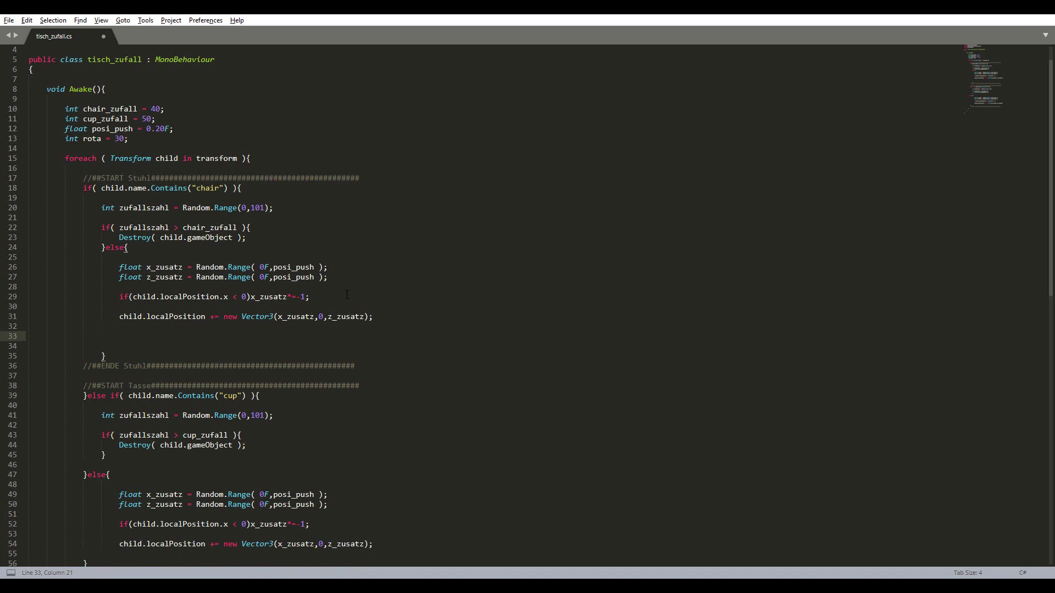
pyautogui.write('rota')
pyautogui.write('int ')
pyautogui.write('ta')
pyautogui.write(' Random')
pyautogui.write('.')
pyautogui.write('R')
pyautogui.write('ange()')
pyautogui.write(';')
pyautogui.press('Left')
pyautogui.press('Left')
pyautogui.write('0')
pyautogui.write(',rota')
# - Start a new line child.transform.eulerAngles = new Vector3( below the rotata line
pyautogui.press('Return')
pyautogui.press('Return')
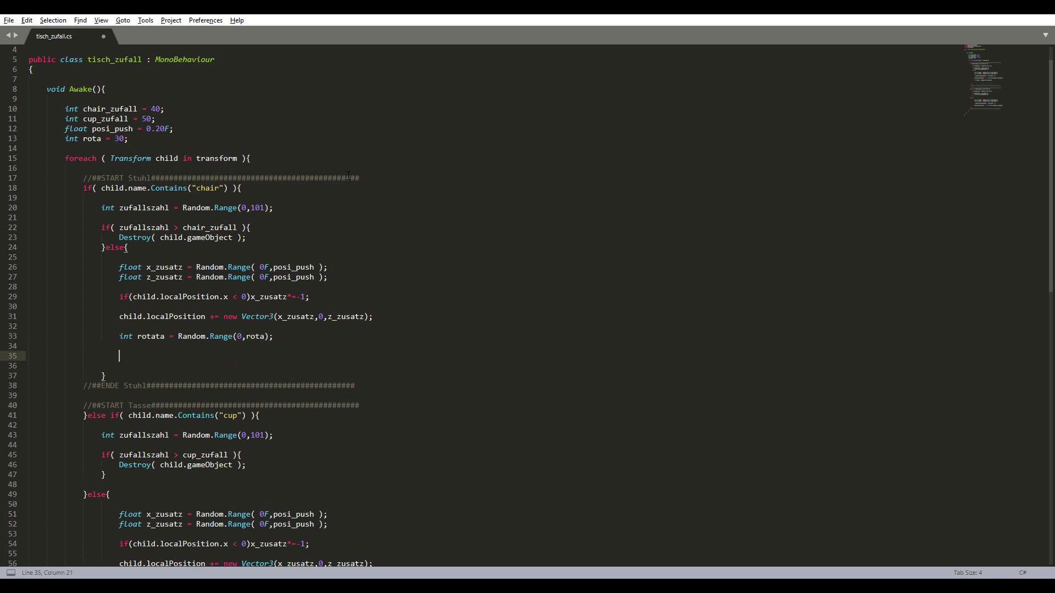
pyautogui.press('Up')
pyautogui.press('Up')
pyautogui.press('Down')
pyautogui.press('Down')
pyautogui.write('child')
pyautogui.write('.tr')
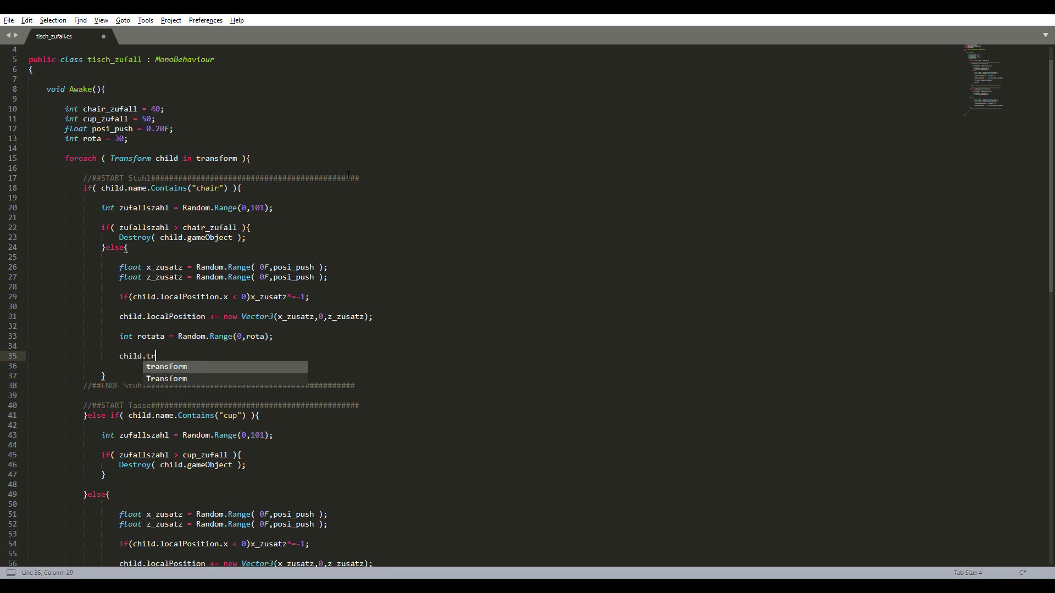
pyautogui.write('ansform.')
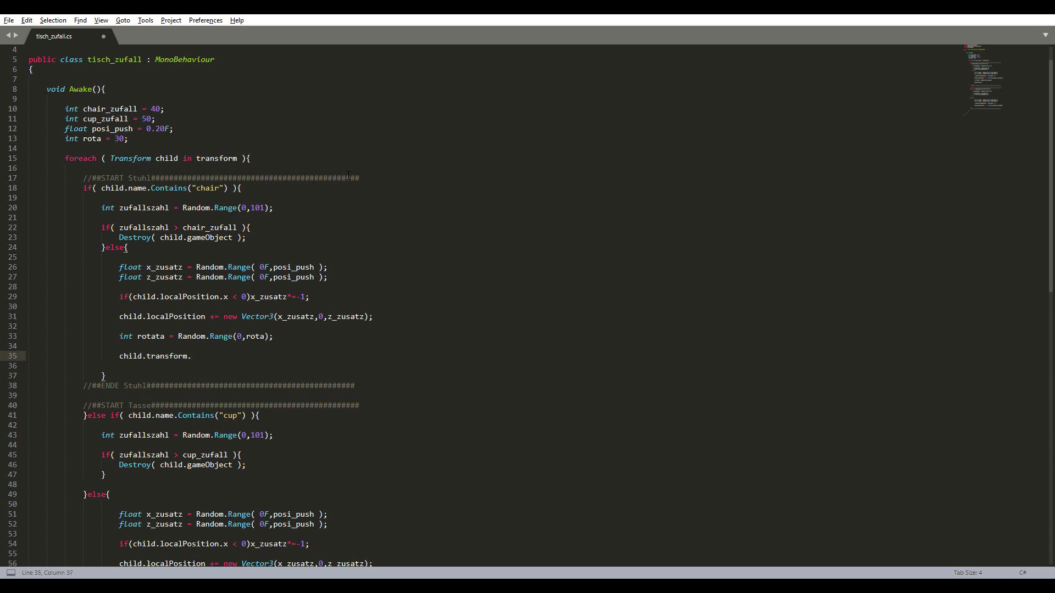
pyautogui.write('euler')
pyautogui.write('Angles = ')
pyautogui.write('new Vector3')
pyautogui.write('(')
# - Split the Vector3( ) brackets across lines to make room for its arguments
pyautogui.press('Return')
pyautogui.press('Return')
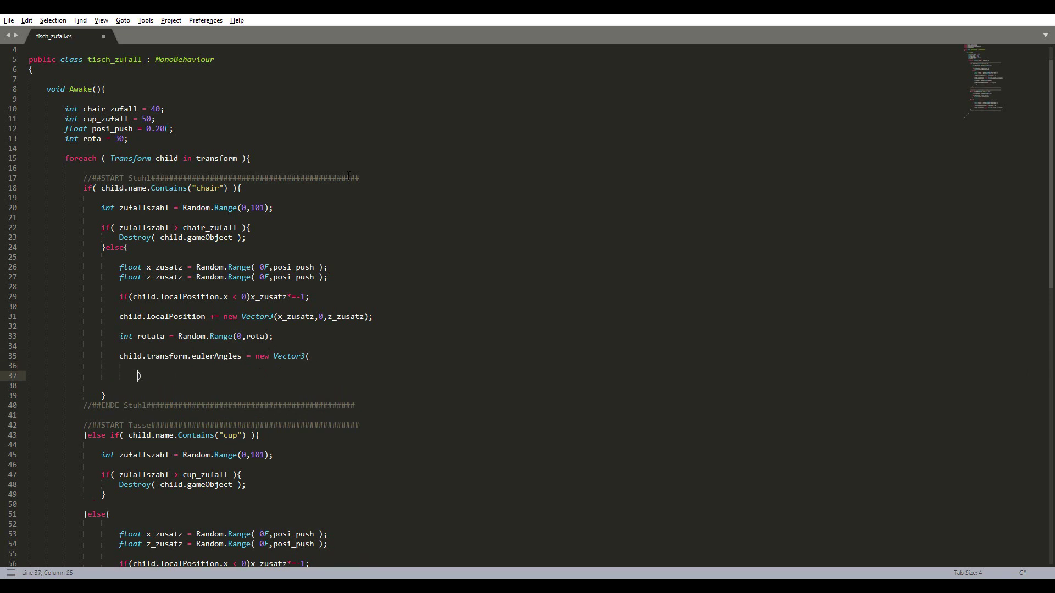
pyautogui.press('BackSpace')
pyautogui.press('Up')
pyautogui.press('Return')
pyautogui.press('Tab')
pyautogui.press('Return')
pyautogui.press('Up')
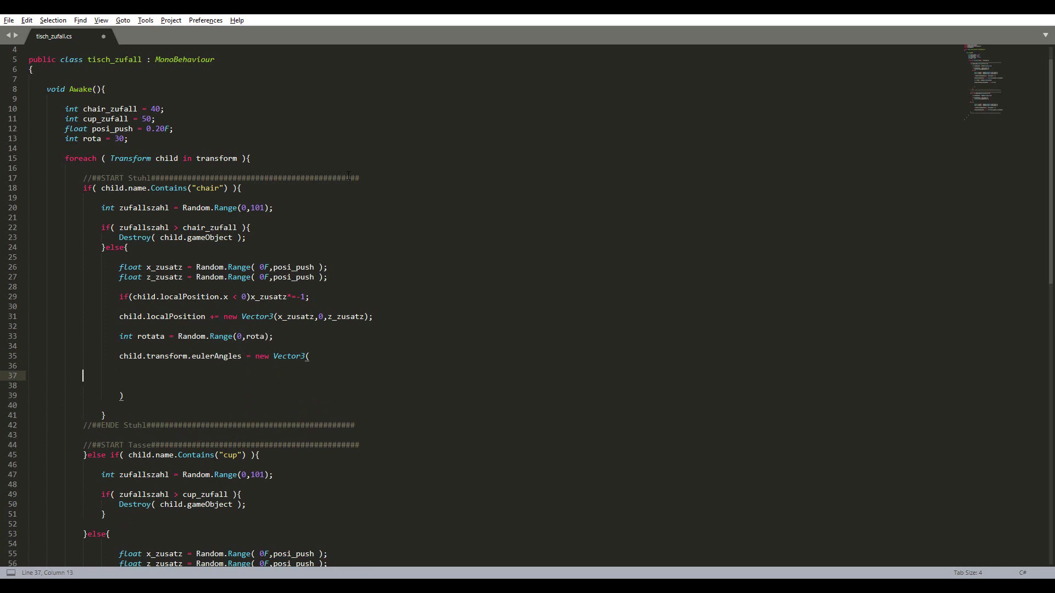
pyautogui.press('BackSpace')
pyautogui.press('BackSpace')
pyautogui.press('Return')
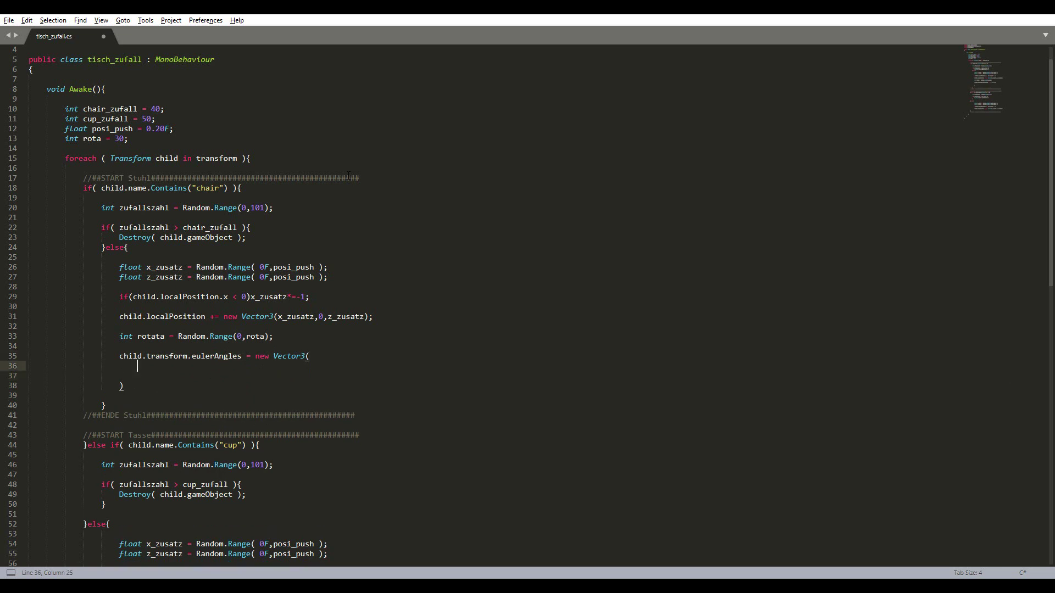
# - Fill the Vector3 with three comma-separated copies of child.transform.eulerAngles.x
pyautogui.write('chi')
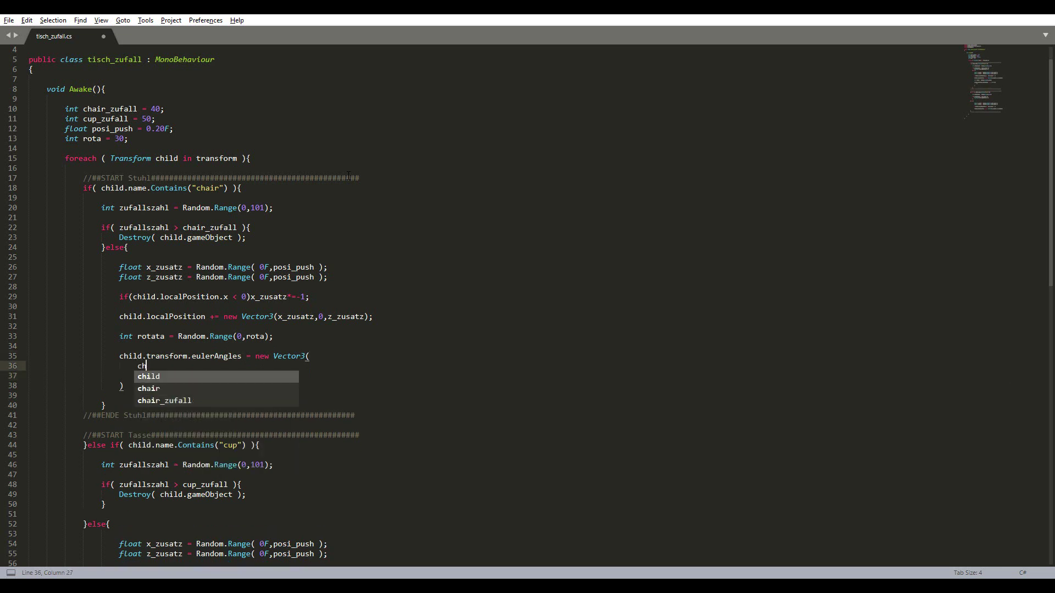
pyautogui.write('ld.trnado')
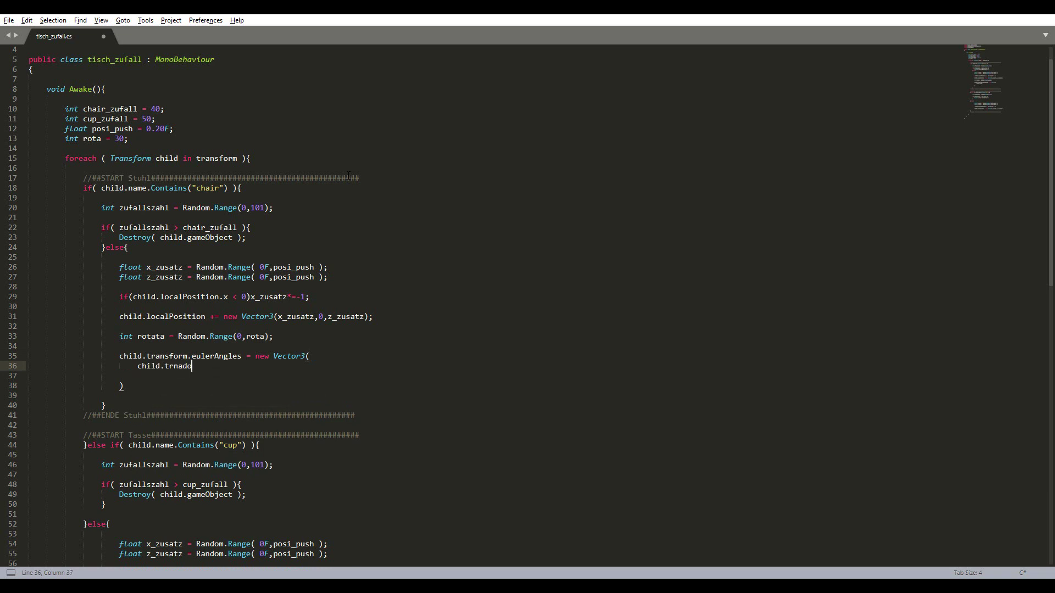
pyautogui.press('BackSpace')
pyautogui.press('BackSpace')
pyautogui.write('an')
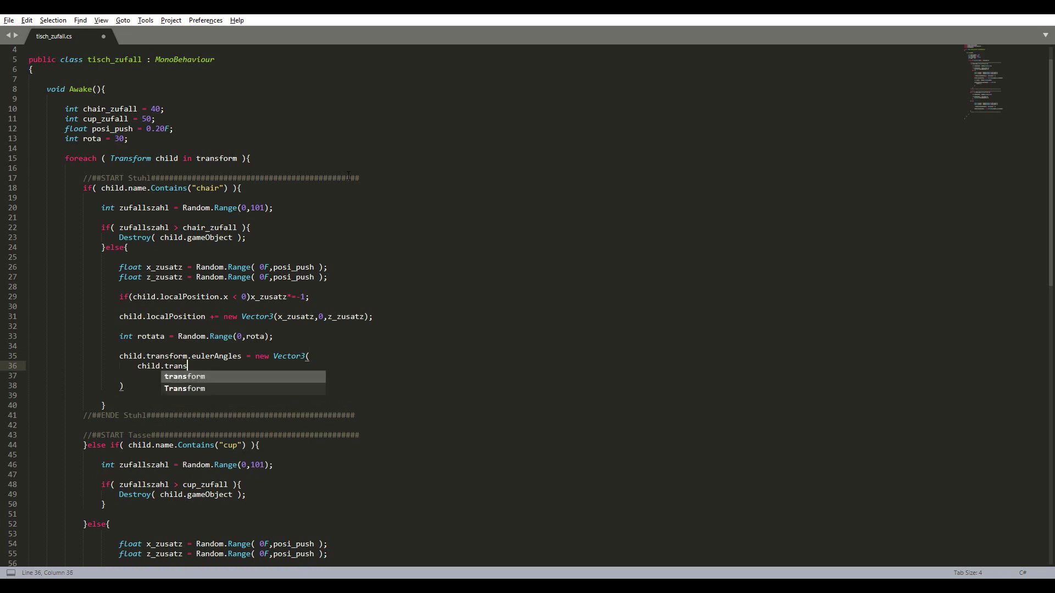
pyautogui.write('s')
pyautogui.press('Return')
pyautogui.write('.')
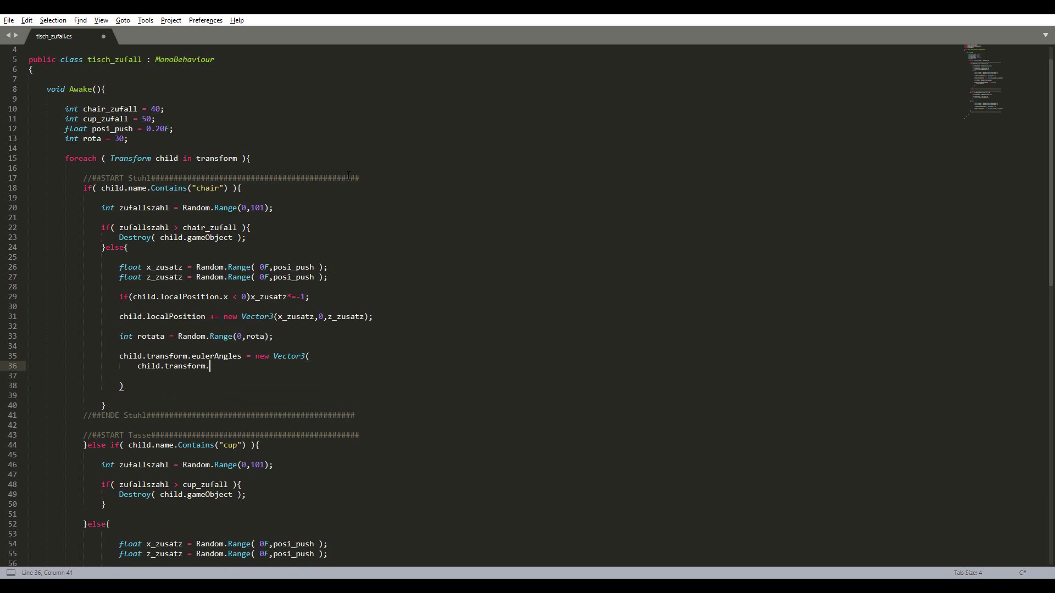
pyautogui.write('eu')
pyautogui.press('Return')
pyautogui.write('.')
pyautogui.write('x')
pyautogui.press('Escape')
pyautogui.hotkey('shift', 'Home')
pyautogui.hotkey('ctrl', 'c')
pyautogui.press('End')
pyautogui.write(',')
pyautogui.press('Return')
pyautogui.hotkey('ctrl', 'v')
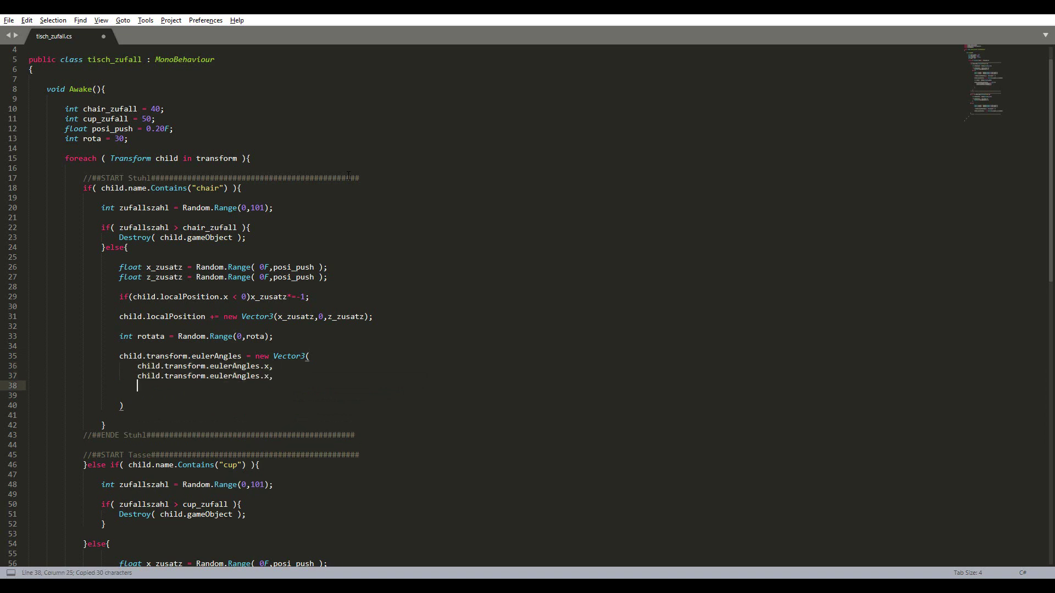
pyautogui.write(',')
pyautogui.press('Return')
pyautogui.hotkey('ctrl', 'v')
# - Change the second argument to eulerAngles.y + rotata and the third to eulerAngles.z
pyautogui.press('Up')
pyautogui.press('BackSpace')
pyautogui.write('y')
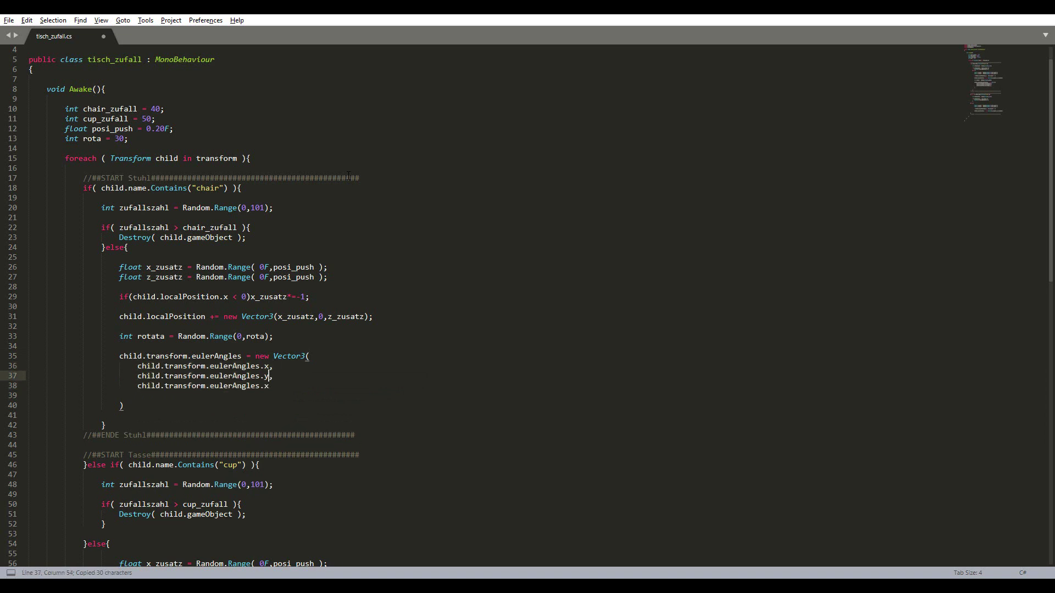
pyautogui.press('Down')
pyautogui.press('BackSpace')
pyautogui.write('z')
pyautogui.press('Escape')
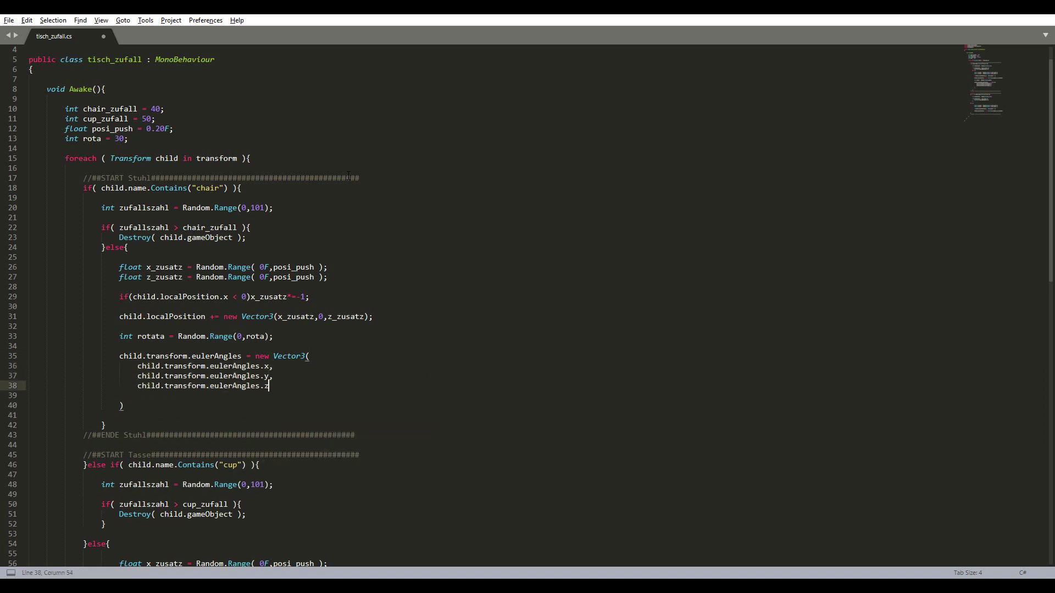
pyautogui.press('Up')
pyautogui.write('+')
pyautogui.write(' rotata')
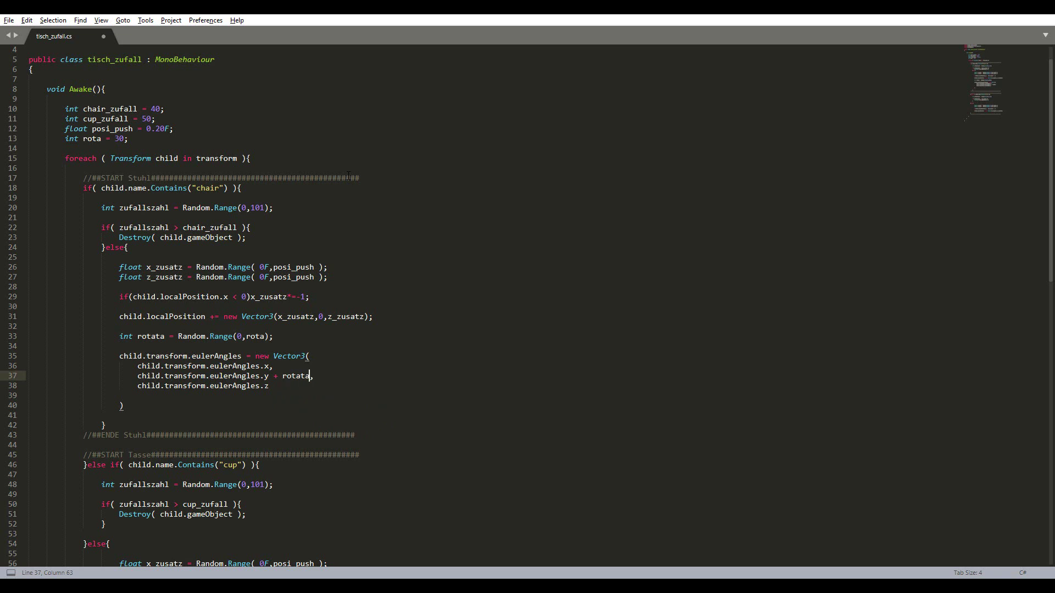
pyautogui.press('Down')
pyautogui.press('Down')
pyautogui.press('BackSpace')
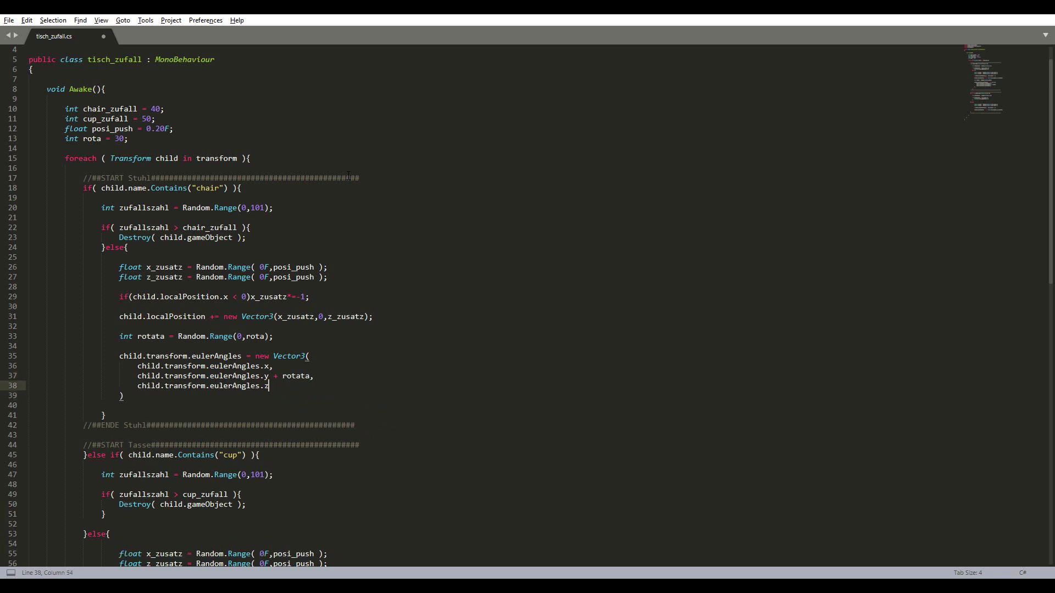
# - Save, then add the missing semicolon flagged by Unity's compile error and save again
pyautogui.scroll(-5, 143, 261)
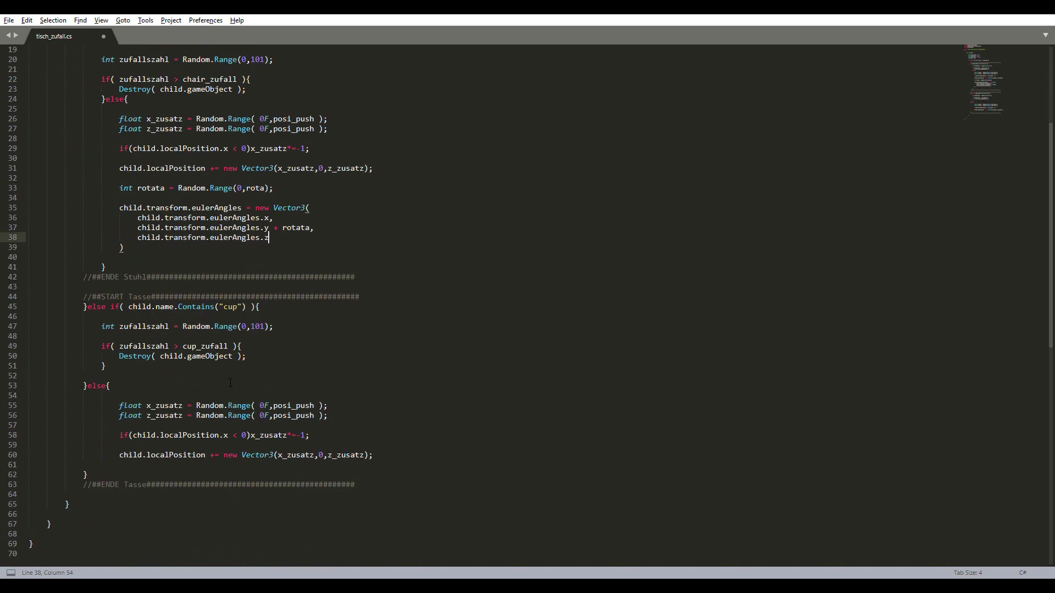
pyautogui.click(144, 248)
pyautogui.hotkey('ctrl', 's')
pyautogui.hotkey('alt', 'Tab')
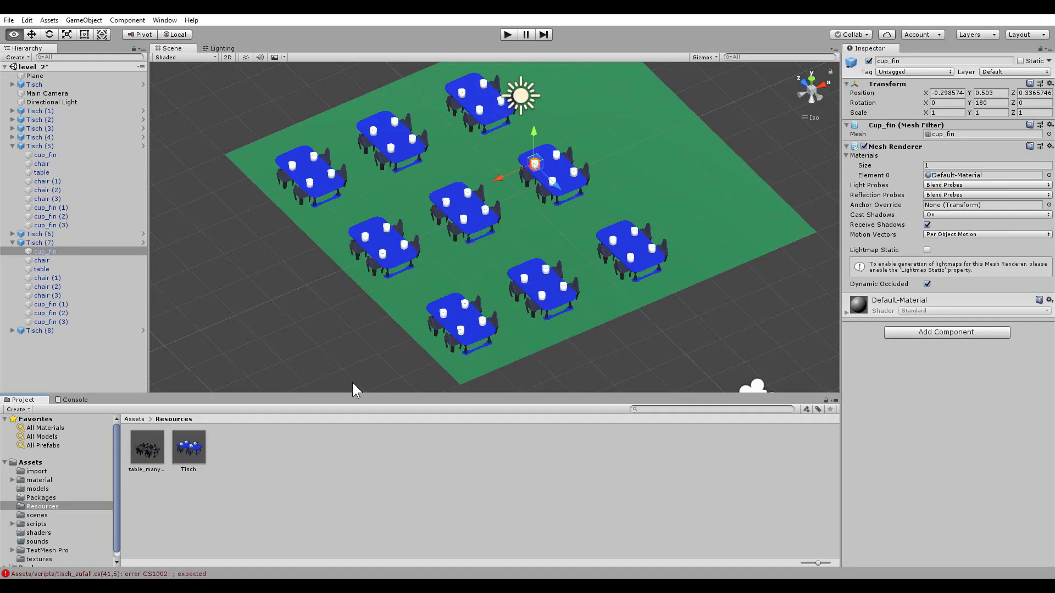
pyautogui.doubleClick(184, 574)
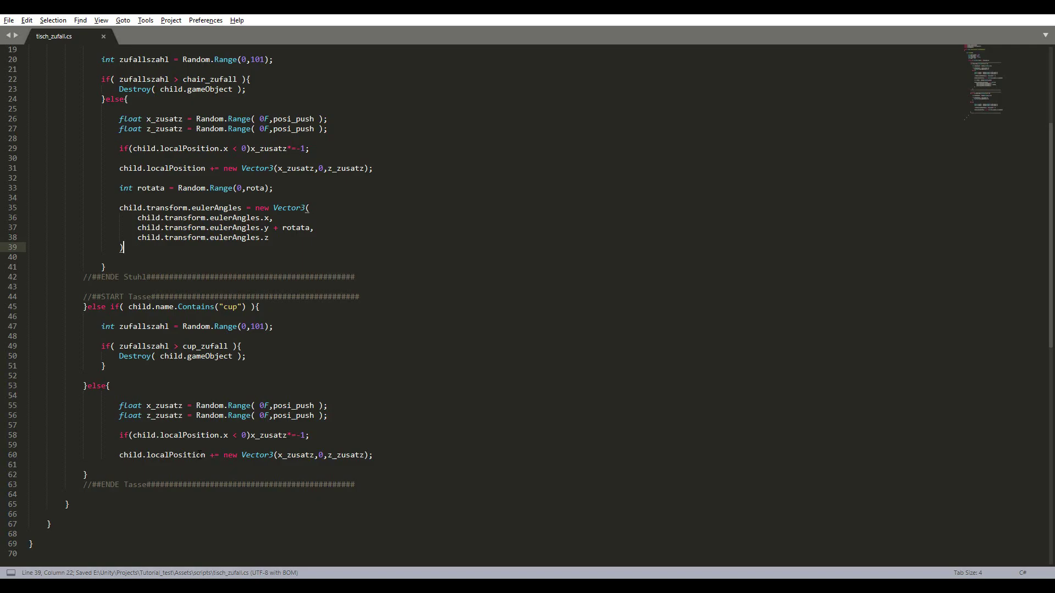
pyautogui.write(';')
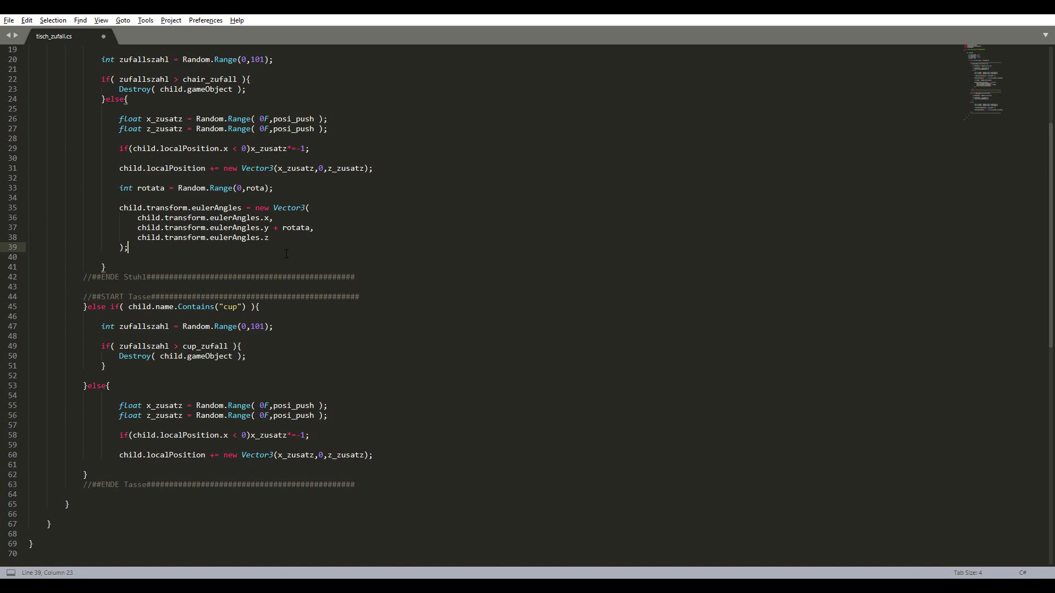
pyautogui.hotkey('ctrl', 's')
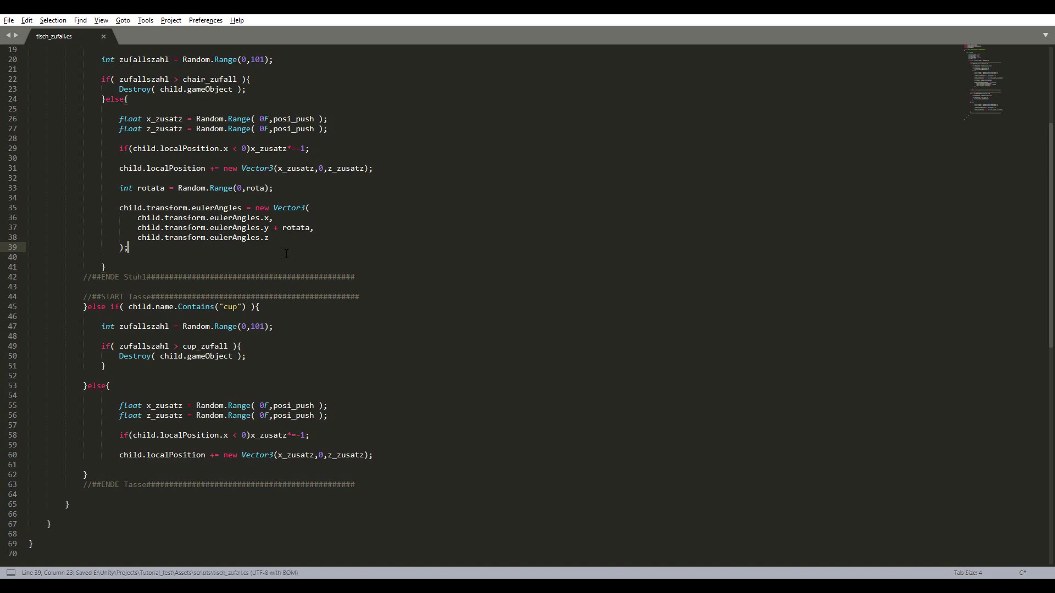
# - Play the scene with the Console shown, orbit the perspective Scene view over the tables, then stop
pyautogui.hotkey('alt', 'Tab')
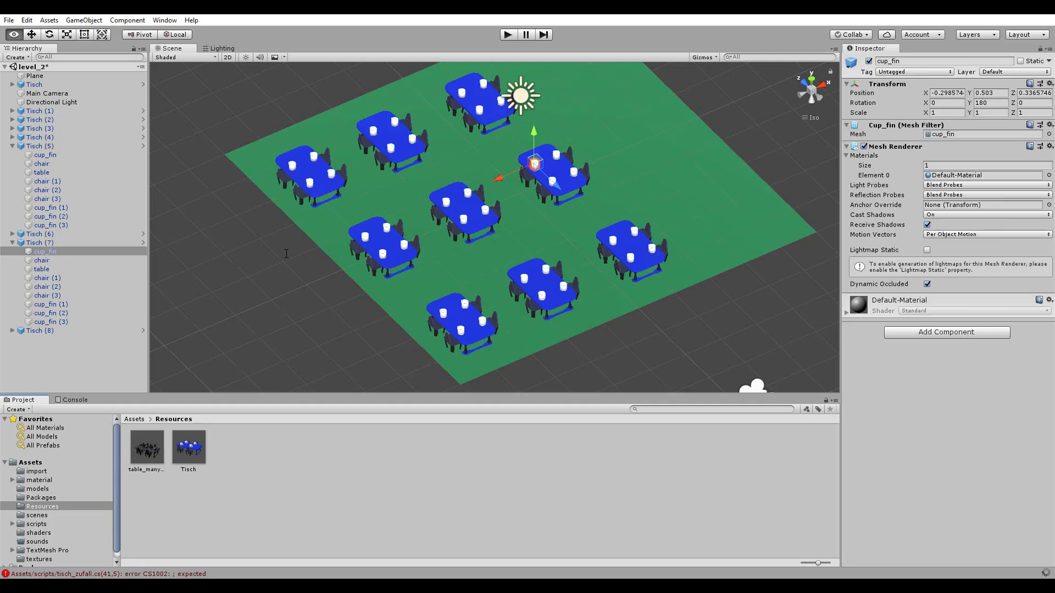
pyautogui.click(73, 398)
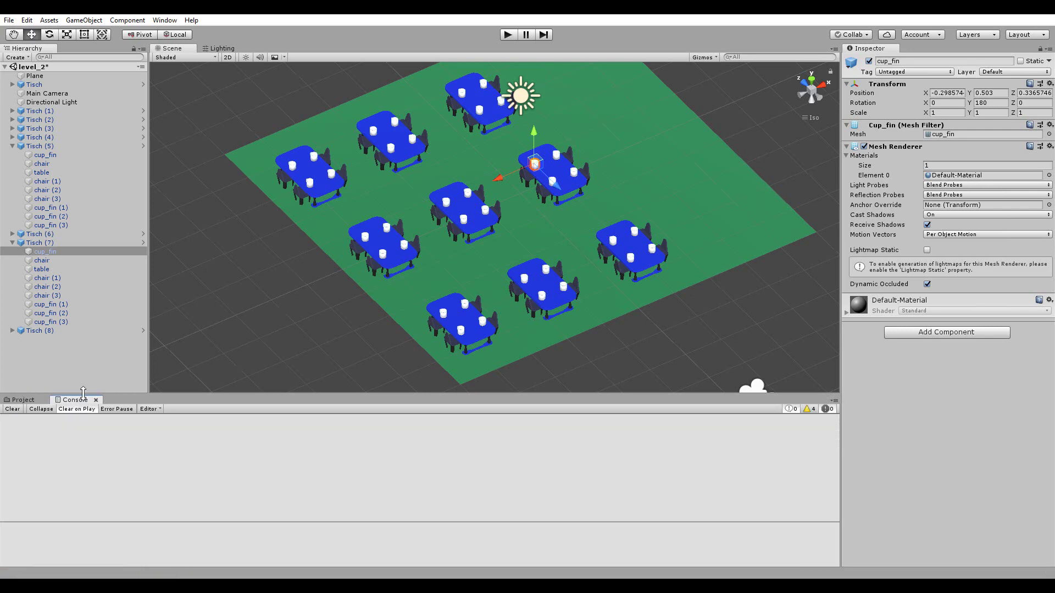
pyautogui.click(510, 35)
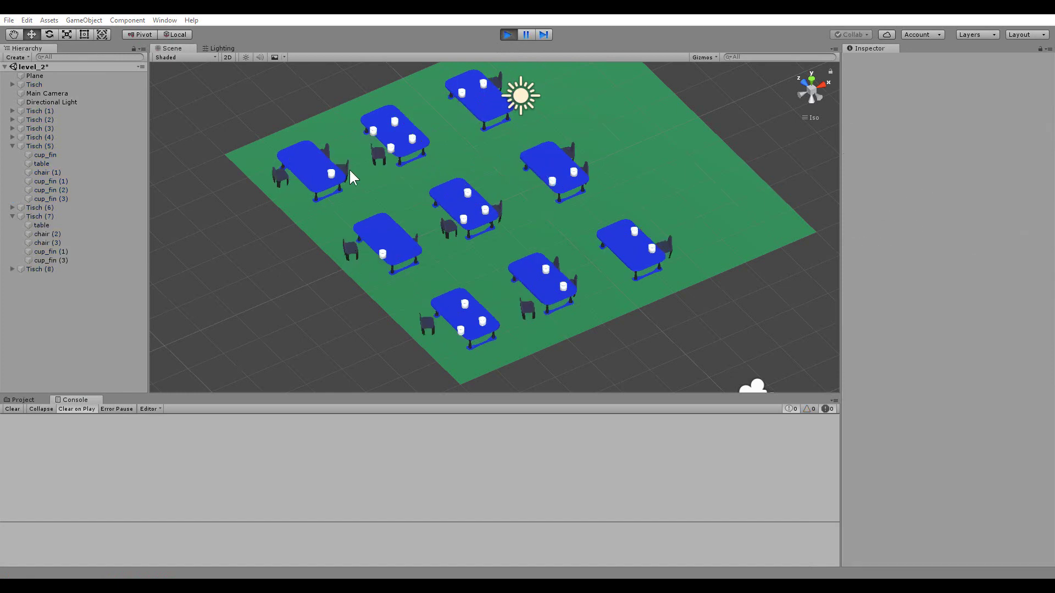
pyautogui.moveTo(352, 172)
pyautogui.keyDown('alt'); pyautogui.mouseDown()
pyautogui.moveTo(345, 160)
pyautogui.moveTo(348, 175)
pyautogui.mouseUp(); pyautogui.keyUp('alt')
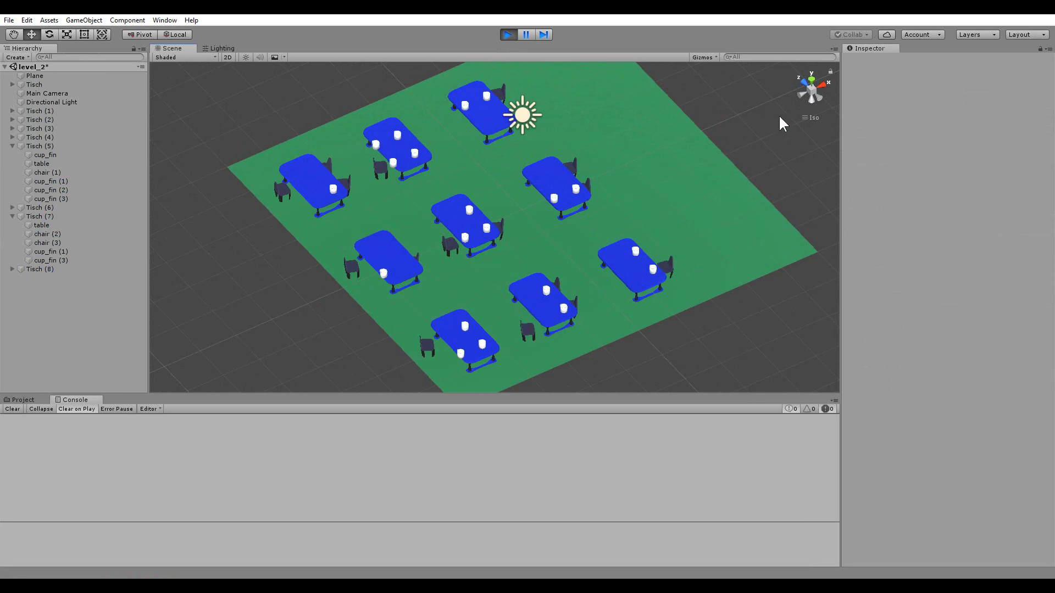
pyautogui.click(813, 115)
pyautogui.keyDown('alt'); pyautogui.moveTo(291, 157); pyautogui.dragTo(572, 238); pyautogui.keyUp('alt')
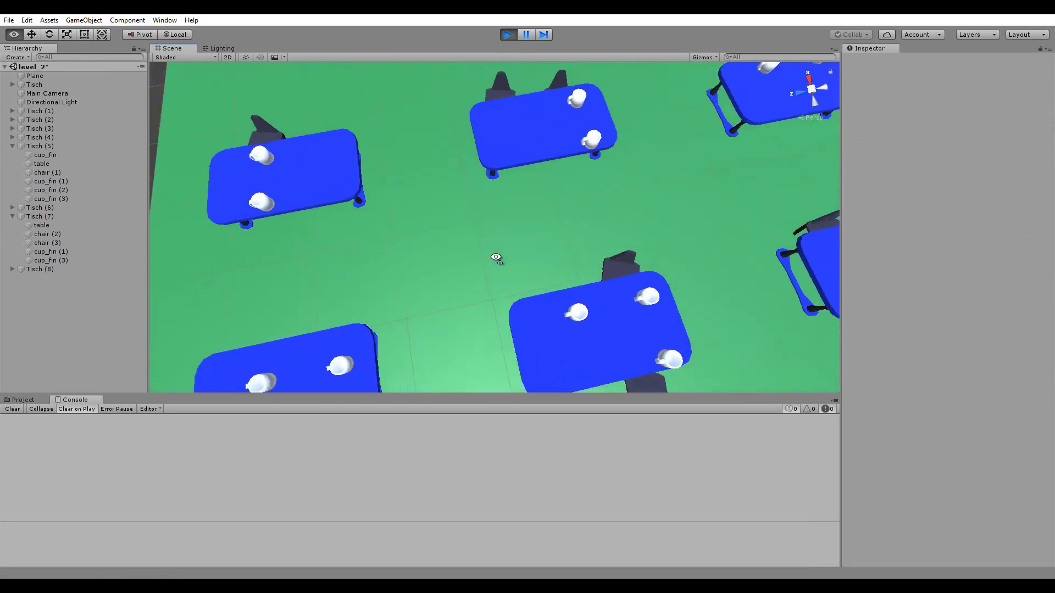
pyautogui.scroll(-10, 497, 259)
pyautogui.moveTo(479, 304)
pyautogui.keyDown('alt'); pyautogui.mouseDown()
pyautogui.moveTo(407, 296)
pyautogui.moveTo(249, 209)
pyautogui.moveTo(301, 198)
pyautogui.mouseUp(); pyautogui.keyUp('alt')
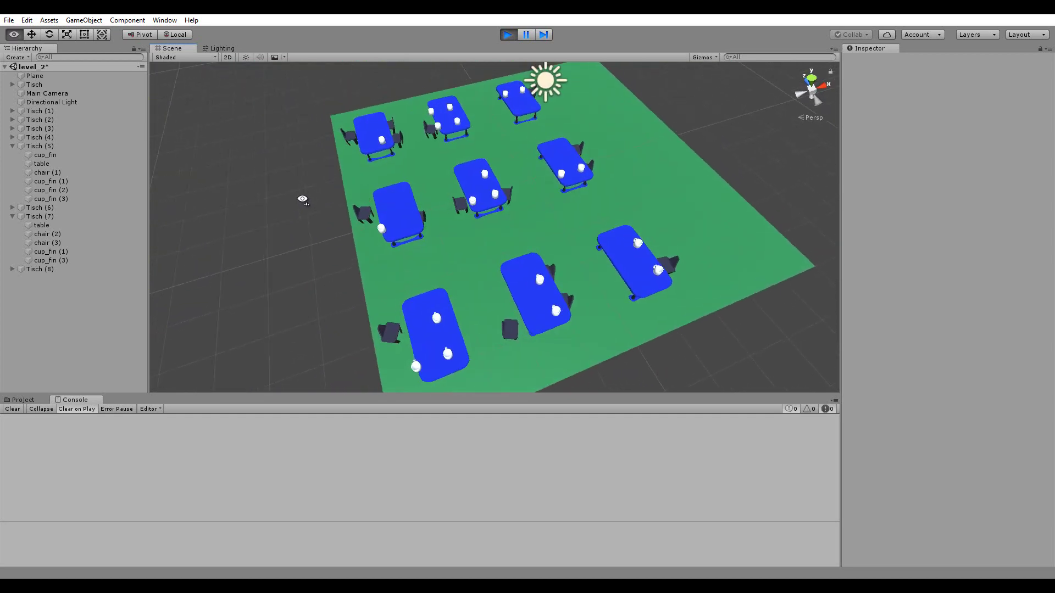
pyautogui.hotkey('alt', 'Tab')
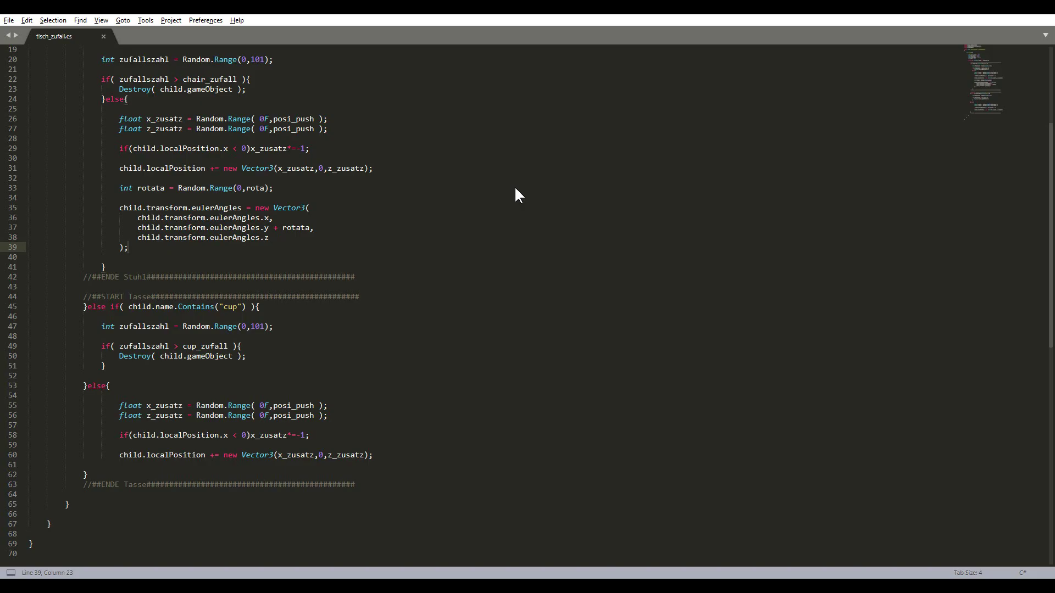
pyautogui.hotkey('alt', 'Tab')
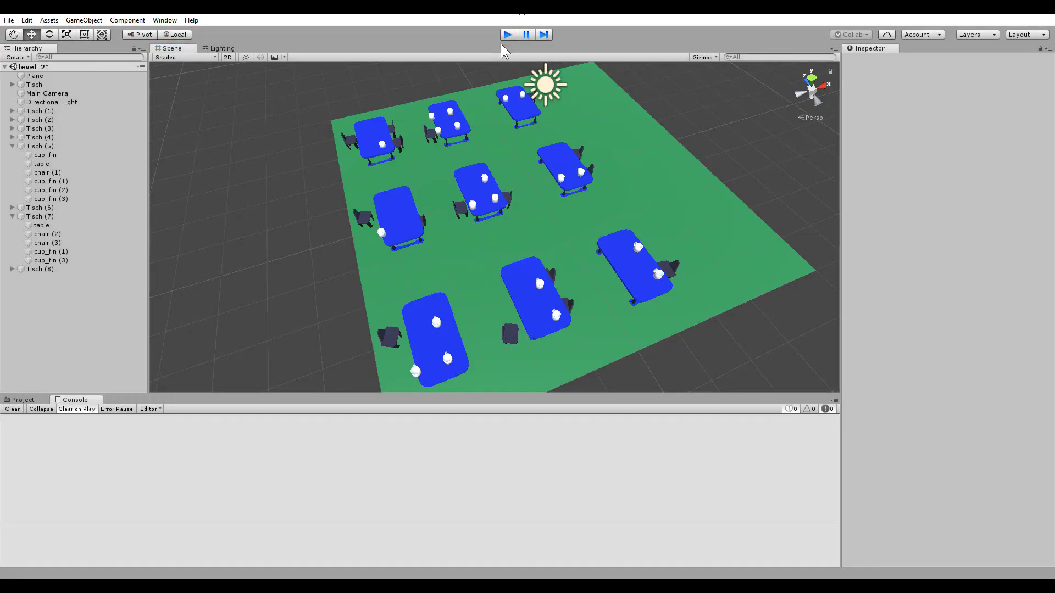
pyautogui.click(509, 34)
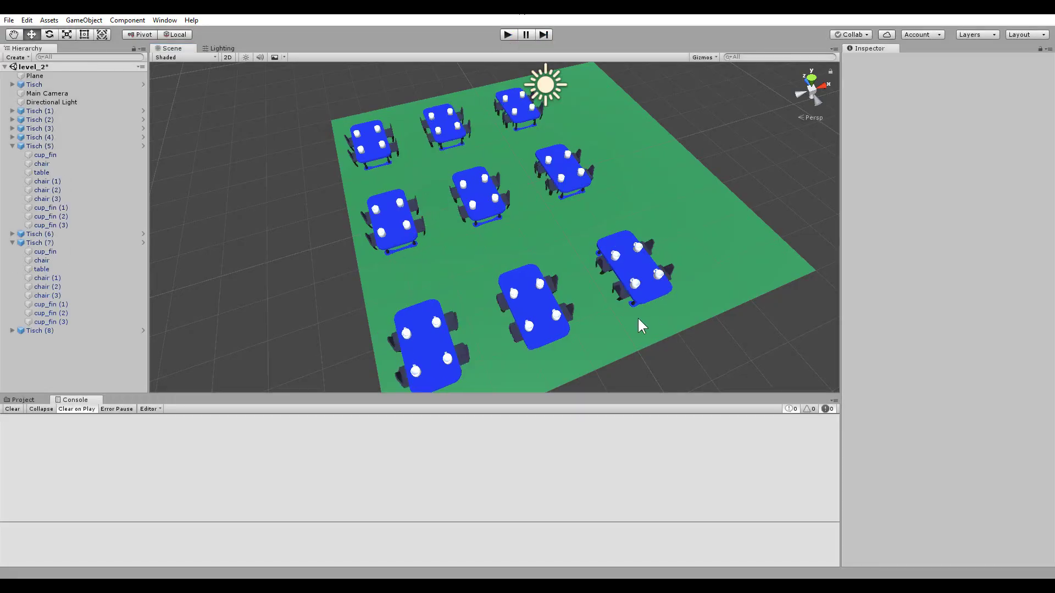
pyautogui.hotkey('alt', 'Tab')
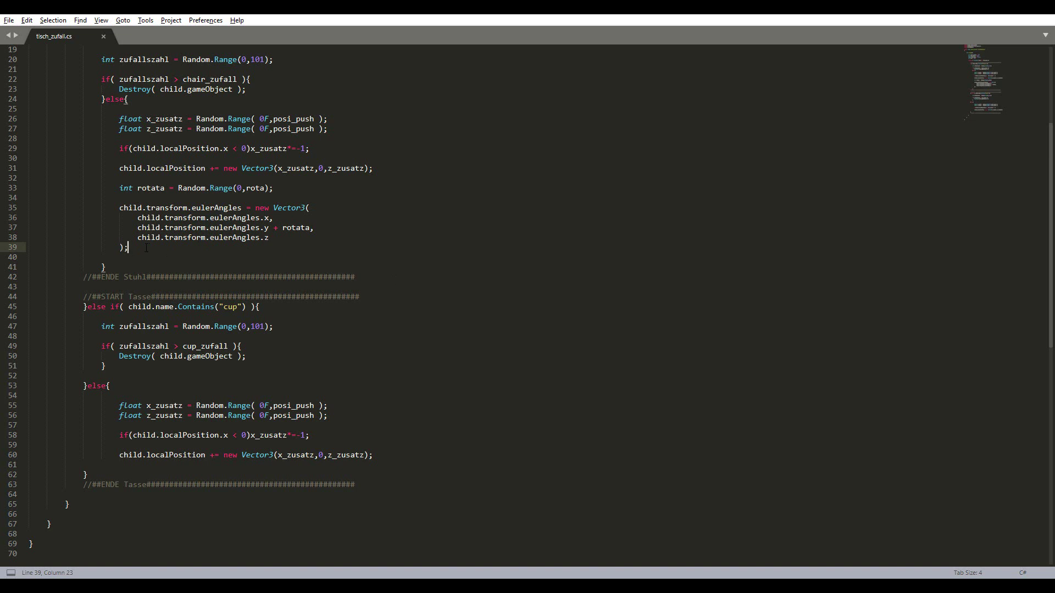
# - Copy the chair rotation lines 33–39 into the cup block after its position line and save
pyautogui.moveTo(146, 248); pyautogui.dragTo(29, 189)
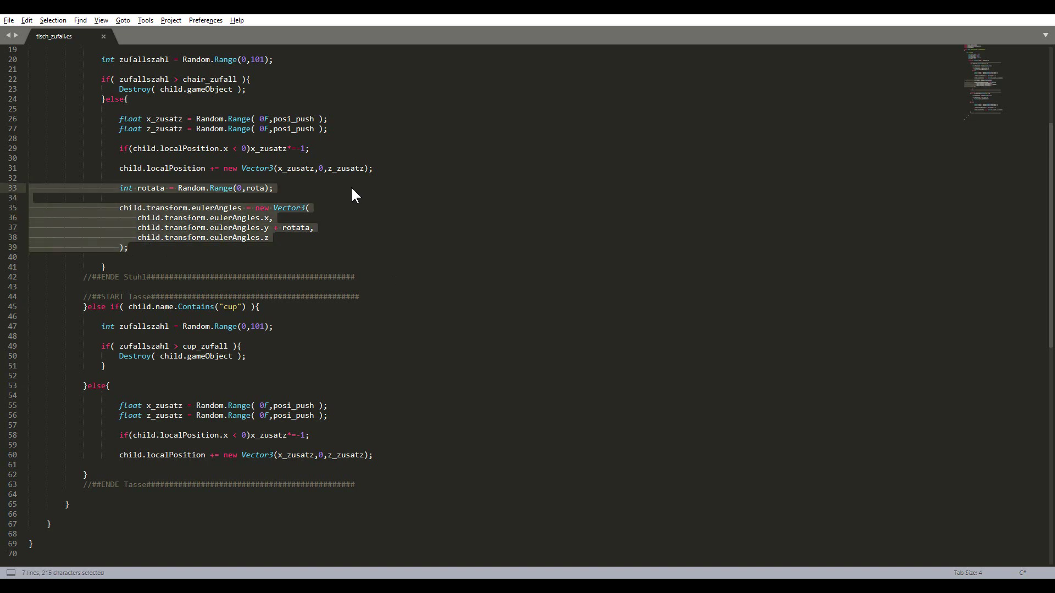
pyautogui.hotkey('ctrl', 'c')
pyautogui.click(391, 456)
pyautogui.press('Return')
pyautogui.press('Return')
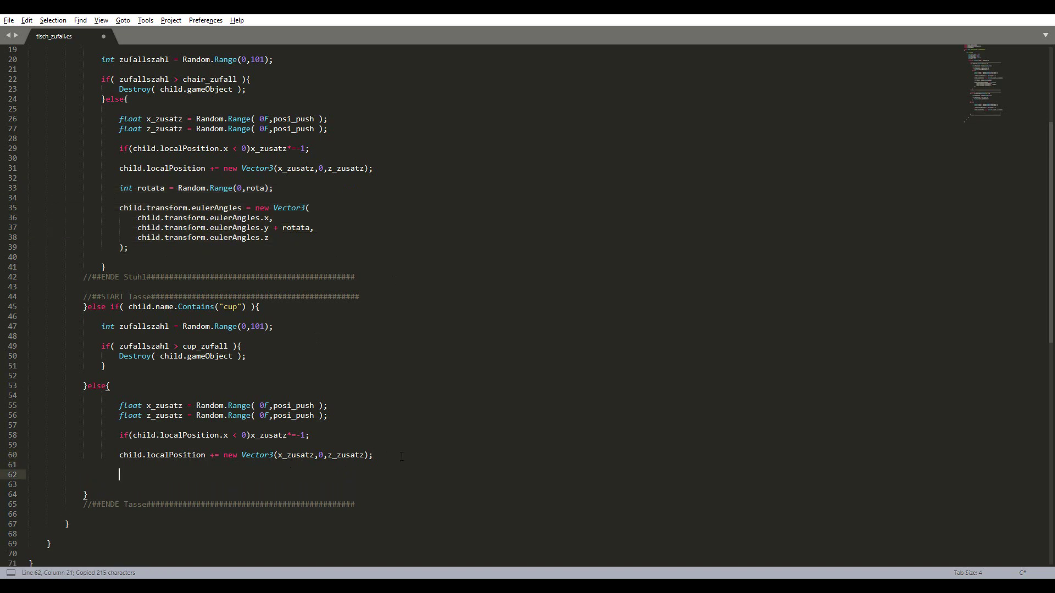
pyautogui.hotkey('ctrl', 'v')
pyautogui.hotkey('ctrl', 's')
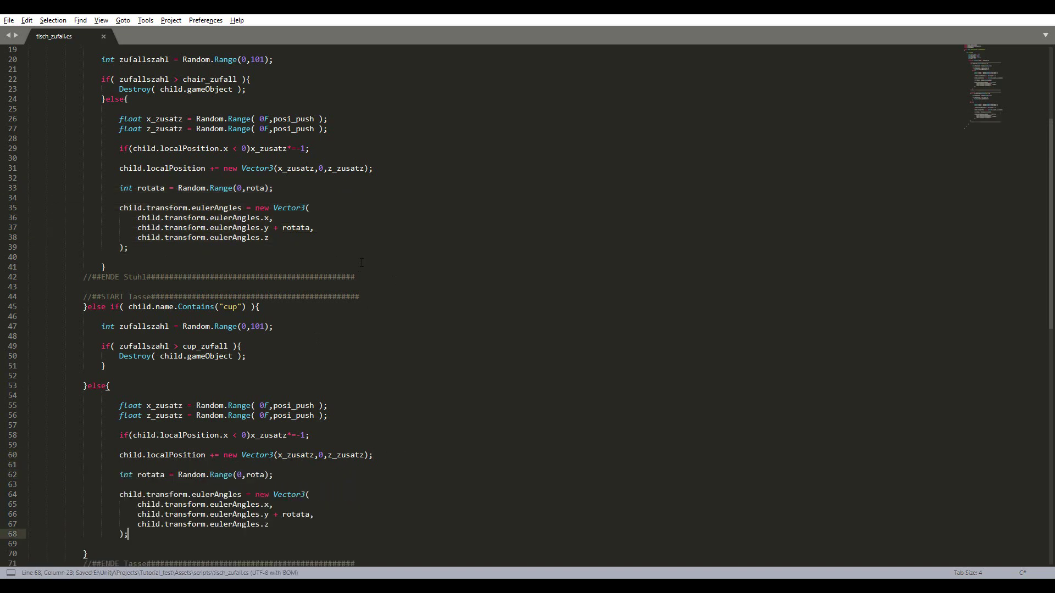
# - Play the scene in Unity to check the cups now rotate, then stop and return to the script
pyautogui.hotkey('alt', 'Tab')
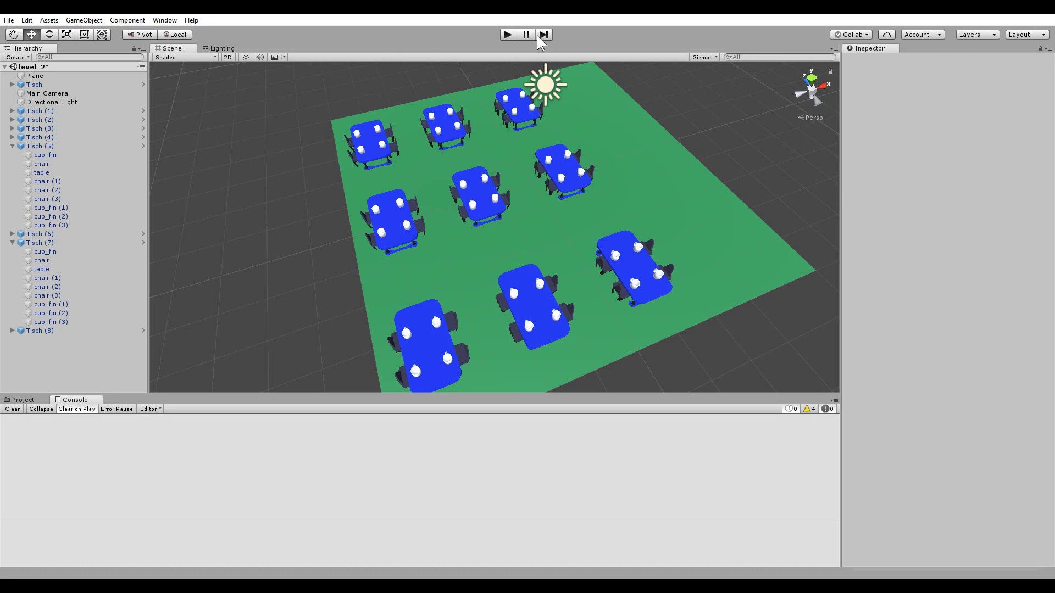
pyautogui.click(504, 35)
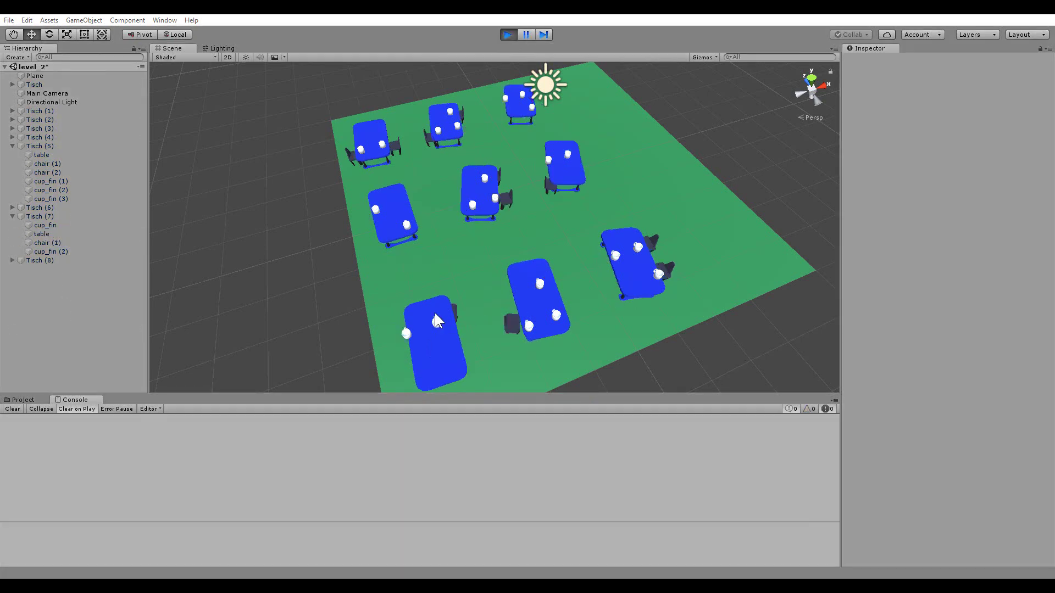
pyautogui.moveTo(440, 192)
pyautogui.keyDown('alt'); pyautogui.mouseDown()
pyautogui.moveTo(675, 195)
pyautogui.moveTo(386, 205)
pyautogui.mouseUp(); pyautogui.keyUp('alt')
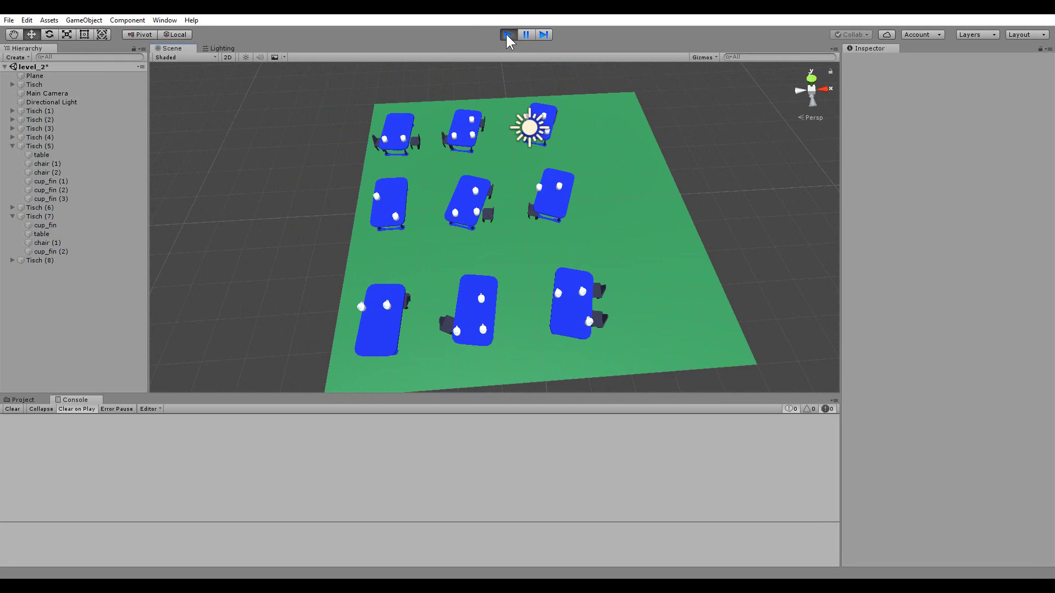
pyautogui.click(508, 36)
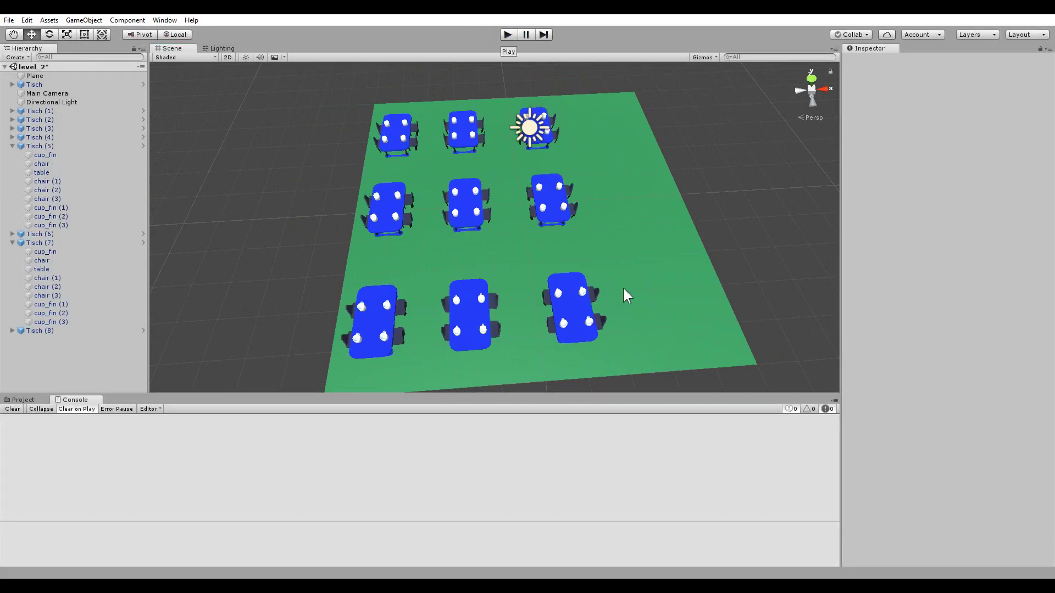
pyautogui.hotkey('alt', 'Tab')
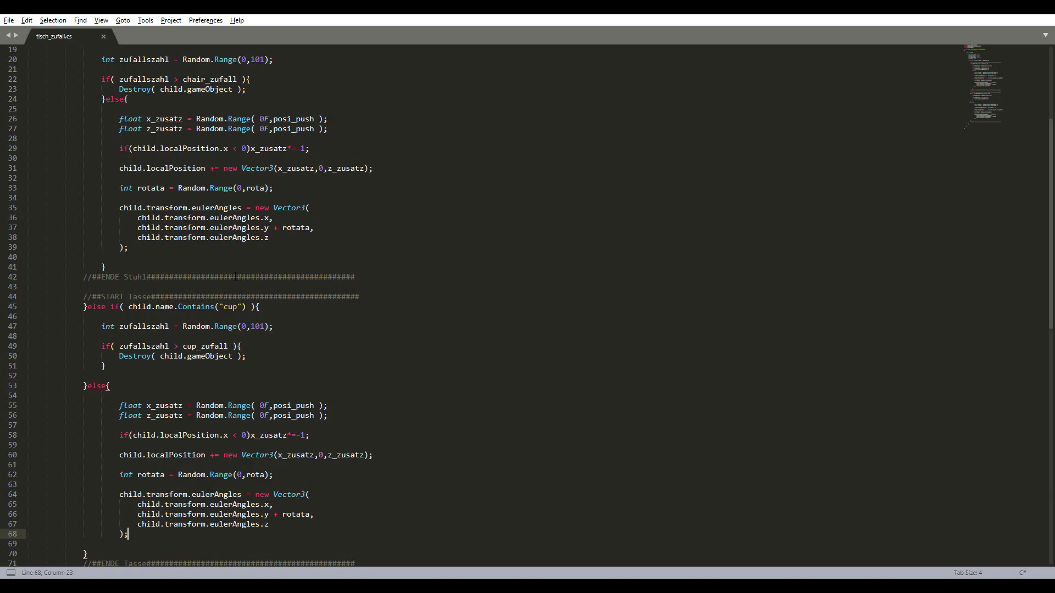
# - Move the cup offset-and-rotation block (lines 53–70) into the else branch of the cup removal check, then save
pyautogui.scroll(-4, 234, 276)
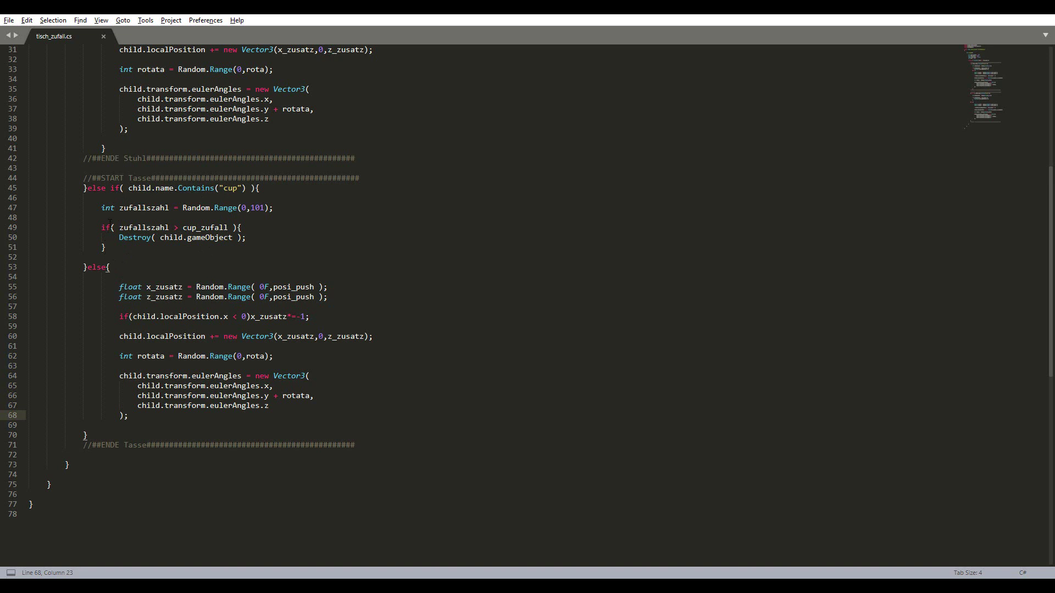
pyautogui.moveTo(88, 267); pyautogui.dragTo(141, 435)
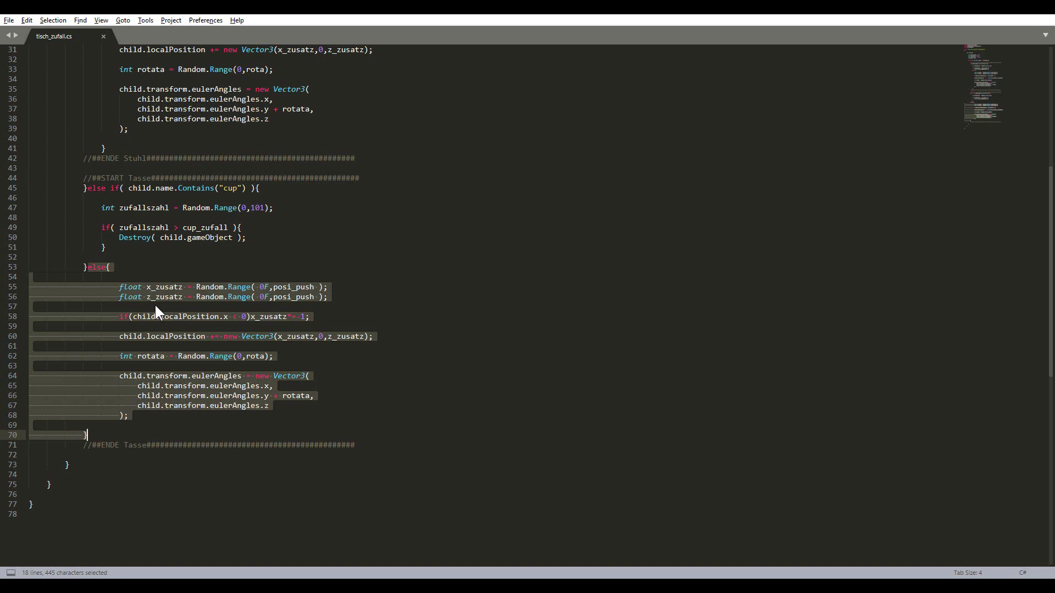
pyautogui.hotkey('ctrl', 'x')
pyautogui.click(132, 248)
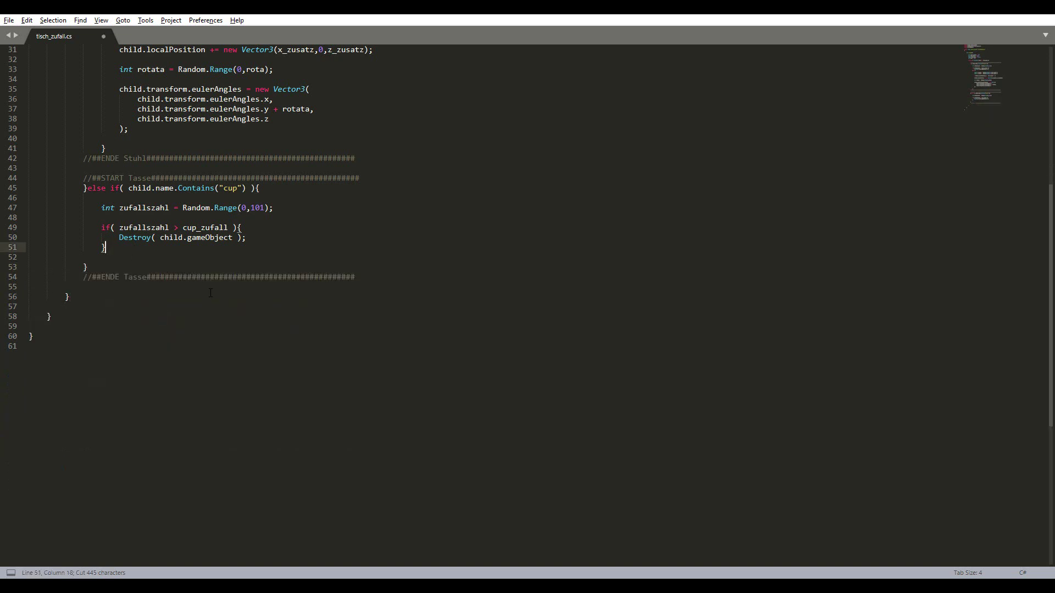
pyautogui.hotkey('ctrl', 'v')
pyautogui.hotkey('ctrl', ']')
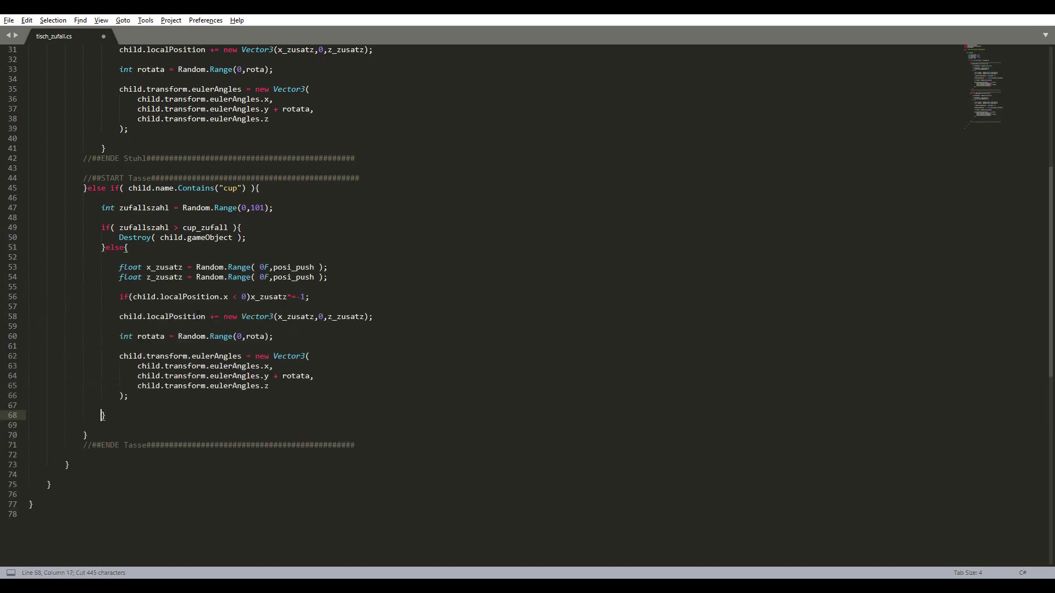
pyautogui.click(493, 297)
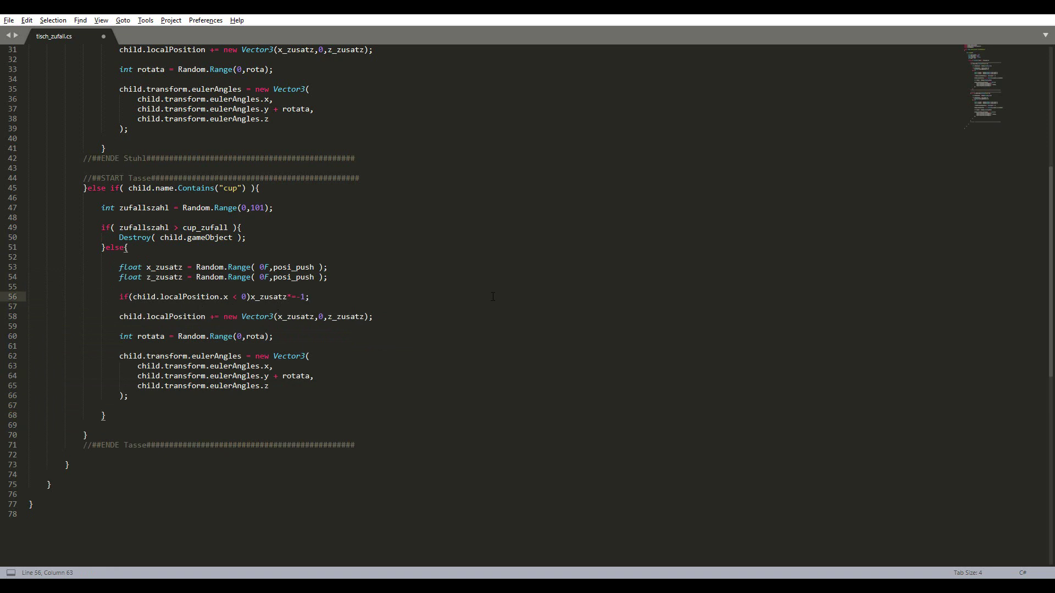
pyautogui.hotkey('ctrl', 's')
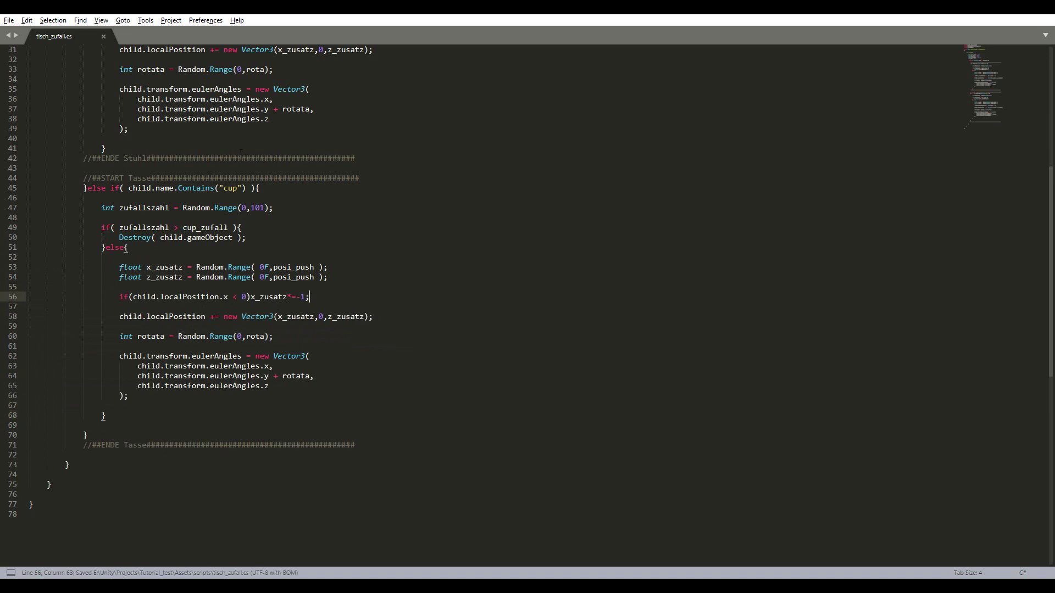
# - Play the scene in Unity, fly over the randomized tables, then stop and return to the script
pyautogui.hotkey('alt', 'Tab')
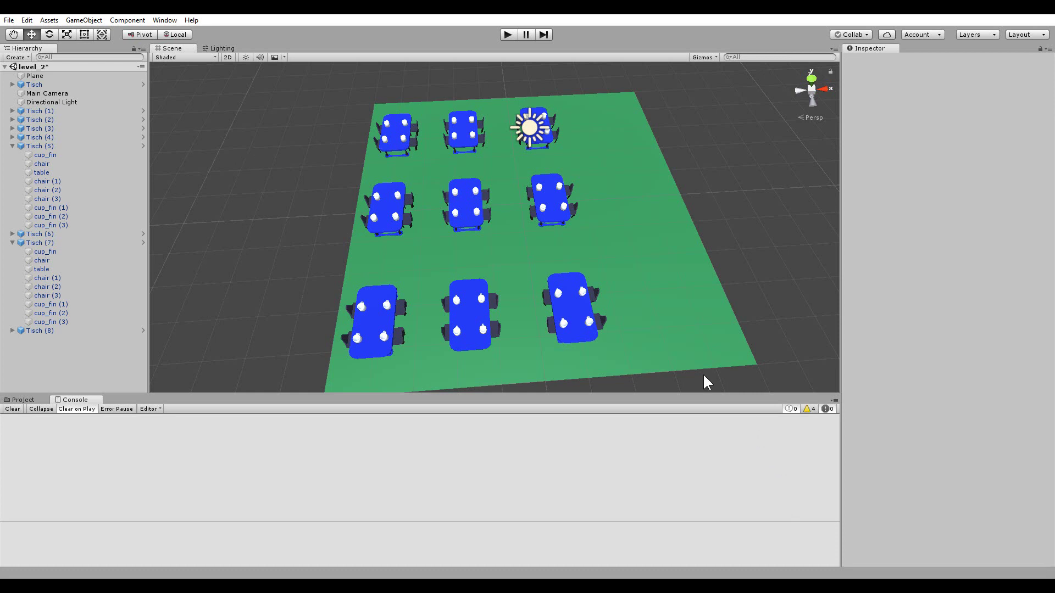
pyautogui.click(506, 35)
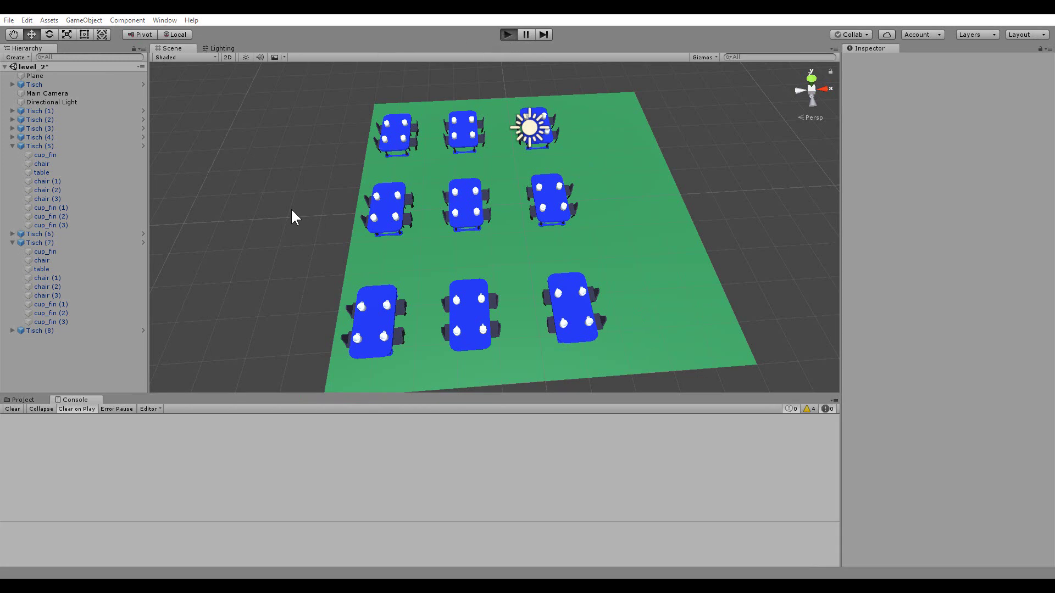
pyautogui.moveTo(315, 245); pyautogui.dragTo(305, 178, button='right')
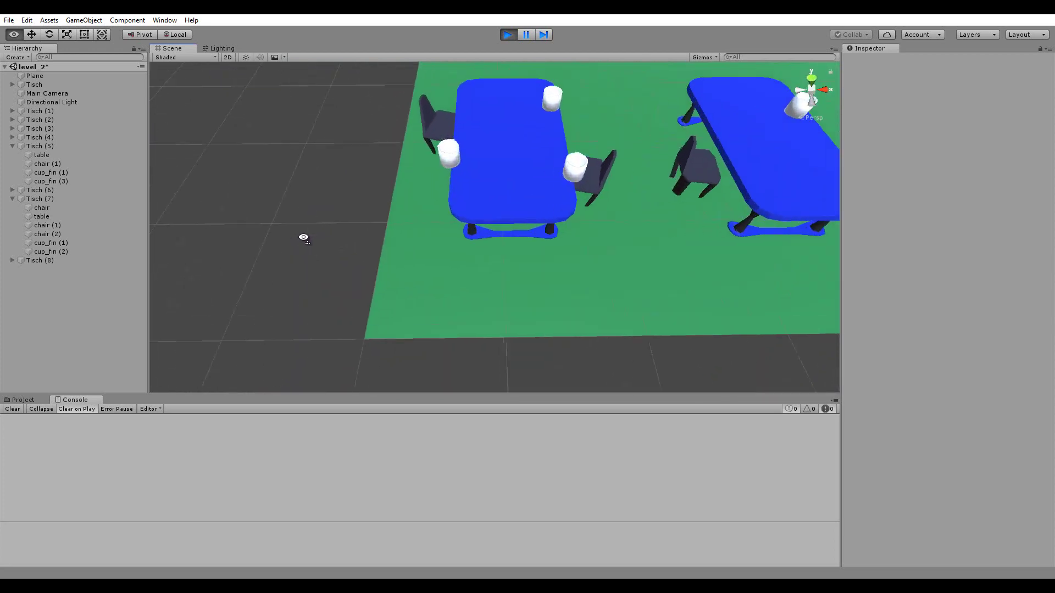
pyautogui.moveTo(305, 177)
pyautogui.mouseDown(button='right')
pyautogui.moveTo(336, 162)
pyautogui.moveTo(461, 159)
pyautogui.mouseUp(button='right')
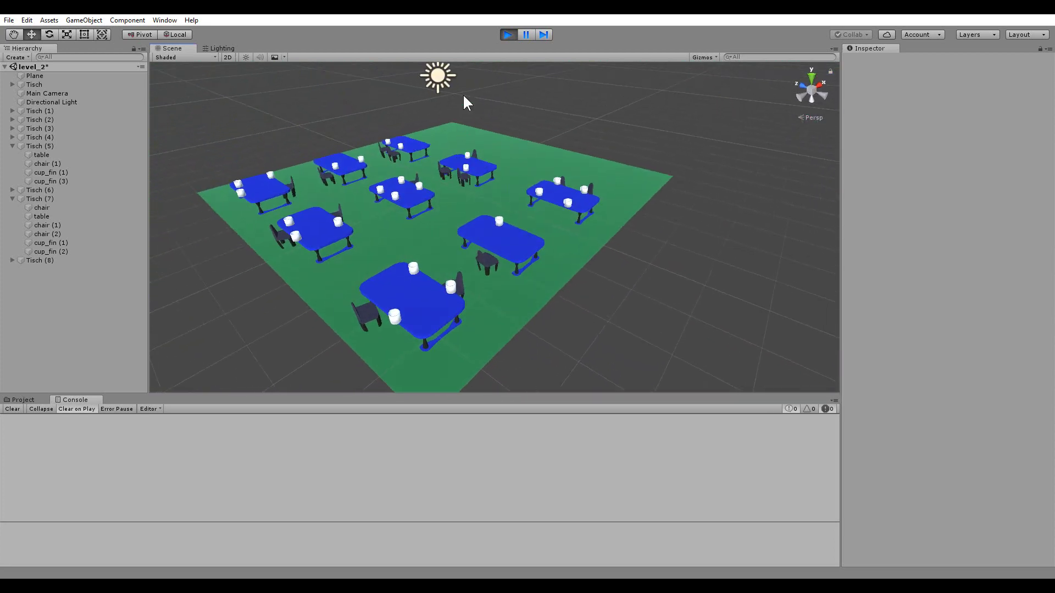
pyautogui.click(508, 34)
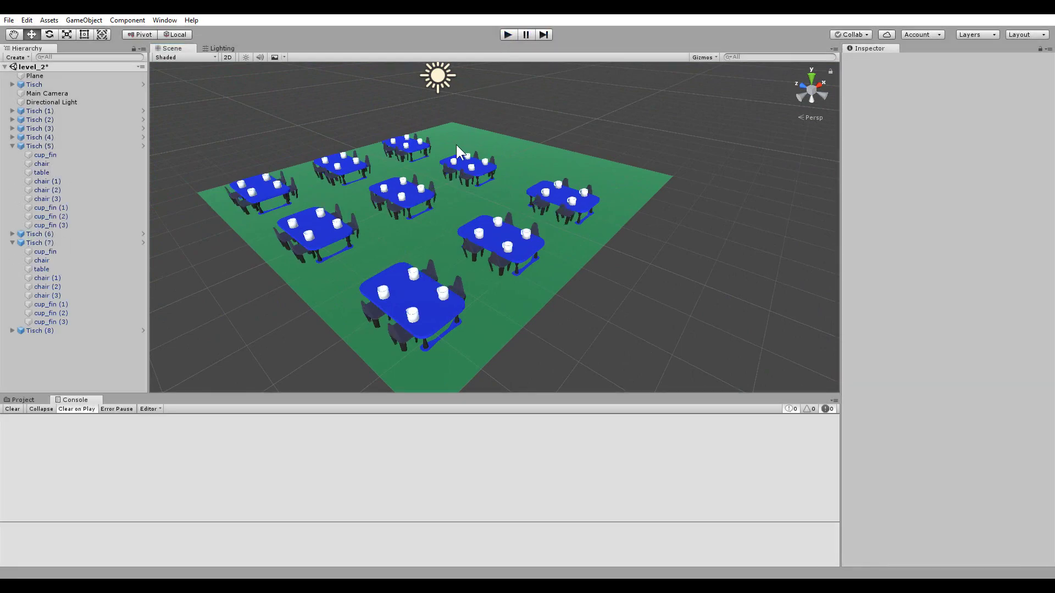
pyautogui.hotkey('alt', 'Tab')
# - Duplicate the posi_push declaration onto line 13 and rename the copy chair_posi_push
pyautogui.scroll(3, 299, 134)
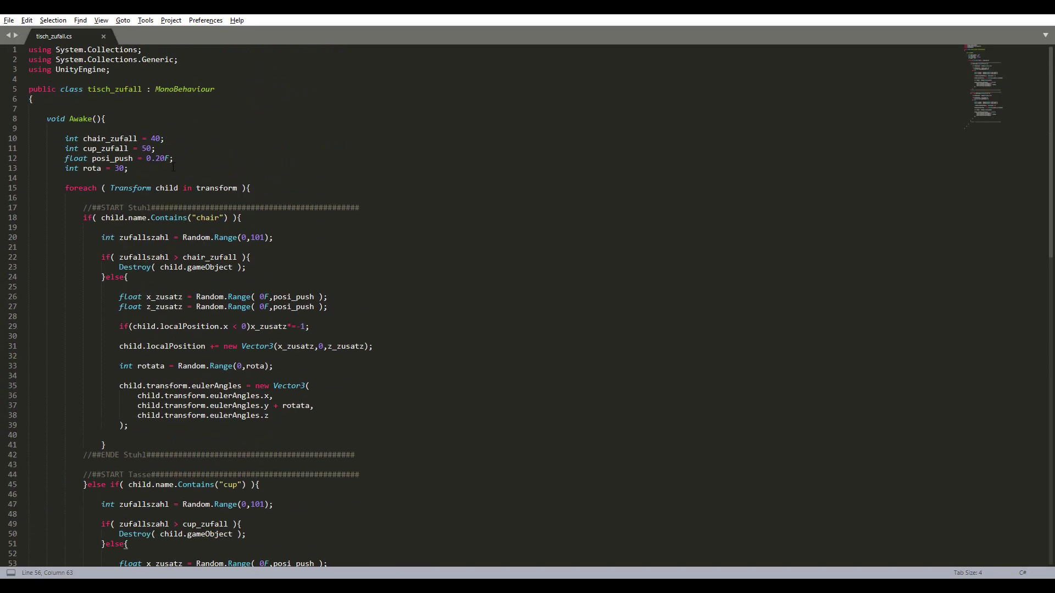
pyautogui.click(176, 167)
pyautogui.press('Up')
pyautogui.hotkey('shift', 'Home')
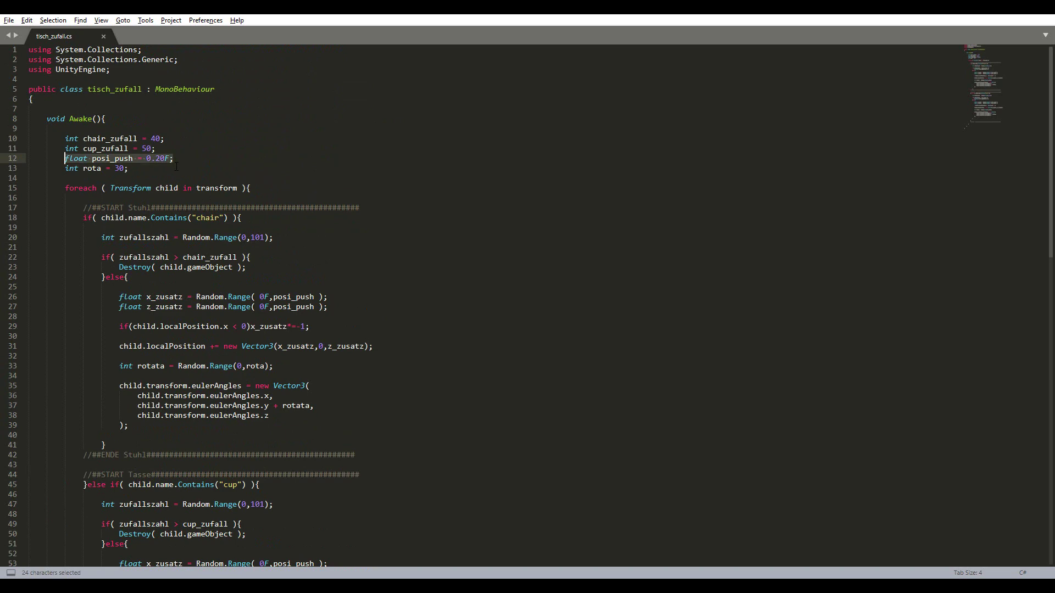
pyautogui.hotkey('ctrl', 'c')
pyautogui.press('End')
pyautogui.press('Return')
pyautogui.hotkey('ctrl', 'v')
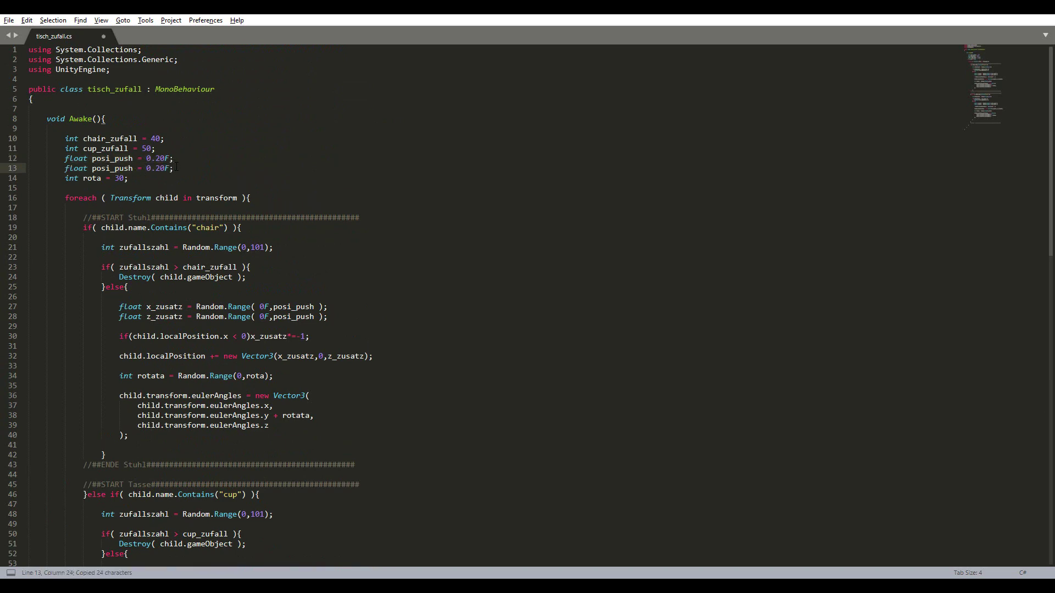
pyautogui.write('chair')
pyautogui.write('_')
# - Rename the line 12 declaration to cup_posi_push and change its value to 0.10F
pyautogui.press('Up')
pyautogui.hotkey('ctrl', 'Left')
pyautogui.write('cup')
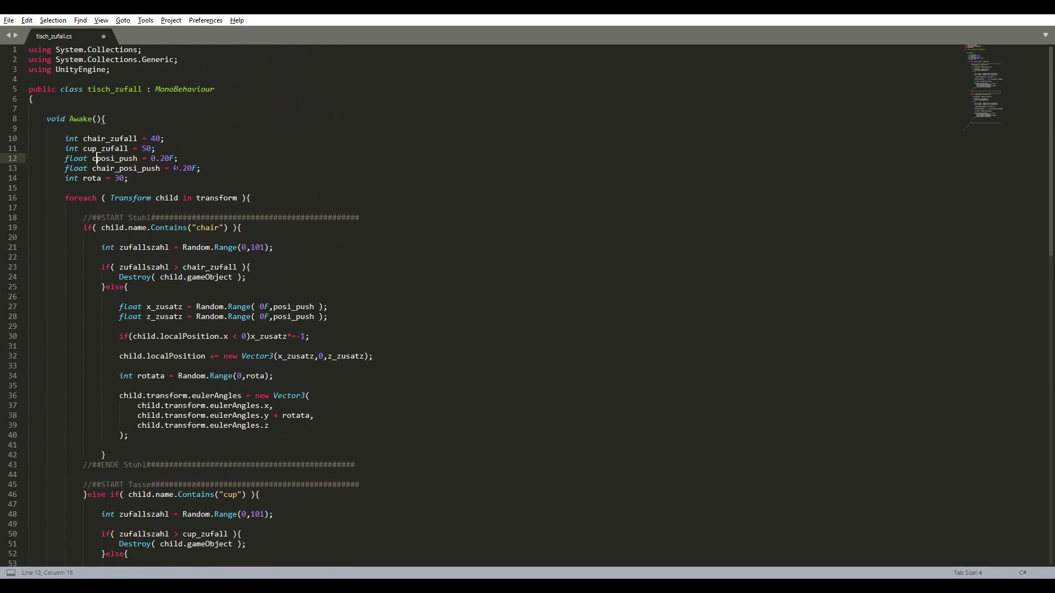
pyautogui.write('_')
pyautogui.press('Left')
pyautogui.hotkey('shift', 'Left')
pyautogui.write('1')
# - Replace the posi_push uses in the chair block (lines 27–28) with chair_posi_push
pyautogui.press('Down')
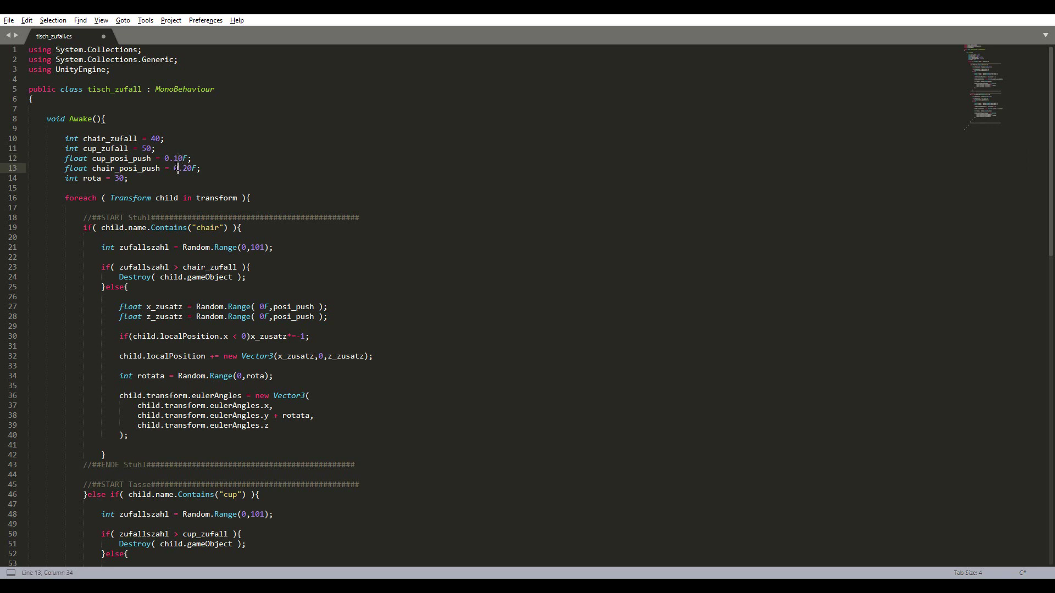
pyautogui.click(138, 175)
pyautogui.click(138, 171)
pyautogui.doubleClick(138, 168)
pyautogui.hotkey('ctrl', 'c')
pyautogui.doubleClick(294, 306)
pyautogui.keyDown('ctrl'); pyautogui.doubleClick(293, 317); pyautogui.keyUp('ctrl')
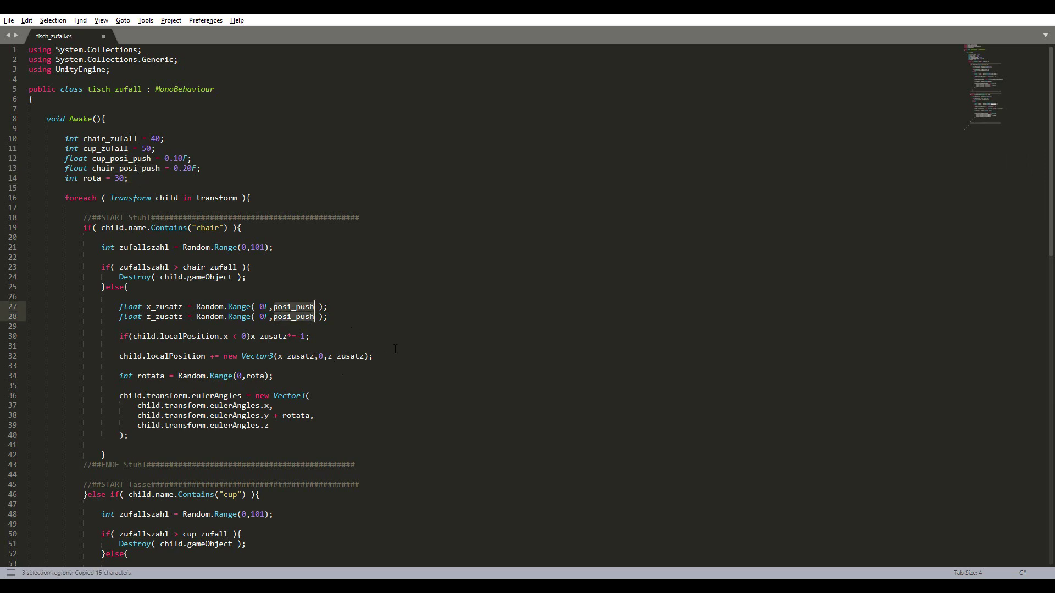
pyautogui.hotkey('ctrl', 'd')
pyautogui.hotkey('ctrl', 'v')
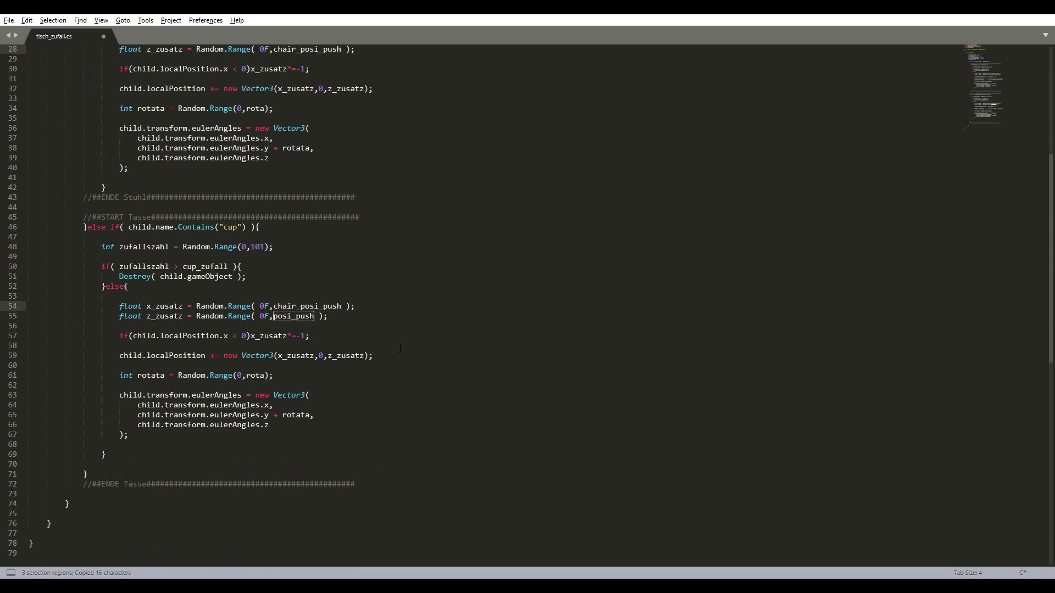
pyautogui.press('Escape')
# - Replace the posi_push uses in the cup block (lines 54–55) with cup_posi_push and save
pyautogui.doubleClick(133, 168)
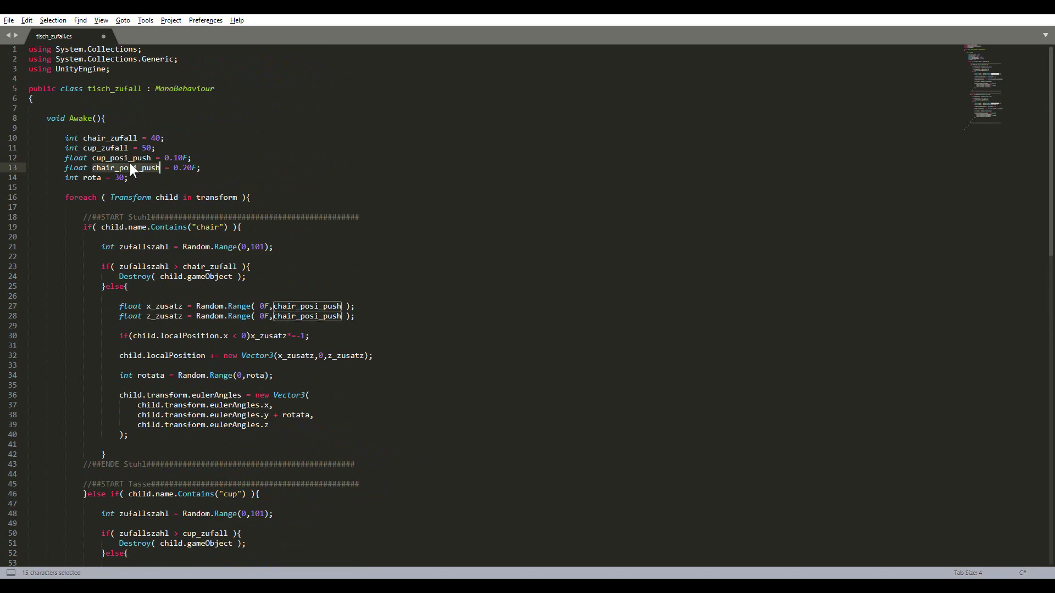
pyautogui.doubleClick(133, 158)
pyautogui.hotkey('ctrl', 'c')
pyautogui.scroll(-10, 383, 276)
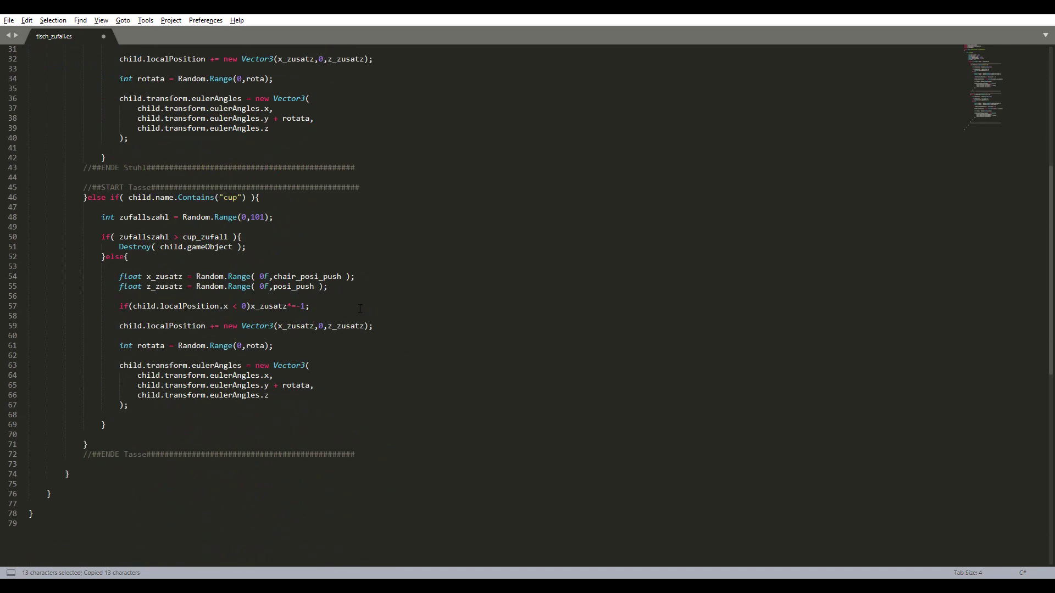
pyautogui.doubleClick(293, 276)
pyautogui.hotkey('ctrl', 'v')
pyautogui.doubleClick(297, 286)
pyautogui.hotkey('ctrl', 'v')
pyautogui.hotkey('ctrl', 's')
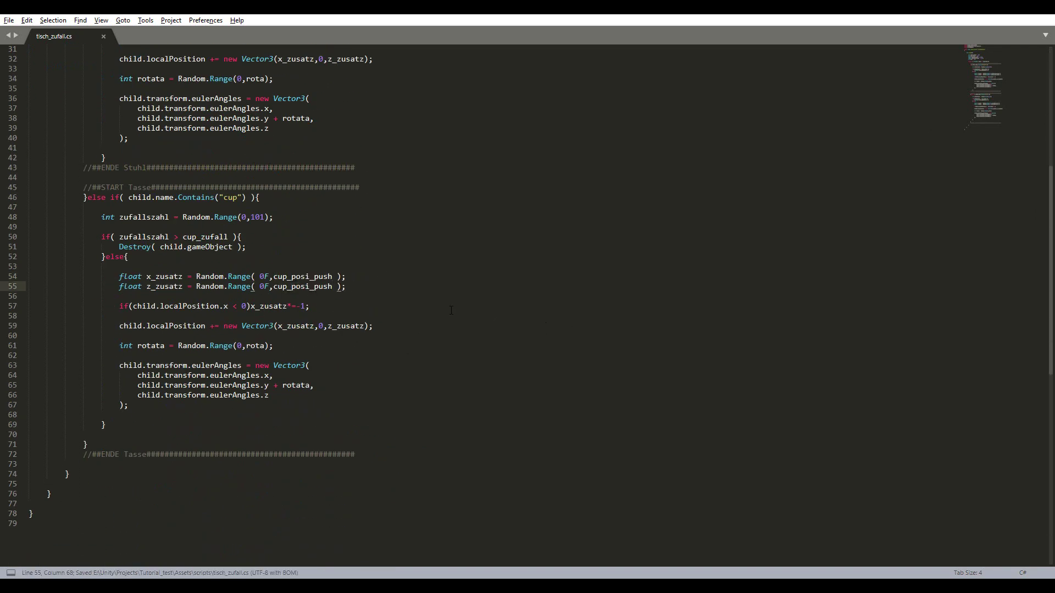
# - Test the new push ranges in Unity, orbiting the tables and rerunning for another random layout
pyautogui.hotkey('alt', 'Tab')
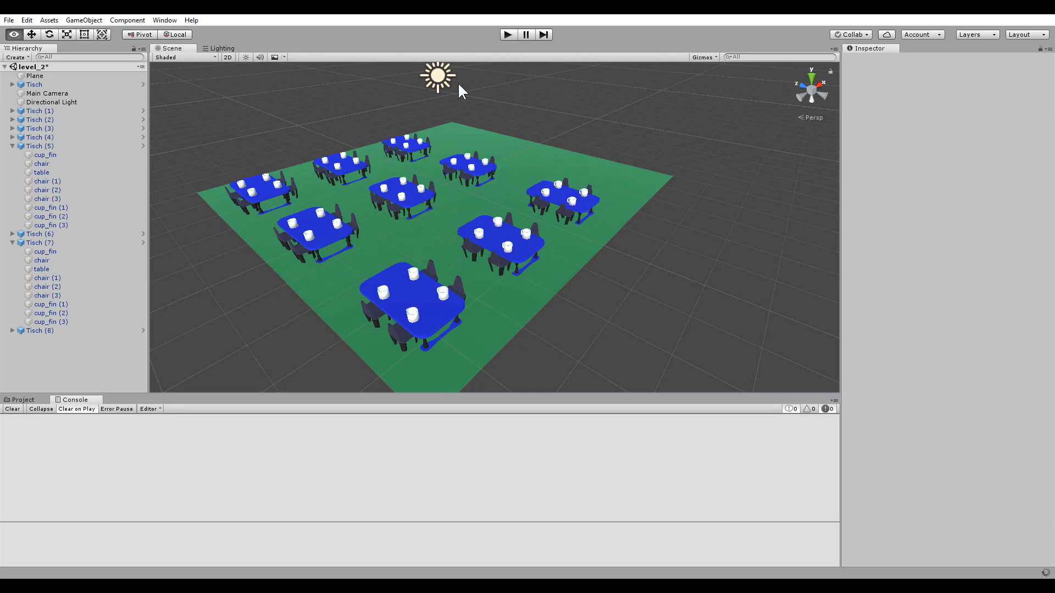
pyautogui.click(502, 34)
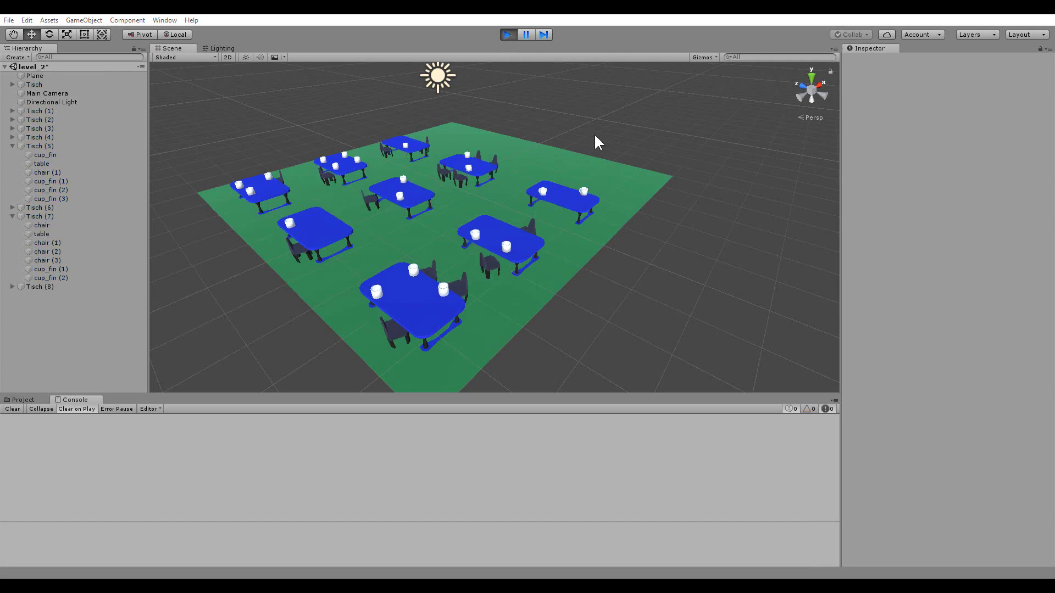
pyautogui.moveTo(595, 133)
pyautogui.keyDown('alt'); pyautogui.mouseDown()
pyautogui.moveTo(483, 161)
pyautogui.moveTo(761, 258)
pyautogui.moveTo(732, 215)
pyautogui.mouseUp(); pyautogui.keyUp('alt')
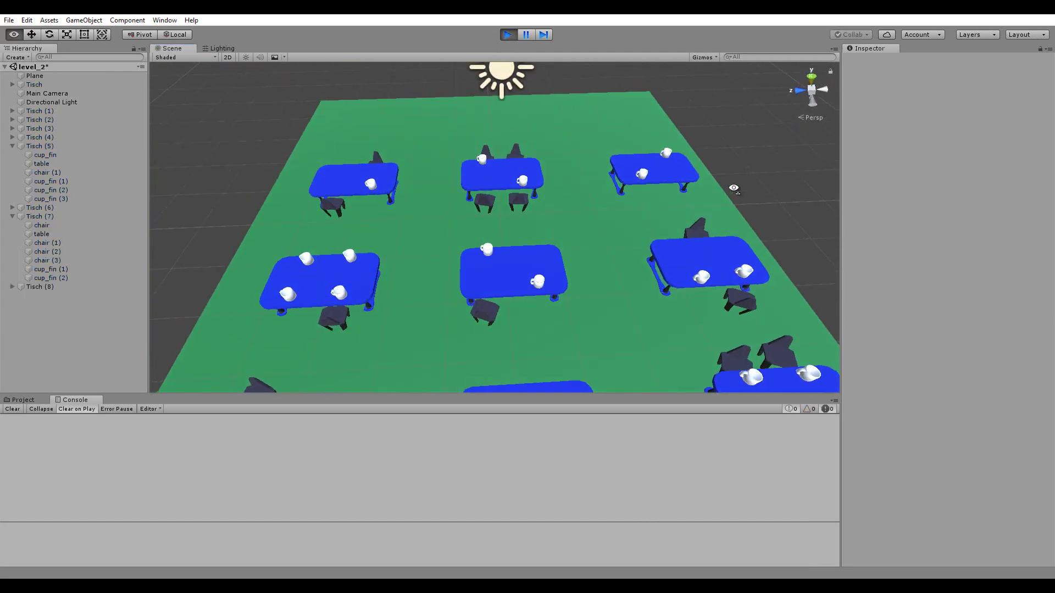
pyautogui.click(506, 34)
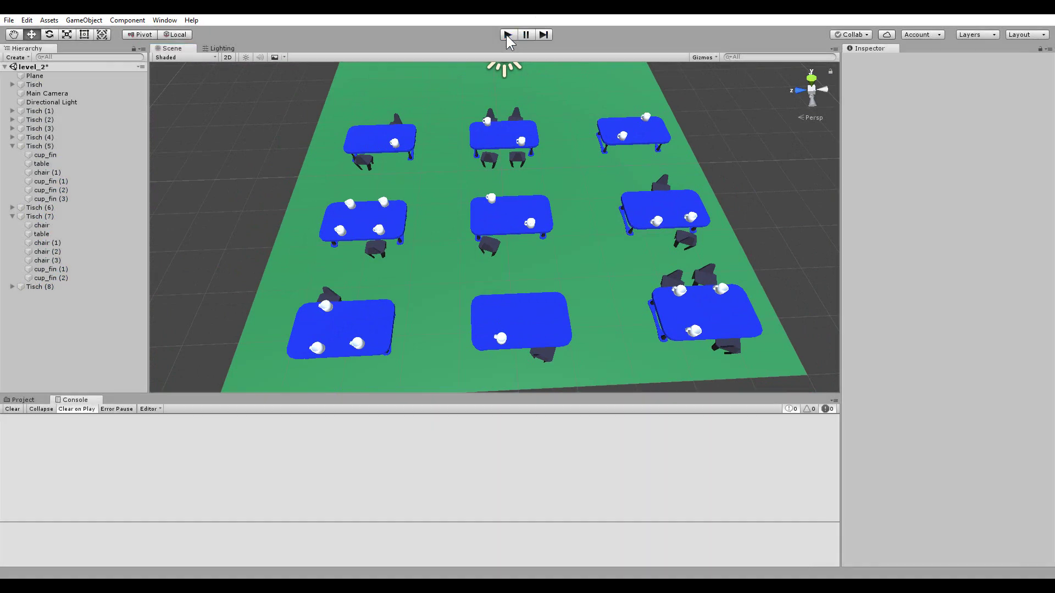
pyautogui.click(506, 35)
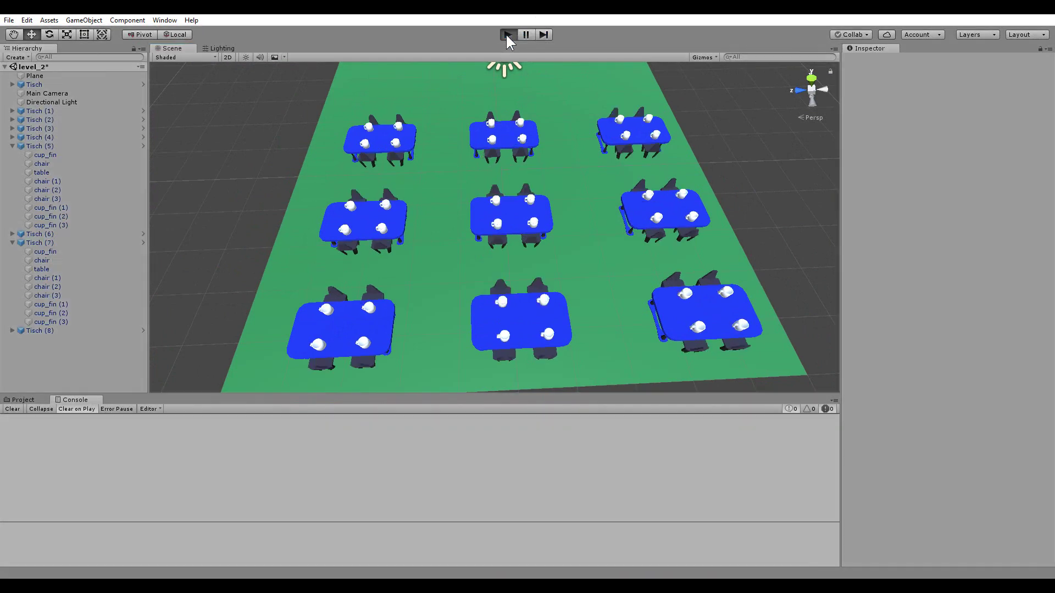